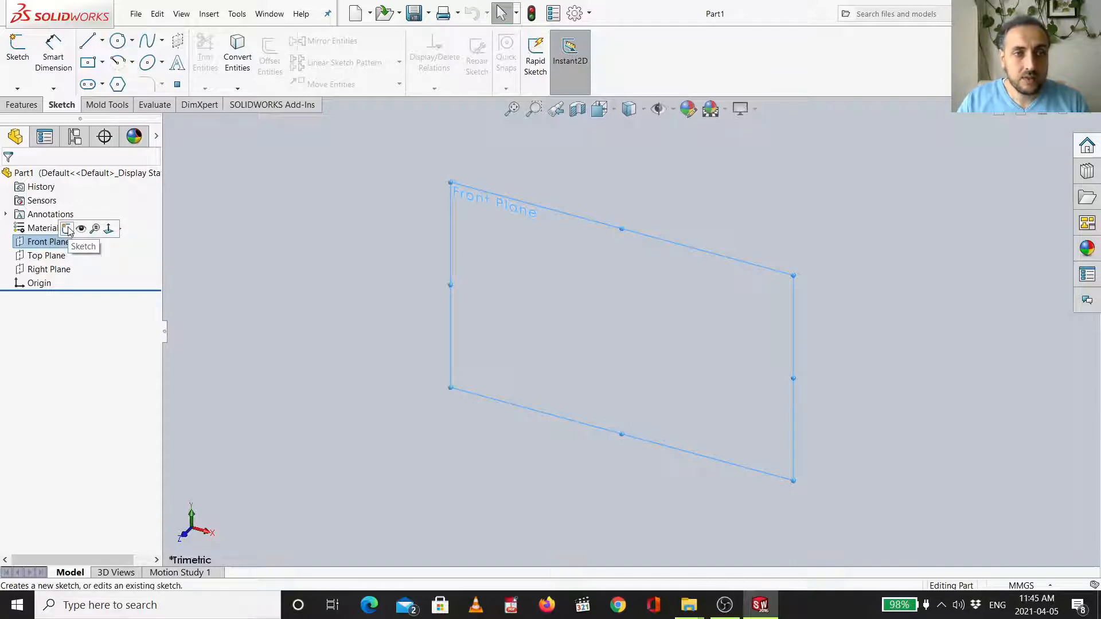
- Start a sketch on the Front Plane and draw a corner rectangle from the origin, about 105 by 64 mm
left_click(68, 229)
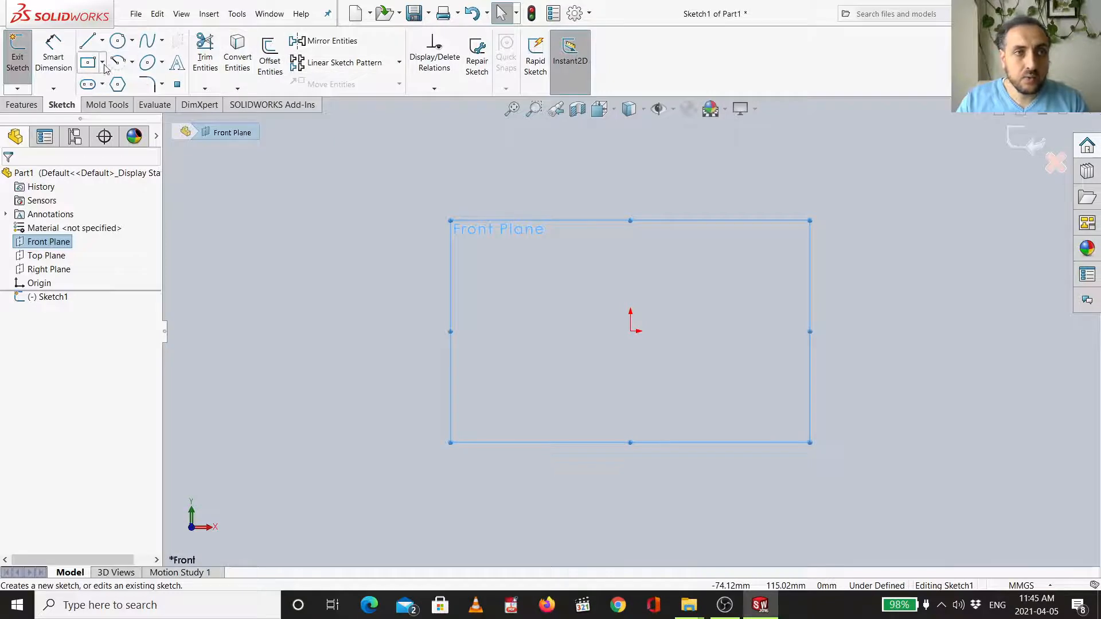
left_click(103, 63)
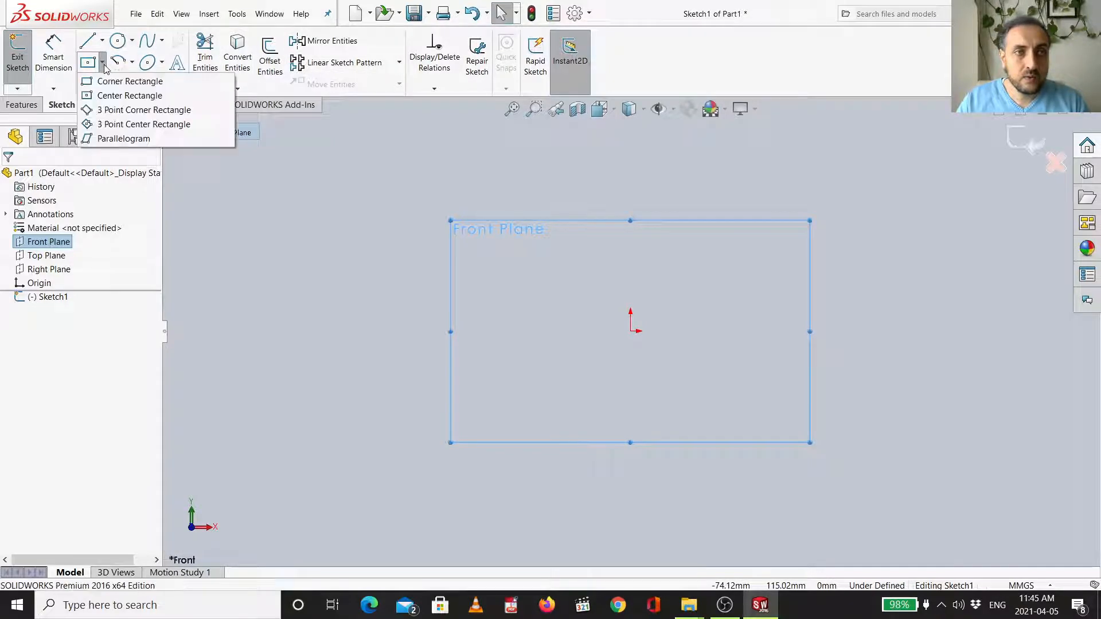
left_click(185, 84)
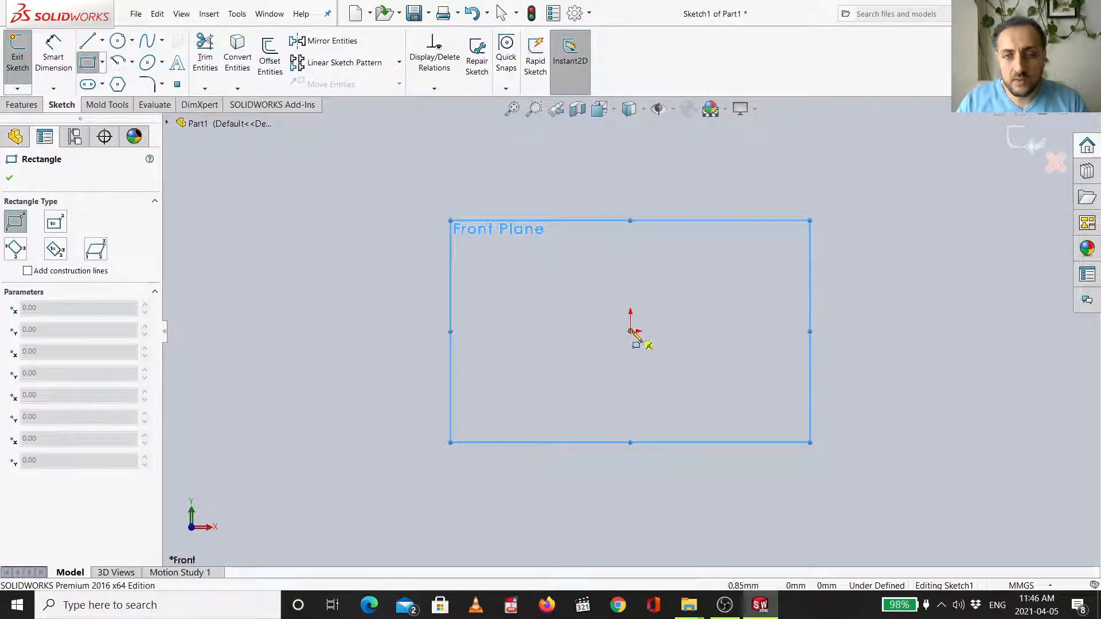
left_click(631, 332)
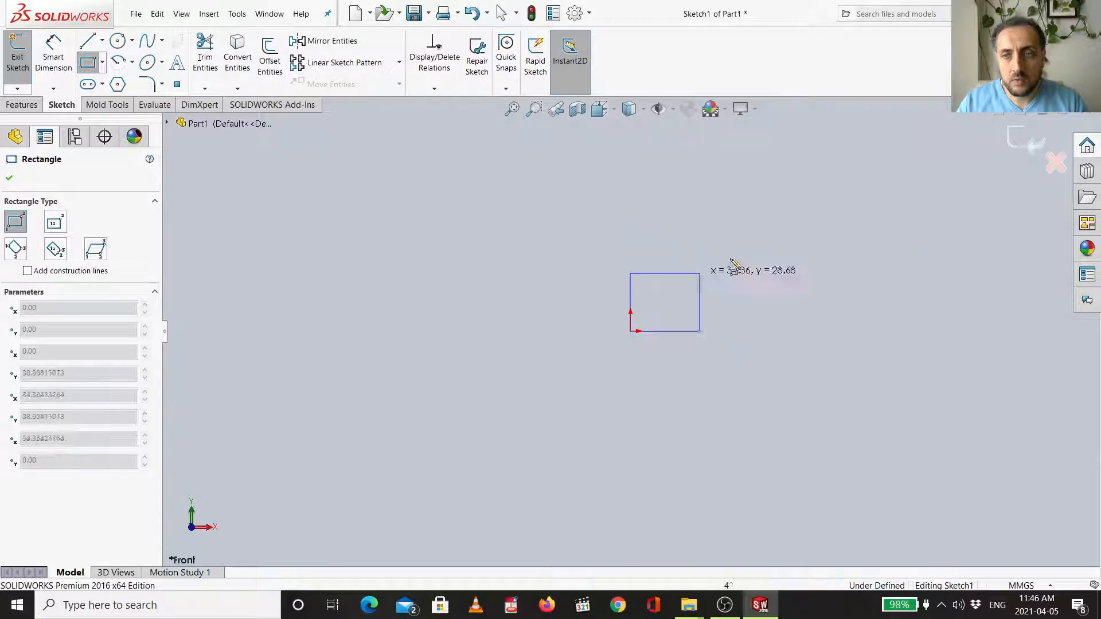
left_click(843, 197)
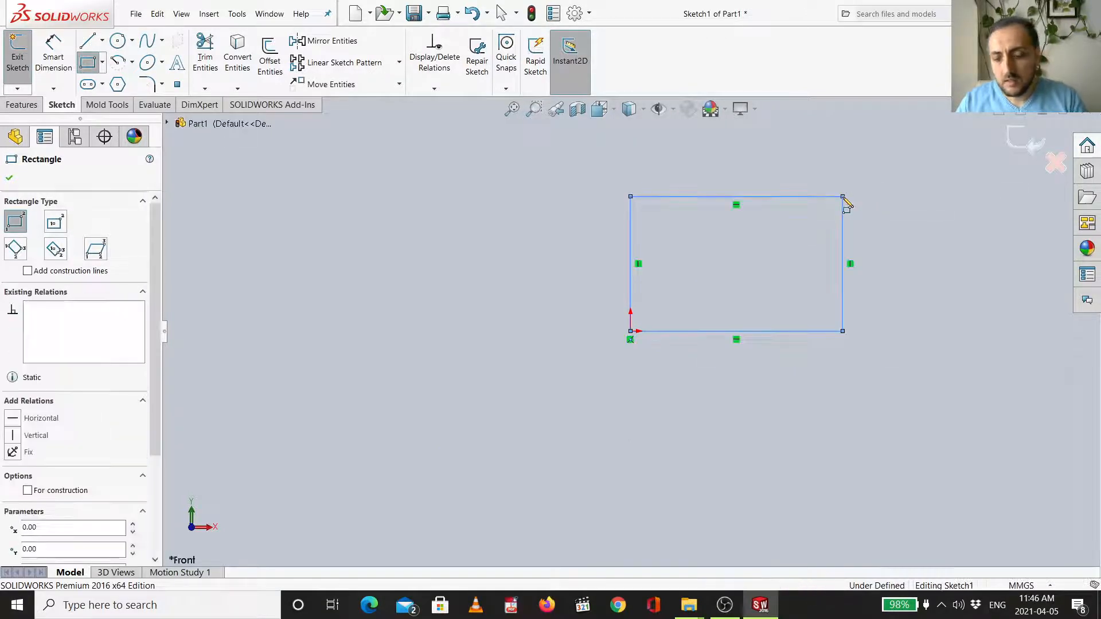
key("f")
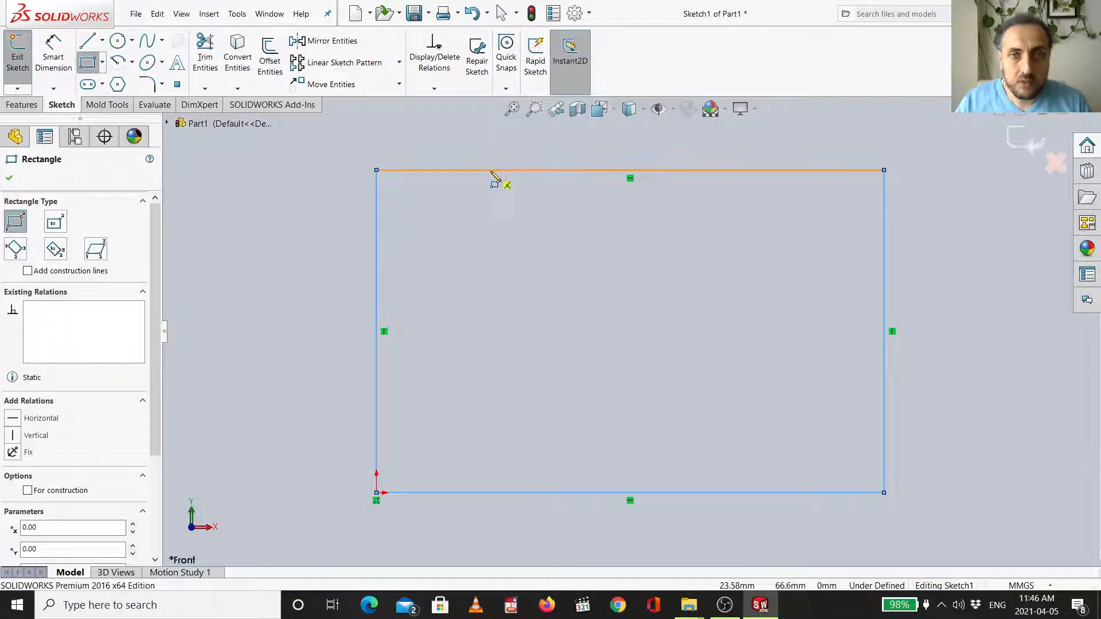
- Dimension the rectangle's top edge to 100 mm with Smart Dimension
left_click(53, 55)
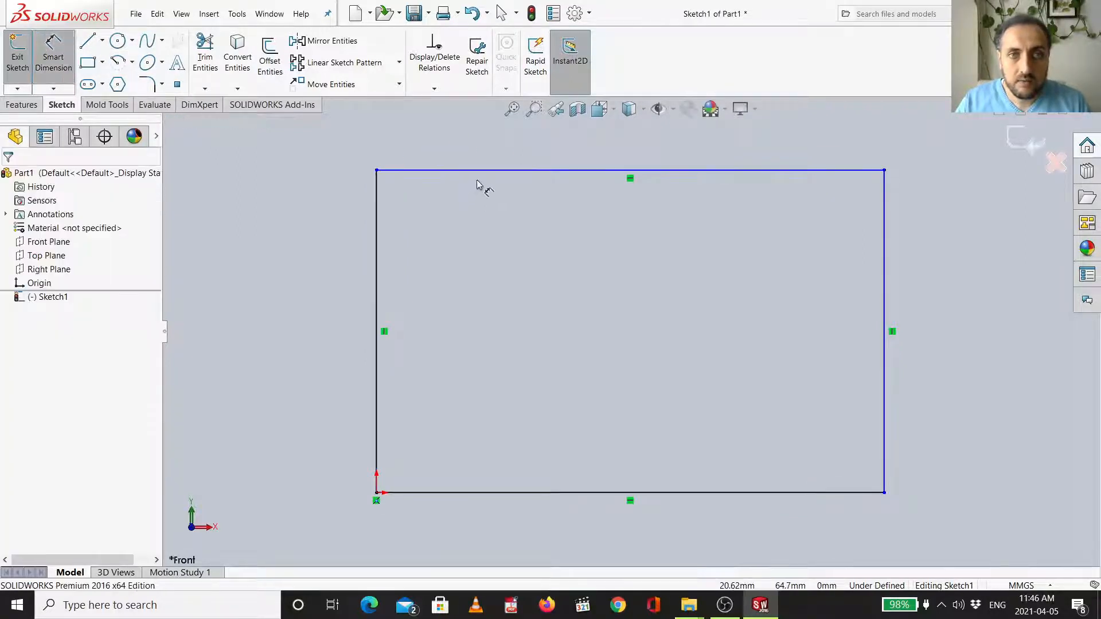
left_click(483, 155)
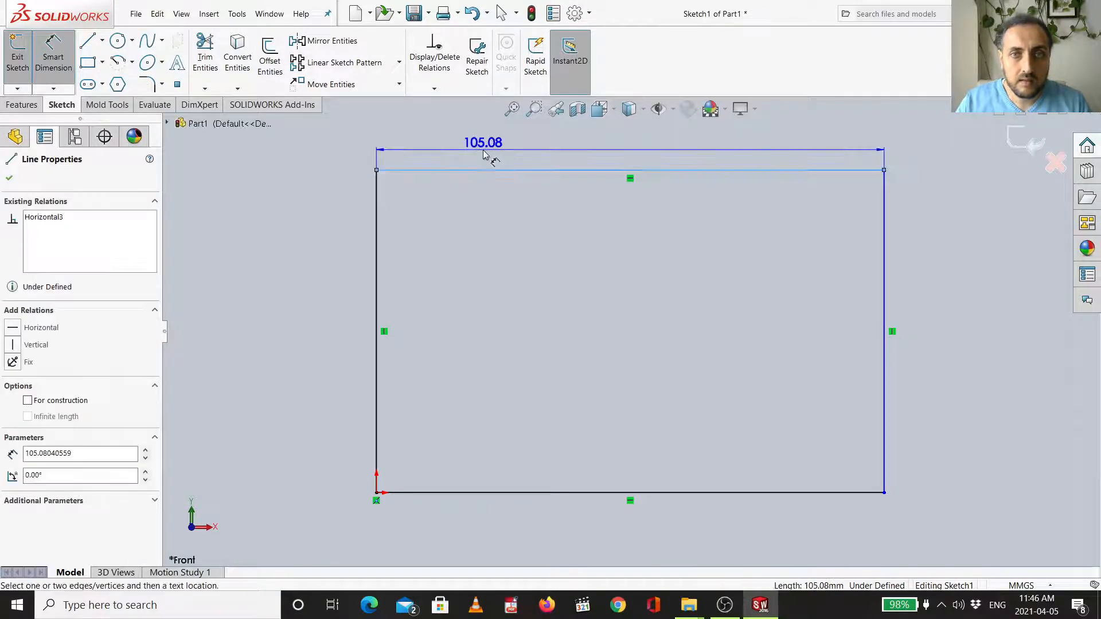
left_click(484, 151)
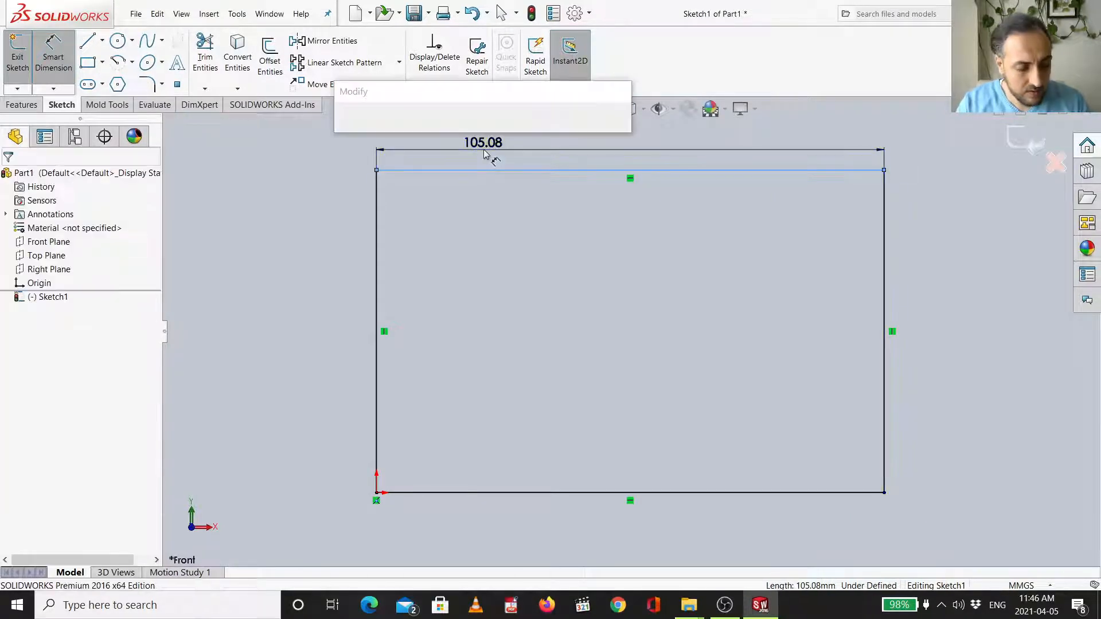
type("100")
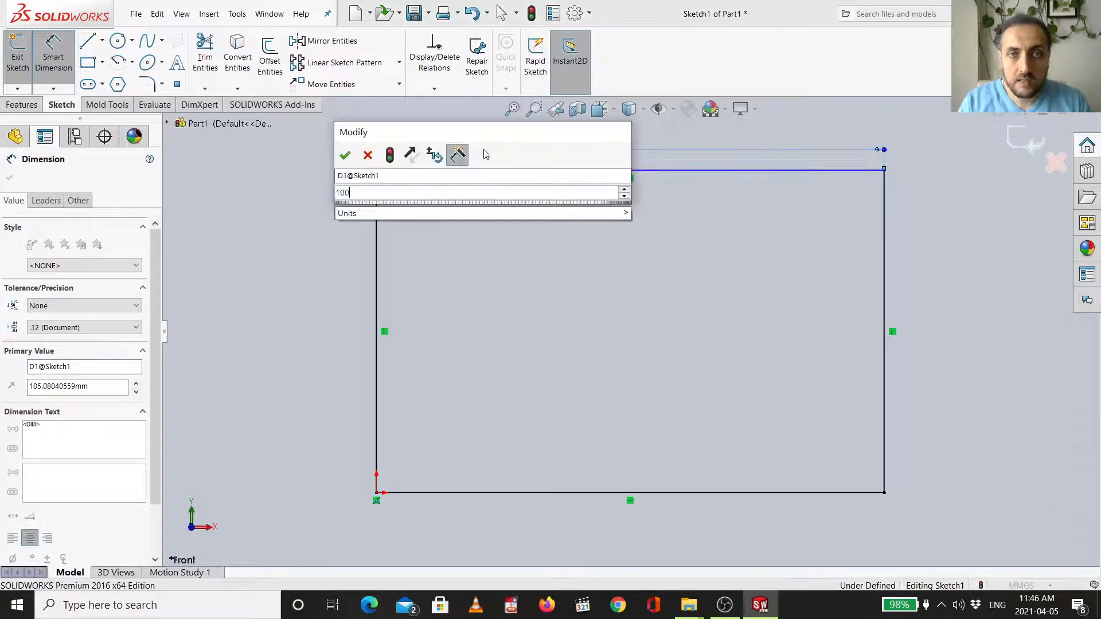
key("Return")
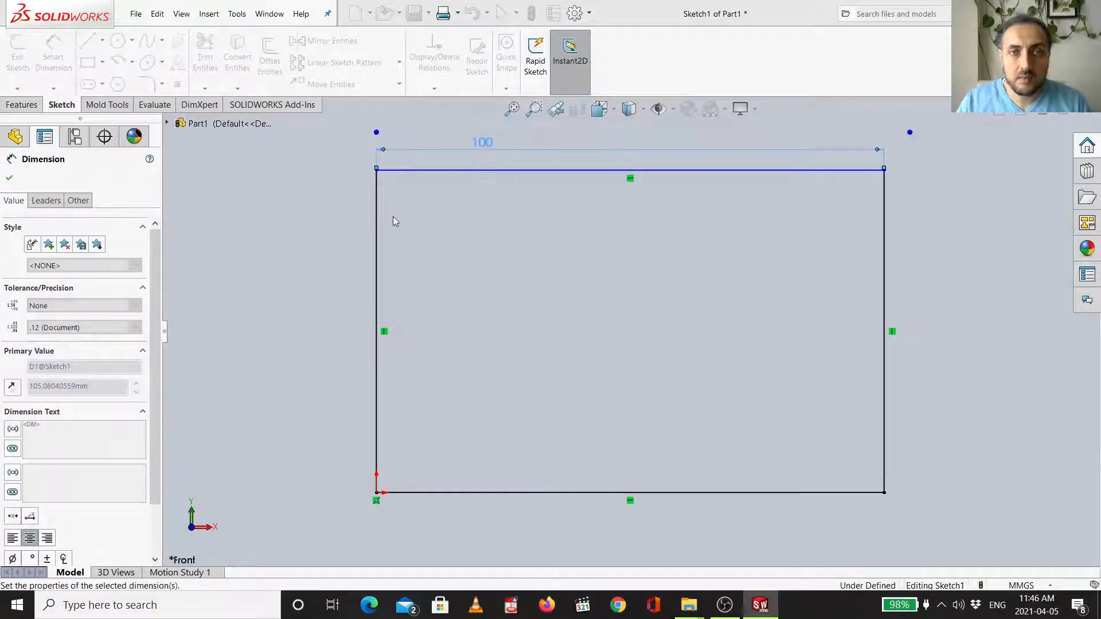
- Dimension the rectangle's left edge to 60 mm
left_click(355, 232)
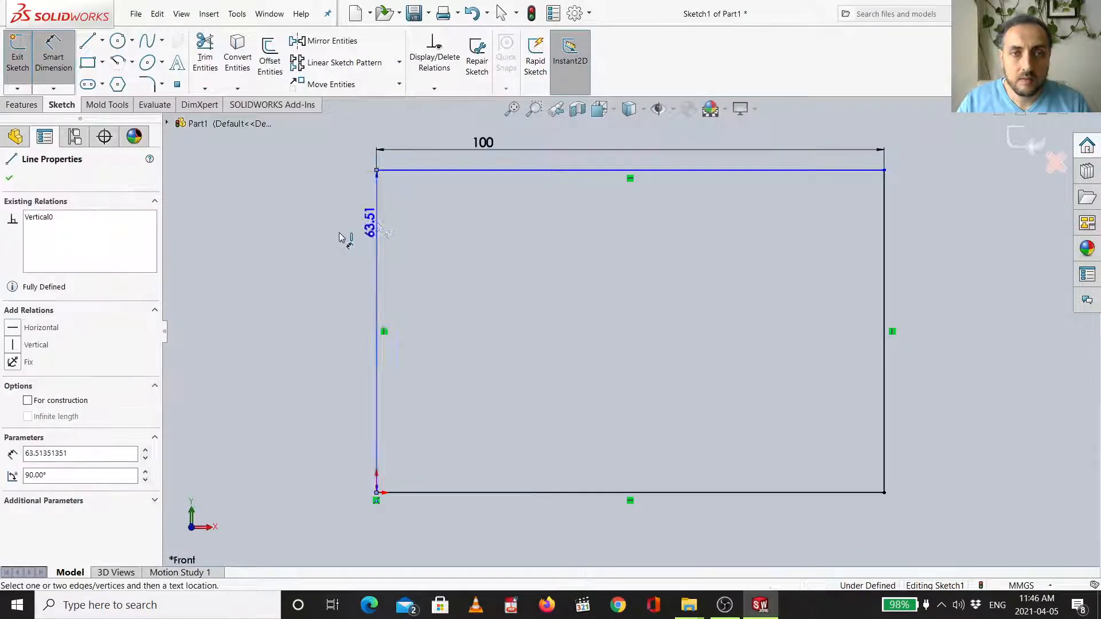
left_click(339, 236)
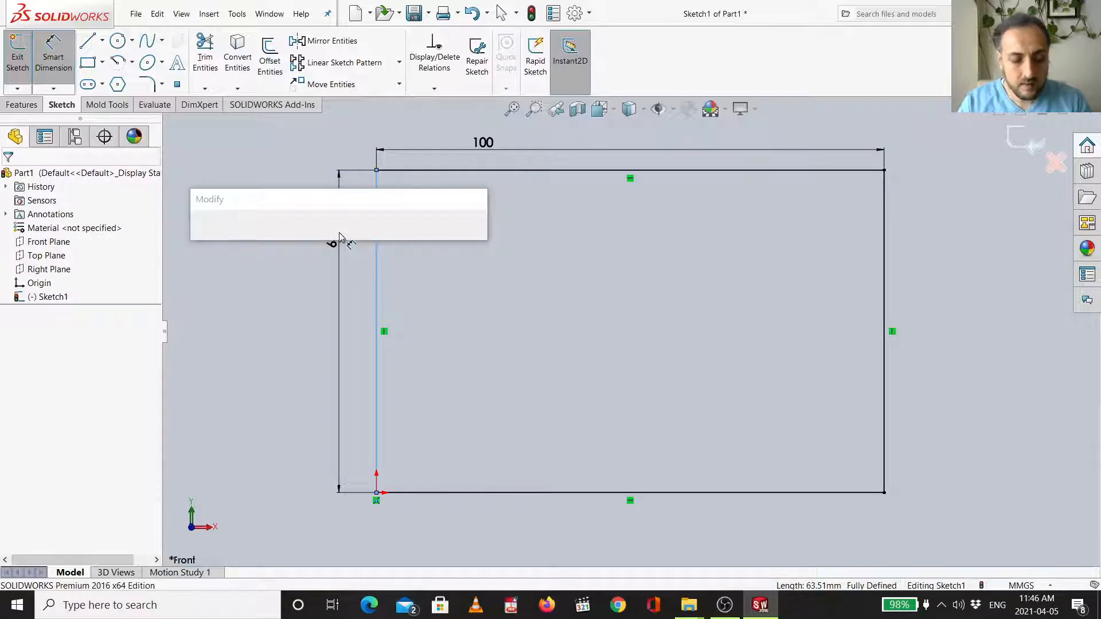
key("Return")
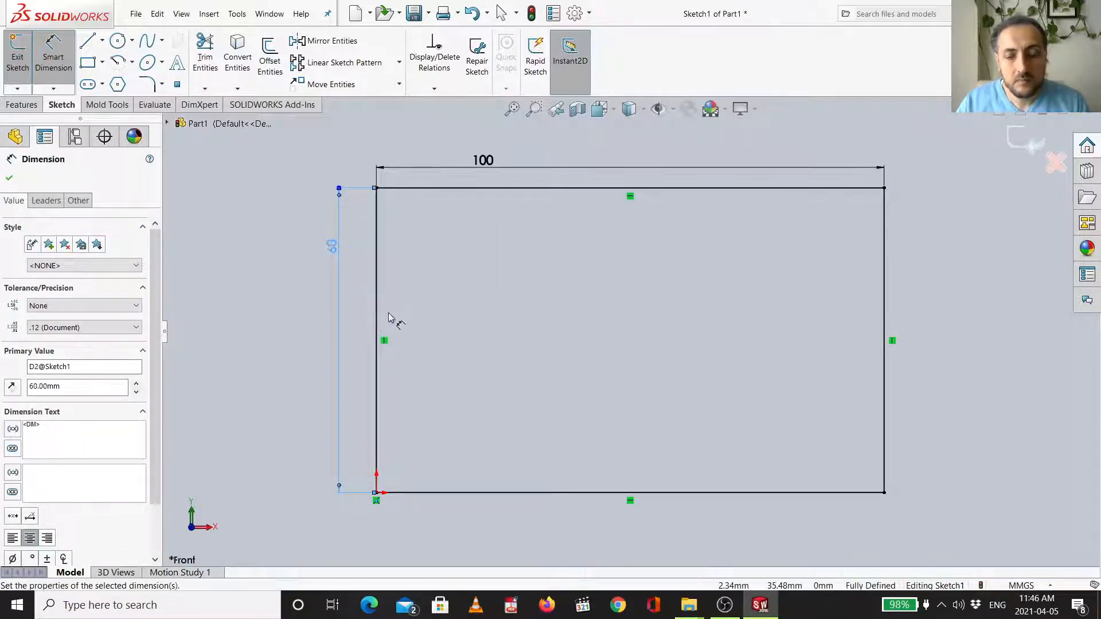
key("f")
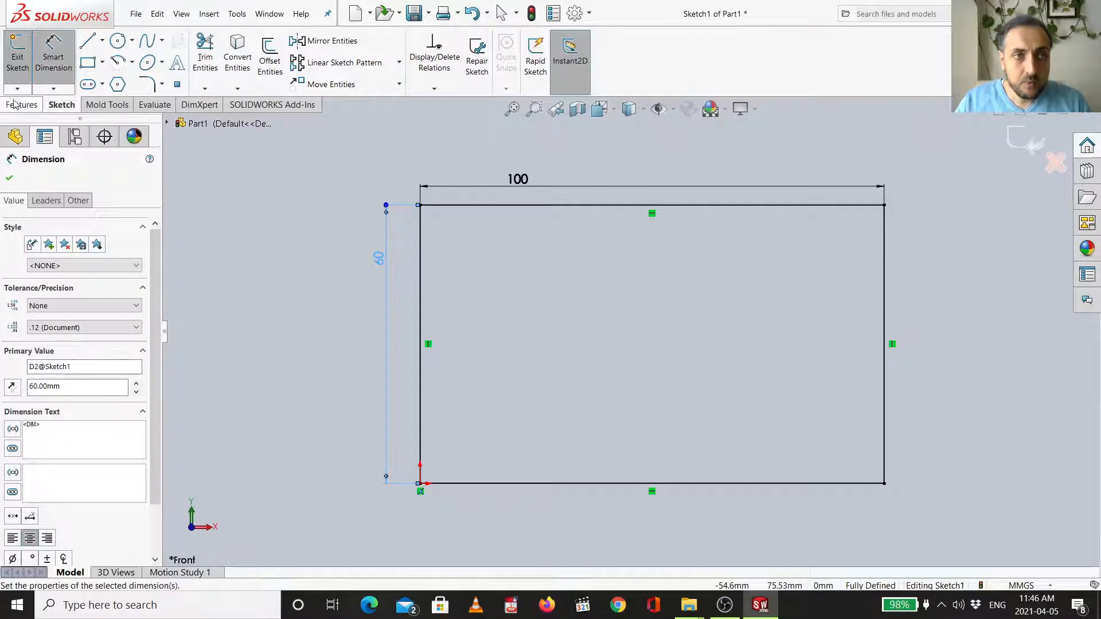
- Extrude the rectangle sketch as a boss 10 mm deep
left_click(16, 107)
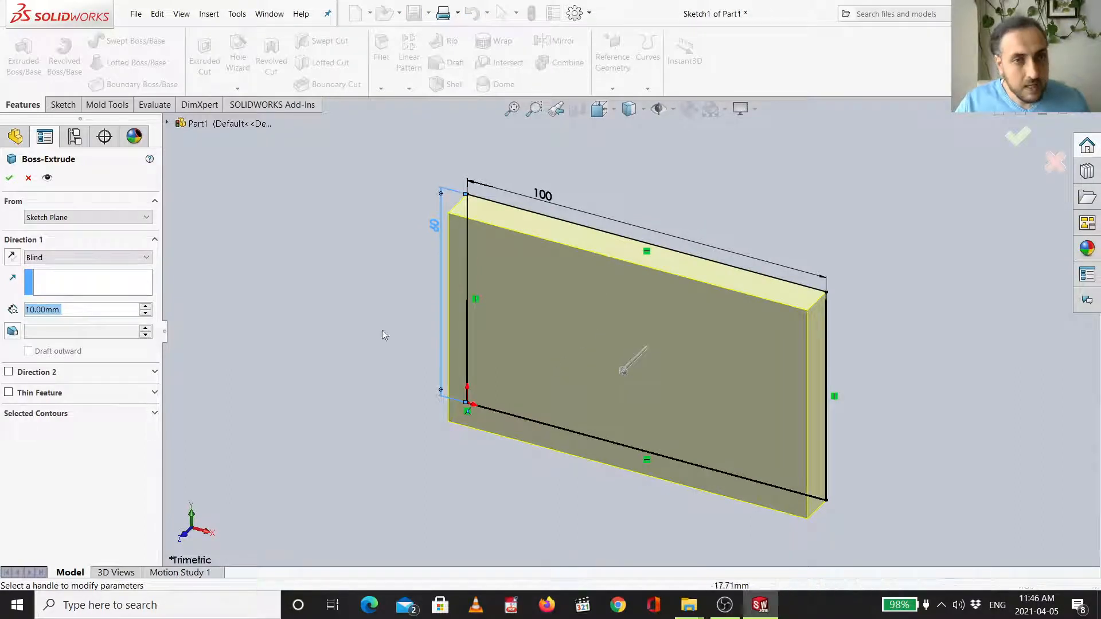
left_click(1019, 136)
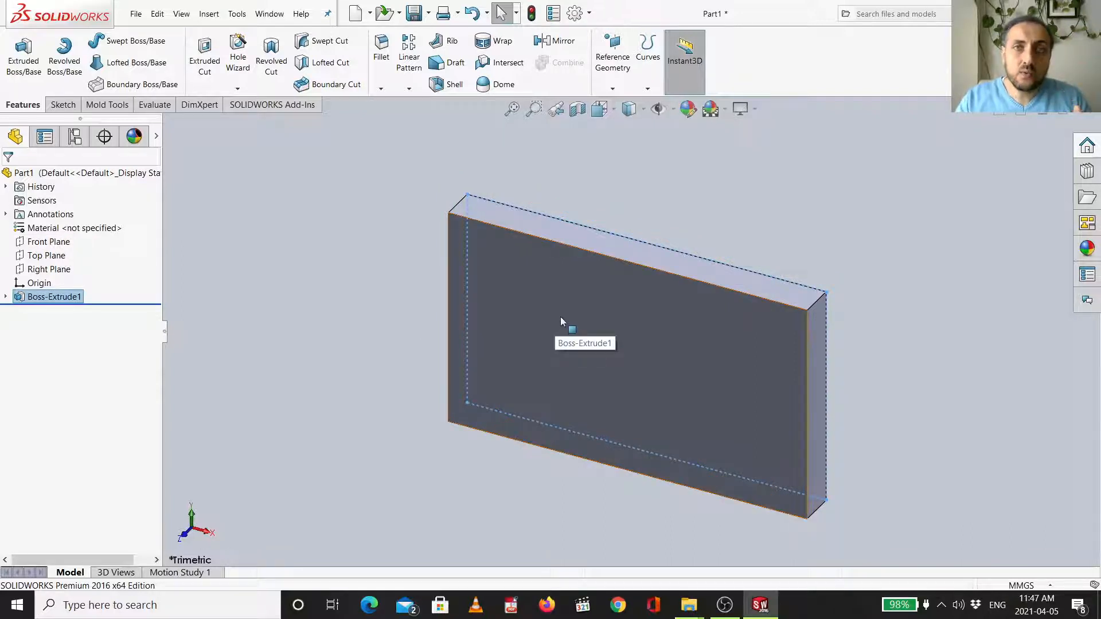
- Start a new sketch on the block's front face
left_click(549, 300)
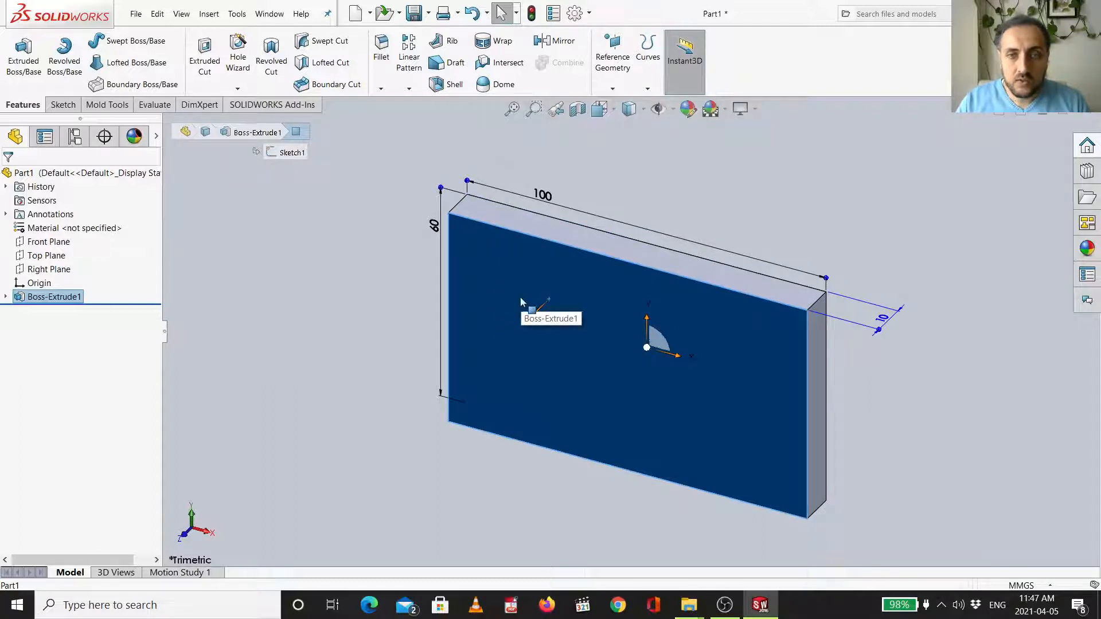
right_click(507, 290)
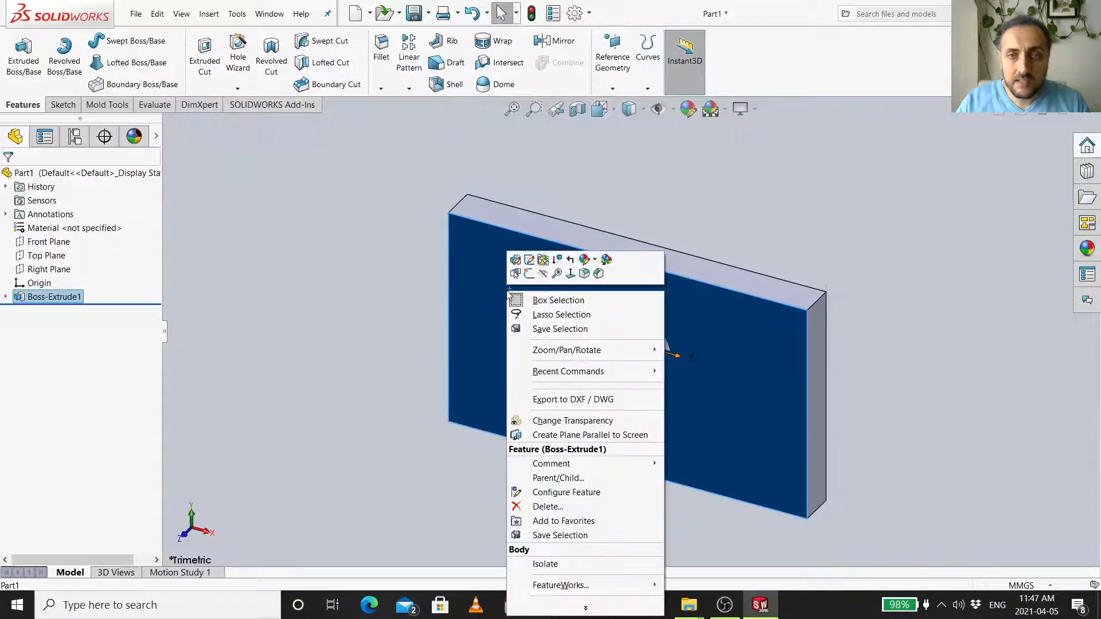
left_click(483, 284)
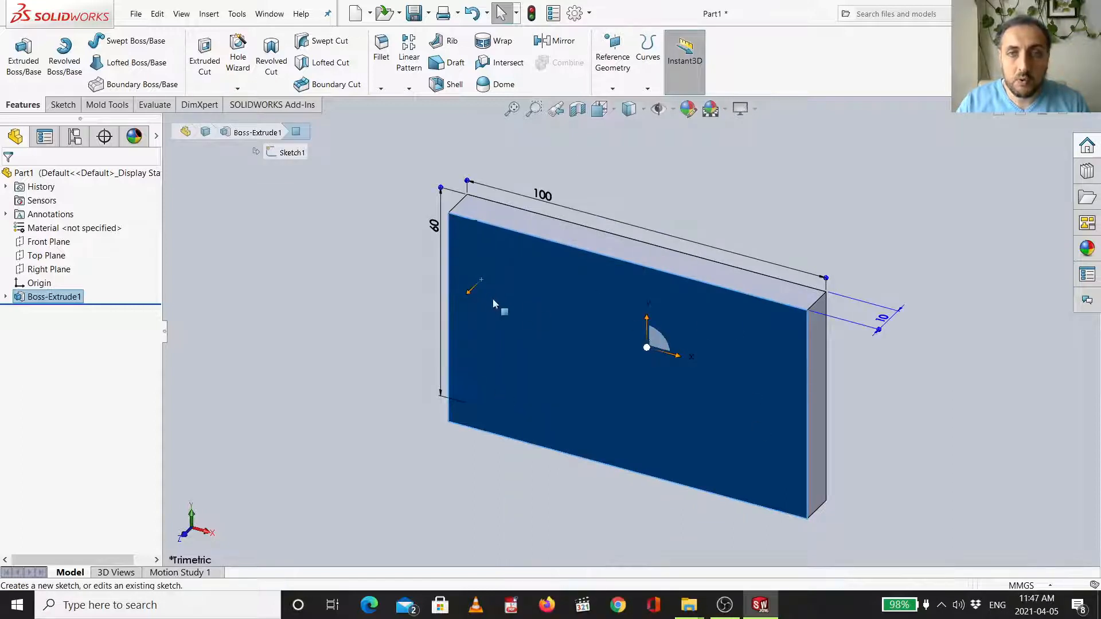
right_click(523, 322)
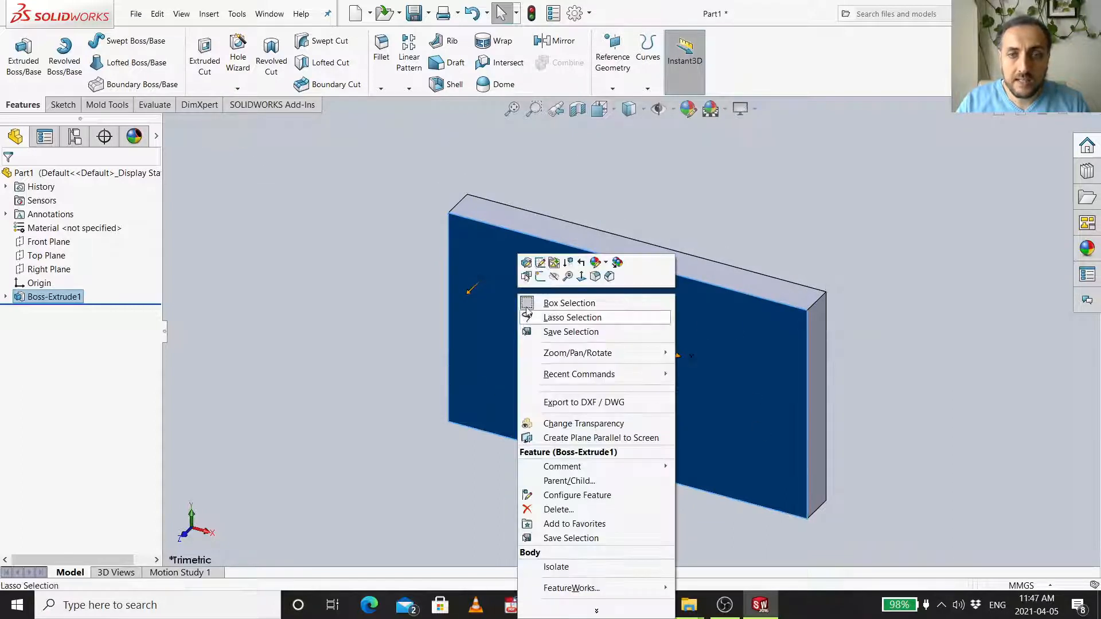
left_click(538, 277)
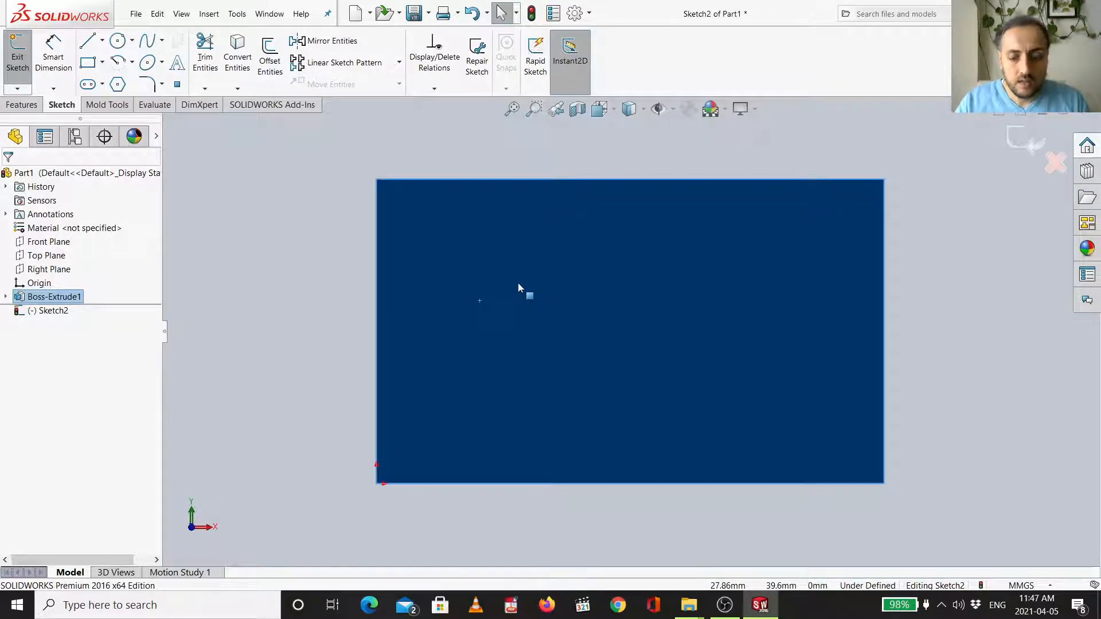
- Draw a circle of about 12 mm radius near the face's upper-left corner
key("ctrl+7")
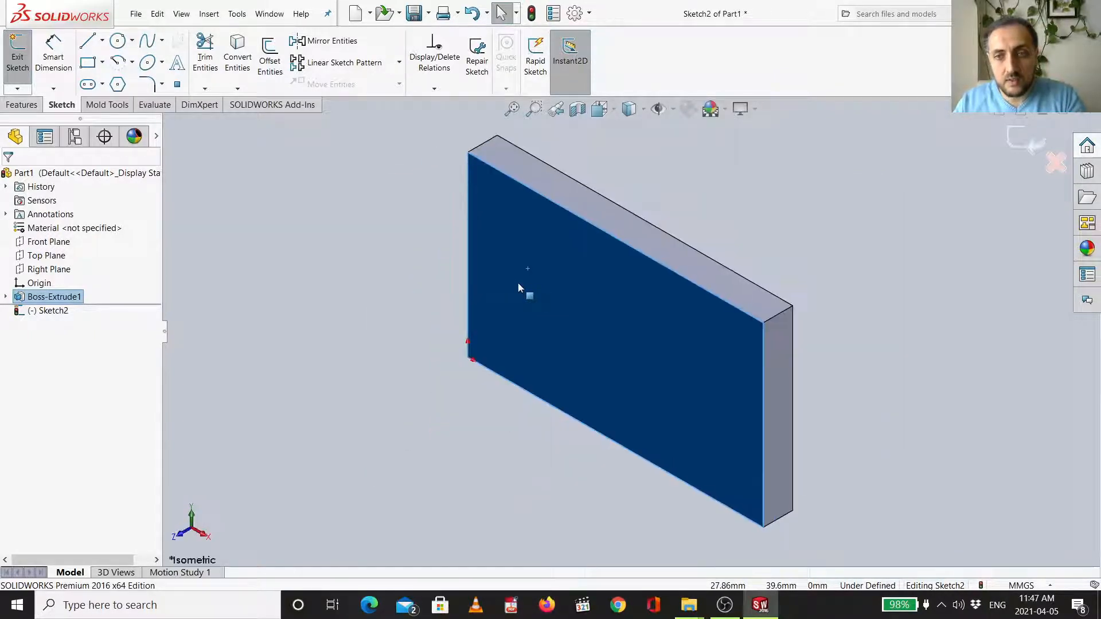
key("ctrl+8")
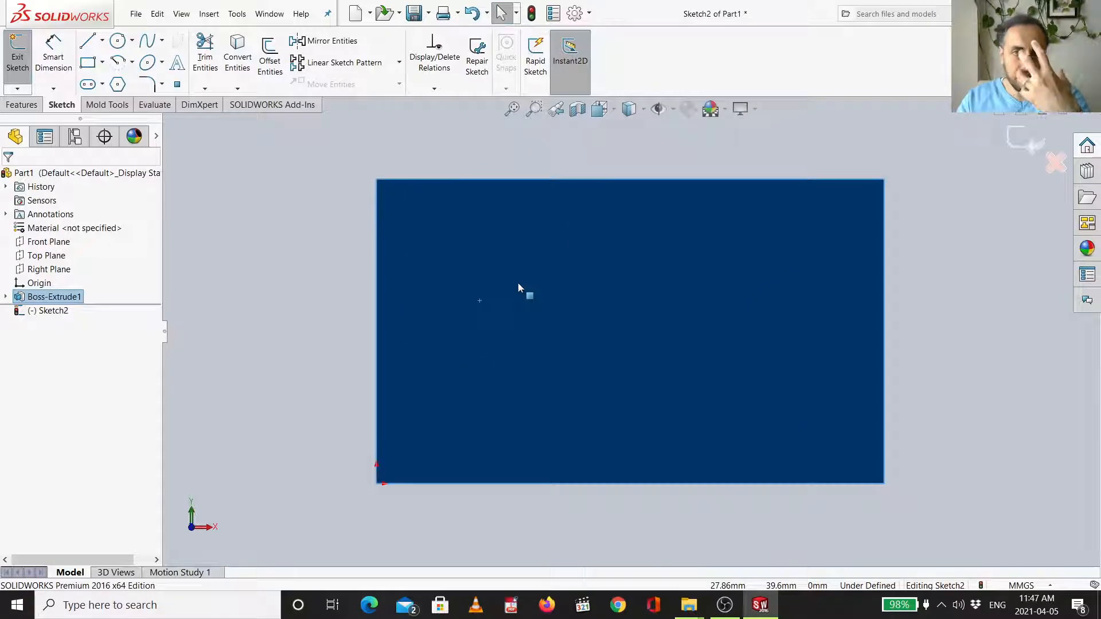
left_click(118, 46)
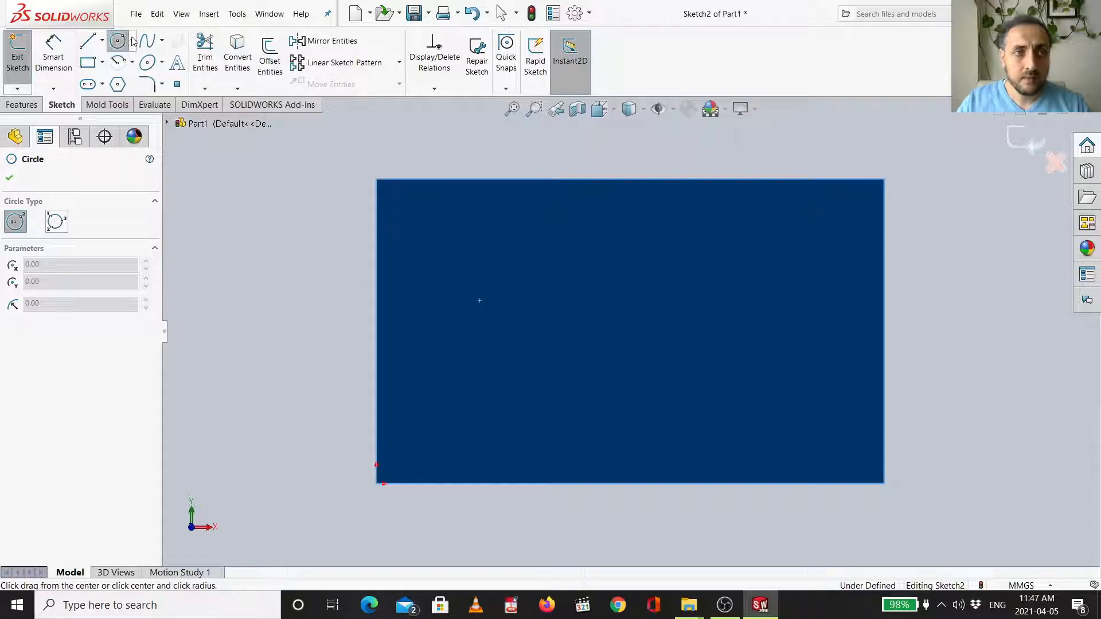
left_click(132, 40)
left_click(138, 60)
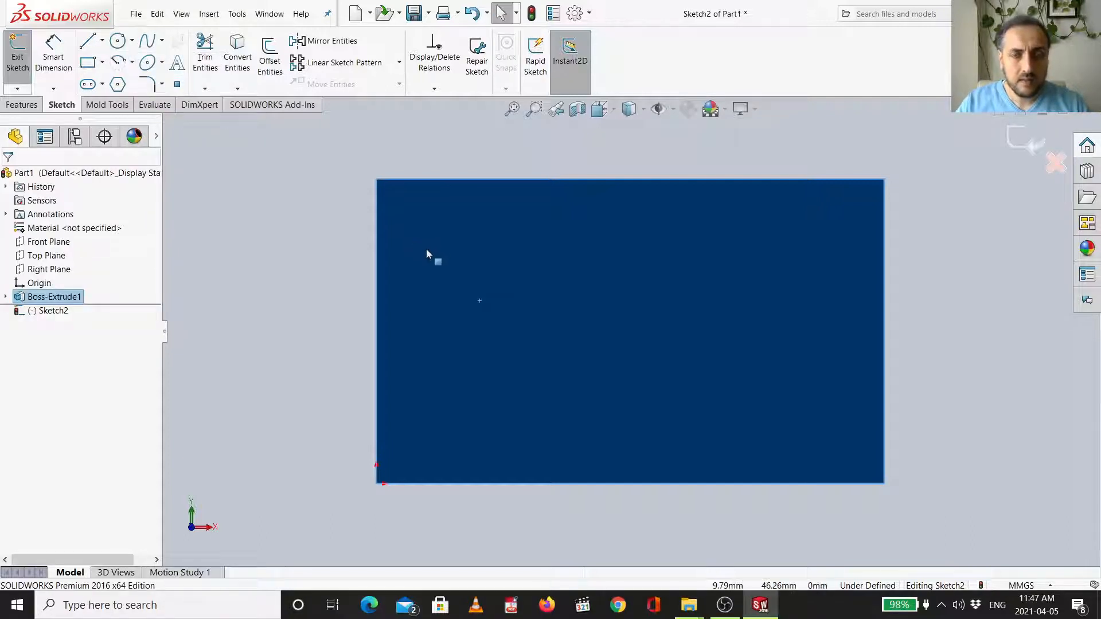
left_click(118, 43)
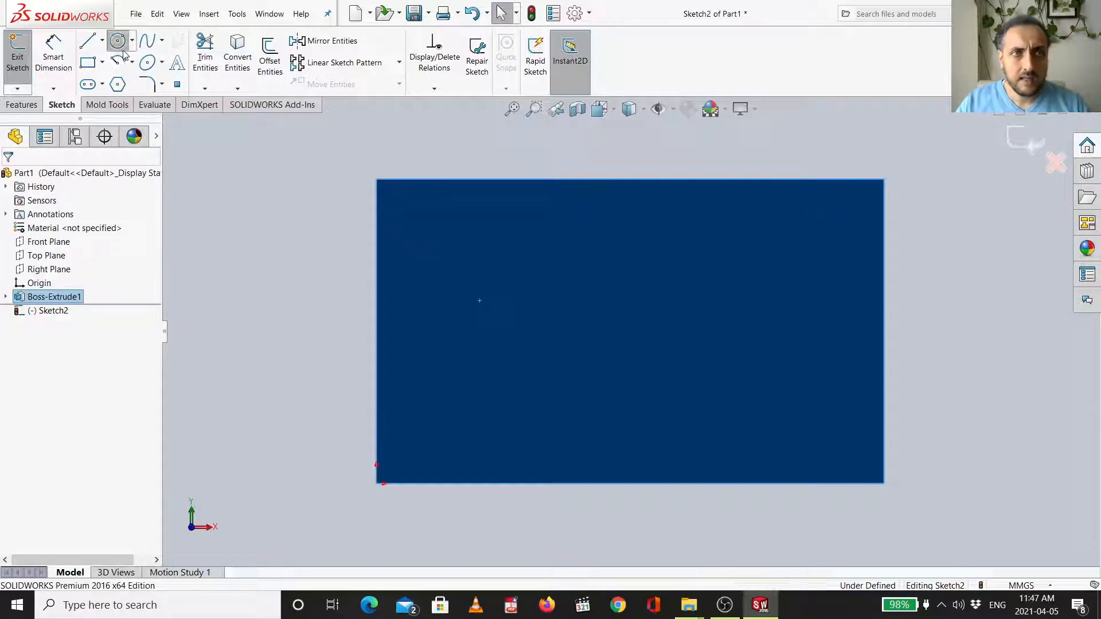
left_click(462, 255)
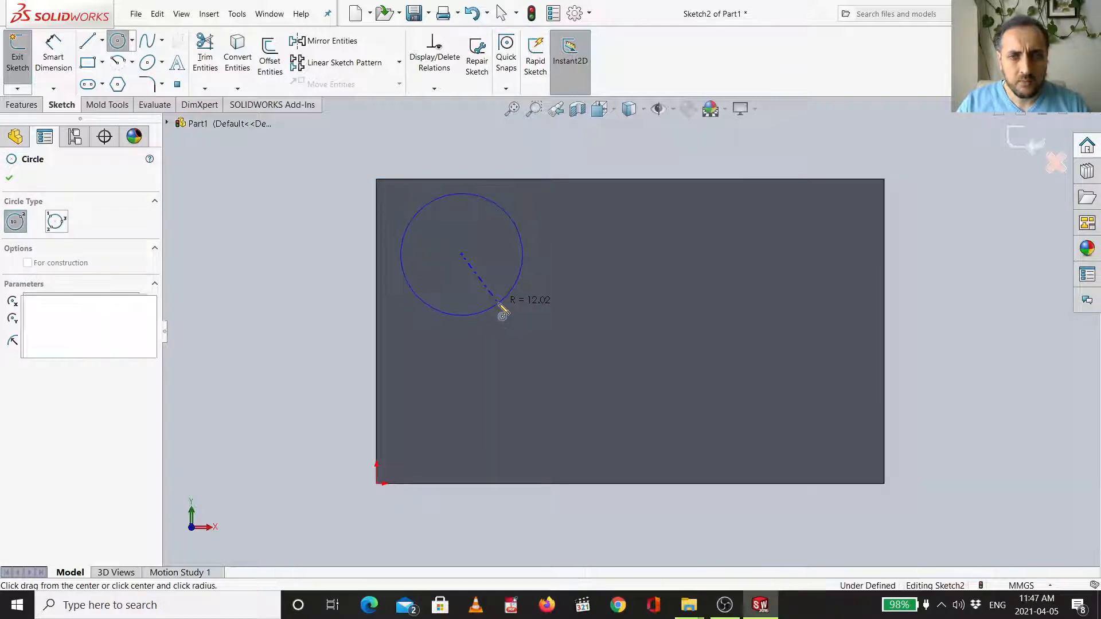
left_click(500, 305)
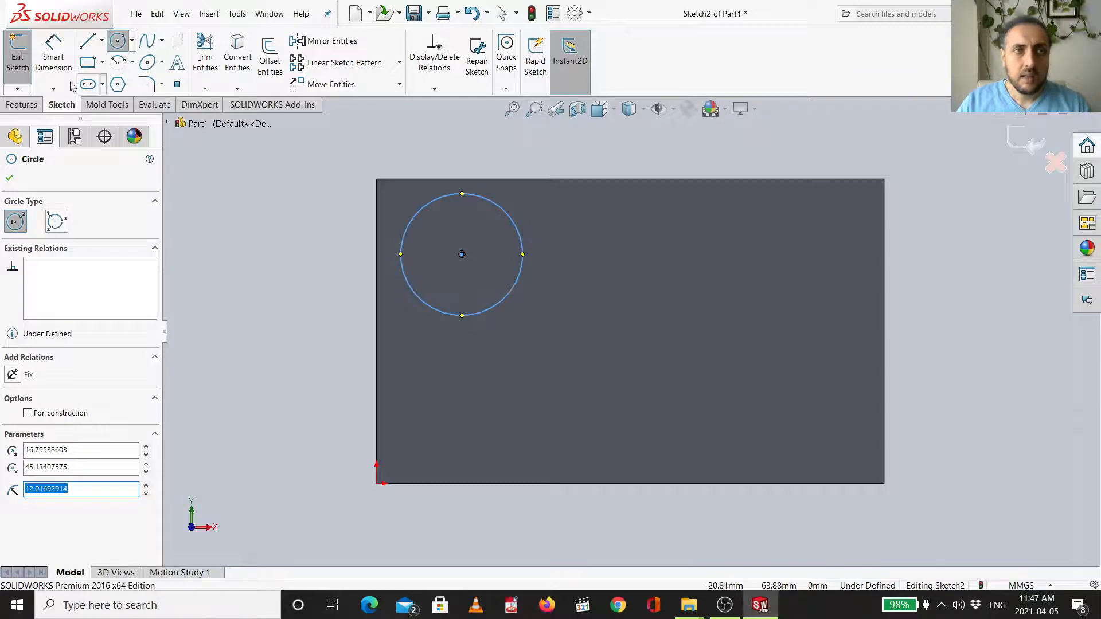
- Dimension the circle's diameter to 20 mm
left_click(69, 65)
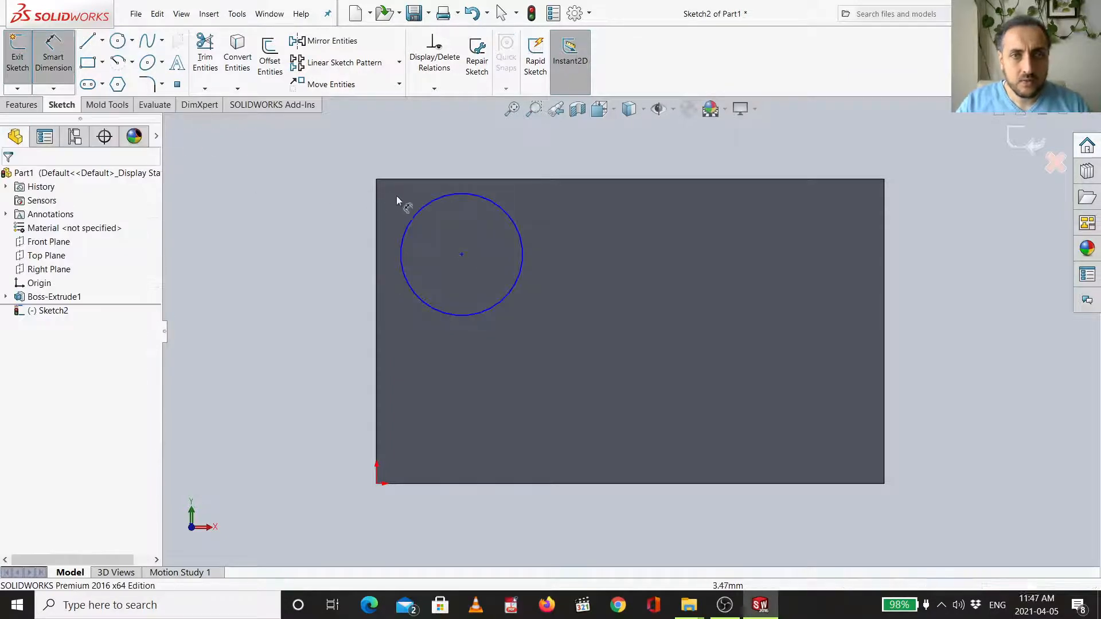
left_click(420, 211)
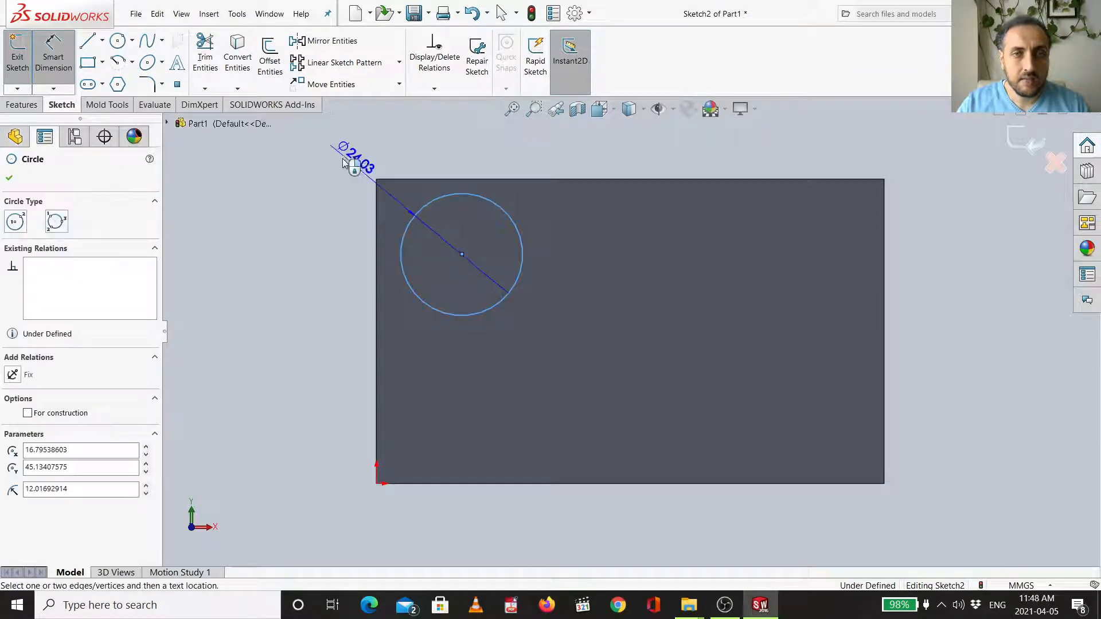
left_click(320, 164)
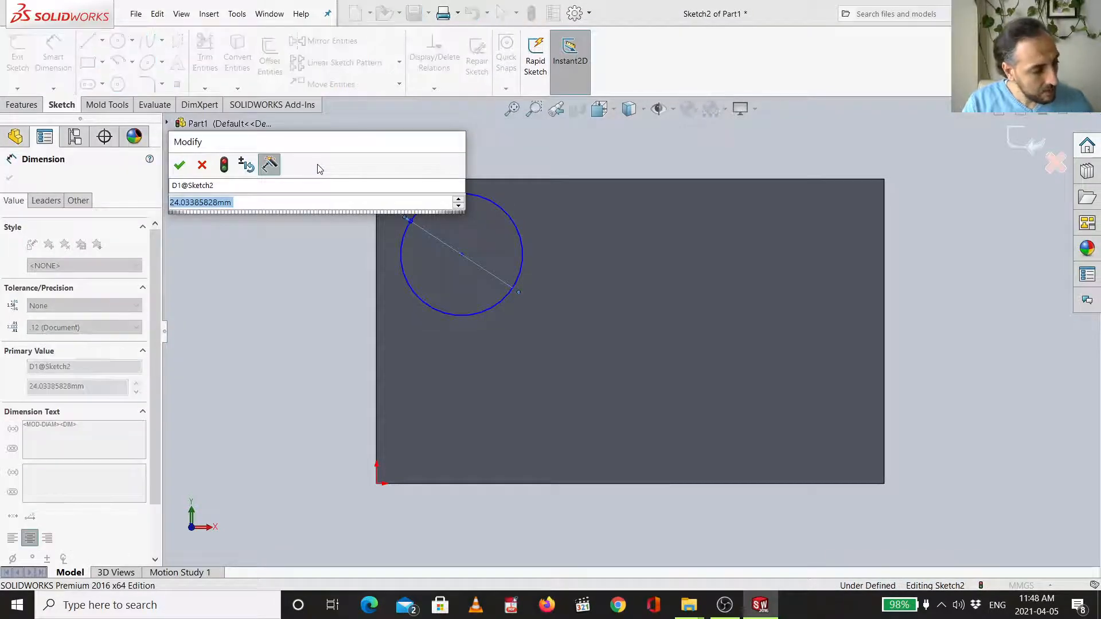
type("20")
key("Return")
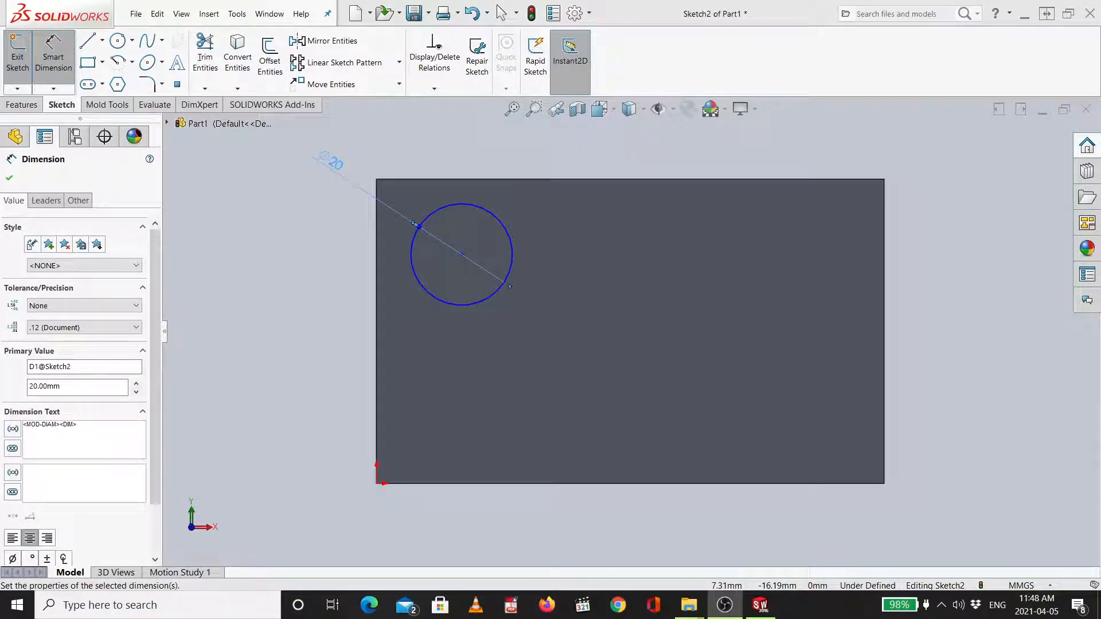
- Dimension the circle's centre 20 mm below the plate's top edge
left_click(597, 407)
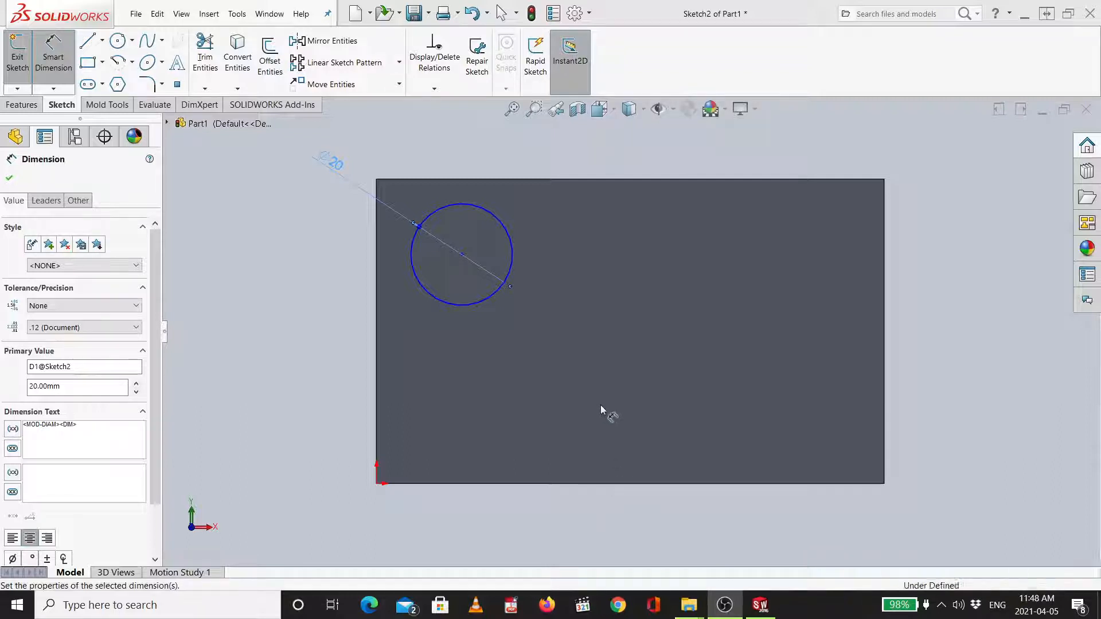
left_click(453, 205)
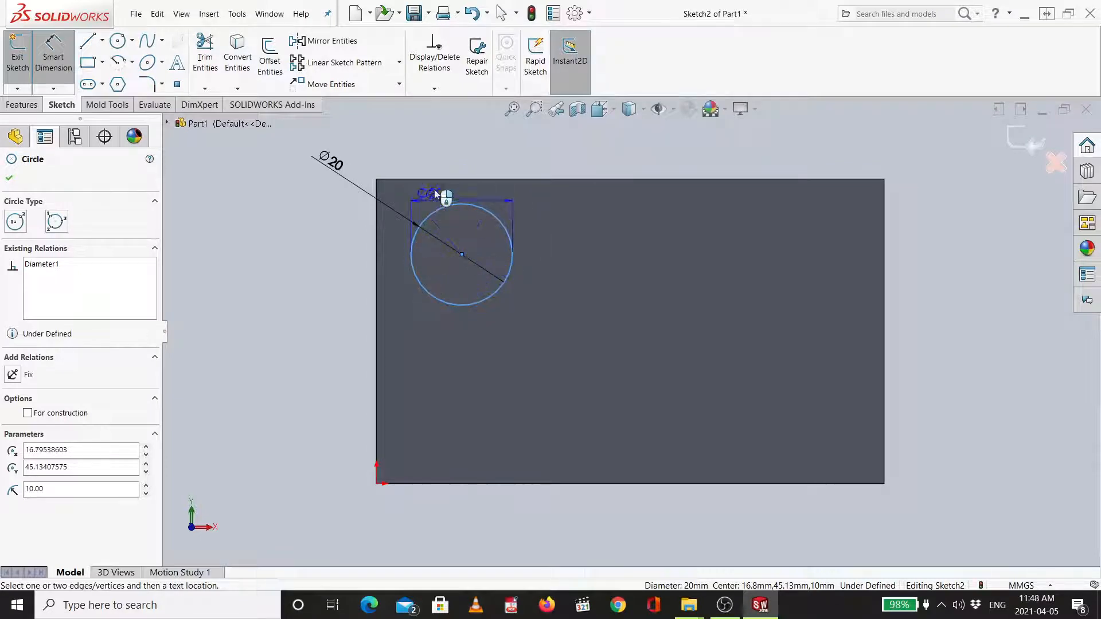
left_click(442, 180)
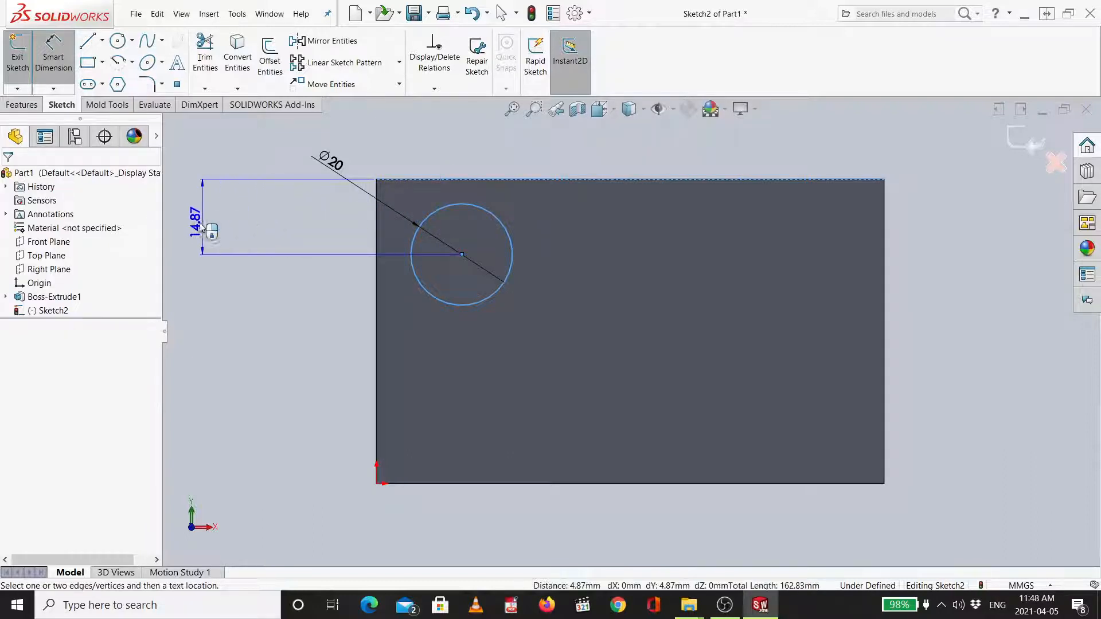
left_click(235, 223)
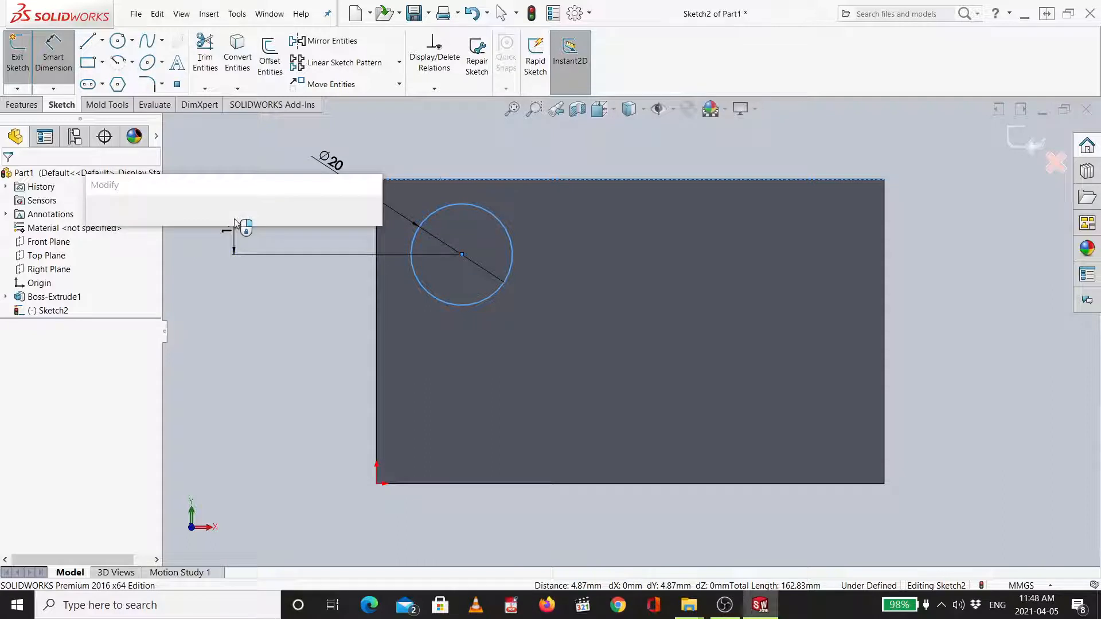
key("Return")
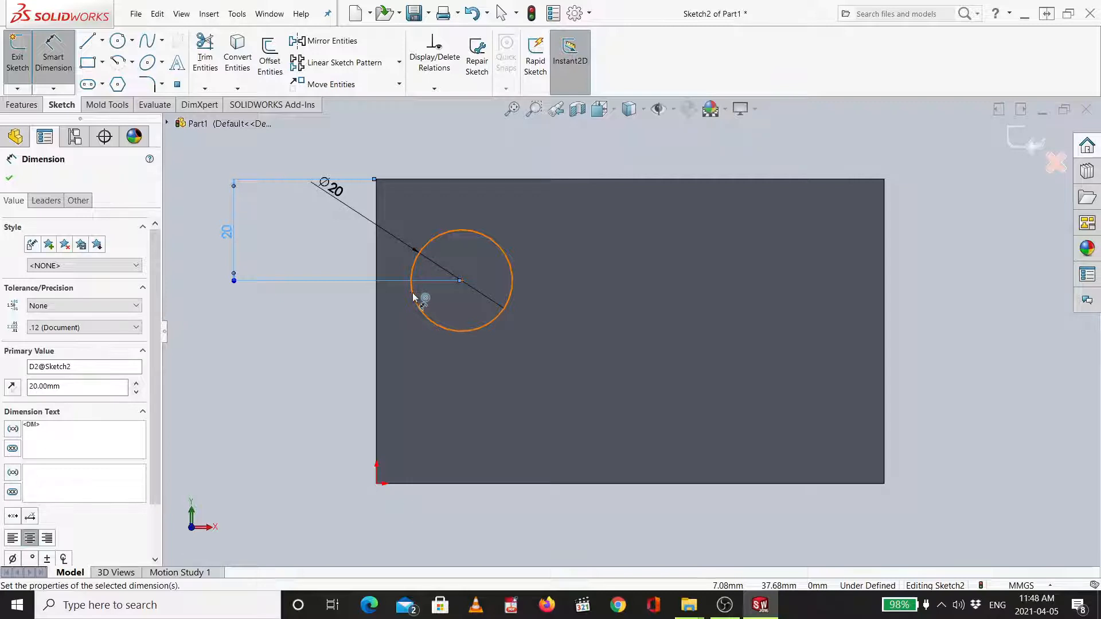
- Dimension the circle's centre 20 mm from the plate's left edge and reposition the diameter label
left_click(413, 294)
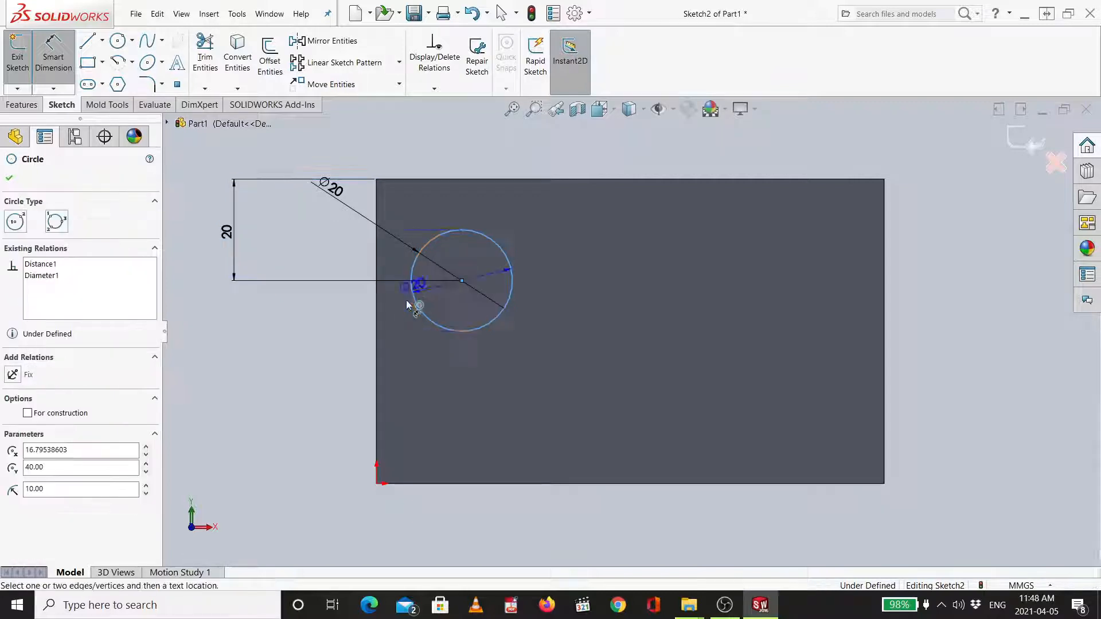
left_click(377, 325)
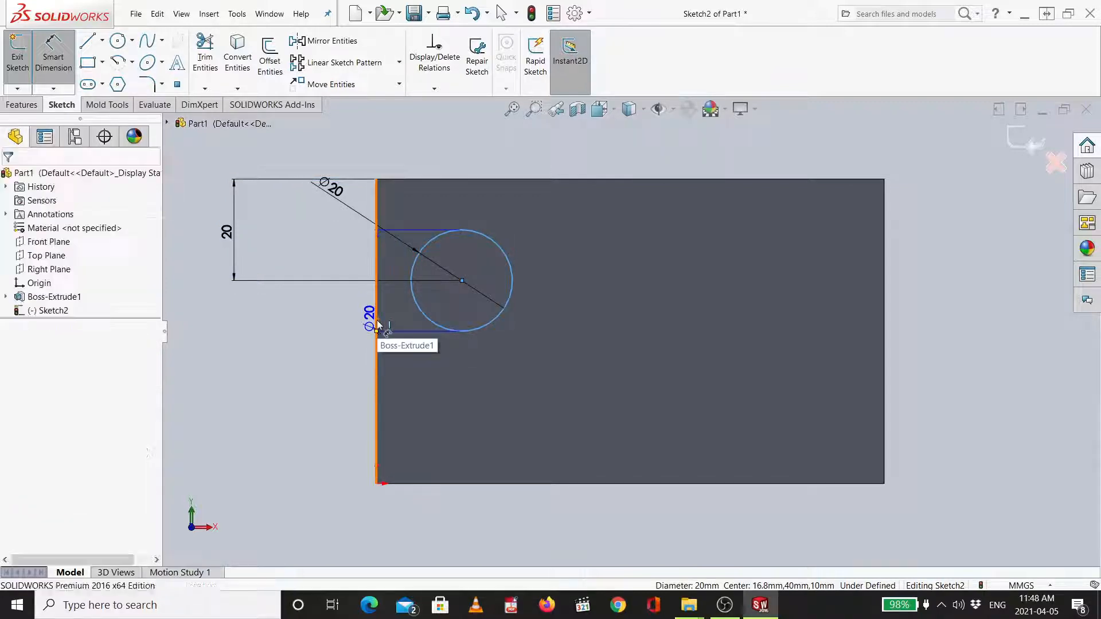
left_click(377, 325)
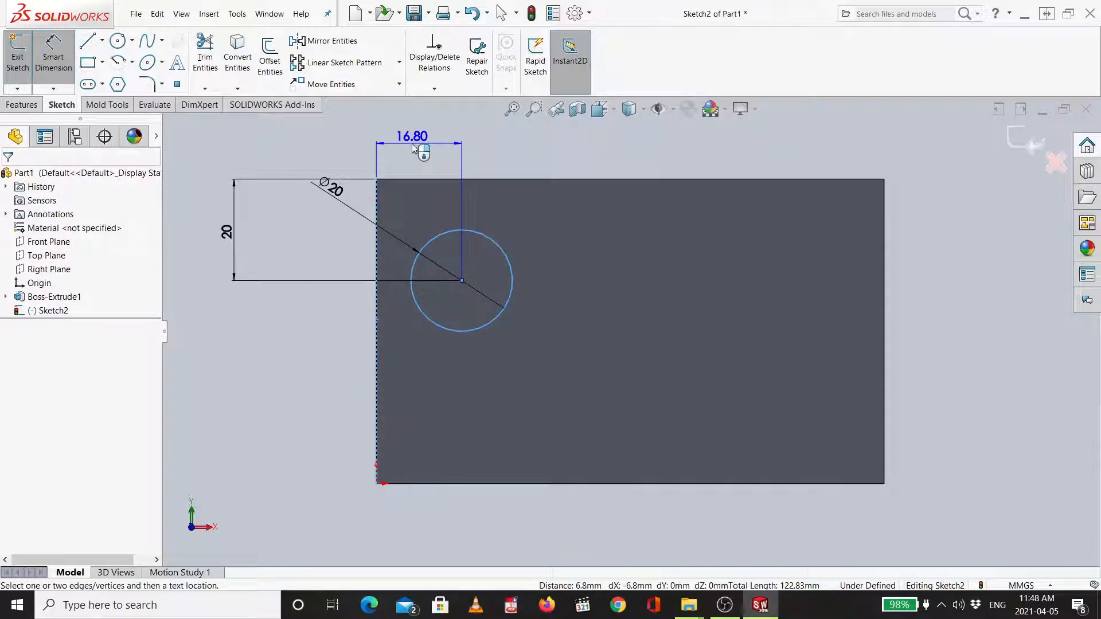
left_click(413, 148)
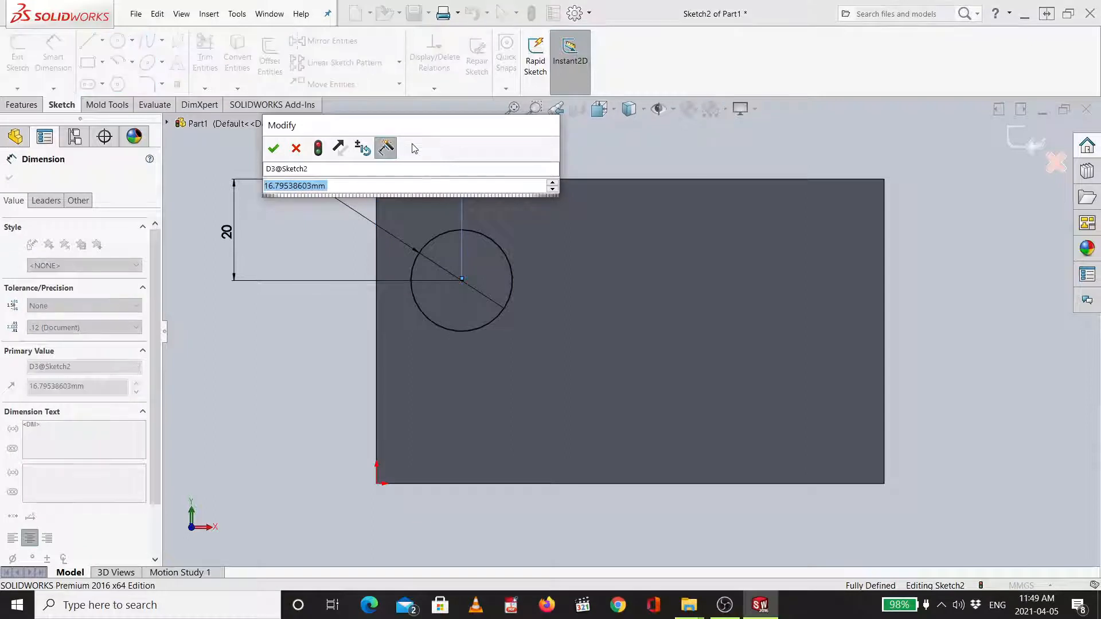
type("20")
key("Return")
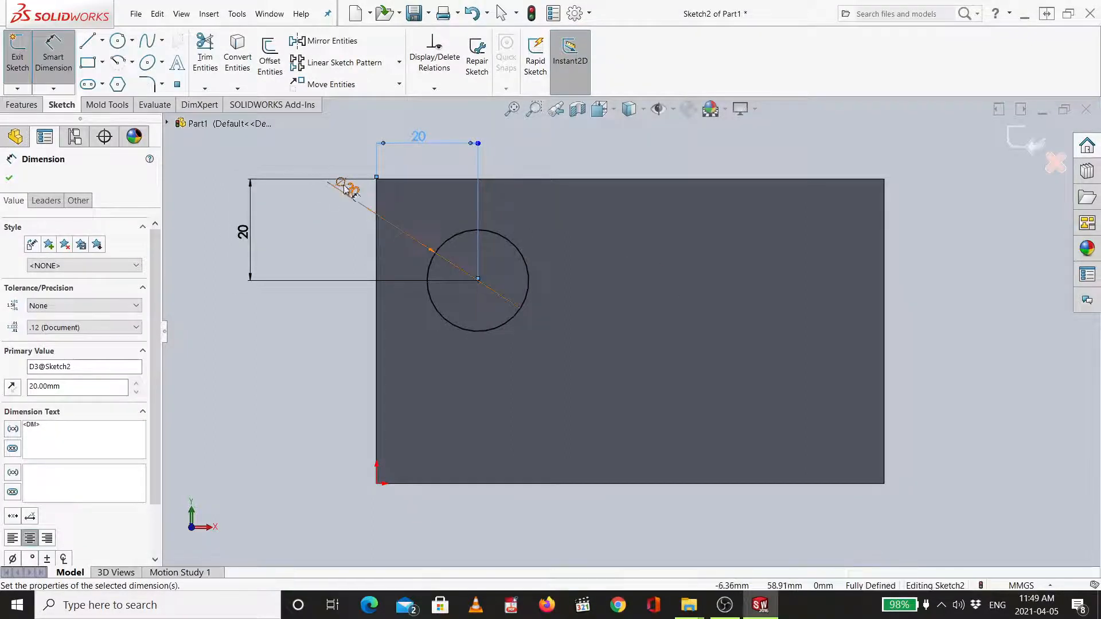
left_click_drag(351, 195, 316, 156)
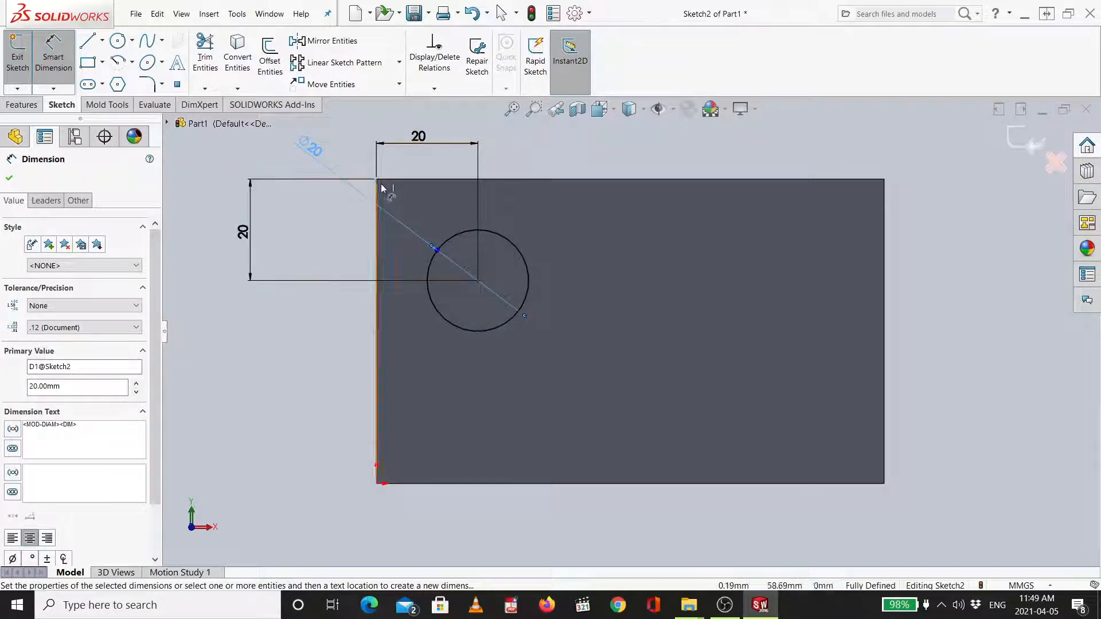
key("Escape")
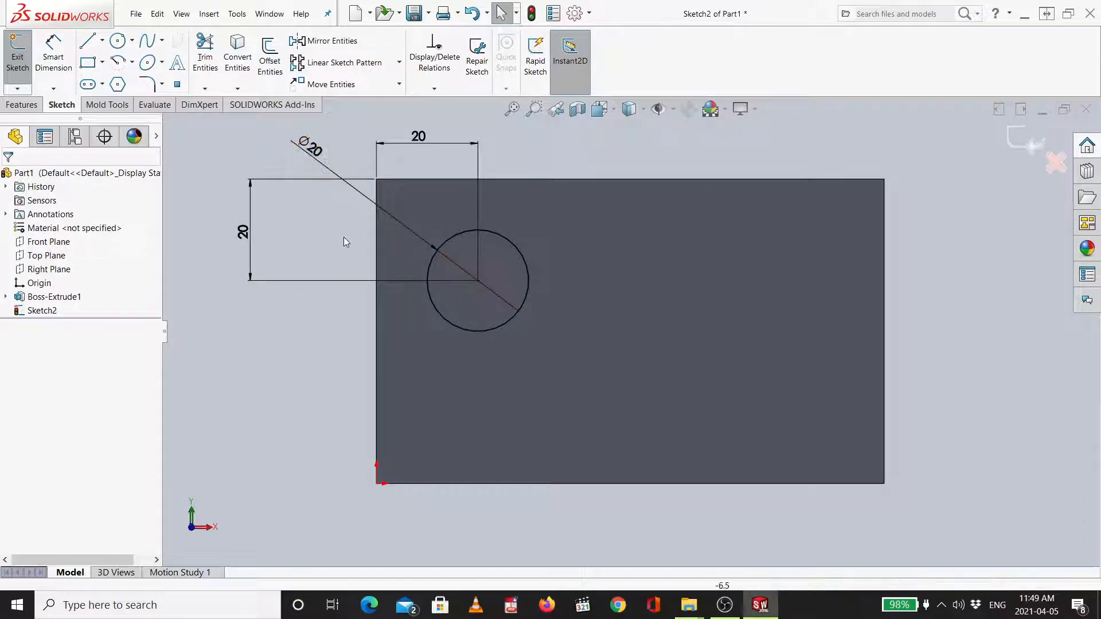
- Cut-extrude the circle through all of the plate with the Through All end condition
left_click(22, 105)
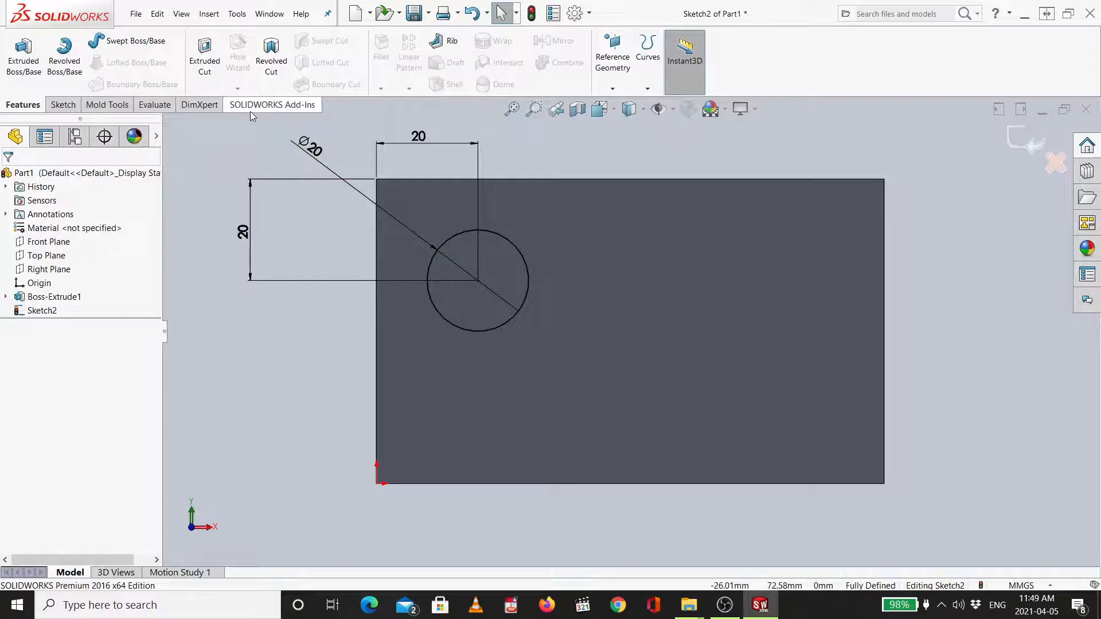
left_click(205, 72)
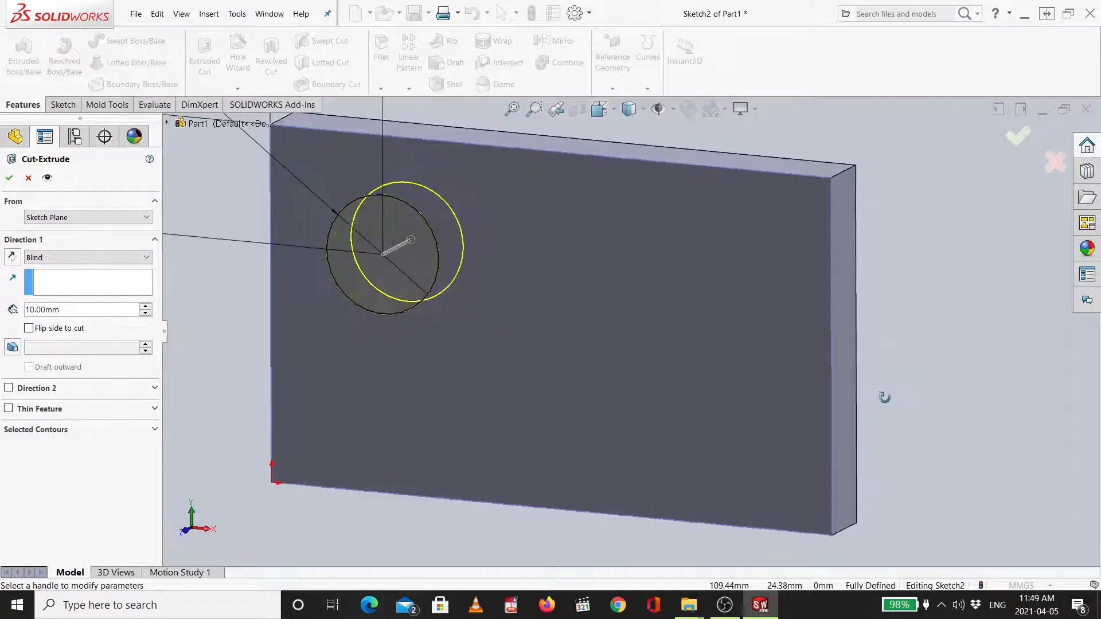
middle_click_drag(905, 341, 875, 379)
scroll(876, 377, "down", 1)
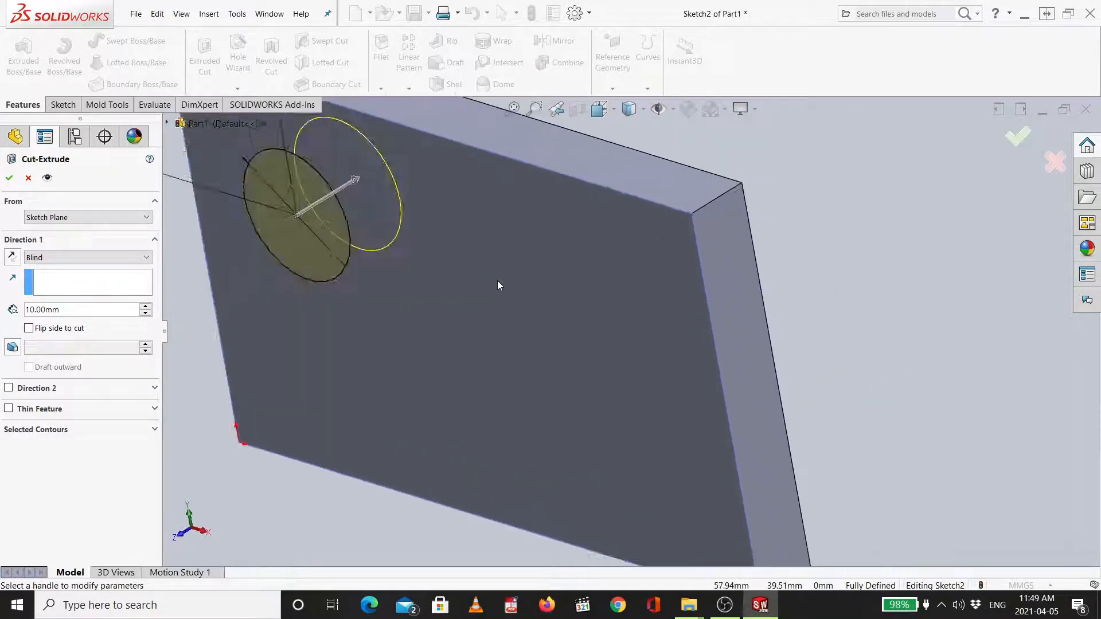
scroll(501, 283, "down", 2)
scroll(500, 282, "up", 3)
scroll(500, 282, "up", 2)
mouse_move(696, 233)
middle_mouse_down()
mouse_move(717, 212)
mouse_move(671, 234)
mouse_move(703, 238)
mouse_move(693, 252)
middle_mouse_up()
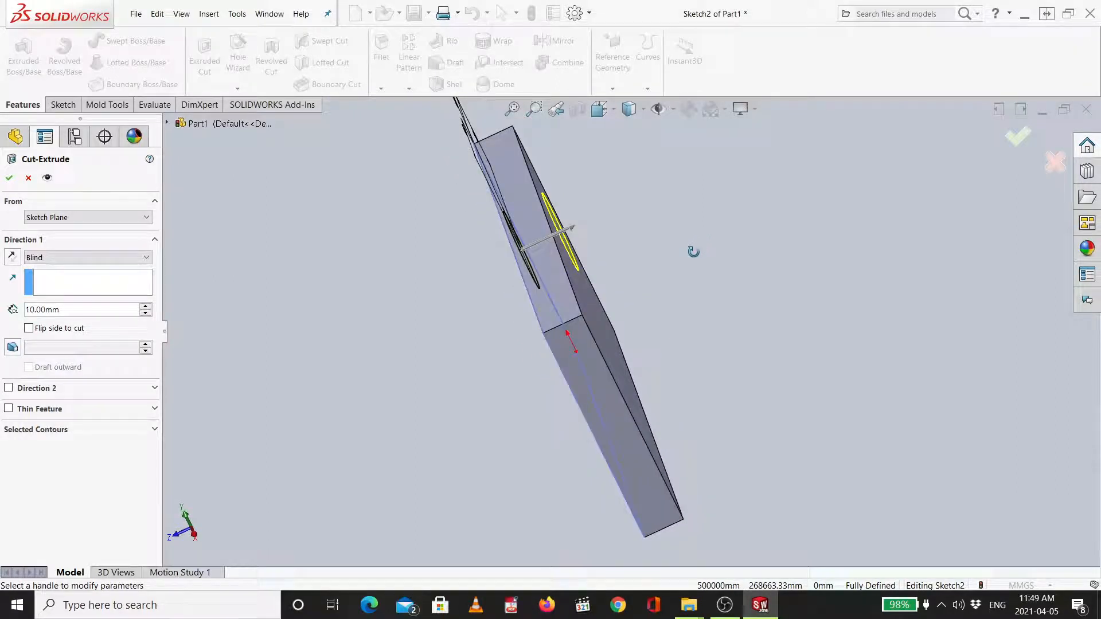
scroll(706, 235, "down", 1)
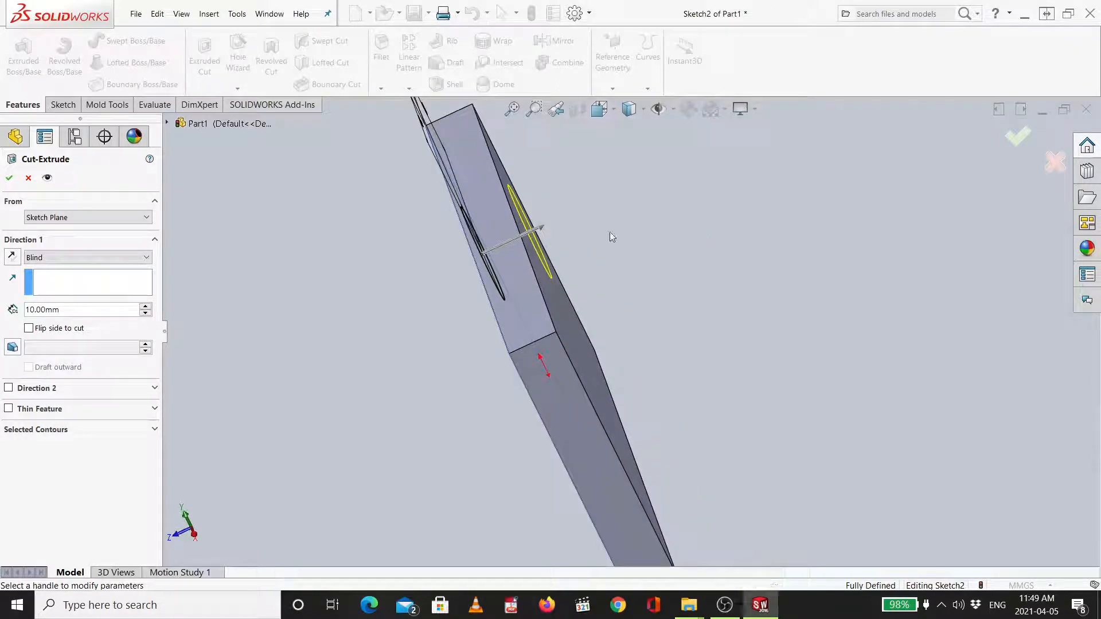
left_click(540, 226)
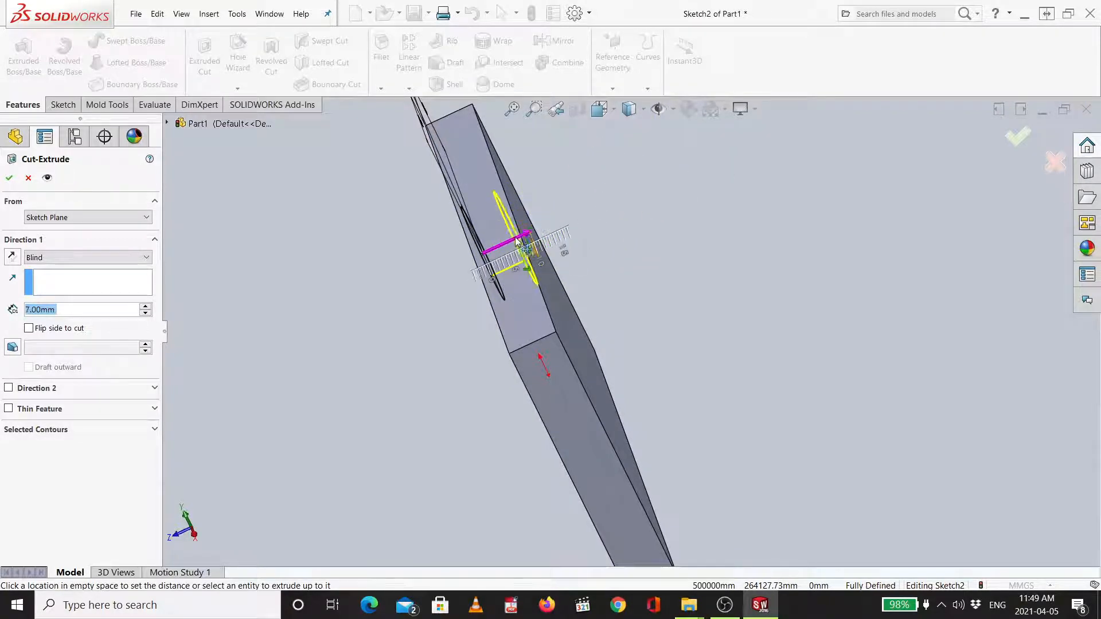
left_click(515, 243)
middle_click_drag(636, 253, 627, 276)
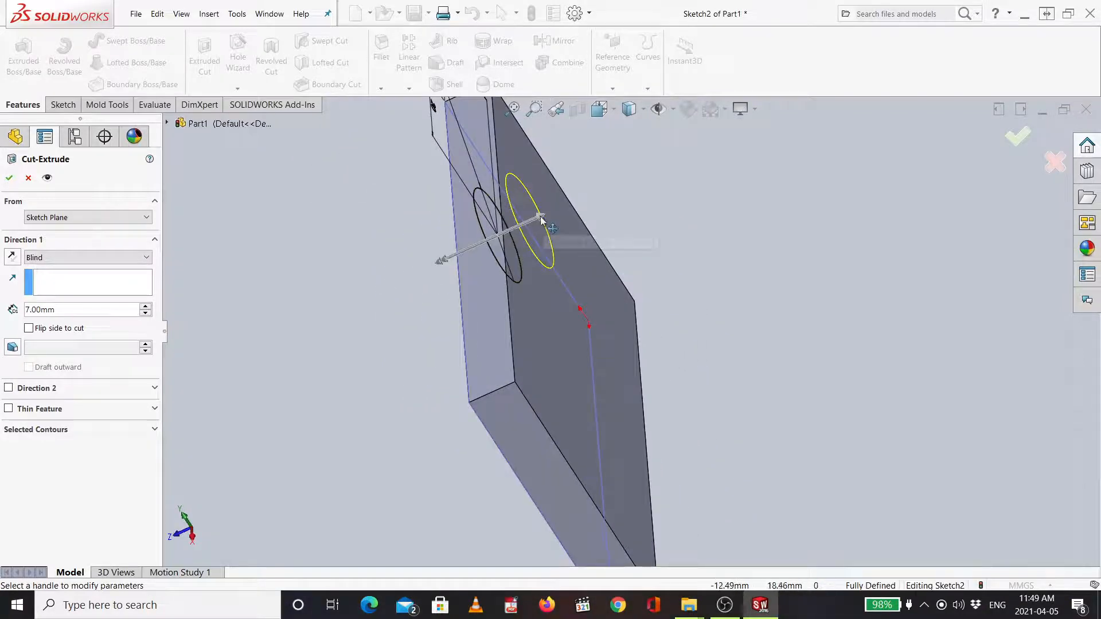
middle_click_drag(622, 236, 654, 208)
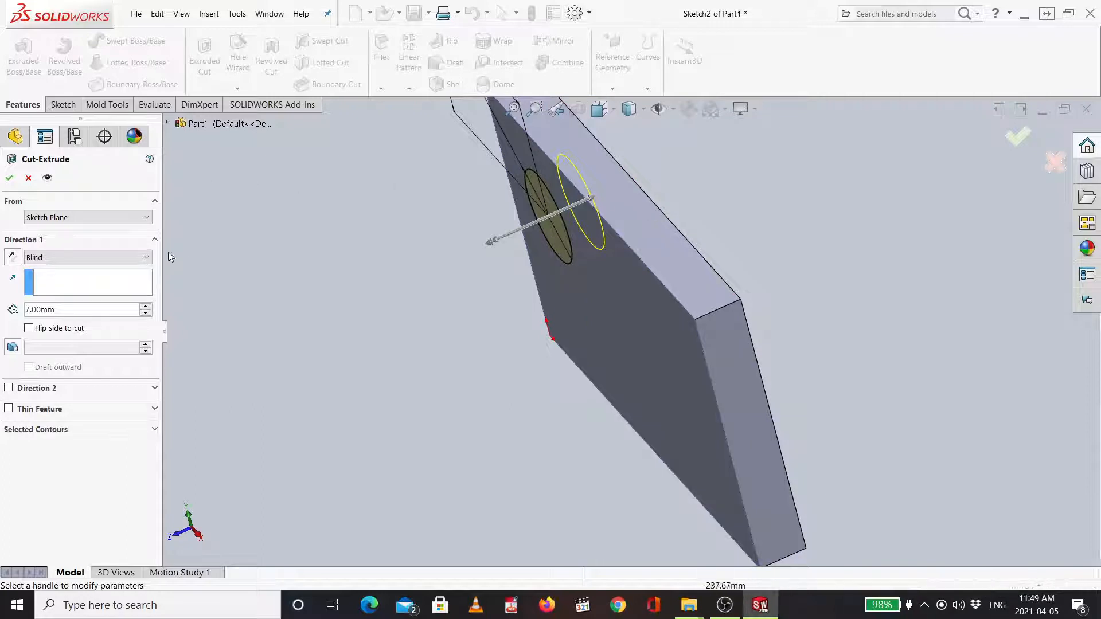
left_click(60, 257)
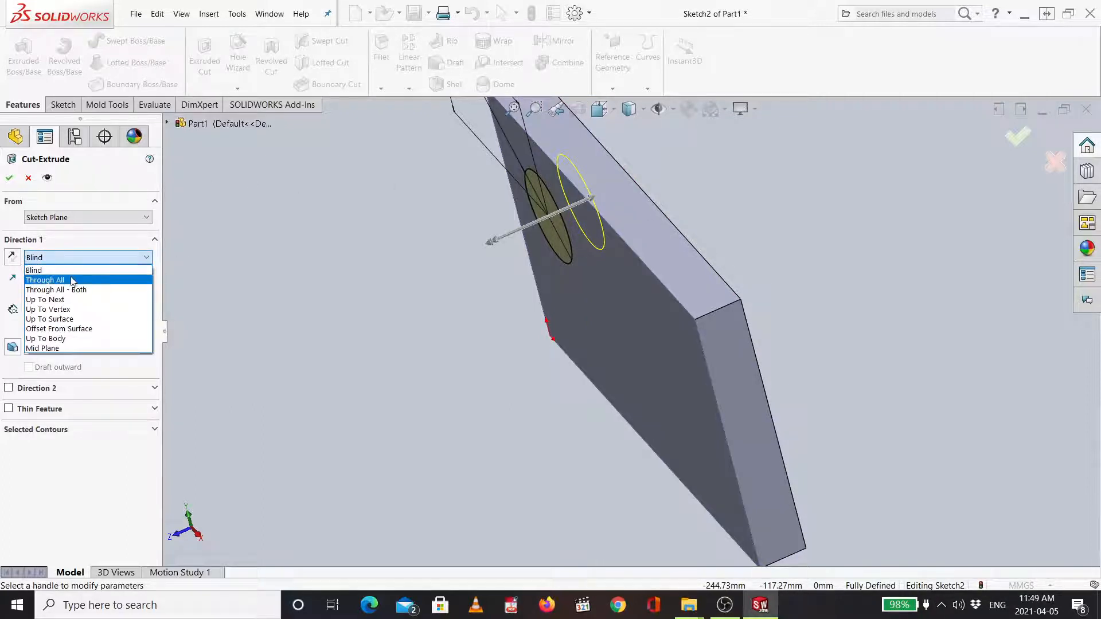
left_click(54, 281)
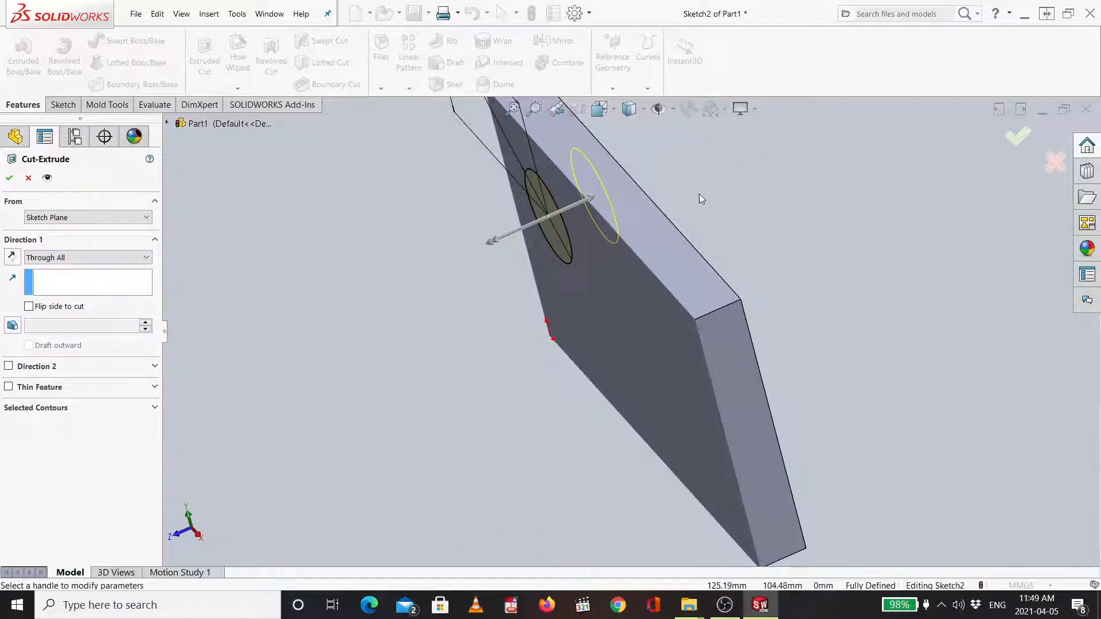
middle_click_drag(700, 194, 734, 140)
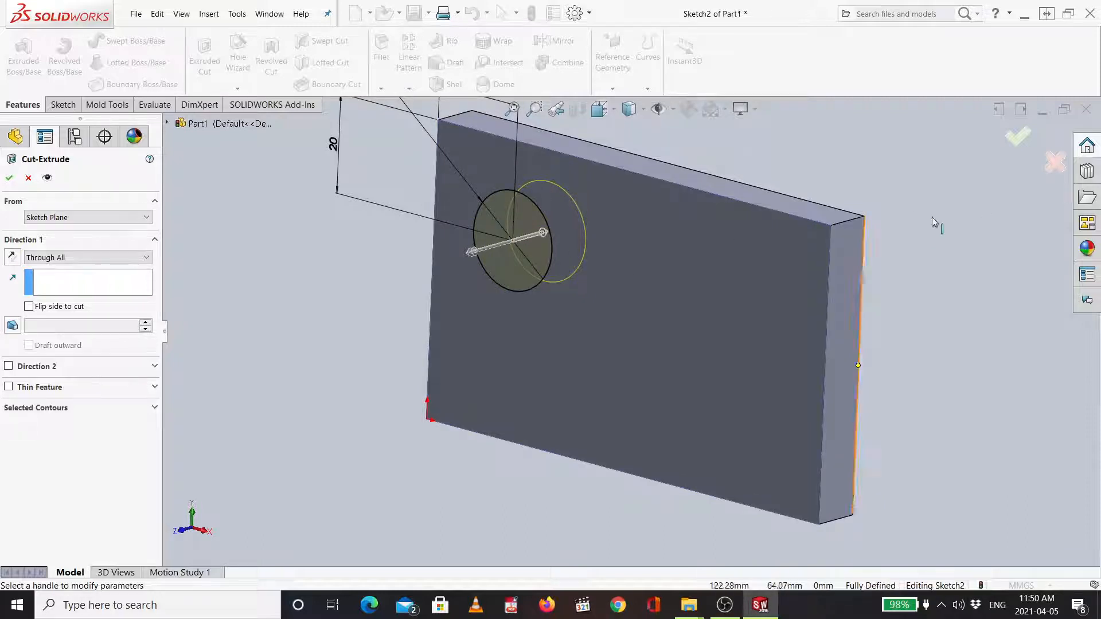
left_click(1017, 141)
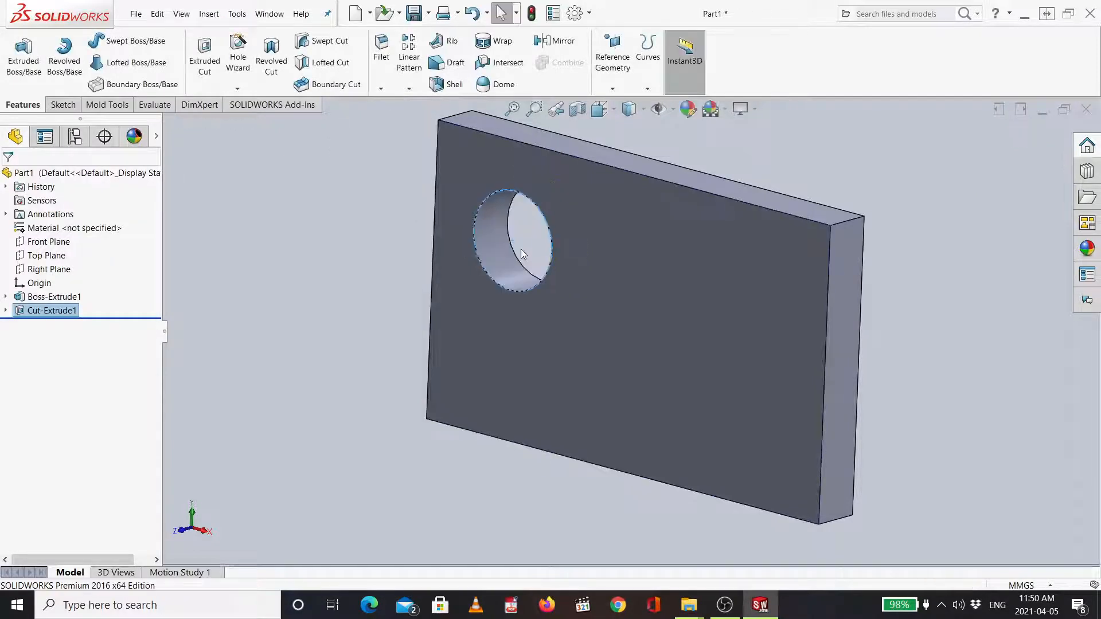
- Start a new sketch on the plate's front face
key("ctrl+1")
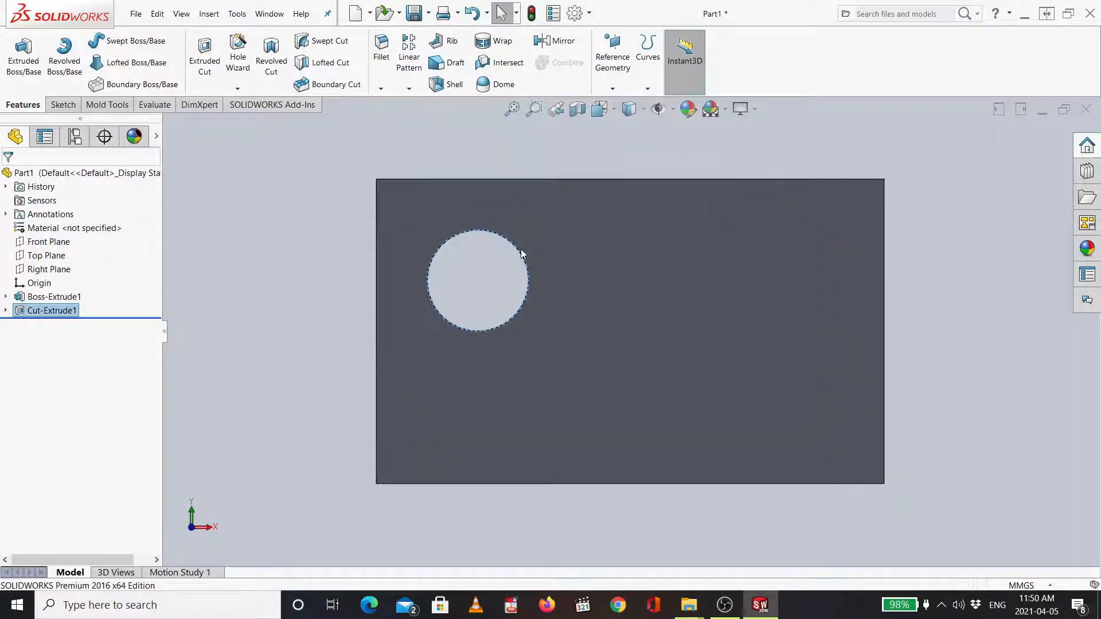
key("ctrl+7")
key("ctrl+1")
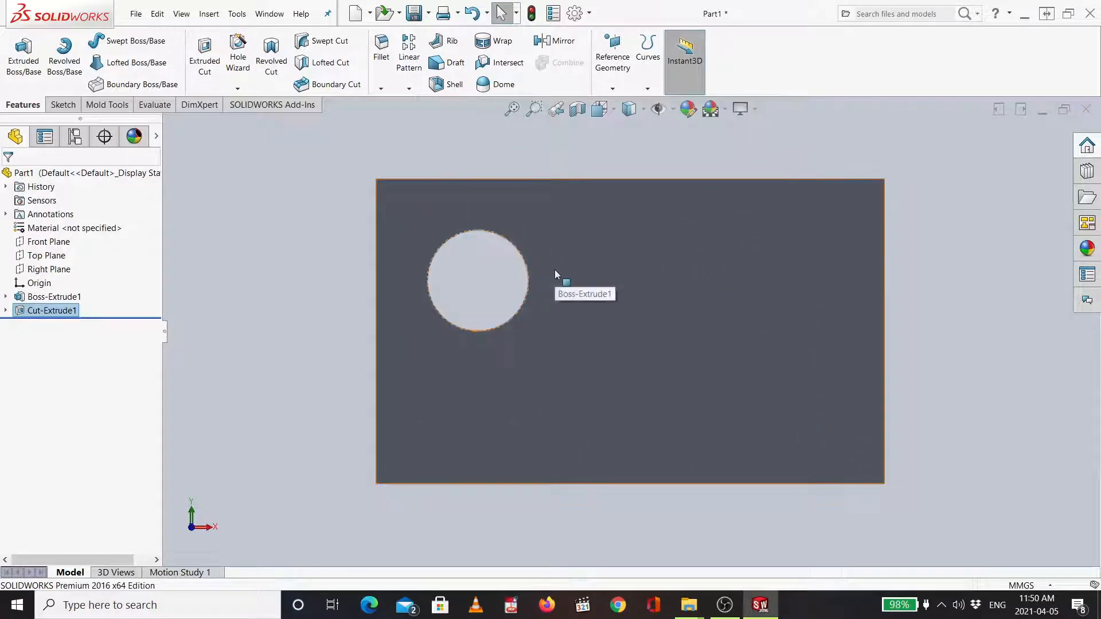
key("ctrl+7")
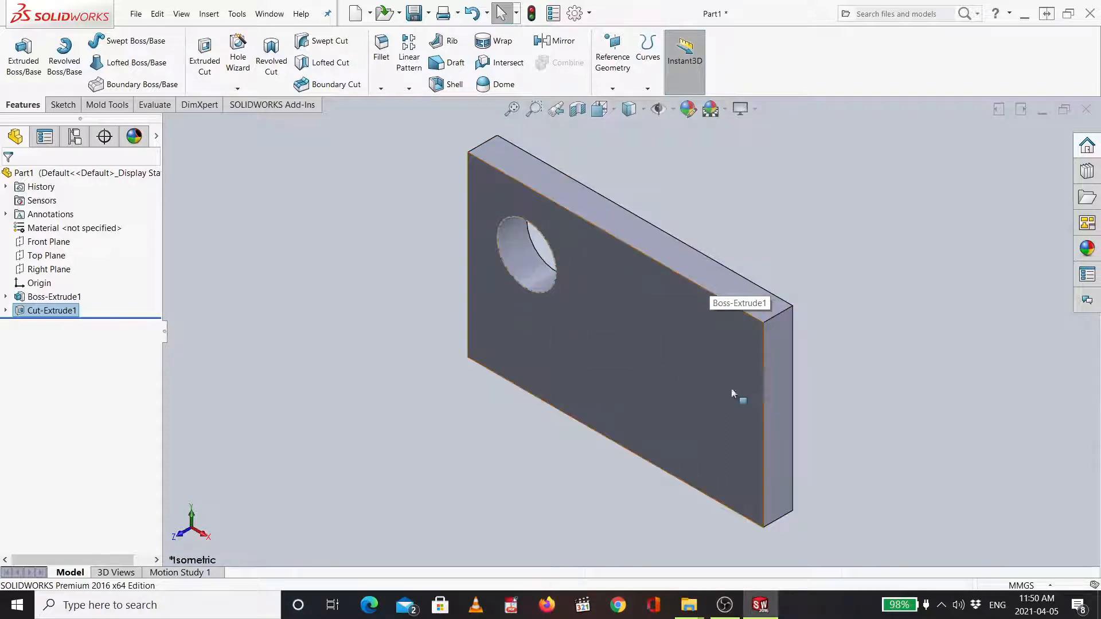
left_click(666, 367)
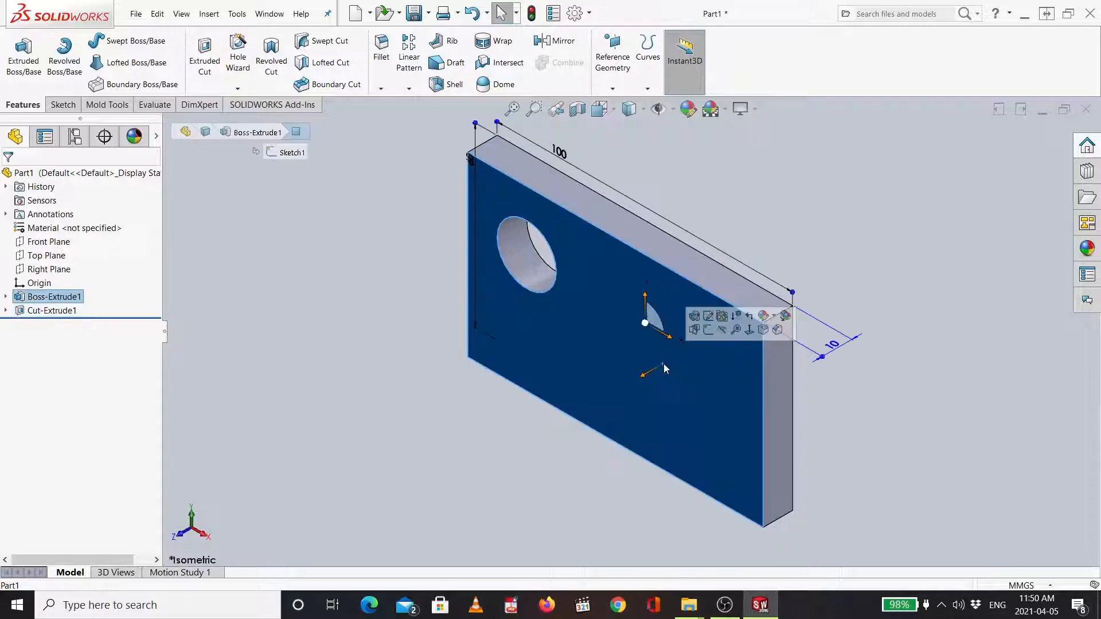
left_click(709, 330)
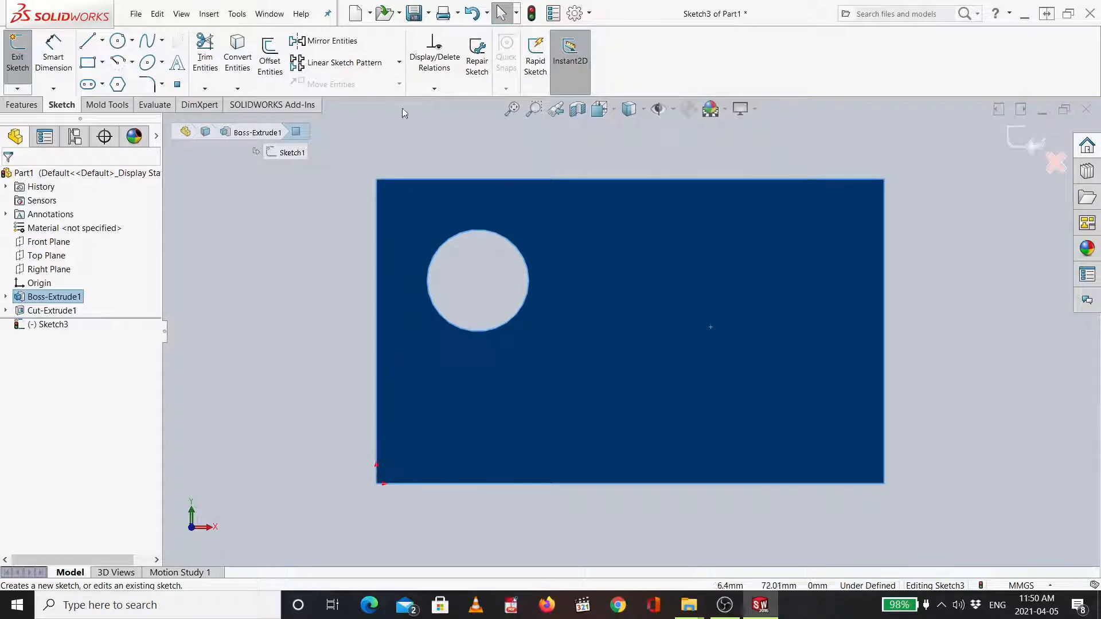
- Draw a corner rectangle about 46 × 29 mm from the front face's upper-right corner, then select the front face
left_click(89, 64)
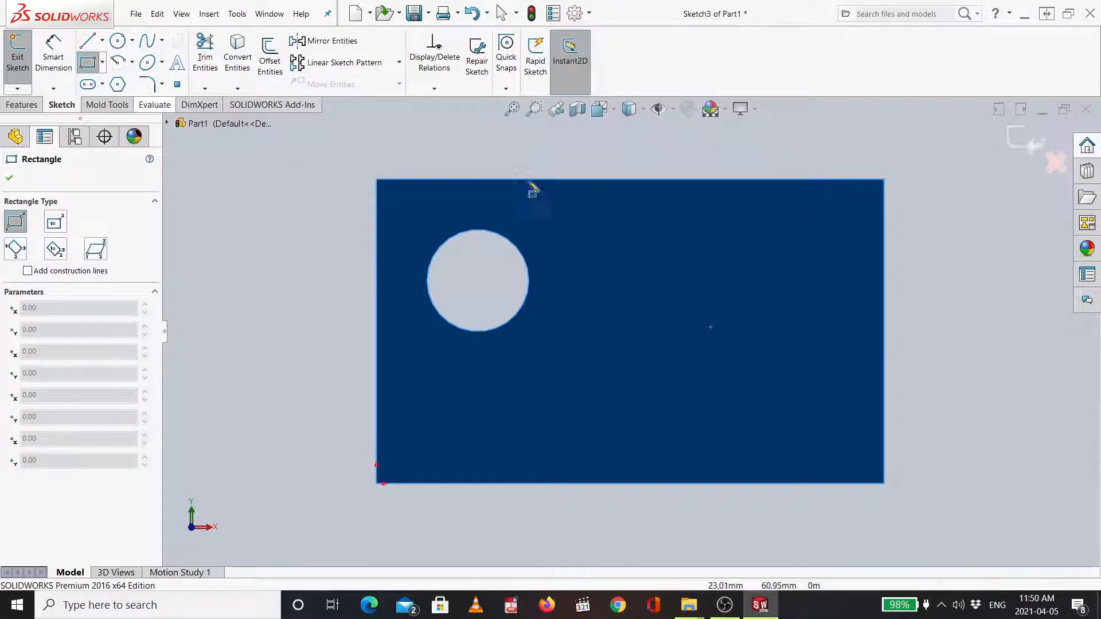
left_click(884, 179)
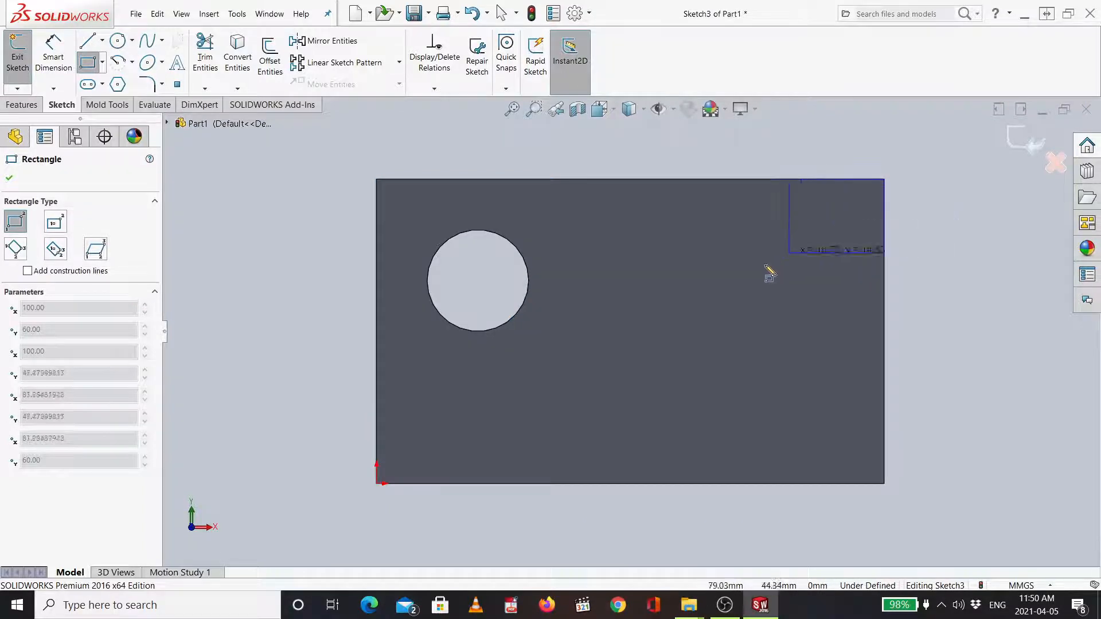
left_click(654, 324)
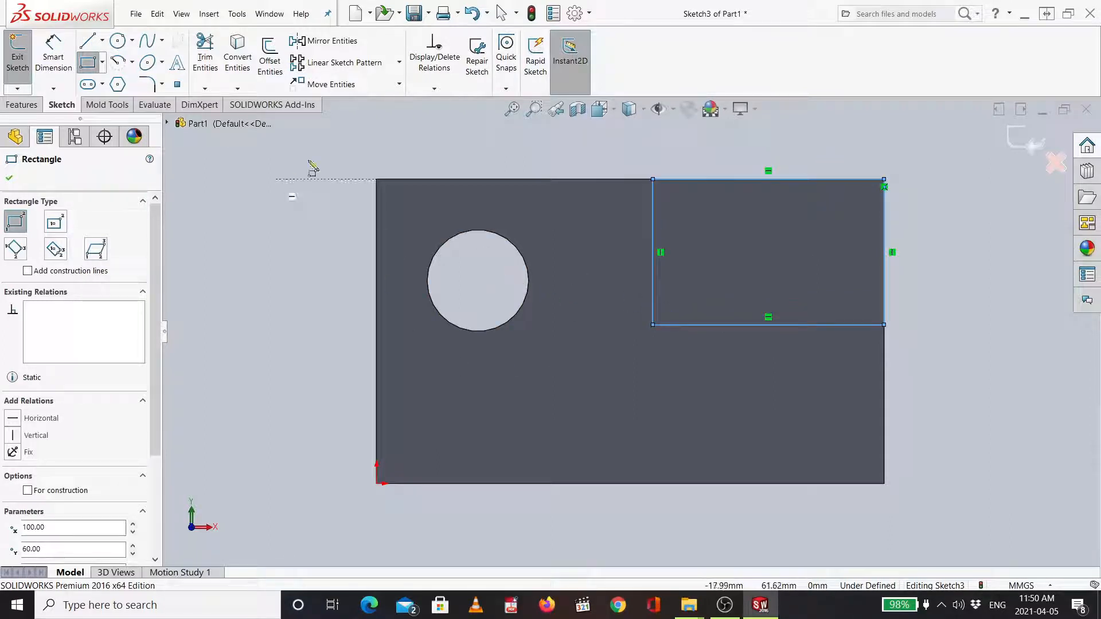
key("Escape")
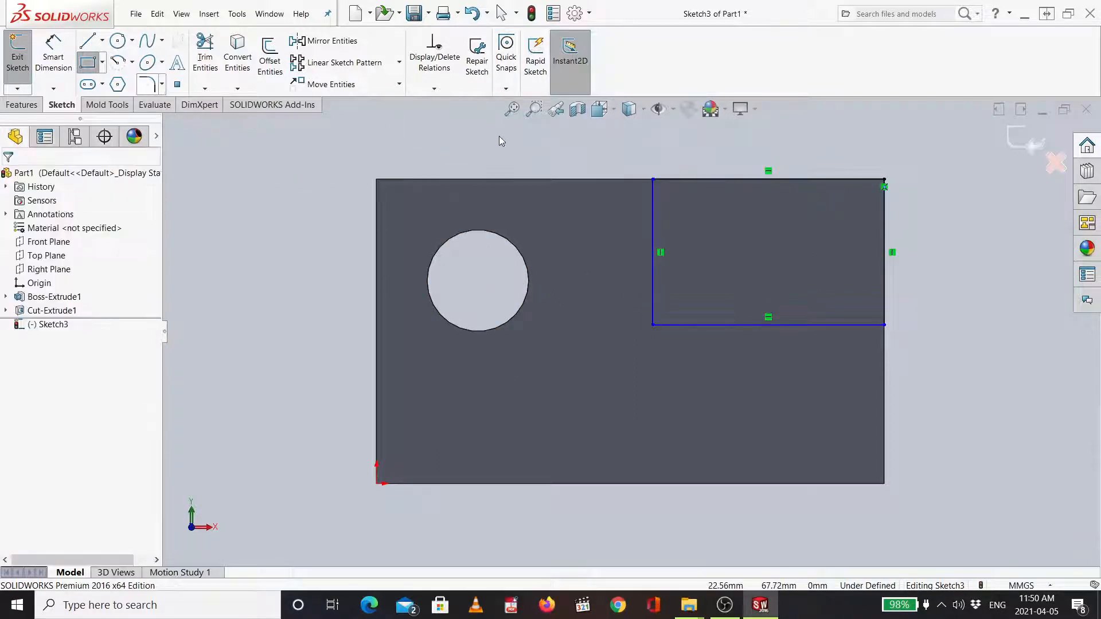
middle_click_drag(499, 136, 457, 215)
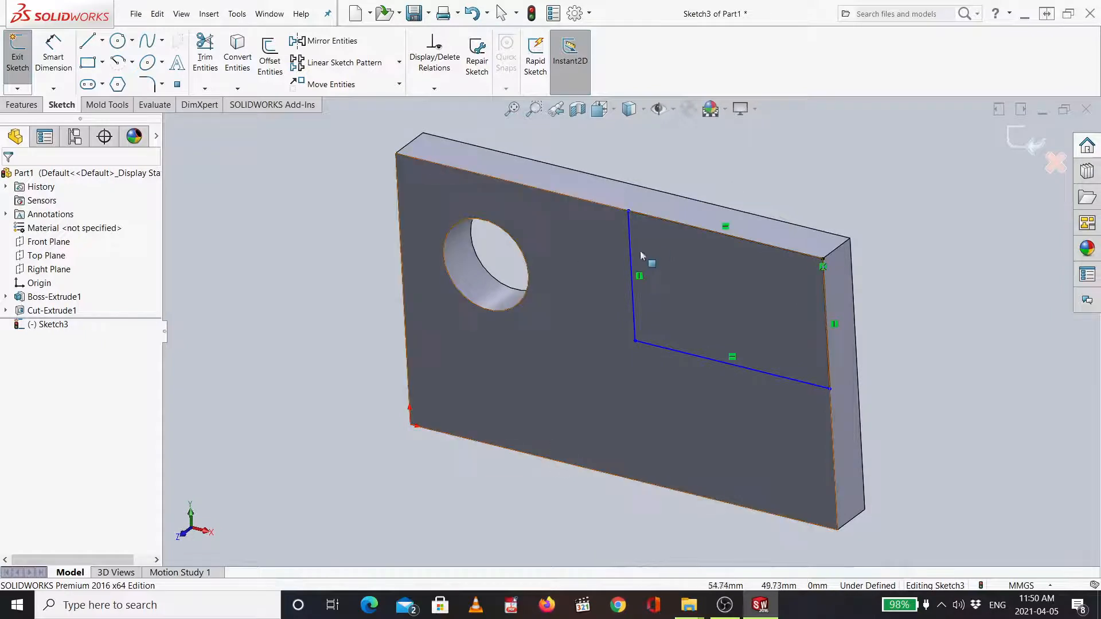
left_click(558, 235)
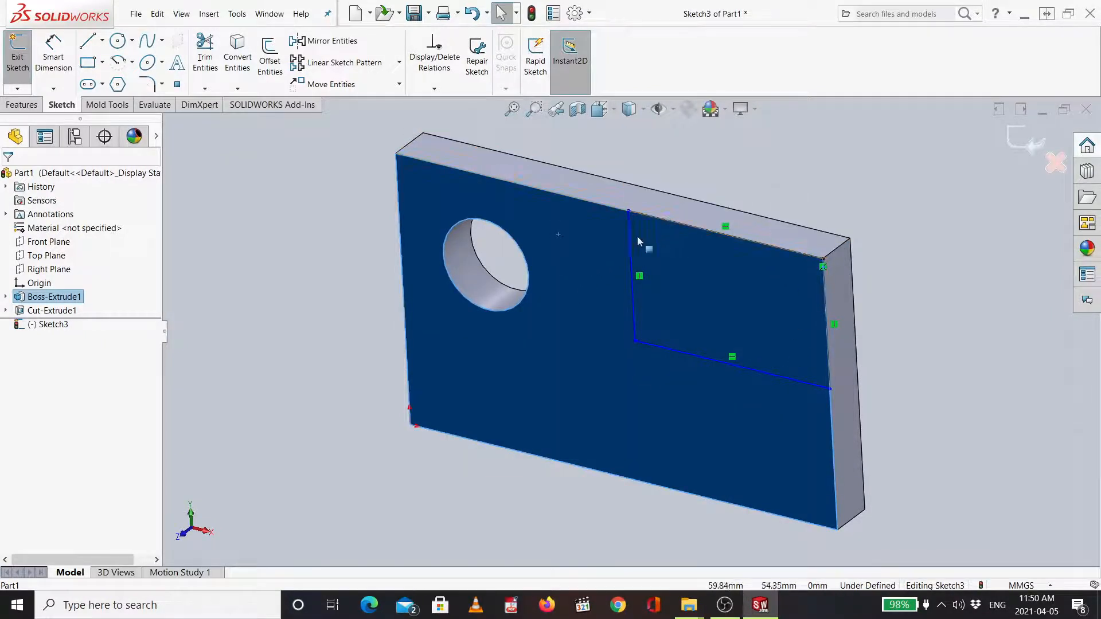
- Dimension the rectangle's top edge to 60 mm in the front-face normal view
left_click(745, 181)
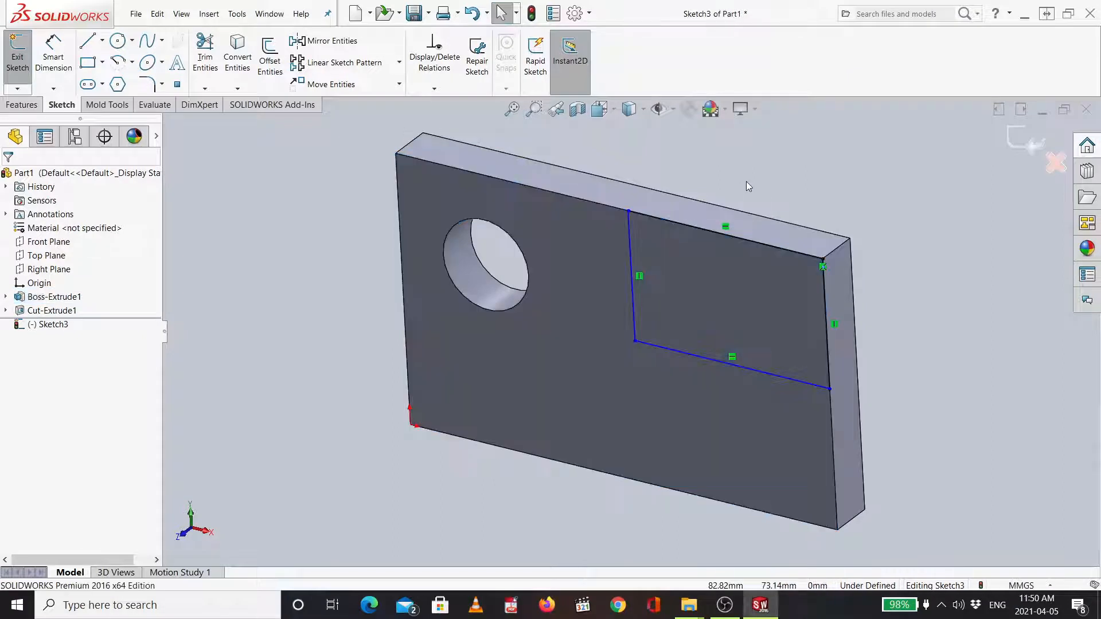
middle_click_drag(745, 182, 764, 178)
key("ctrl+8")
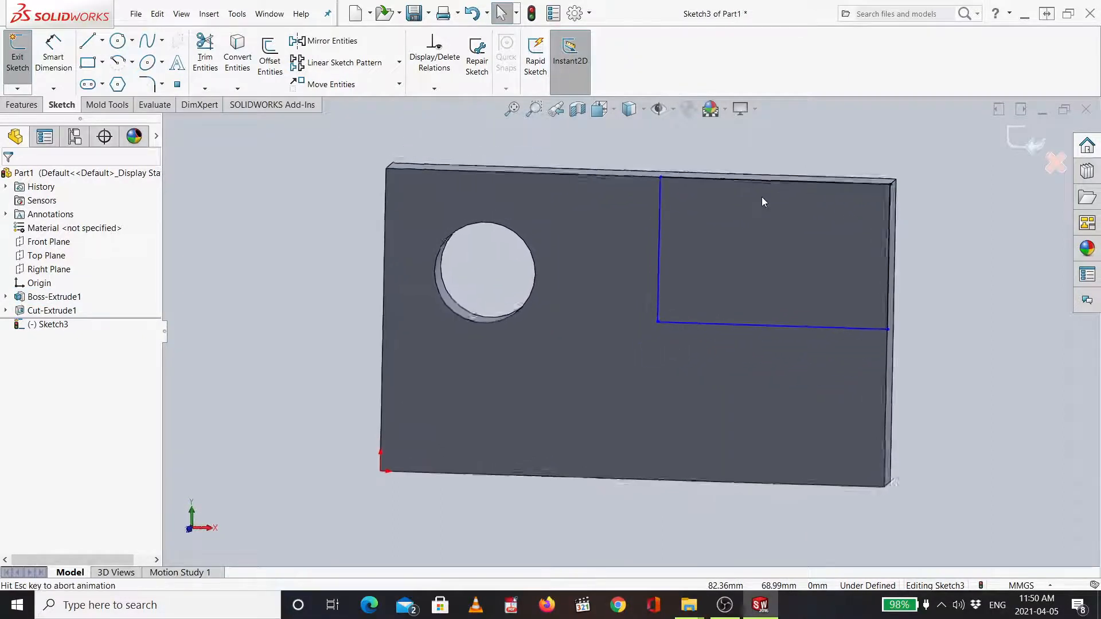
left_click(56, 71)
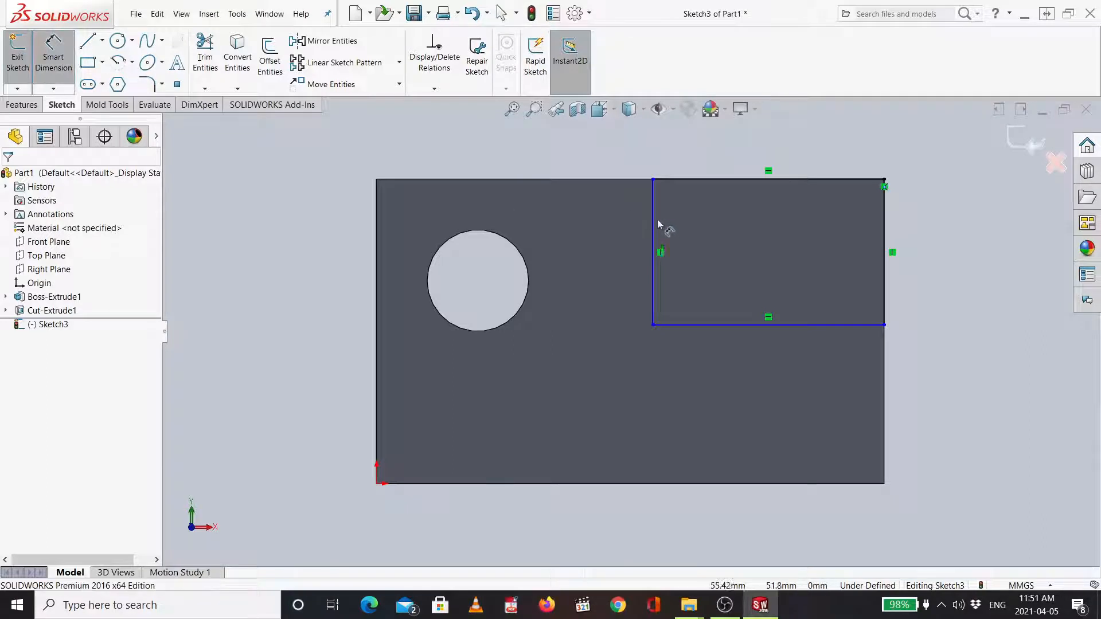
left_click(684, 155)
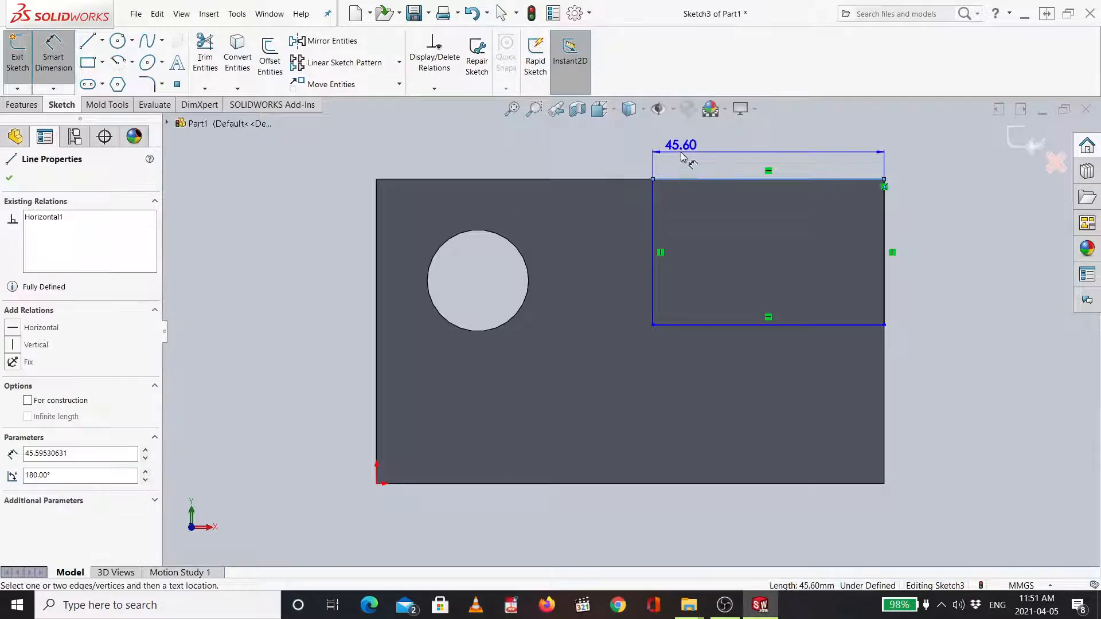
left_click(681, 155)
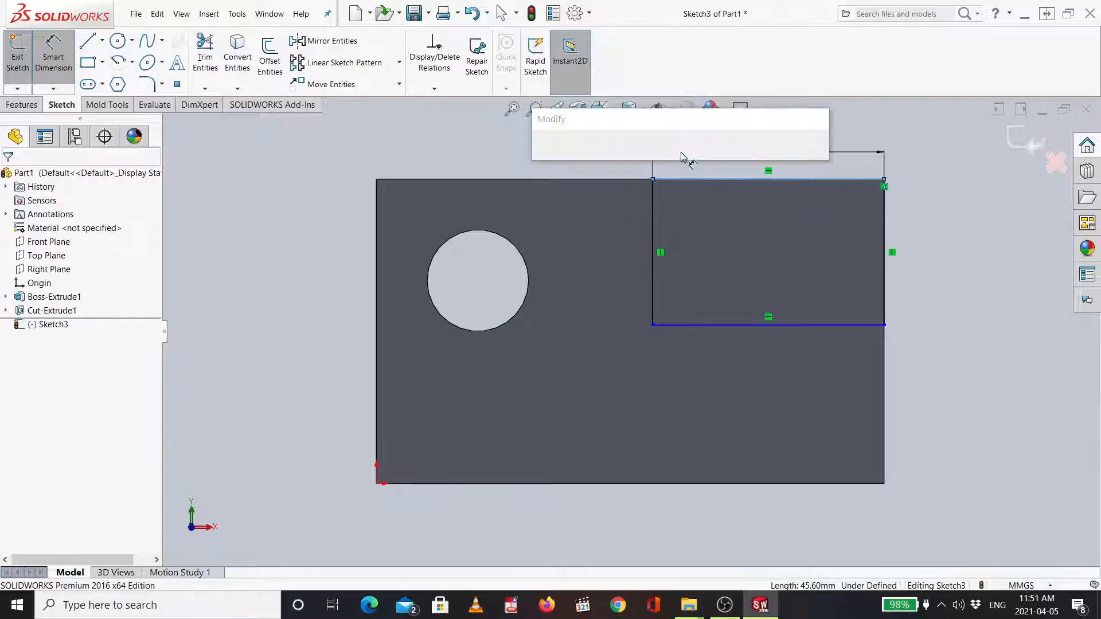
type("60")
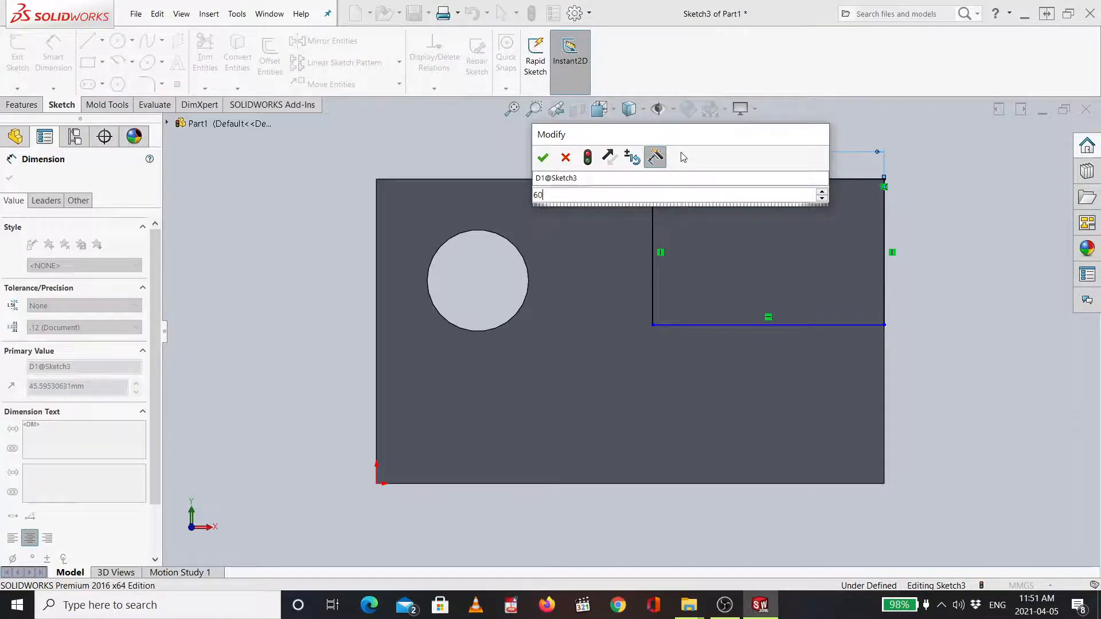
key("Return")
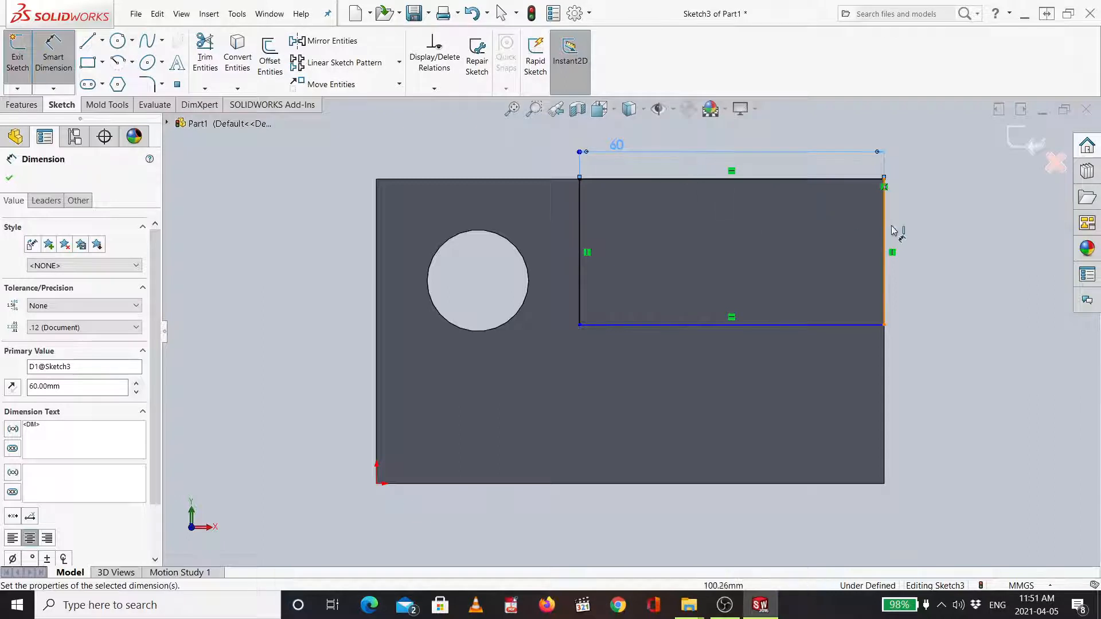
- Dimension the rectangle's right edge to 30 mm
left_click(930, 239)
left_click(930, 239)
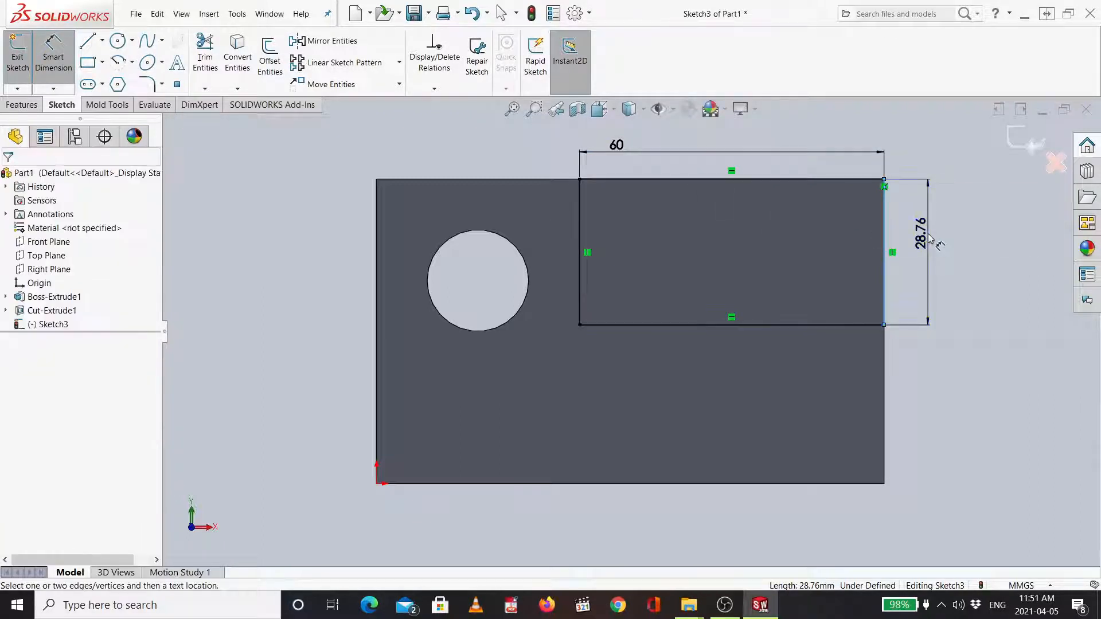
type("30")
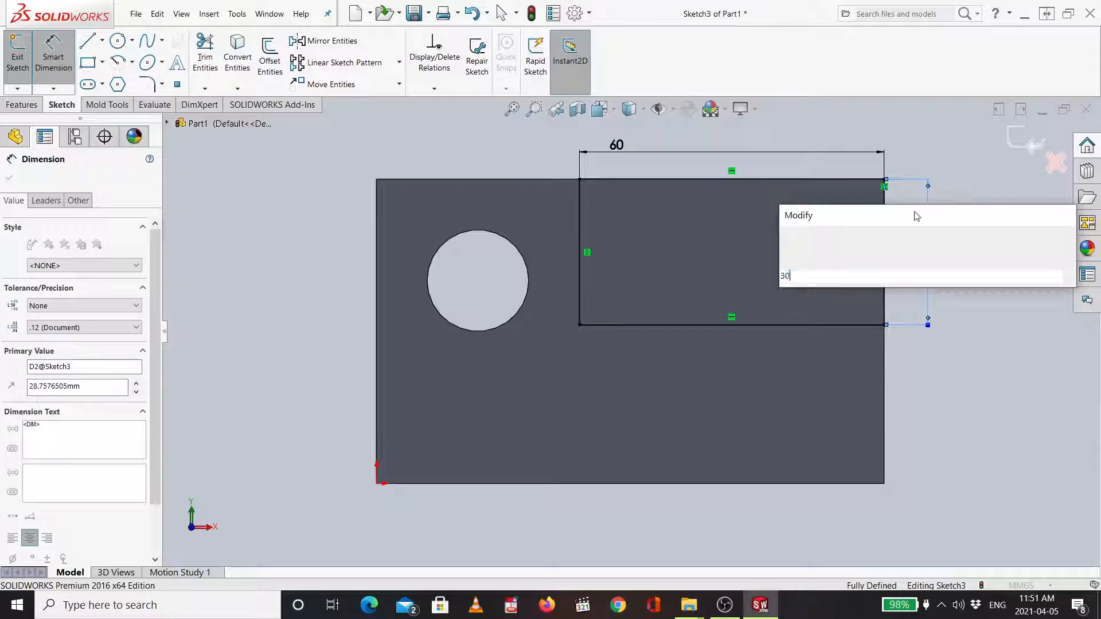
key("Return")
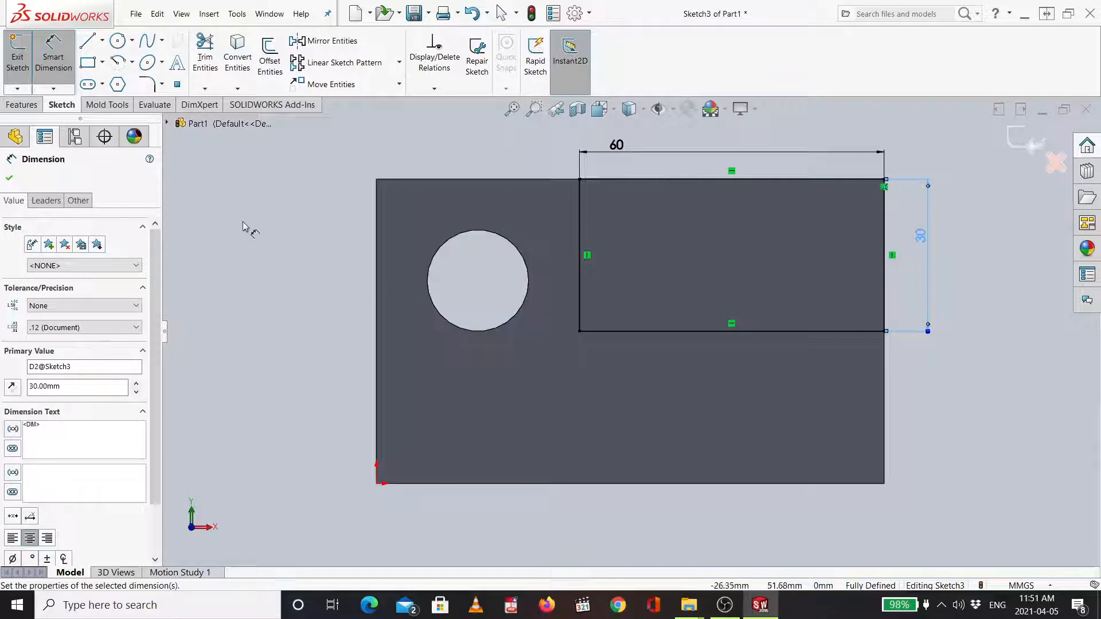
- Cut-extrude the rectangle through the plate using the Through All end condition
left_click(21, 105)
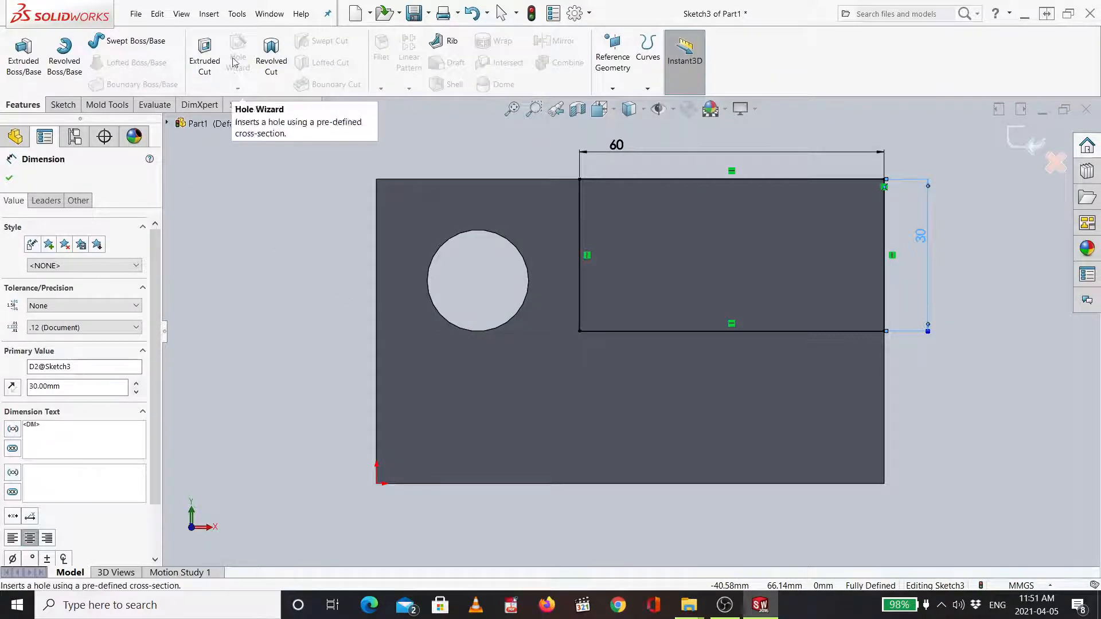
left_click(203, 63)
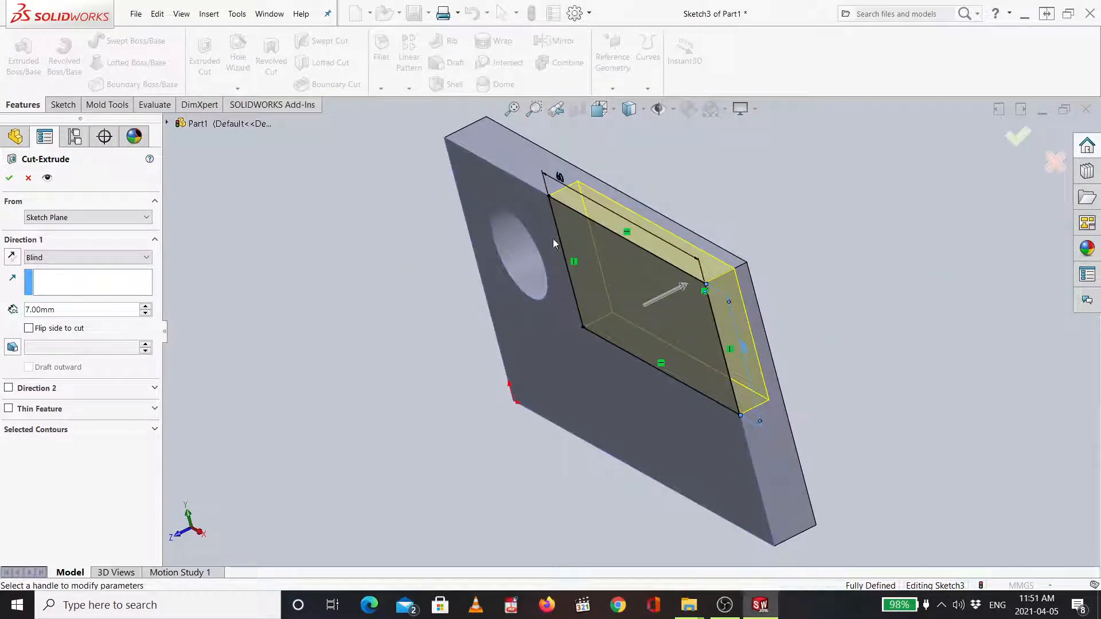
mouse_move(145, 307)
left_mouse_down()
mouse_move(147, 321)
mouse_move(150, 312)
left_mouse_up()
left_click(150, 306)
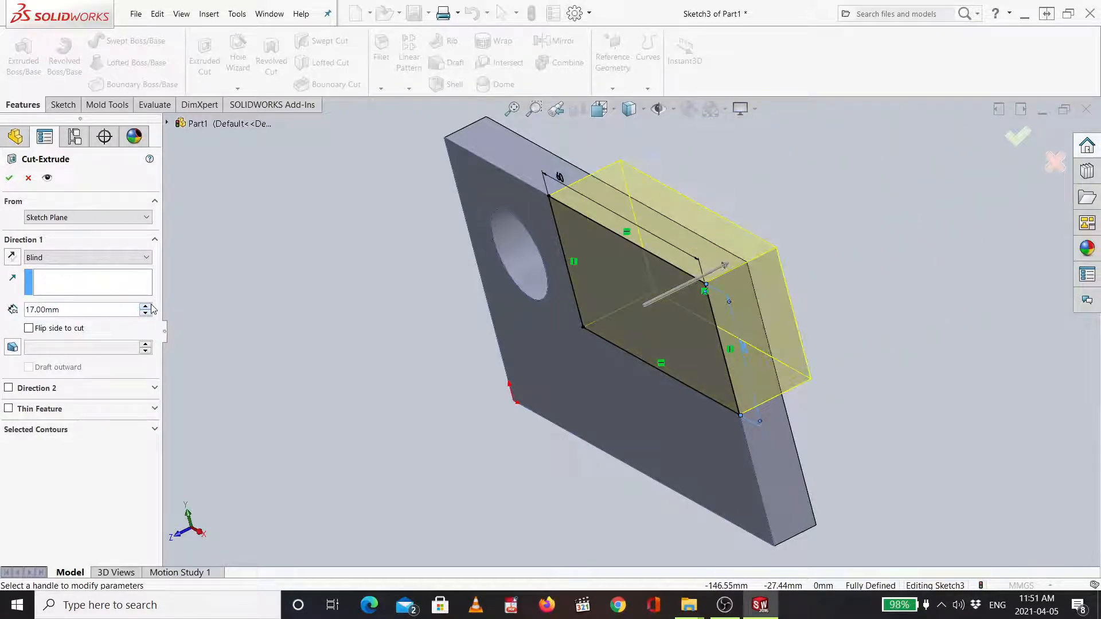
left_click(151, 306)
left_click(769, 246)
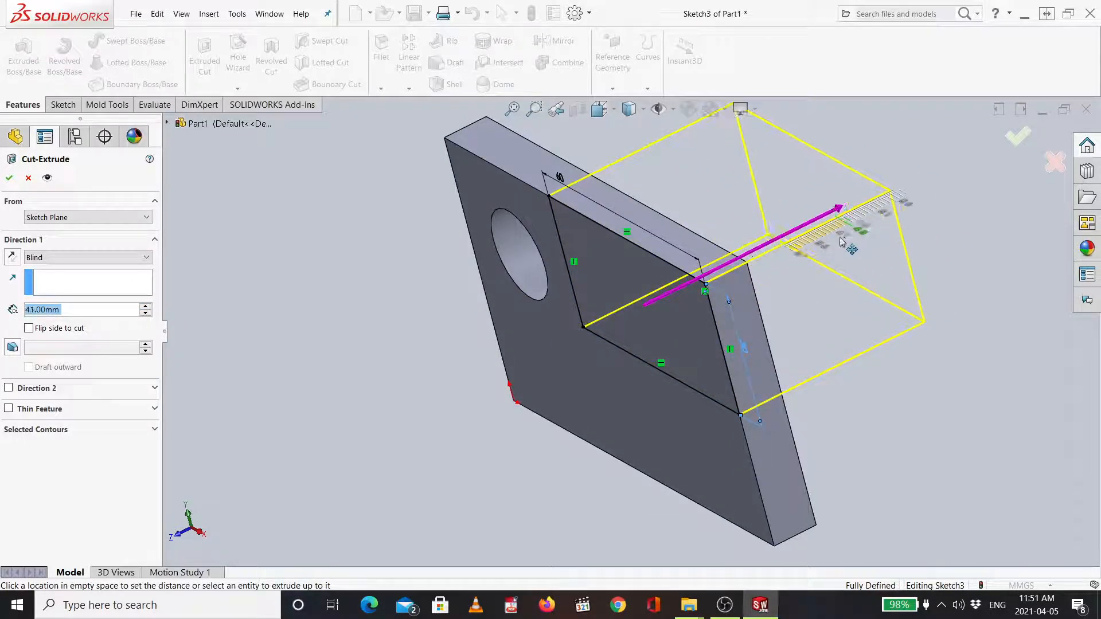
left_click(849, 238)
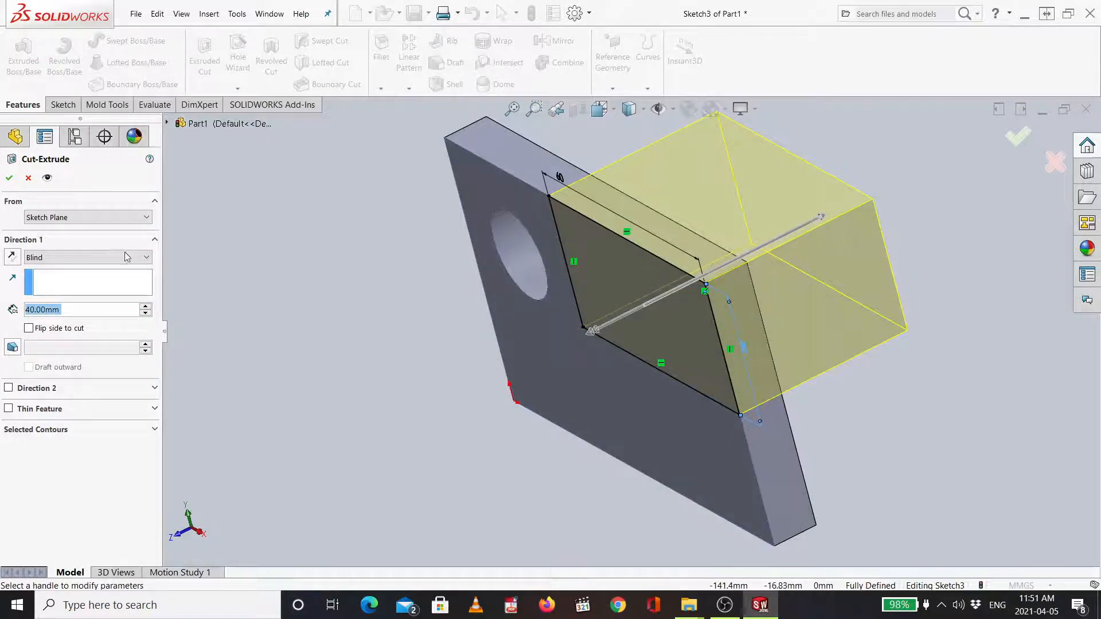
left_click(86, 257)
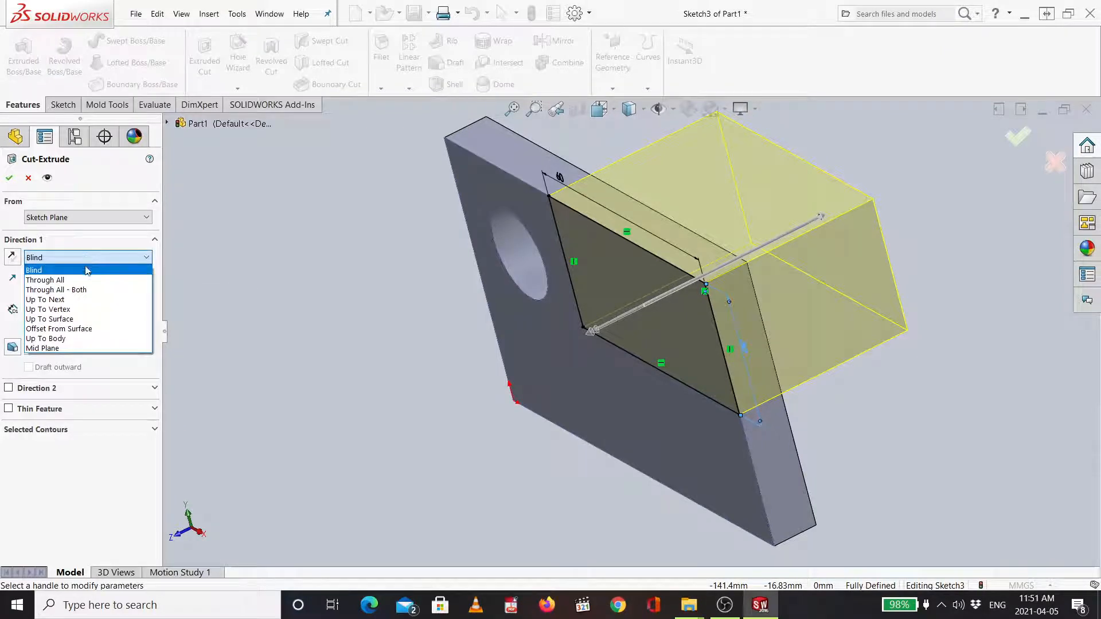
left_click(73, 281)
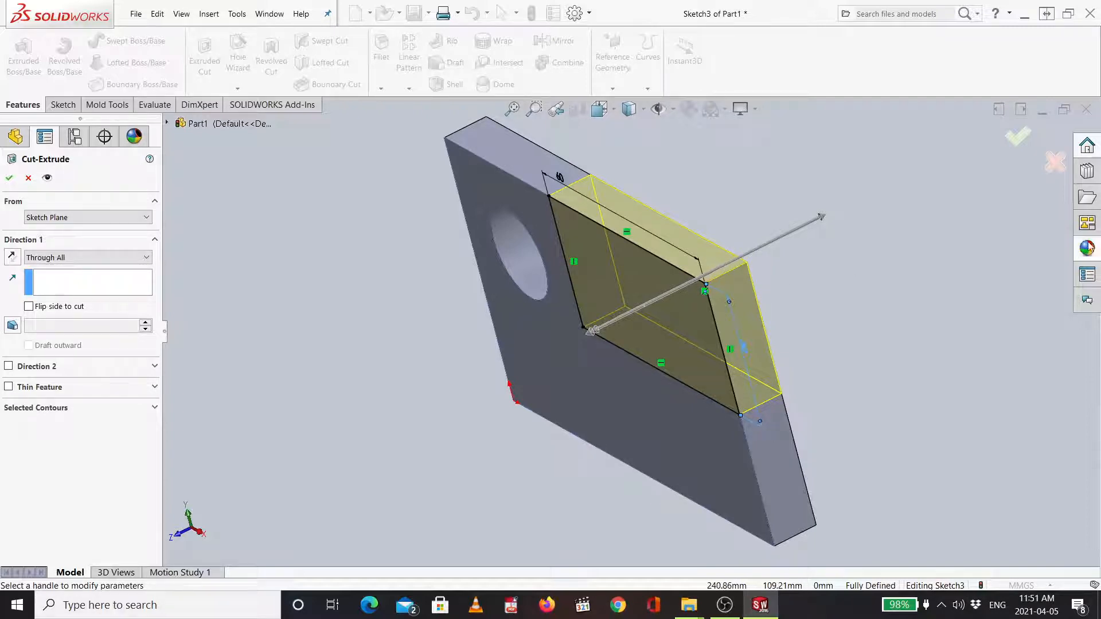
middle_click_drag(850, 284, 862, 257)
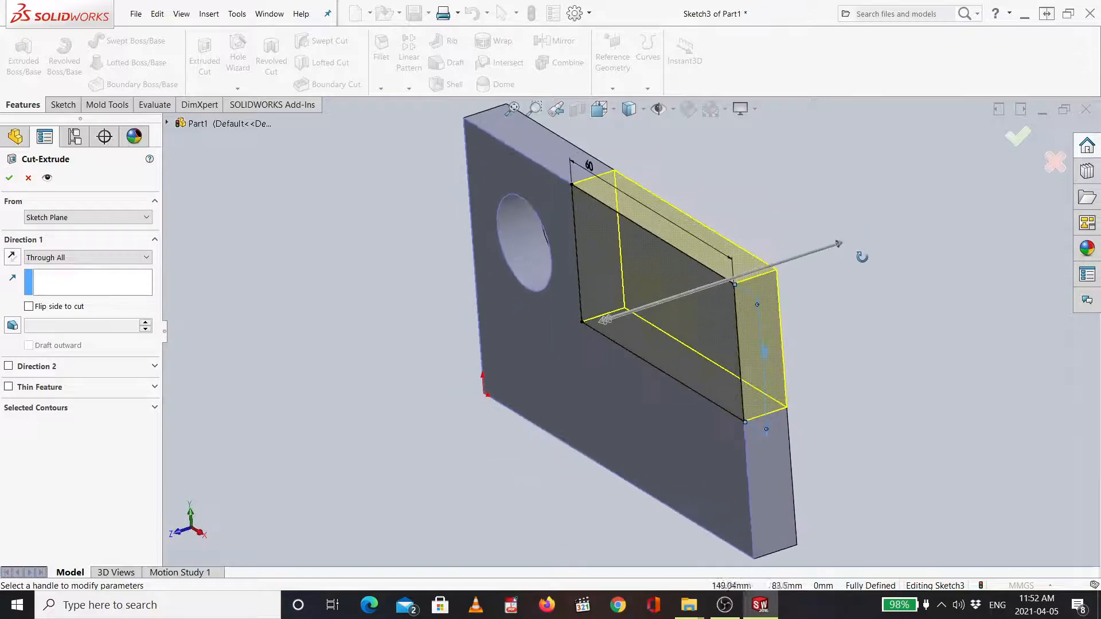
left_click(1018, 139)
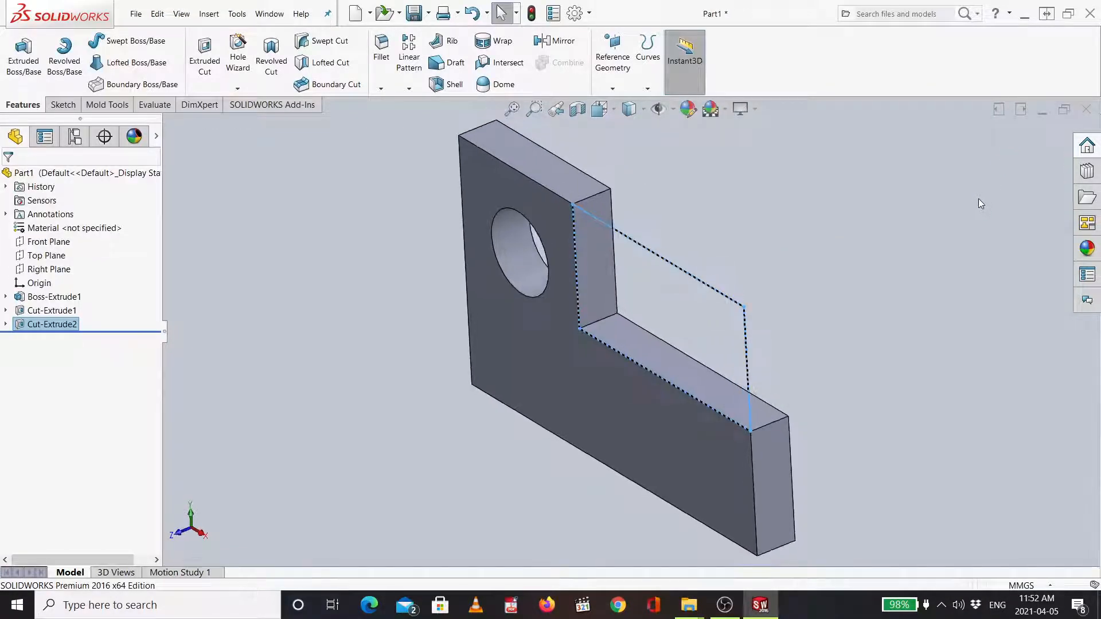
- Inspect the notched plate from the isometric view
key("ctrl+7")
key("ctrl+1")
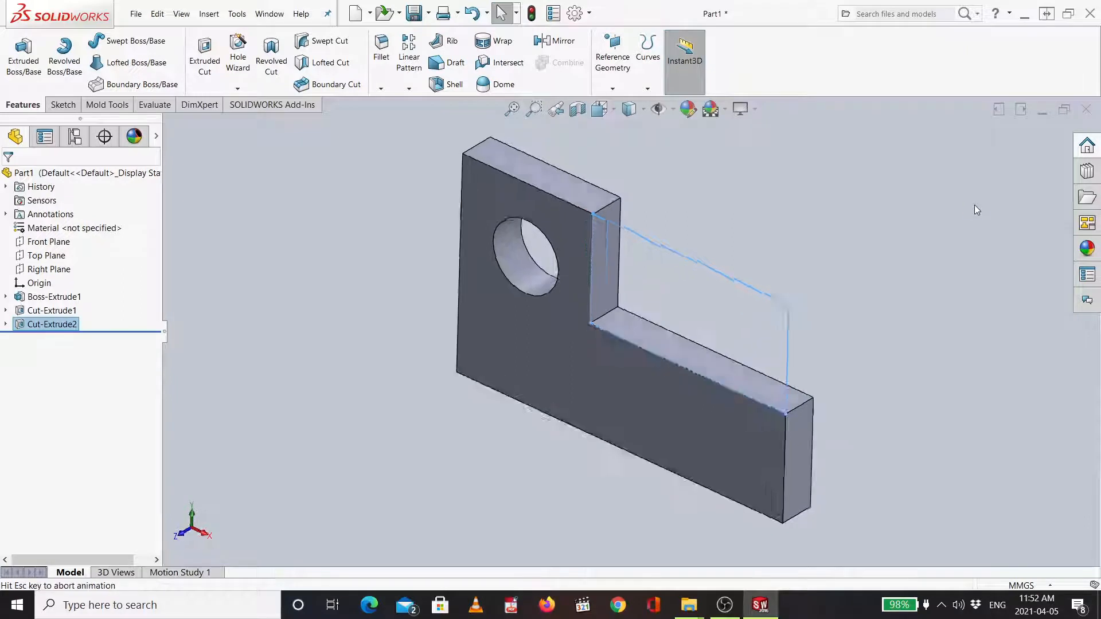
key("ctrl+7")
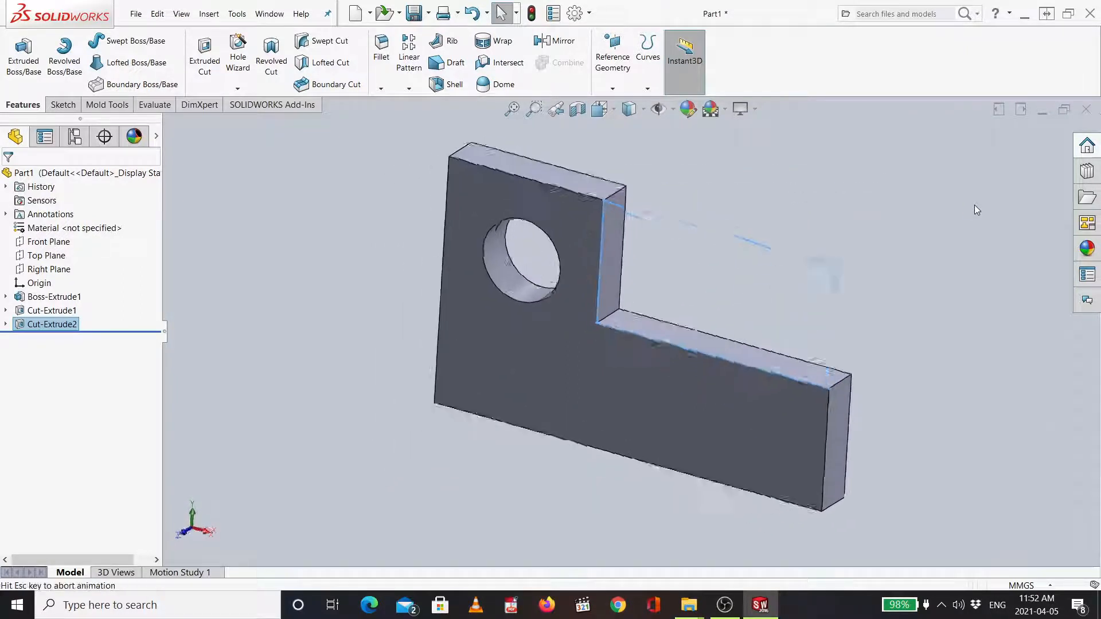
key("ctrl+7")
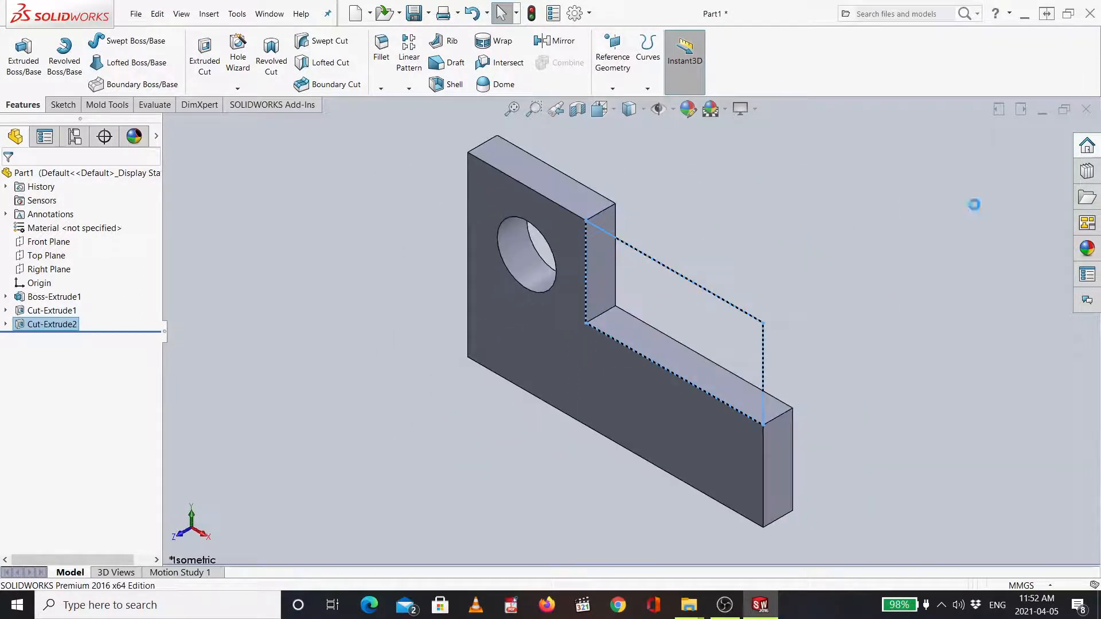
key("ctrl+1")
key("ctrl+7")
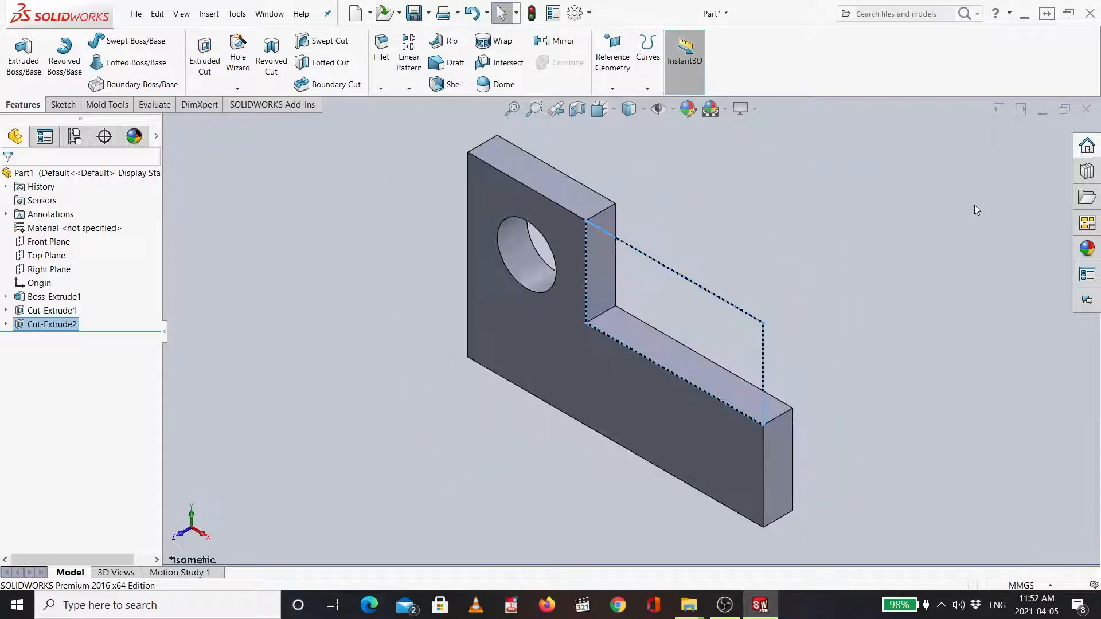
key("ctrl+1")
key("ctrl+7")
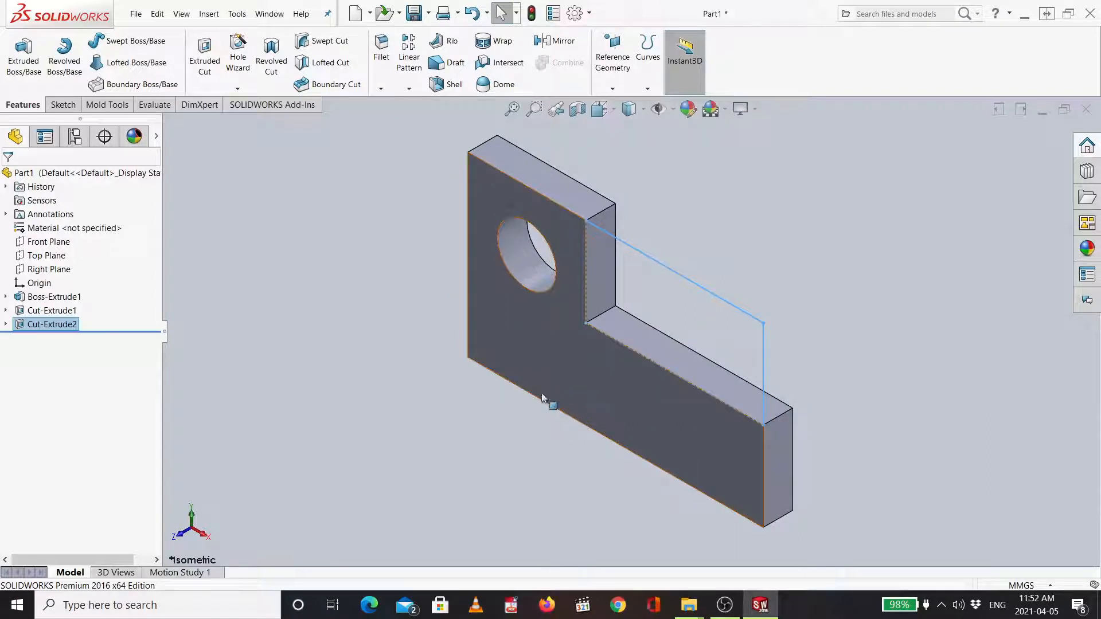
- Start a new sketch on the plate's front face and draw a corner rectangle from the origin spanning the full 100 mm width, about 10.6 mm tall
left_click(580, 386)
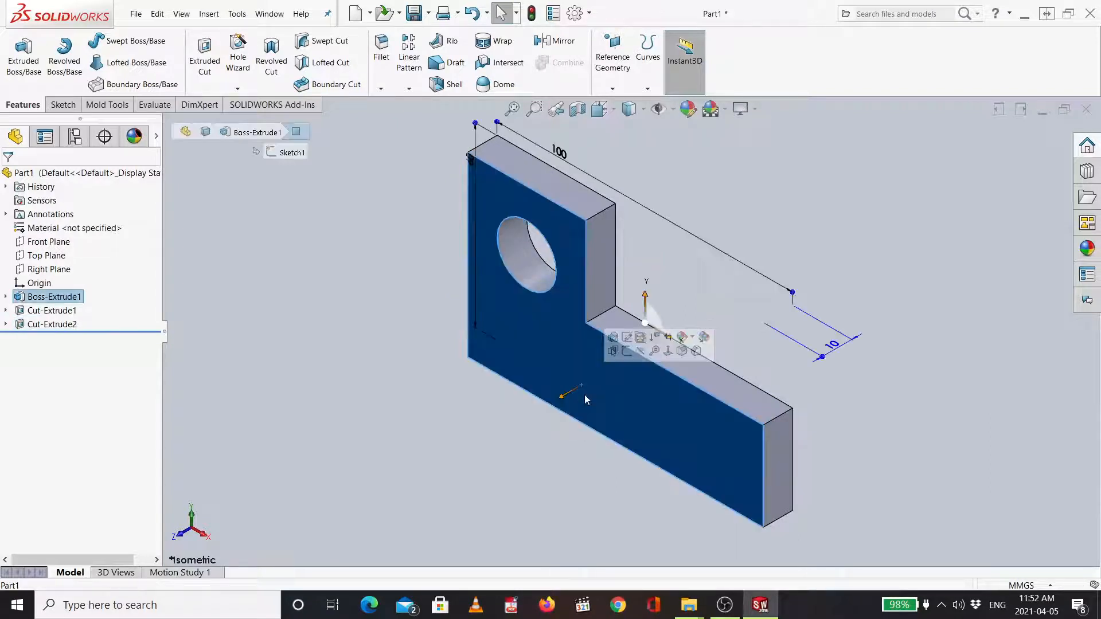
left_click(628, 351)
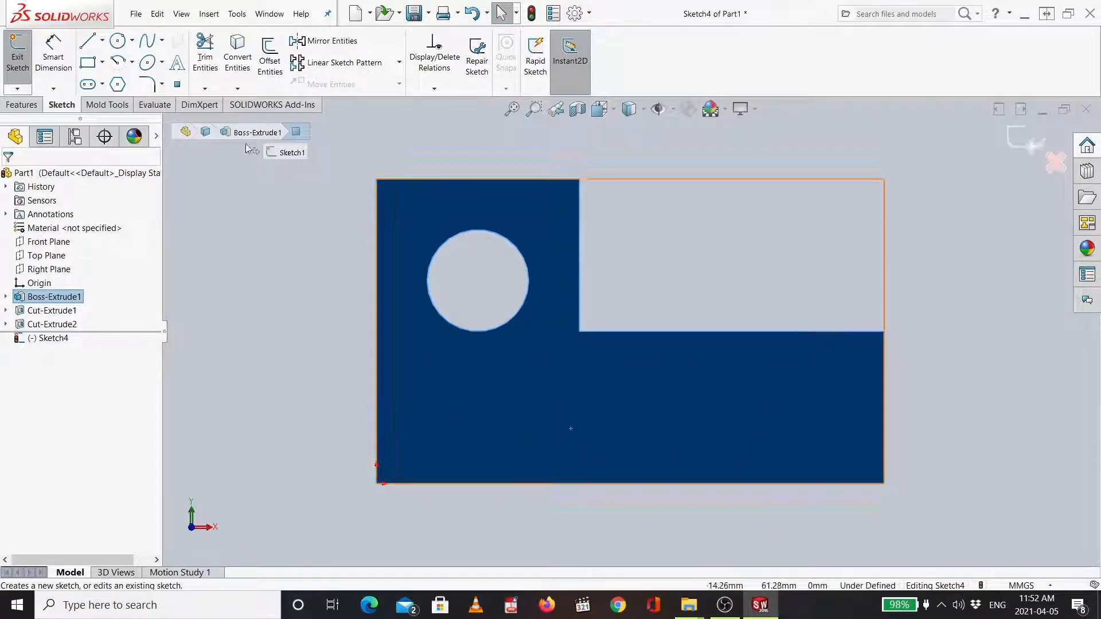
left_click(88, 67)
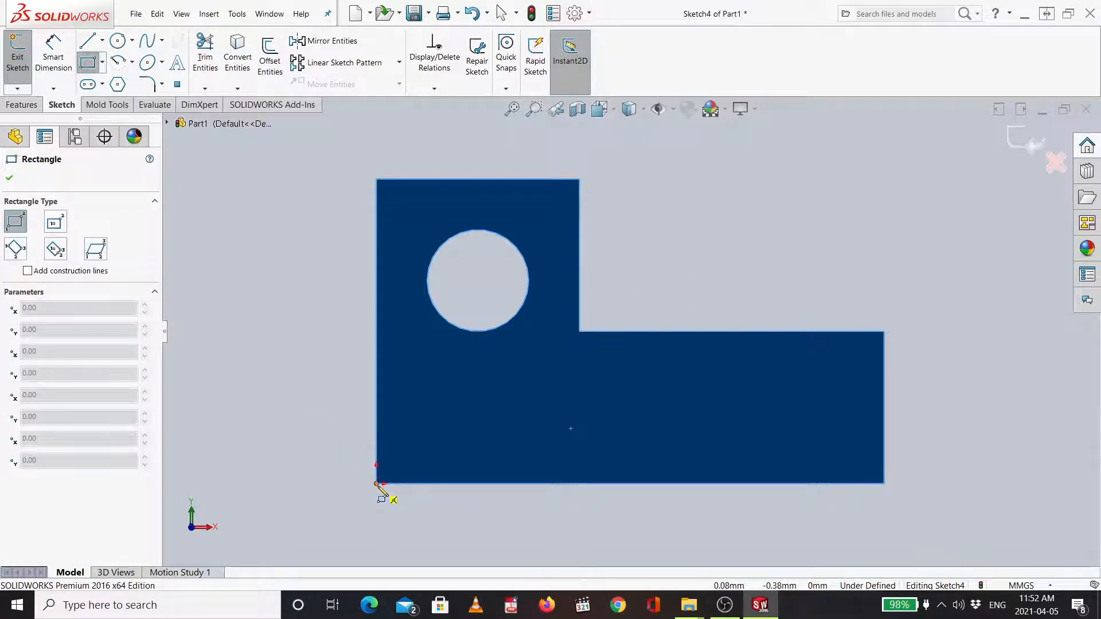
scroll(484, 470, "up", 2)
scroll(526, 396, "down", 5)
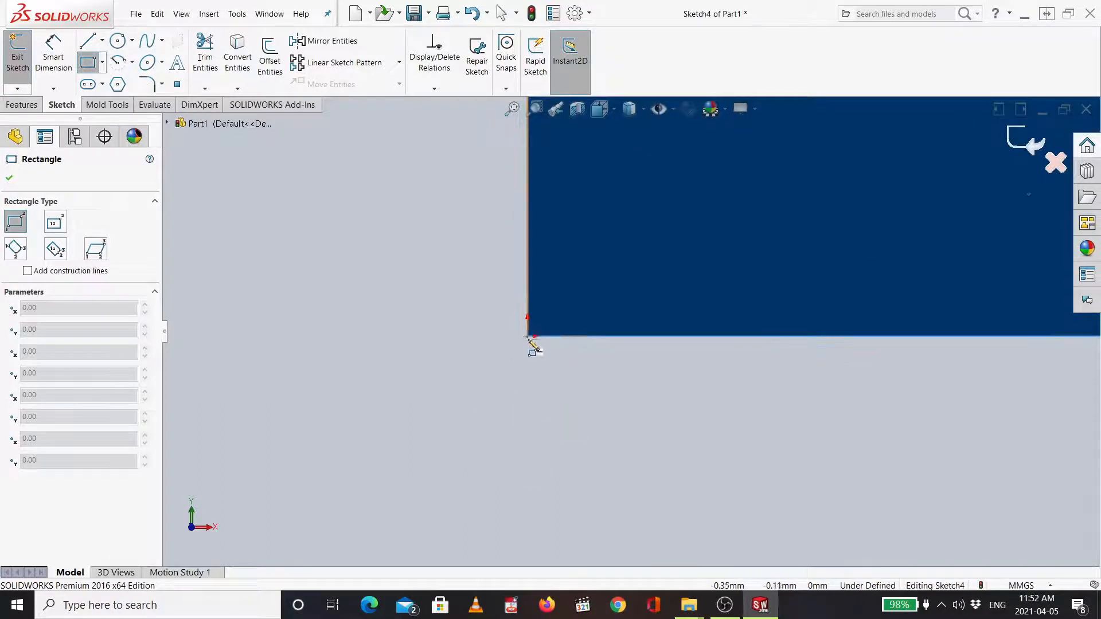
scroll(835, 251, "up", 5)
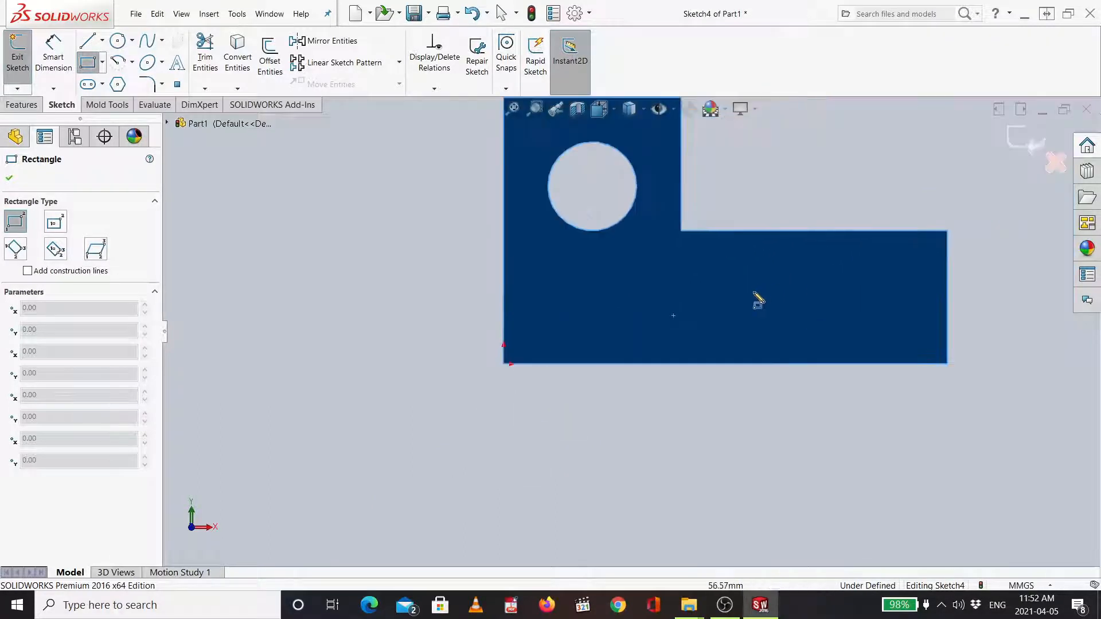
scroll(755, 294, "down", 1)
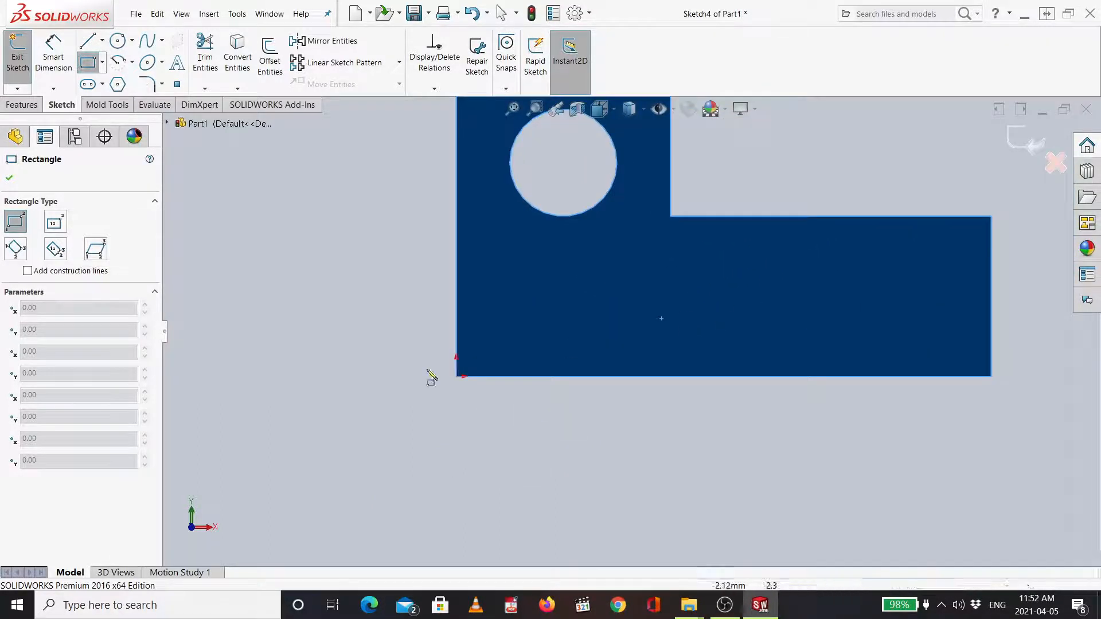
left_click(457, 377)
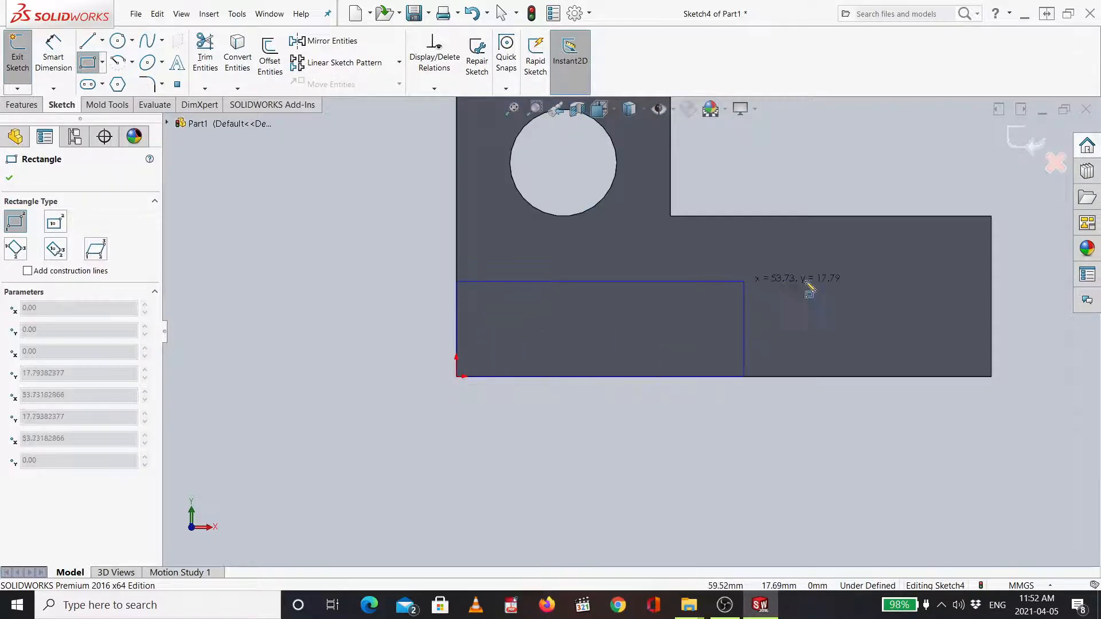
left_click(992, 314)
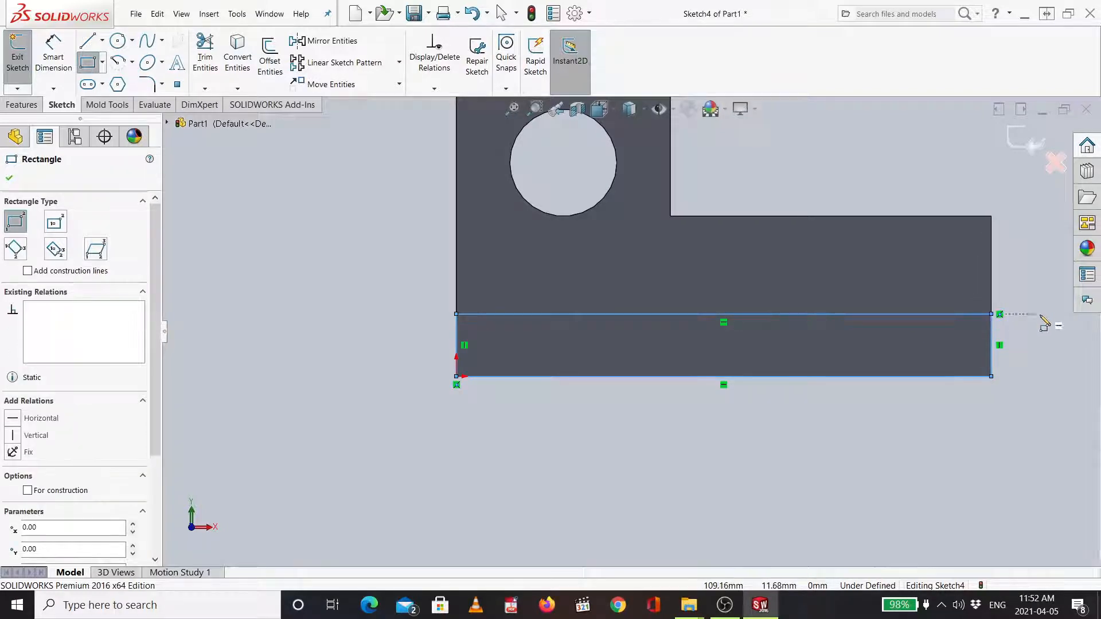
scroll(1026, 304, "up", 2)
scroll(986, 251, "down", 2)
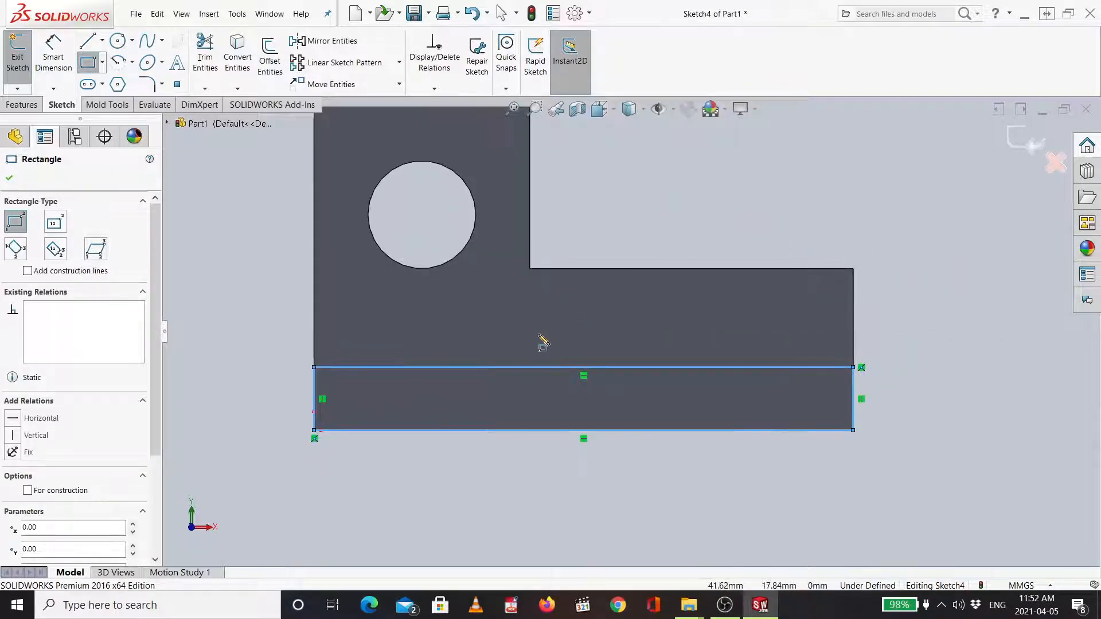
left_click(58, 62)
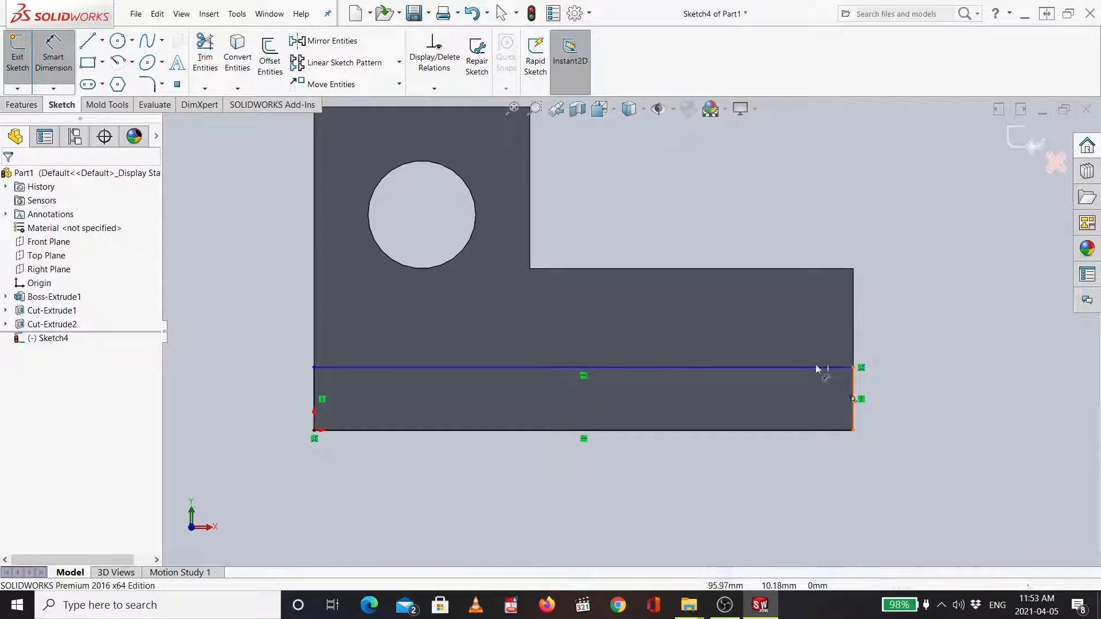
left_click(52, 61)
left_click(52, 61)
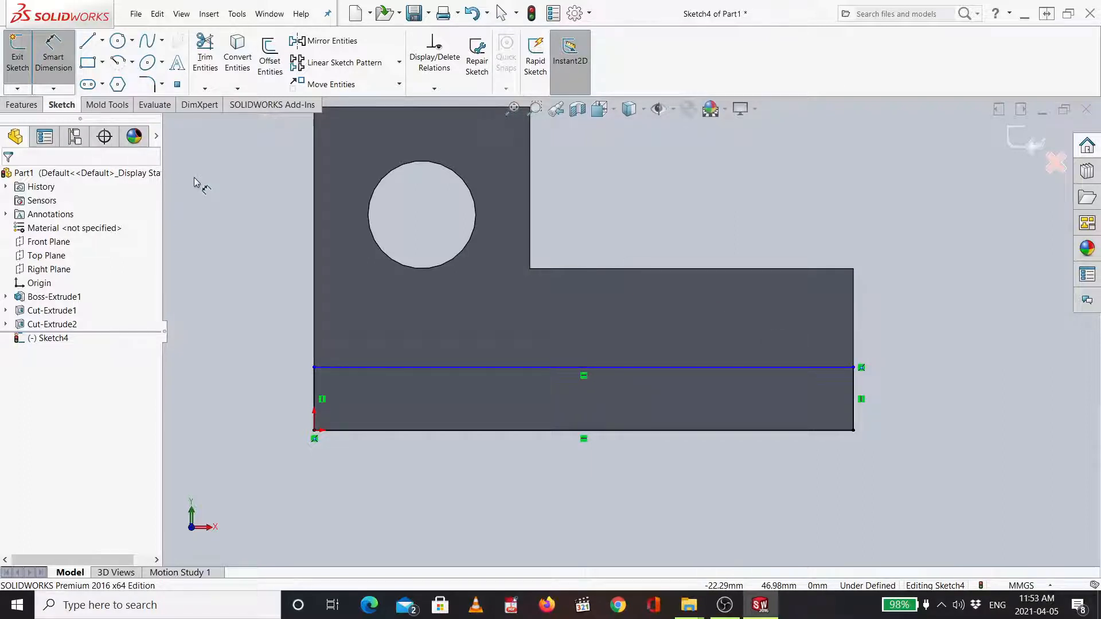
- Dimension the height of the new rectangle's right edge to 10 mm
left_click(56, 63)
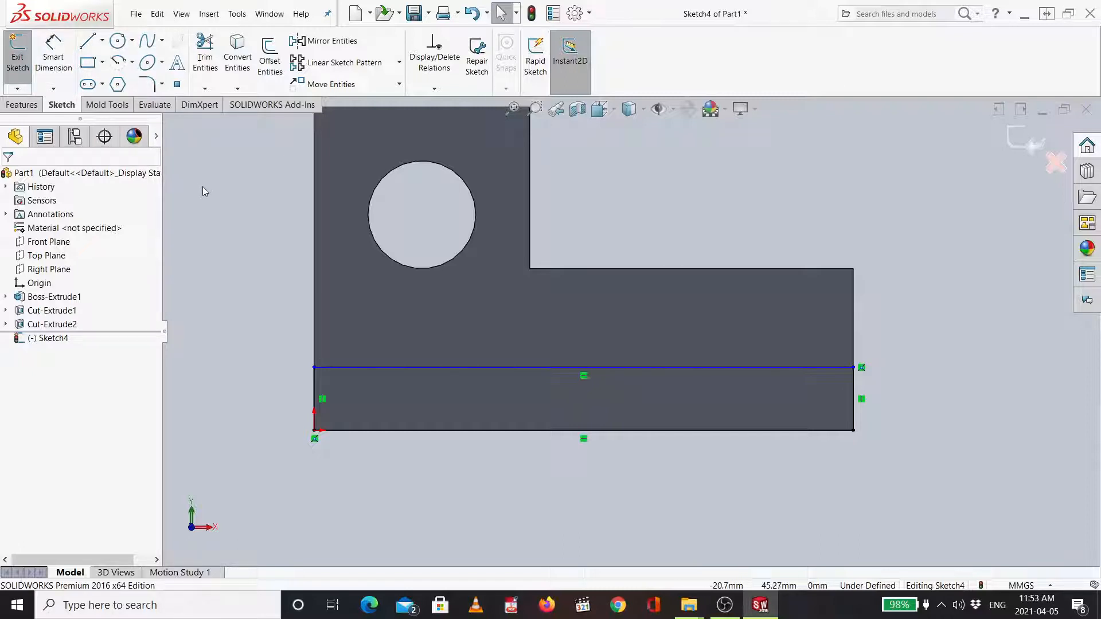
left_click(62, 64)
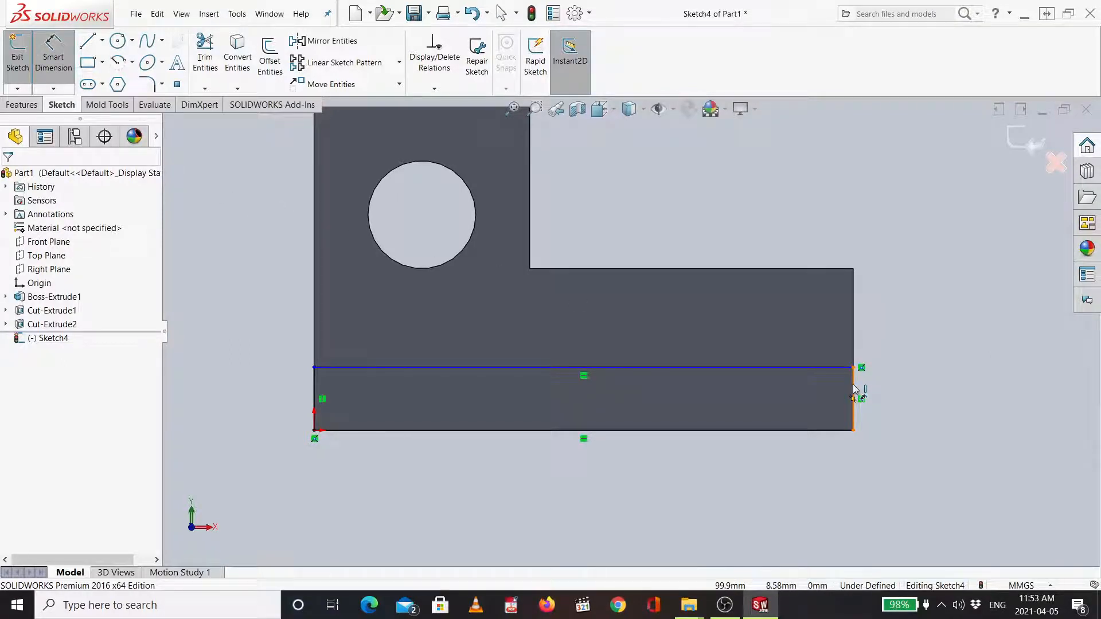
left_click(855, 391)
left_click(923, 395)
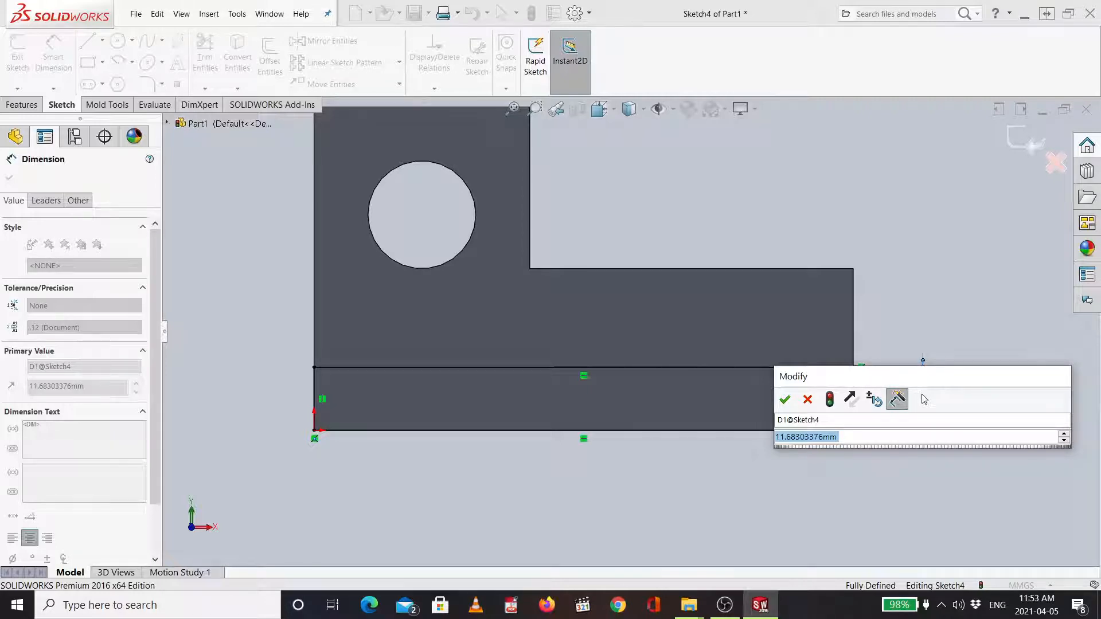
type("10")
key("Return")
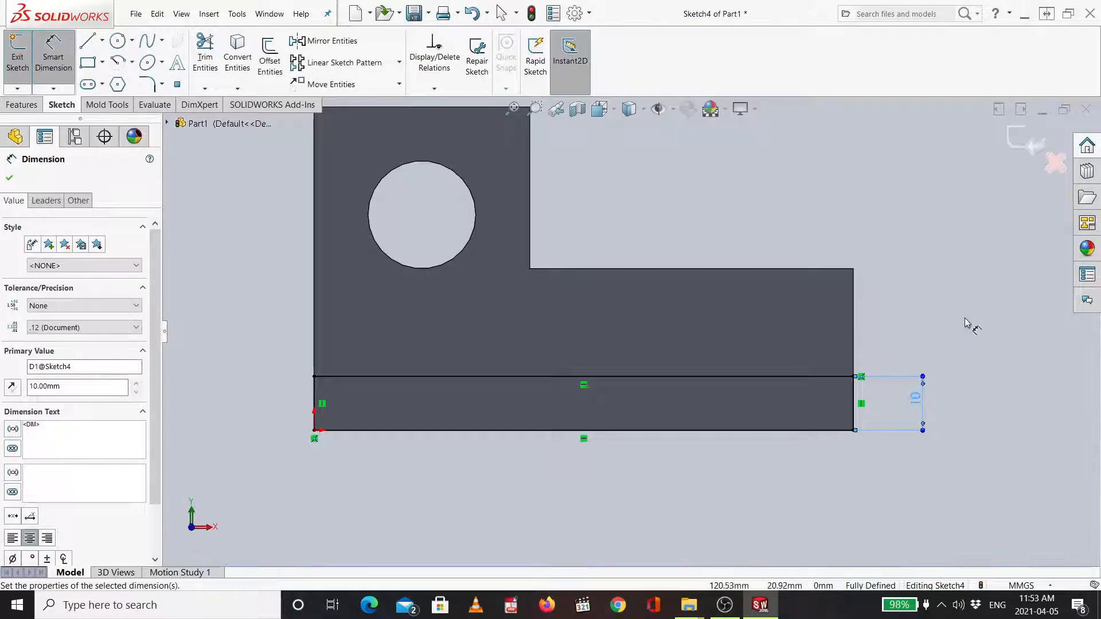
mouse_move(983, 294)
middle_mouse_down()
mouse_move(941, 333)
mouse_move(900, 398)
mouse_move(942, 369)
mouse_move(921, 354)
mouse_move(882, 363)
middle_mouse_up()
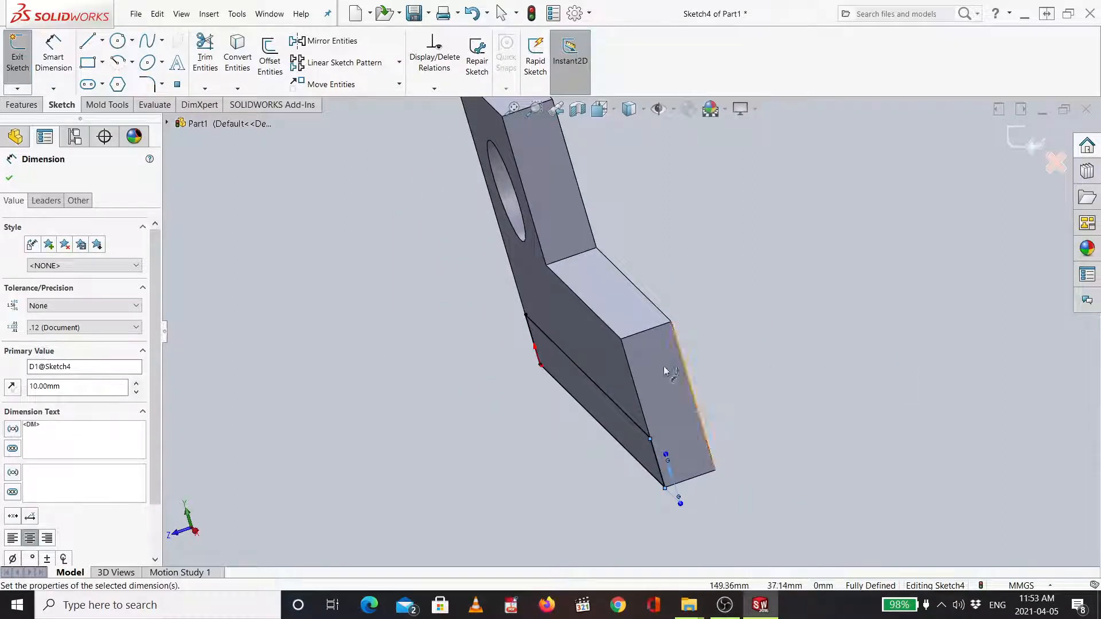
key("Escape")
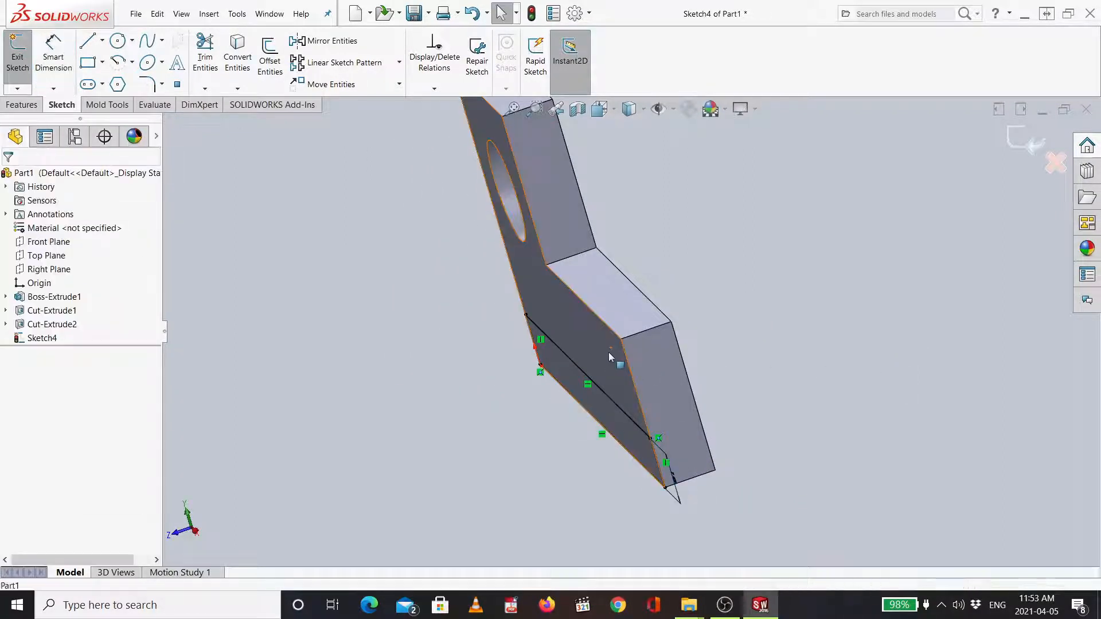
- Extrude the 10 mm strip sketch as a blind boss 20 mm out from the plate's front face, merged with the plate
left_click(608, 353)
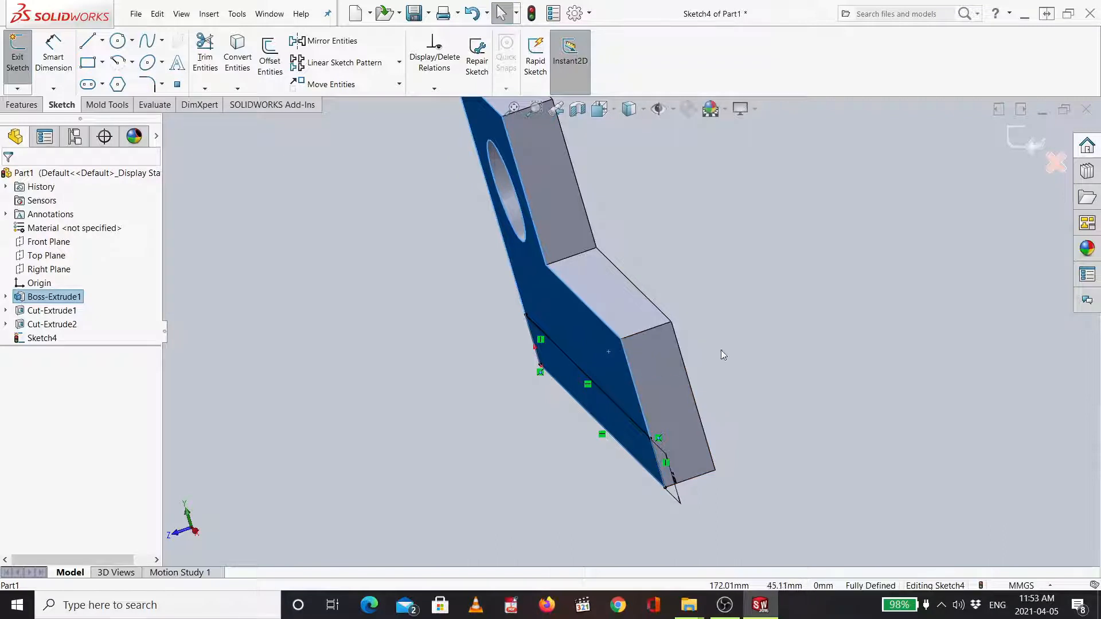
mouse_move(721, 350)
middle_mouse_down()
mouse_move(769, 335)
mouse_move(717, 359)
middle_mouse_up()
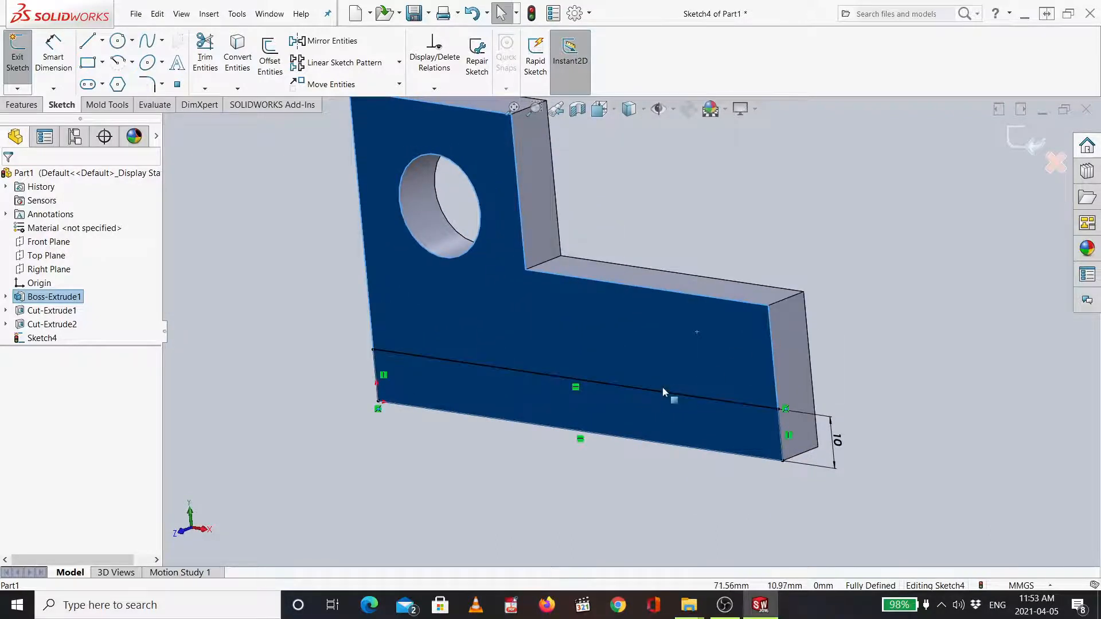
left_click(23, 106)
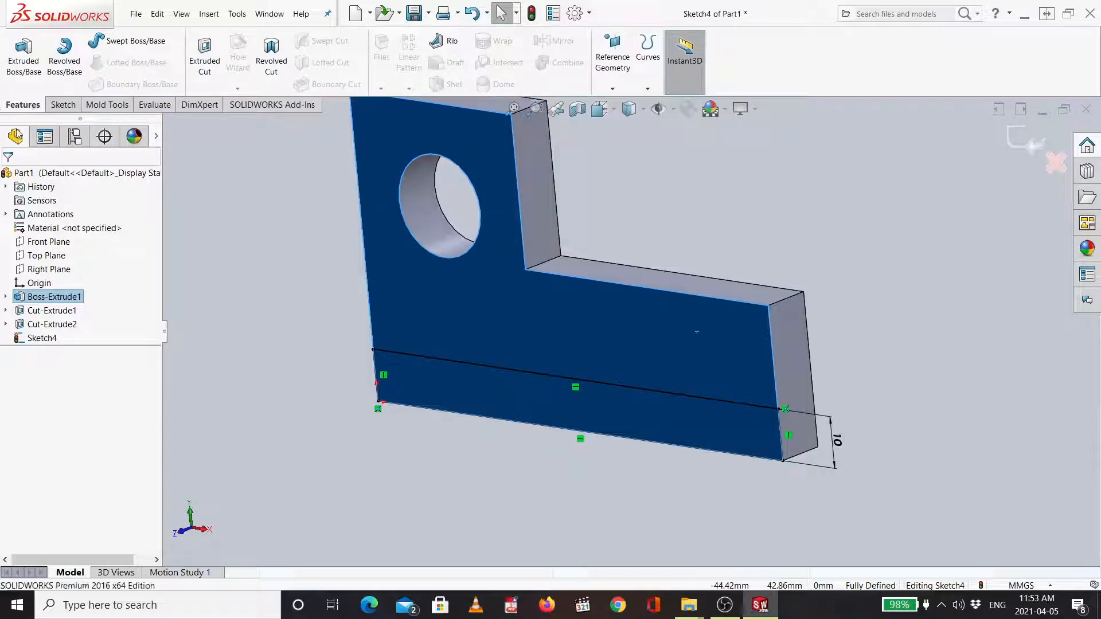
left_click(23, 59)
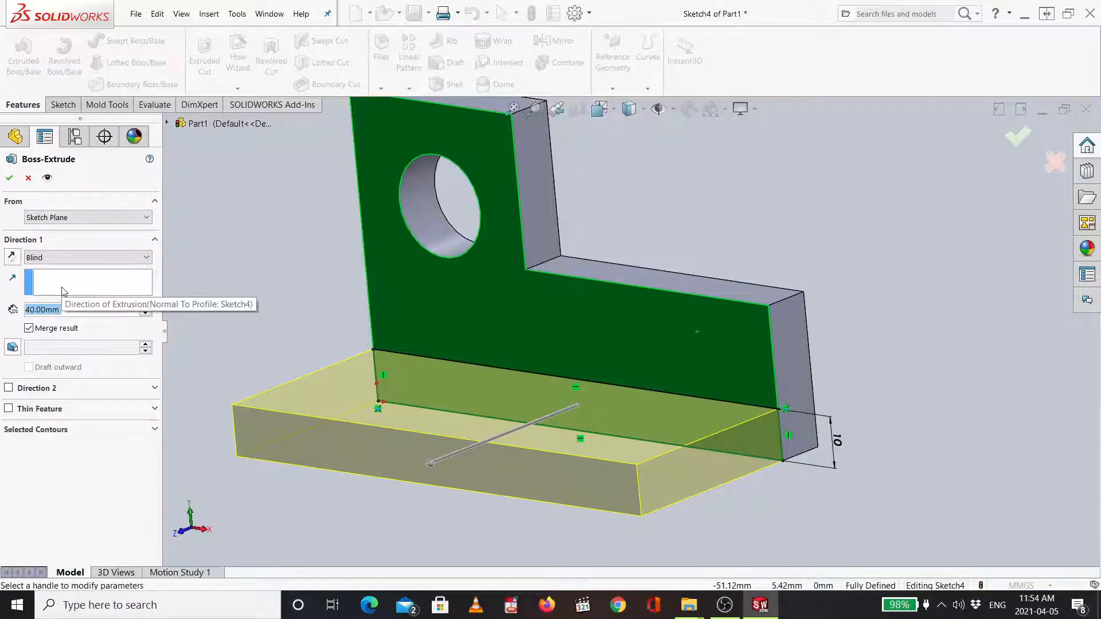
left_click(144, 314)
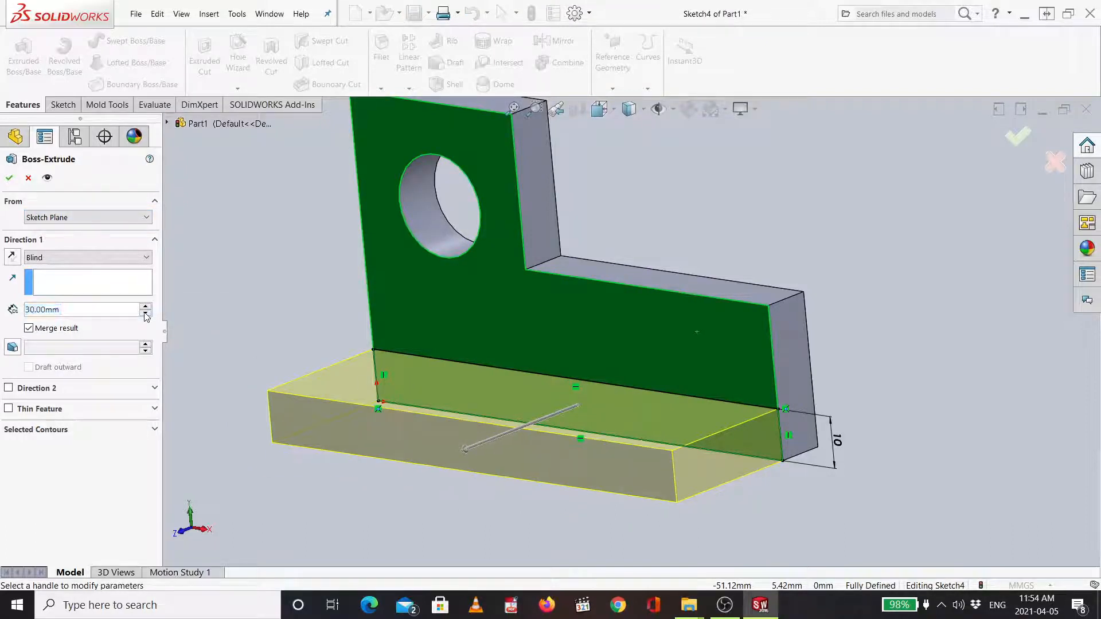
left_click(144, 313)
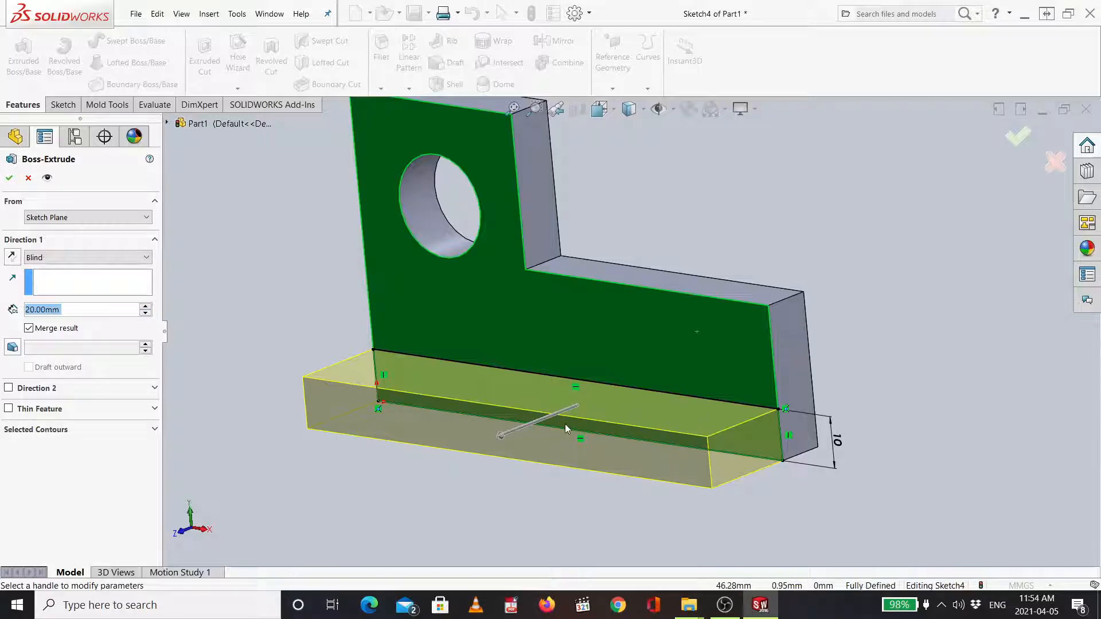
mouse_move(934, 319)
middle_mouse_down()
mouse_move(880, 356)
mouse_move(939, 313)
mouse_move(949, 281)
mouse_move(948, 315)
middle_mouse_up()
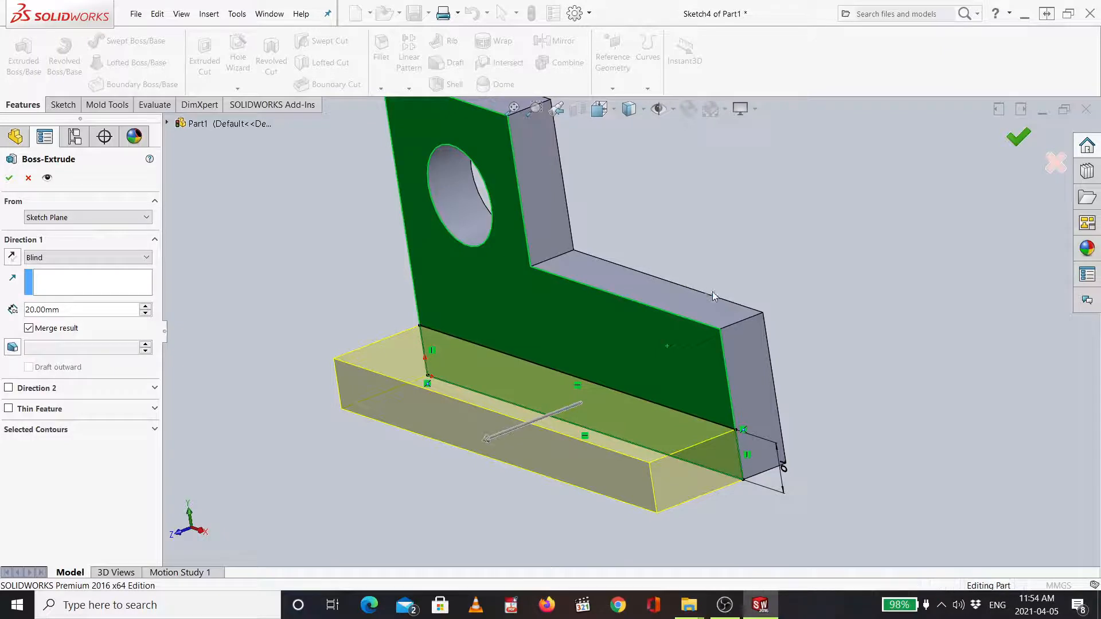
key("Return")
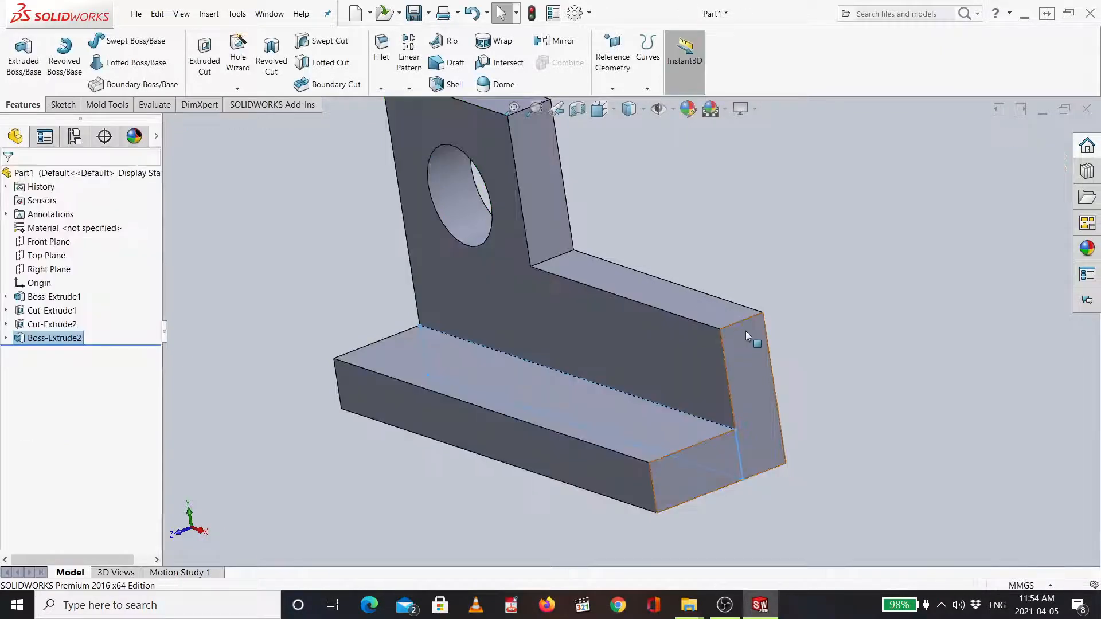
- Switch to the isometric view and compare the model with the reference bracket image on the slide
key("ctrl+7")
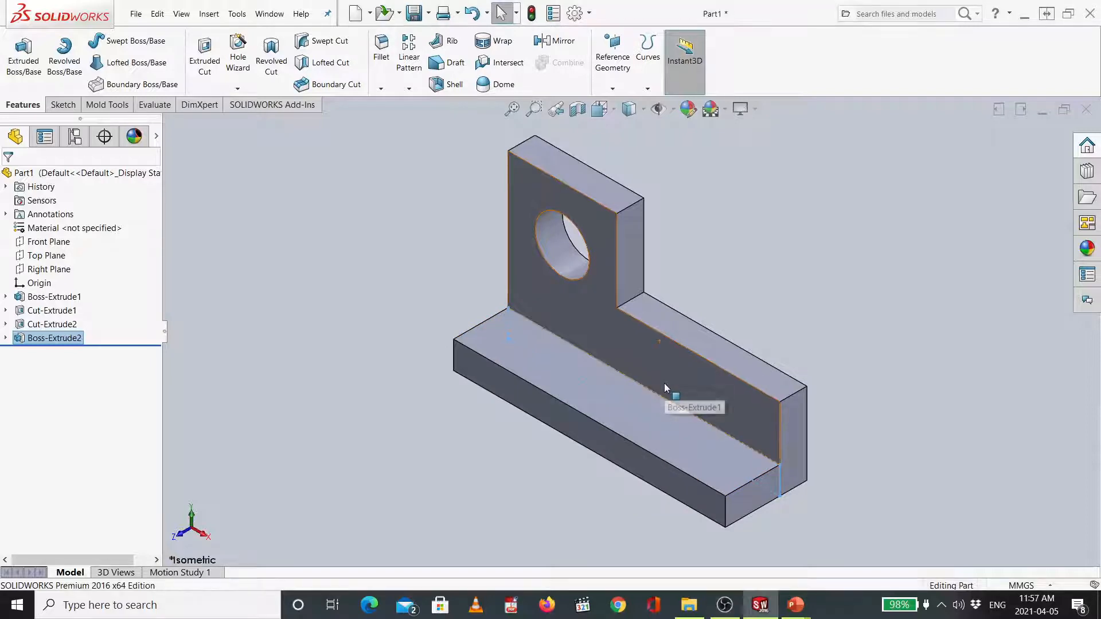
key("alt+Tab")
key("alt+Tab")
key("alt+Tab")
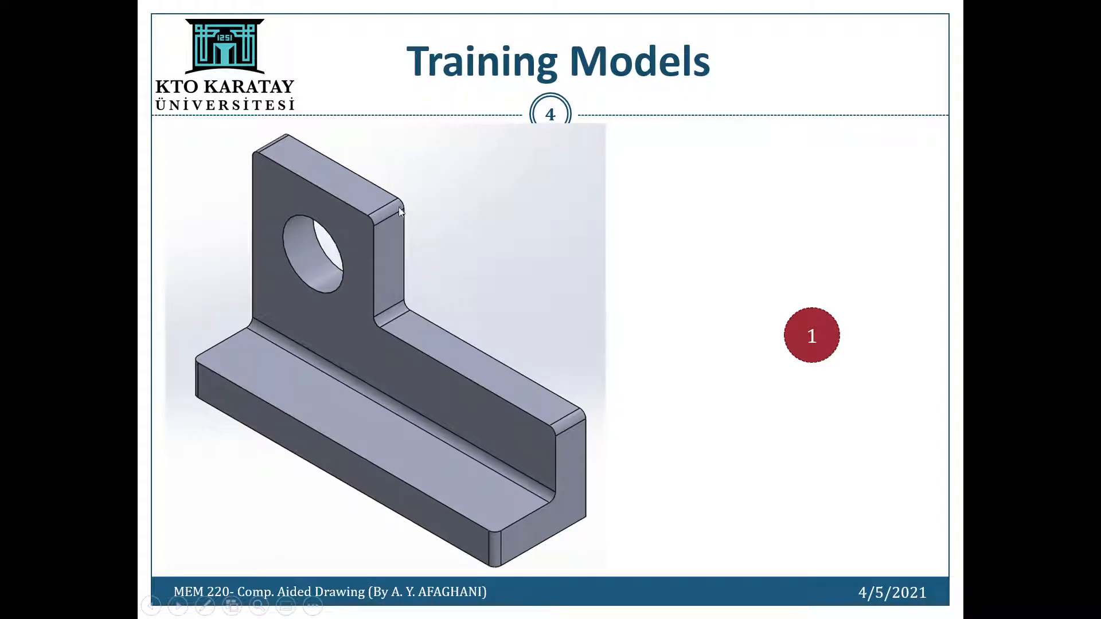
key("ctrl+l")
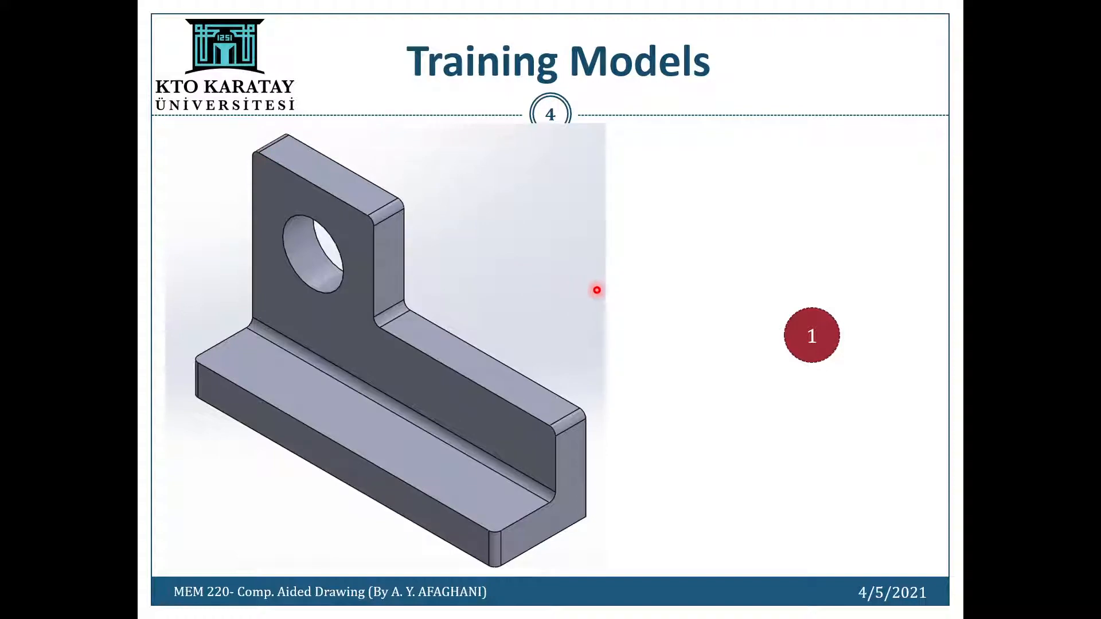
key("alt+Tab")
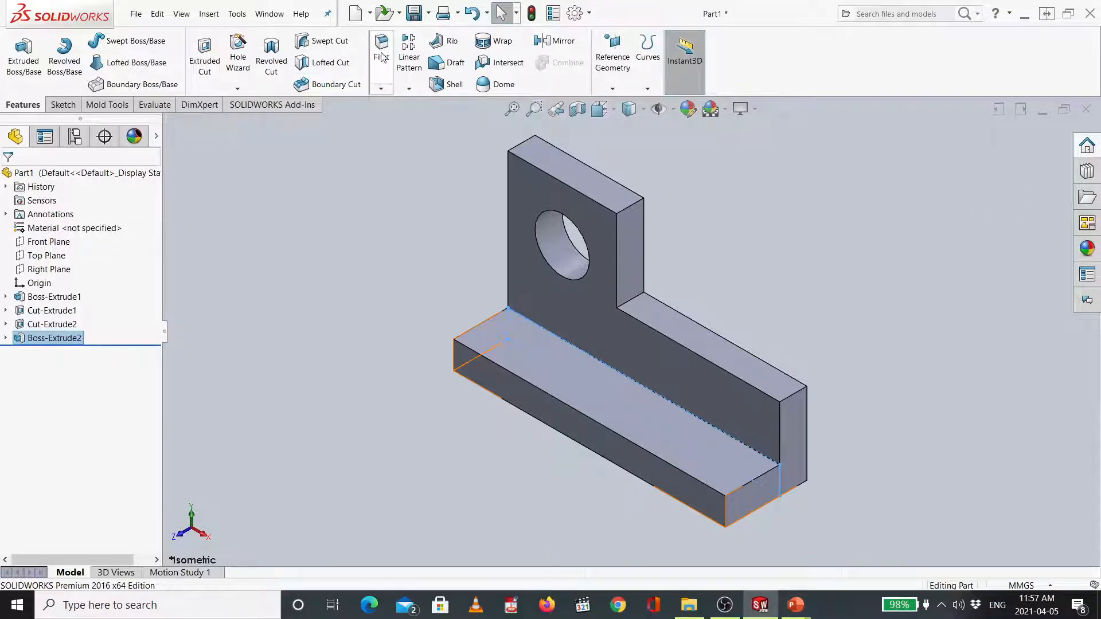
- Start a Fillet with full preview on the upright's outer top corner edge and set the radius to 2 mm
left_click(381, 89)
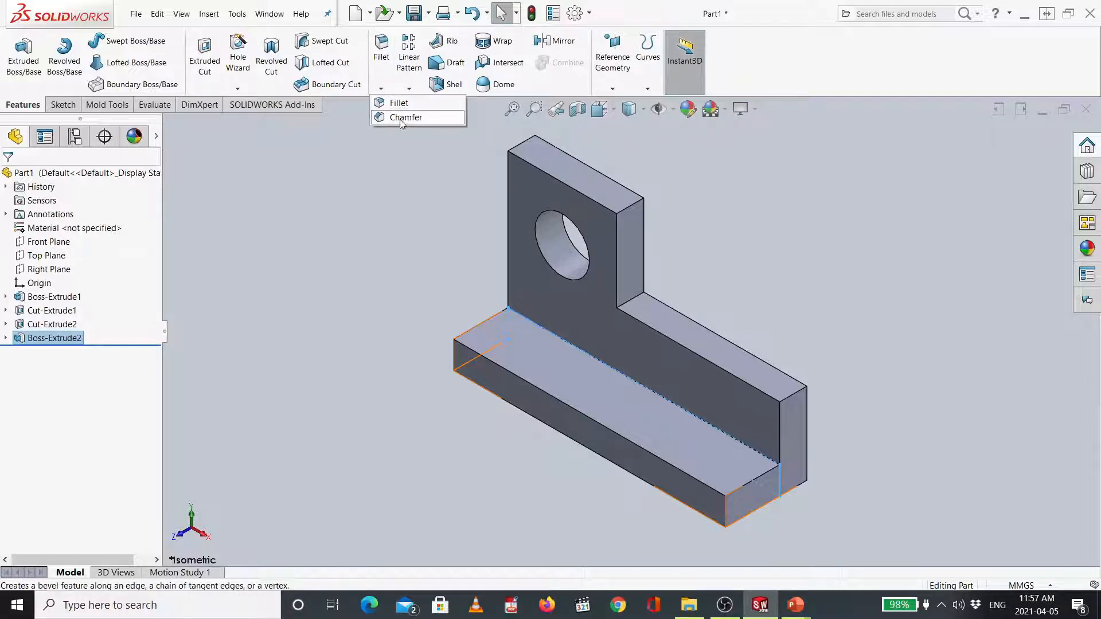
left_click(384, 53)
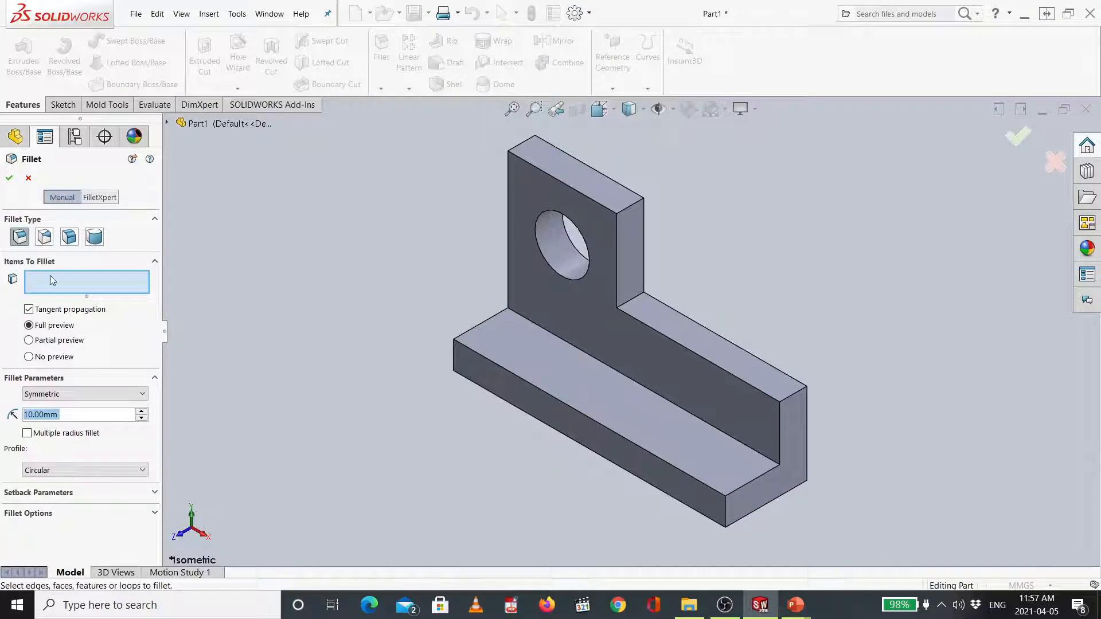
left_click(31, 327)
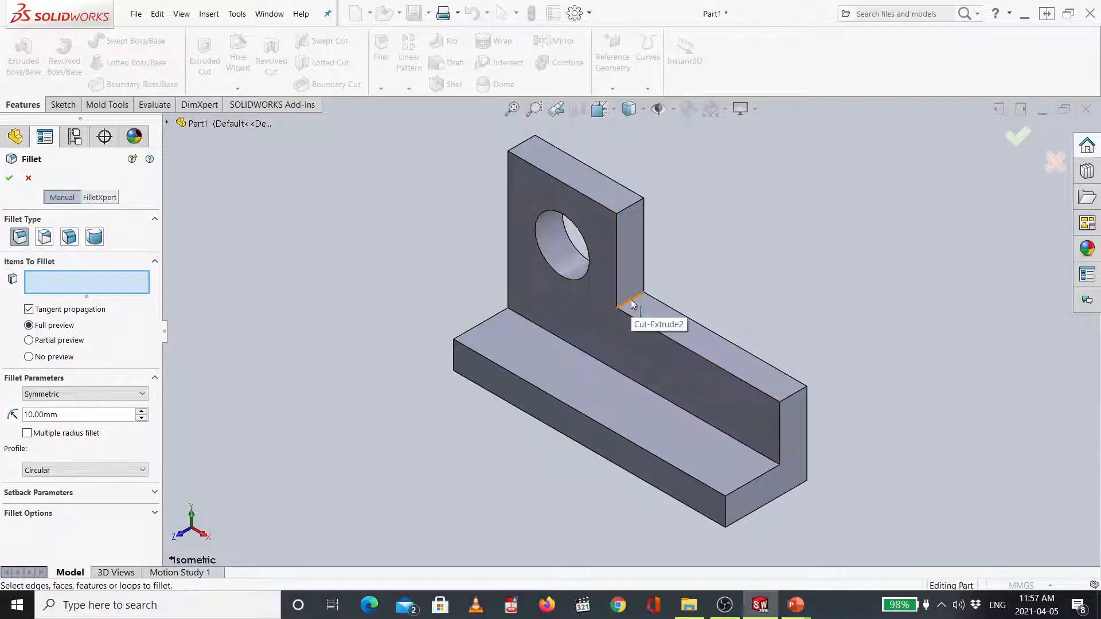
left_click(630, 212)
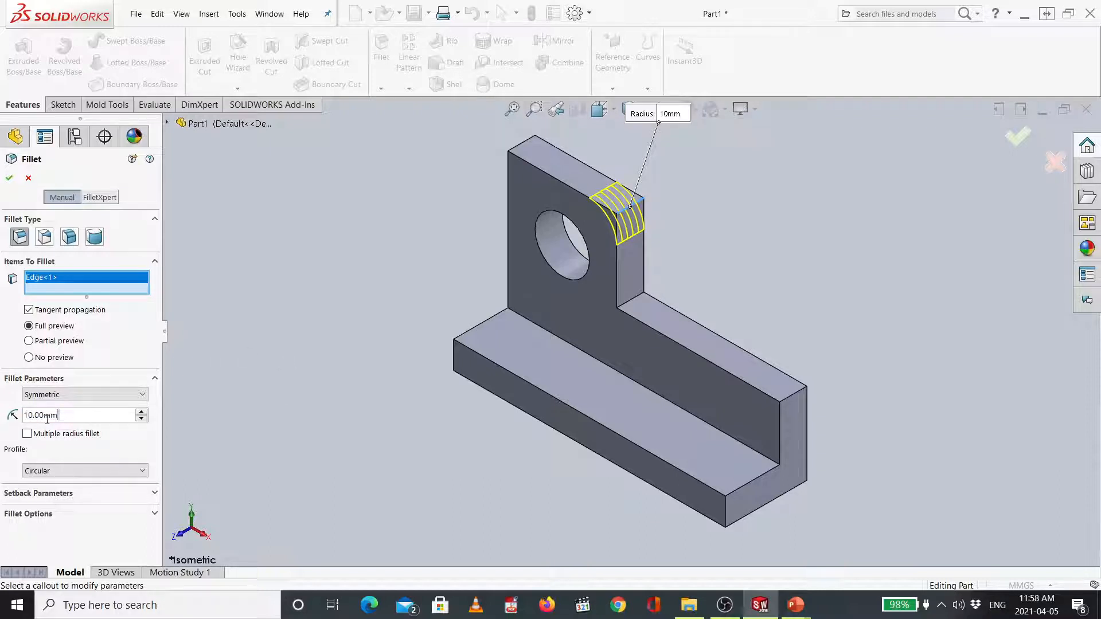
double_click(47, 419)
type("2")
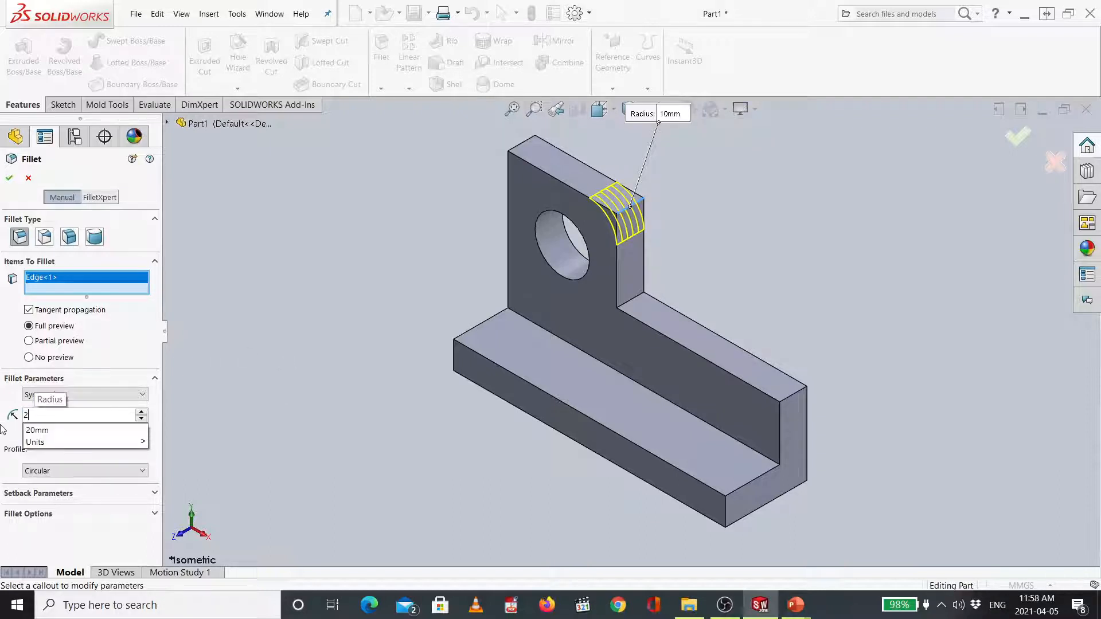
key("Return")
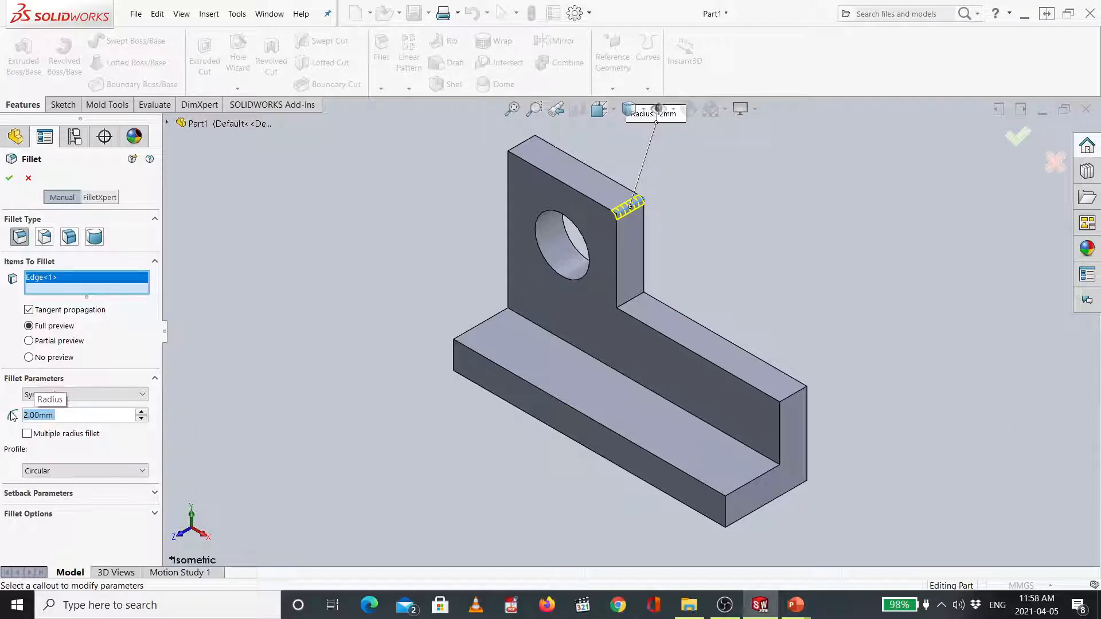
- Add the upright's other corner edges, the base's end edges, and the inner junction edge to the fillet selection
left_click(522, 150)
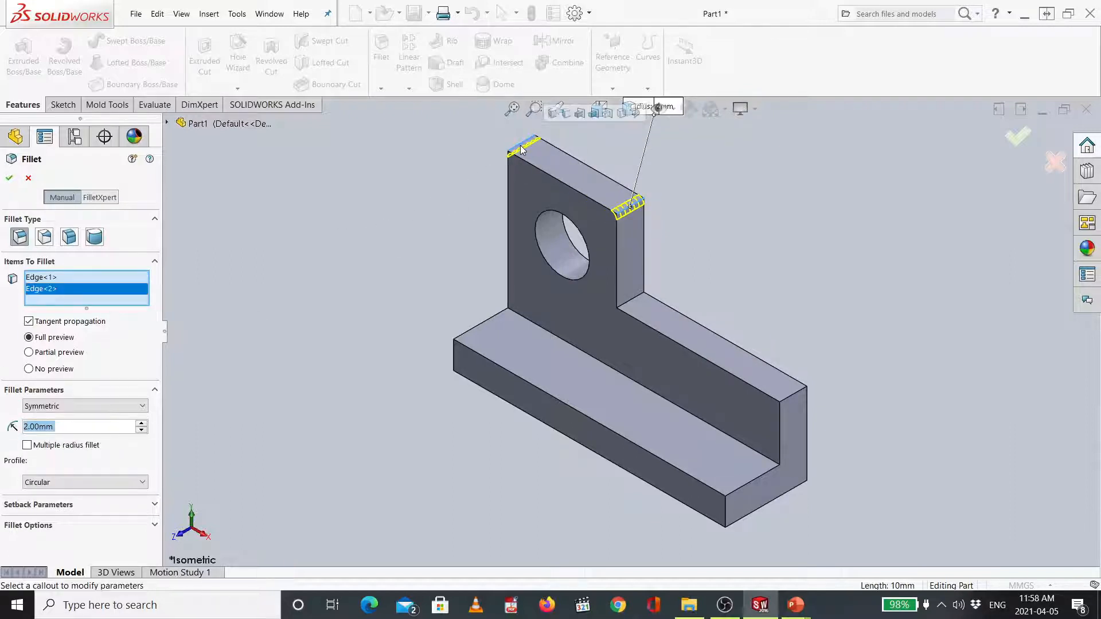
left_click(635, 302)
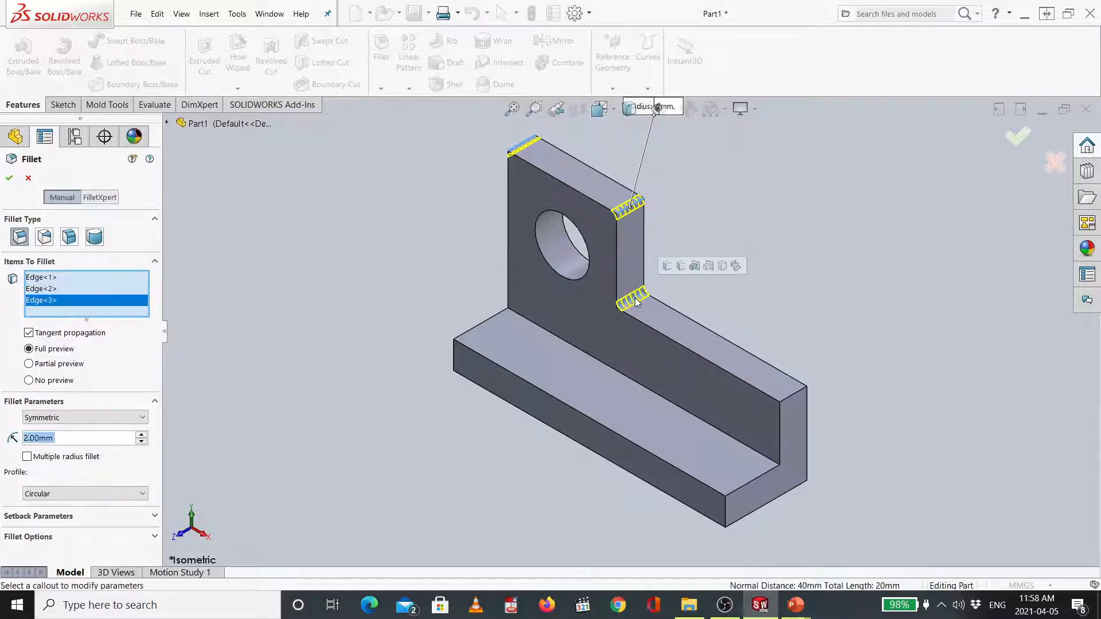
left_click(788, 397)
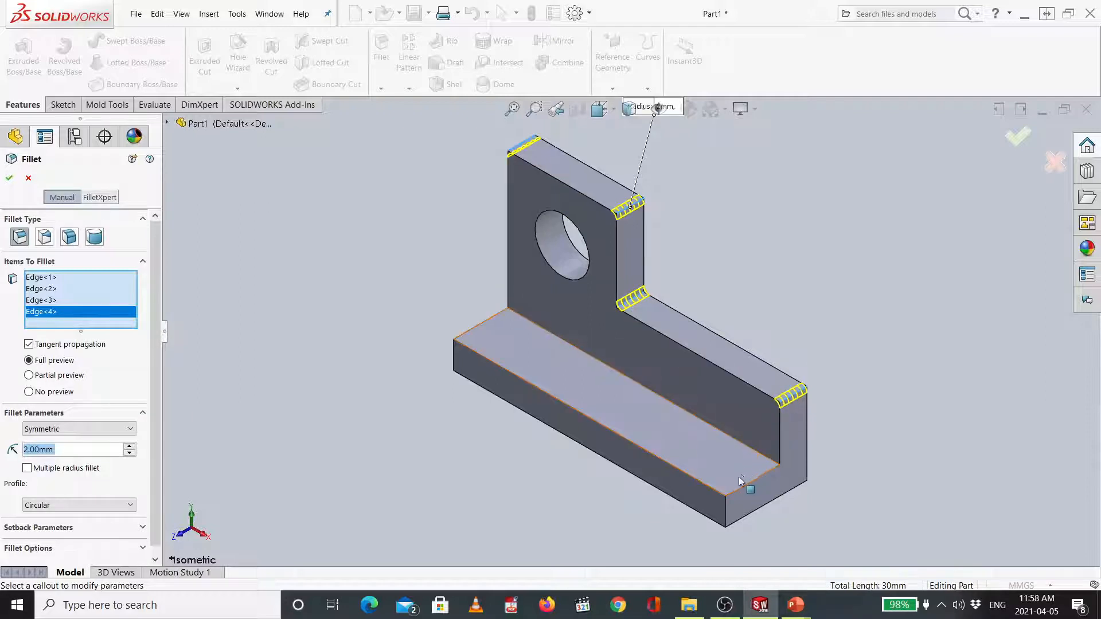
left_click(726, 505)
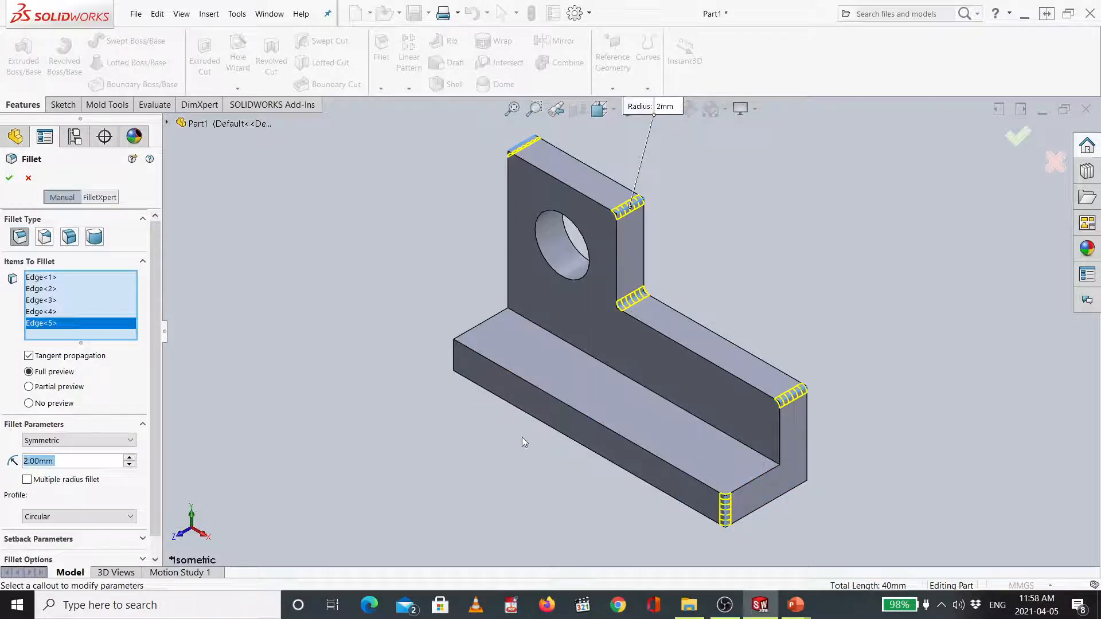
left_click(454, 356)
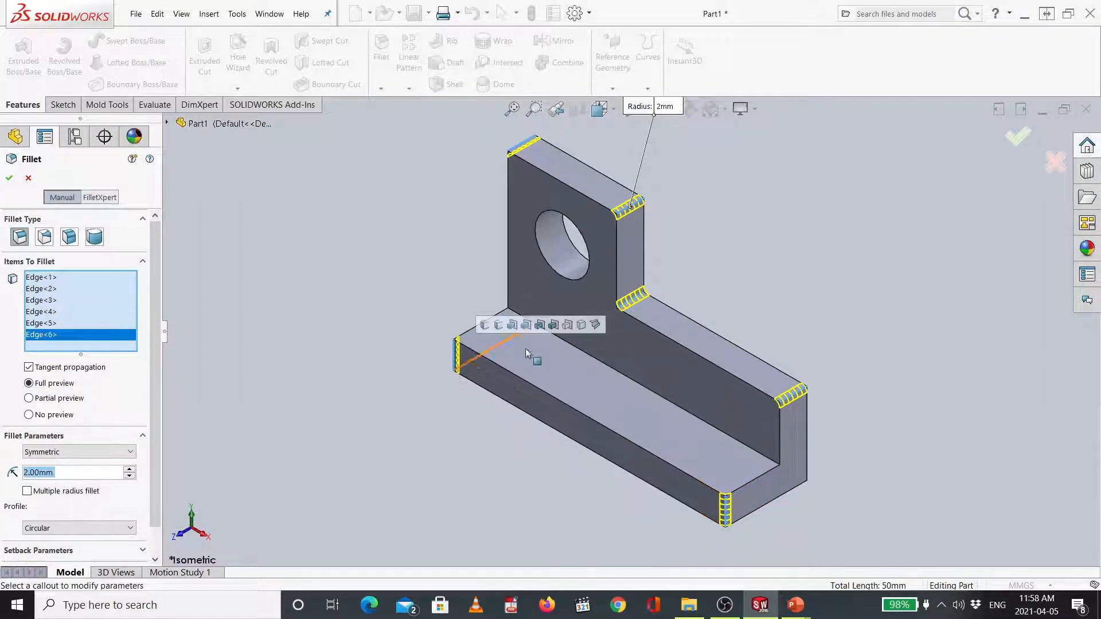
left_click(571, 349)
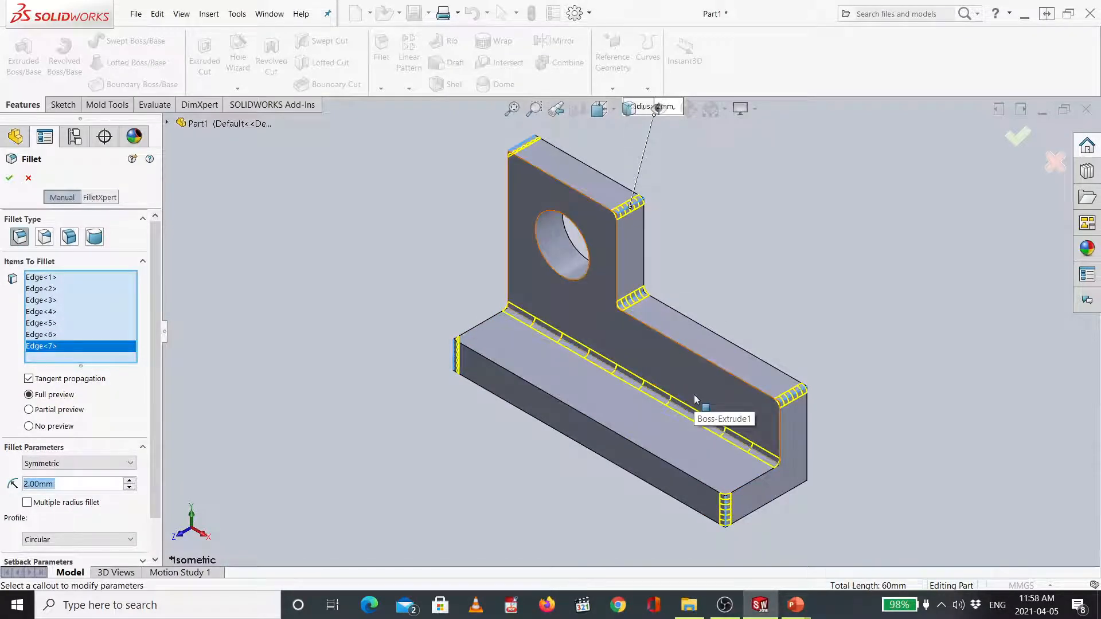
- Check the reference slide again, then apply the 2 mm fillet to the seven selected edges
key("alt+Tab")
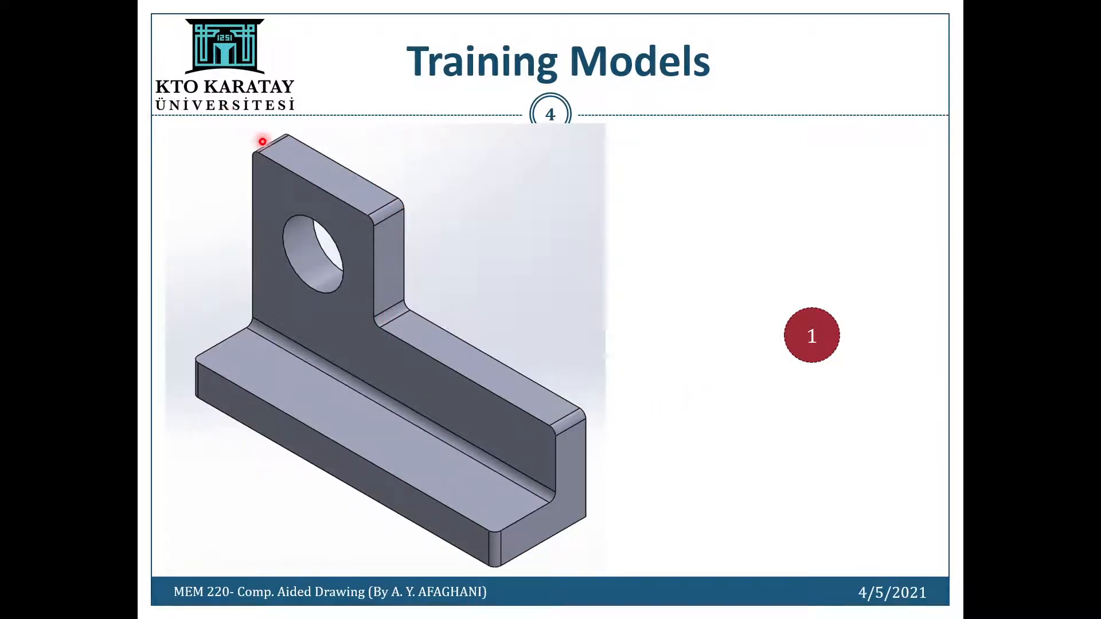
key("alt+Tab")
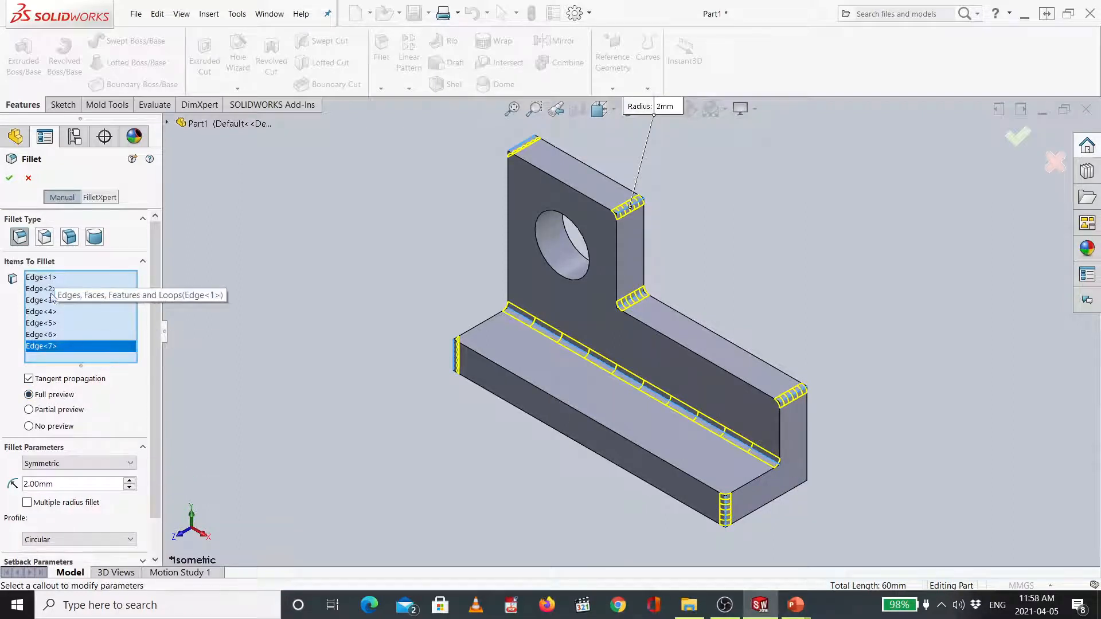
left_click(44, 429)
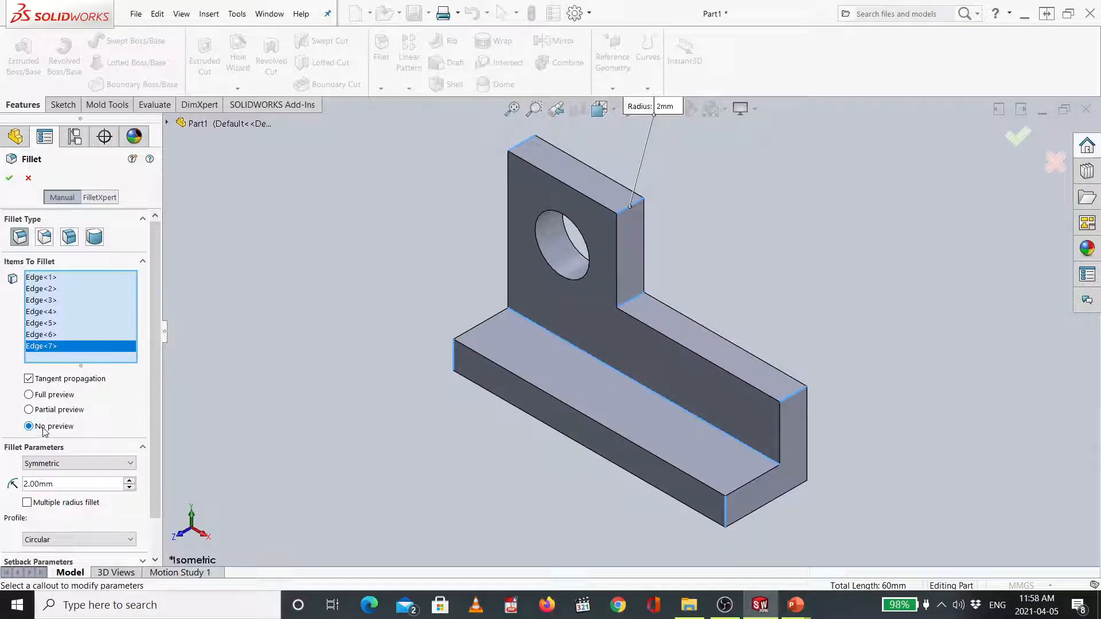
left_click(55, 396)
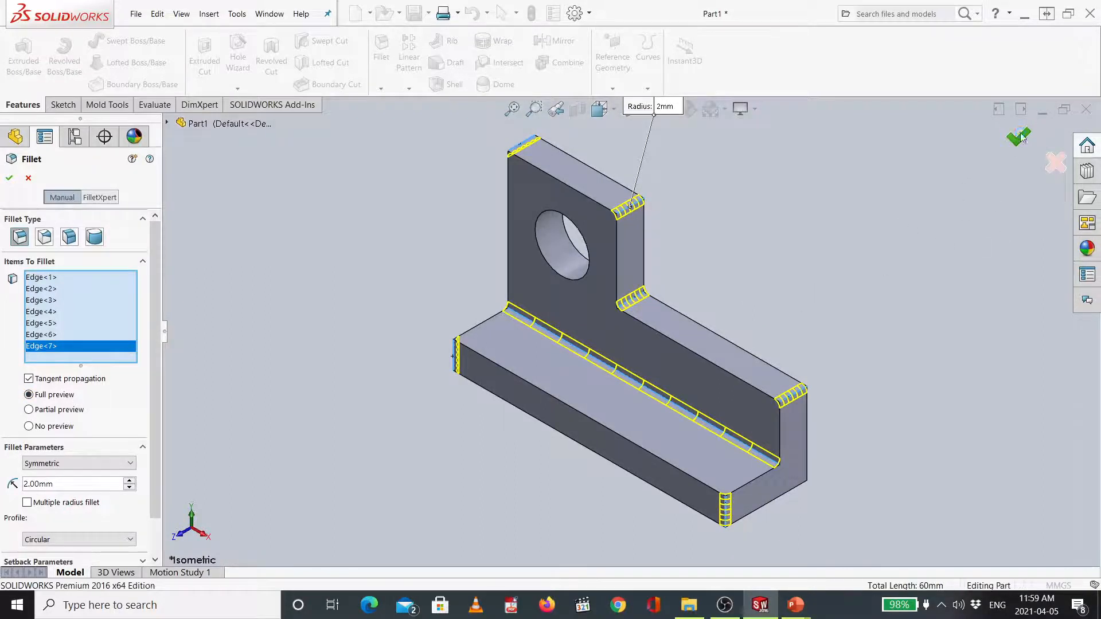
key("Return")
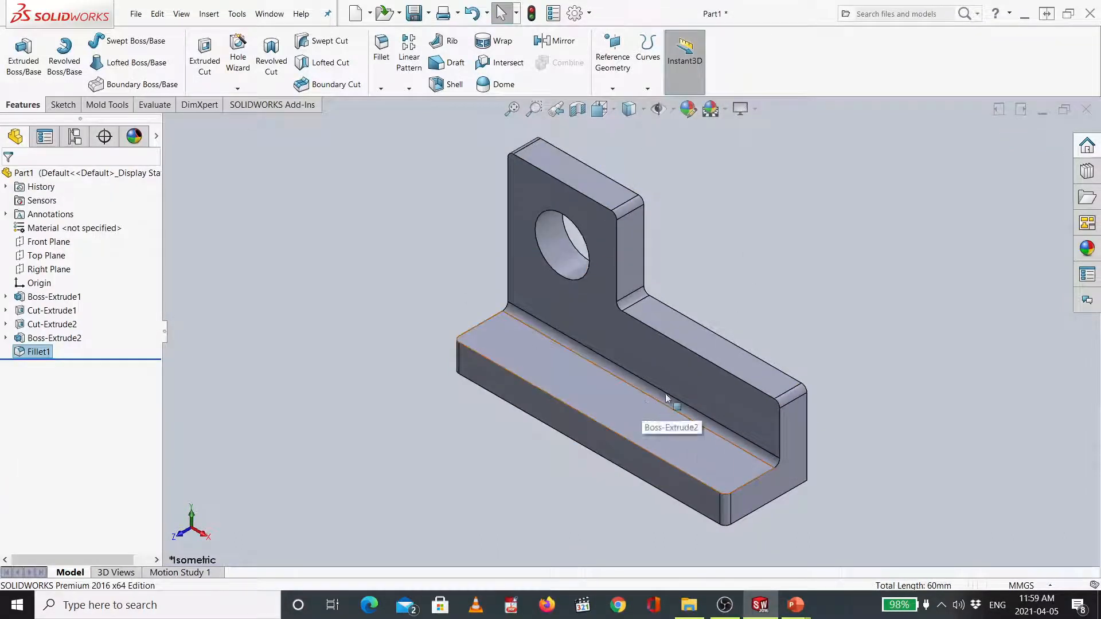
left_click(705, 242)
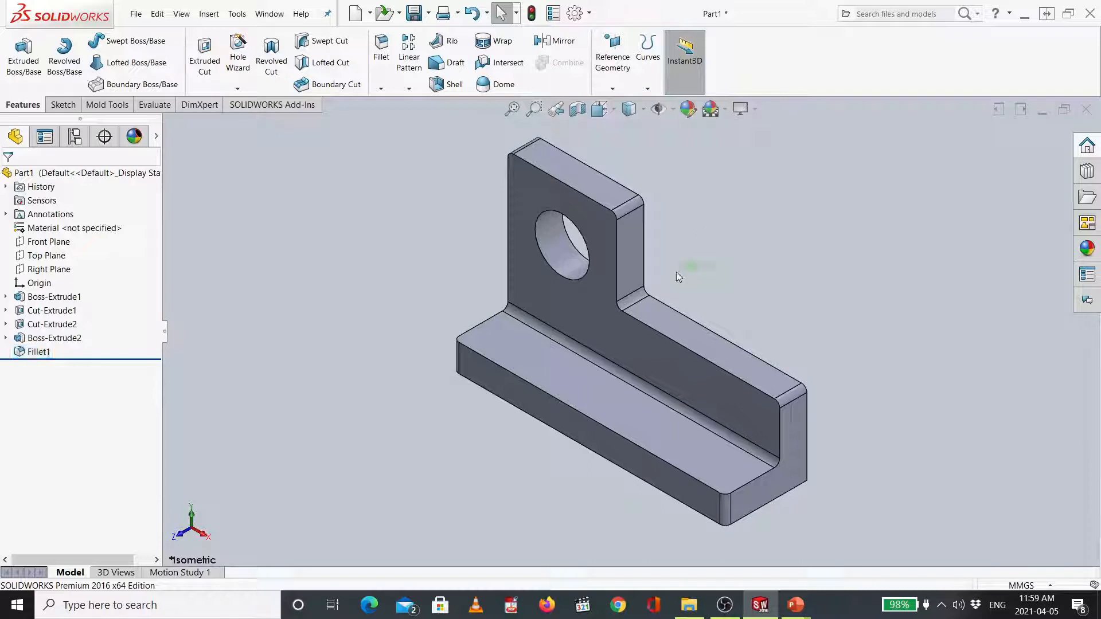
- Examine the bracket from the front, top, left, right and bottom standard views
key("ctrl+1")
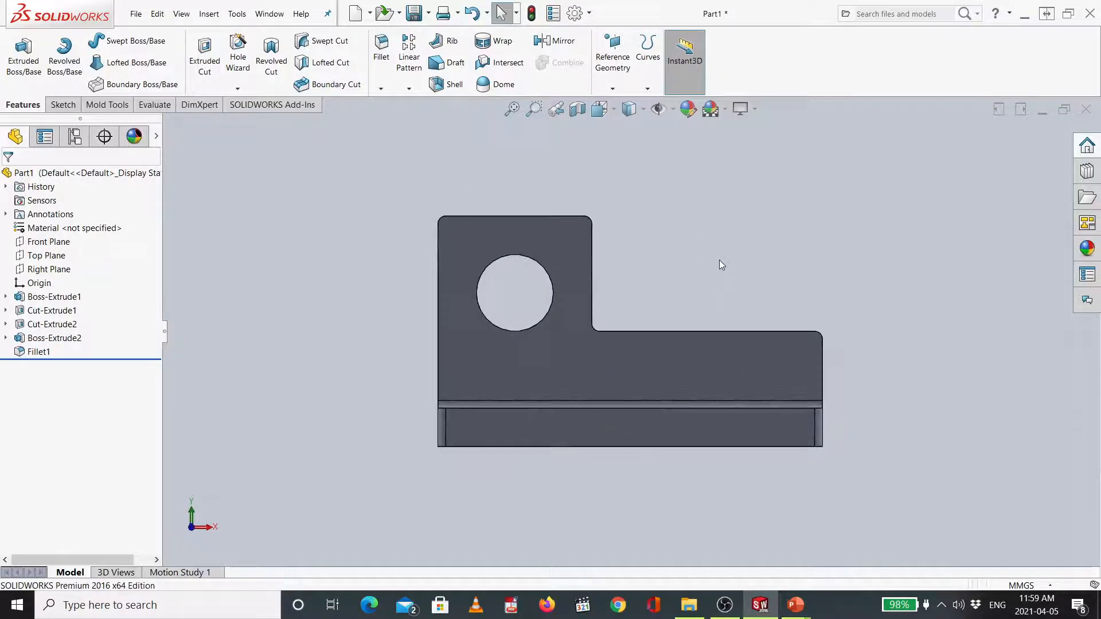
key("ctrl+7")
key("ctrl+1")
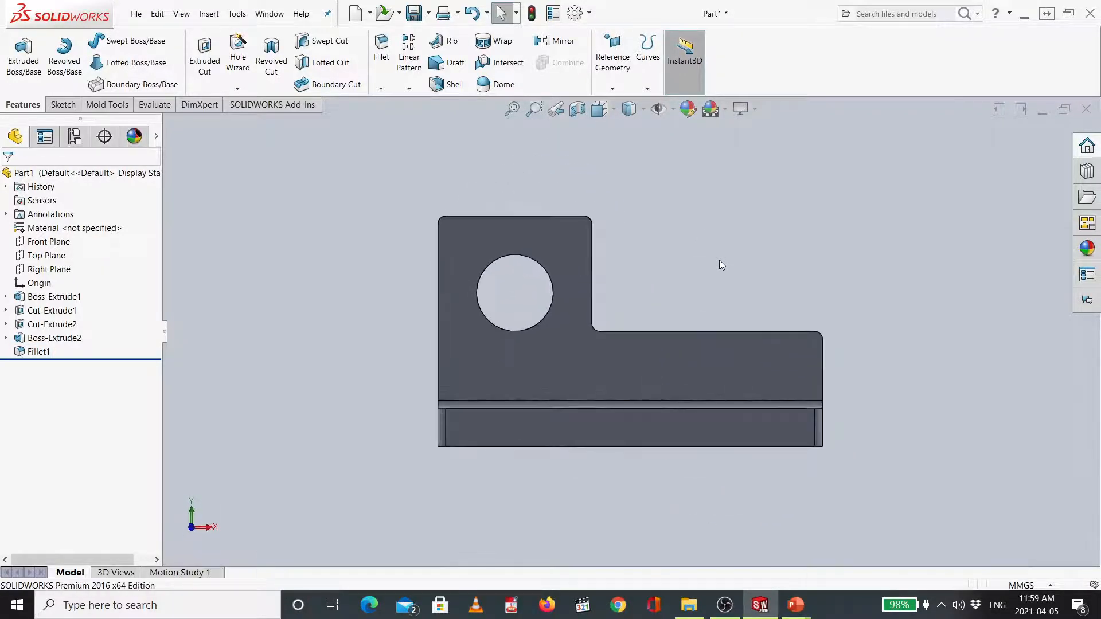
key("ctrl+7")
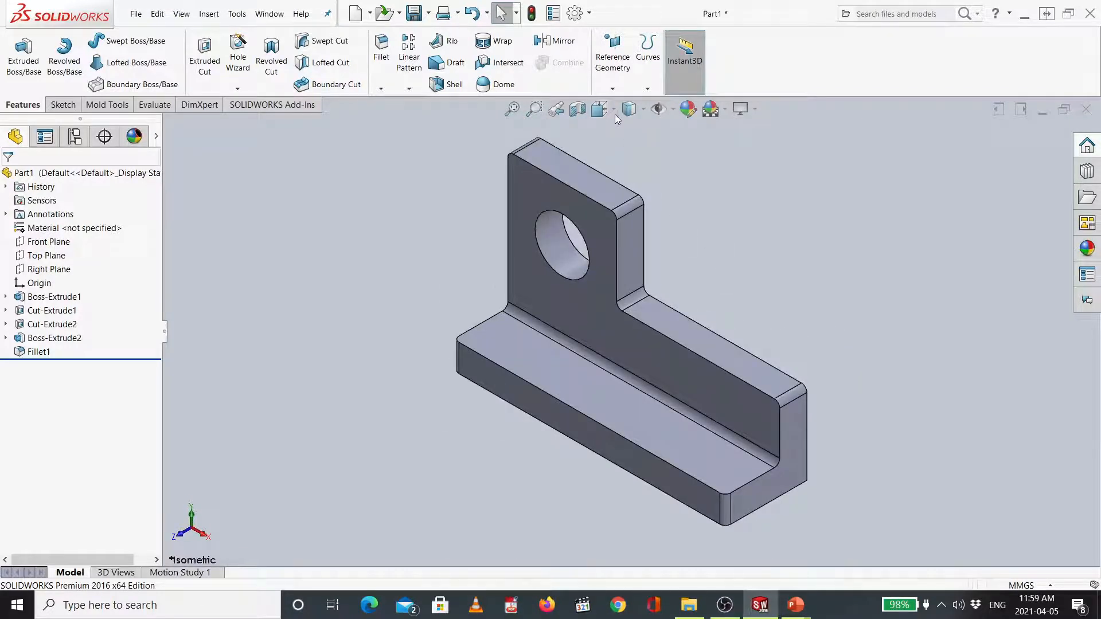
left_click(613, 112)
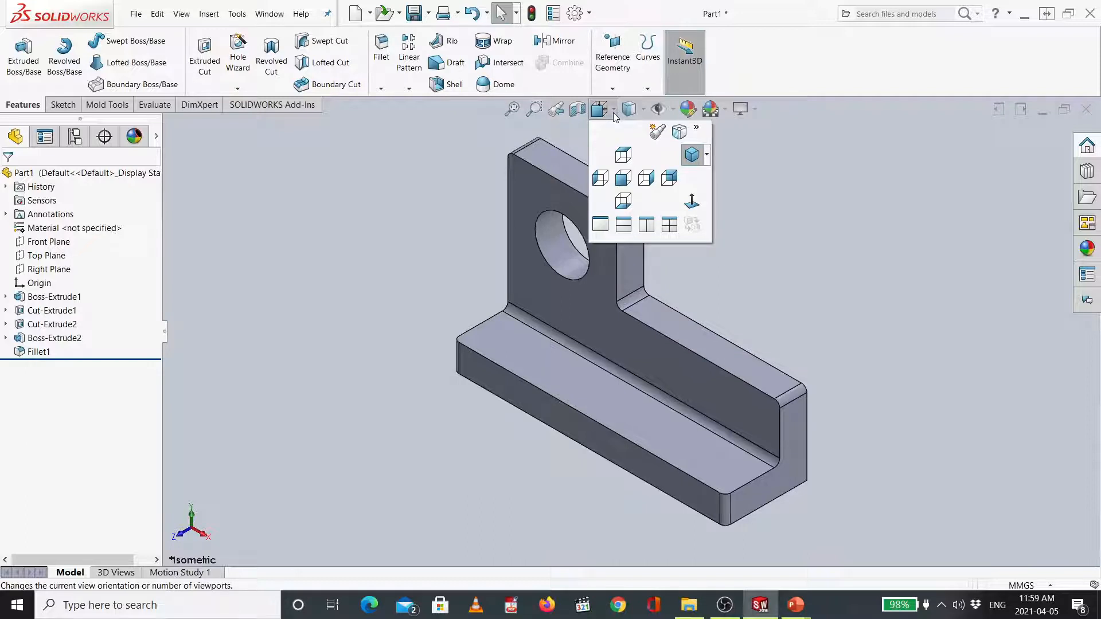
left_click(615, 109)
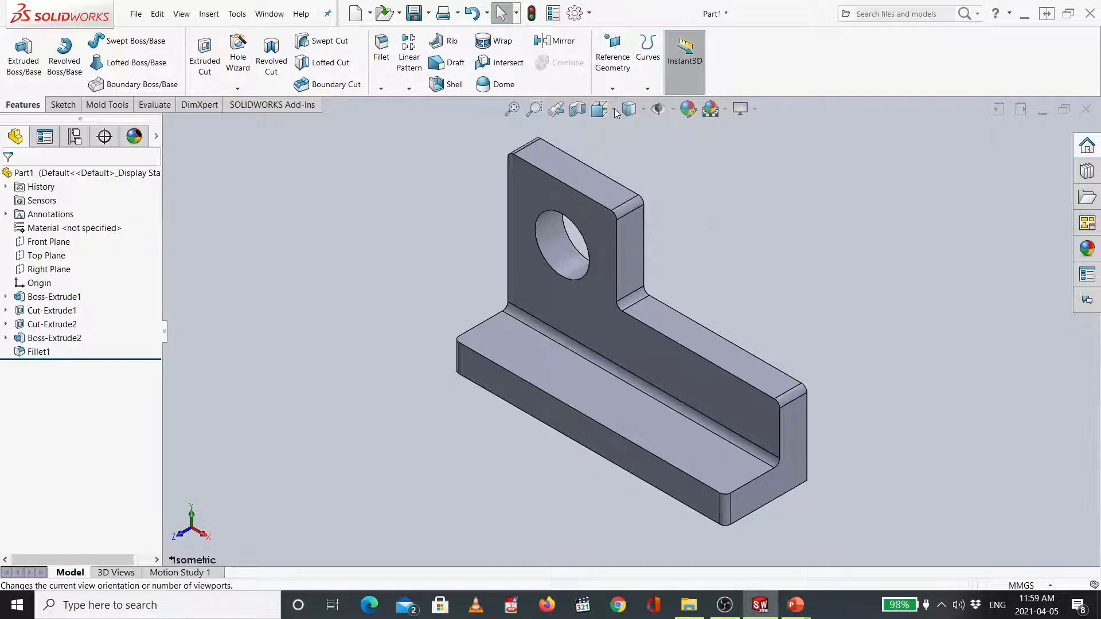
left_click(614, 109)
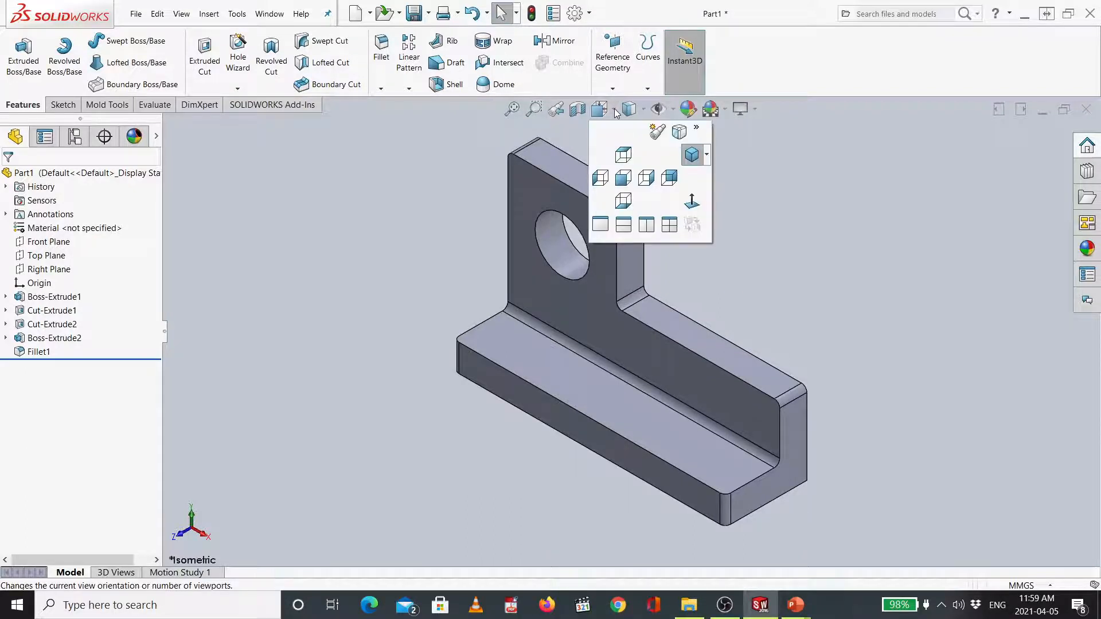
left_click(622, 153)
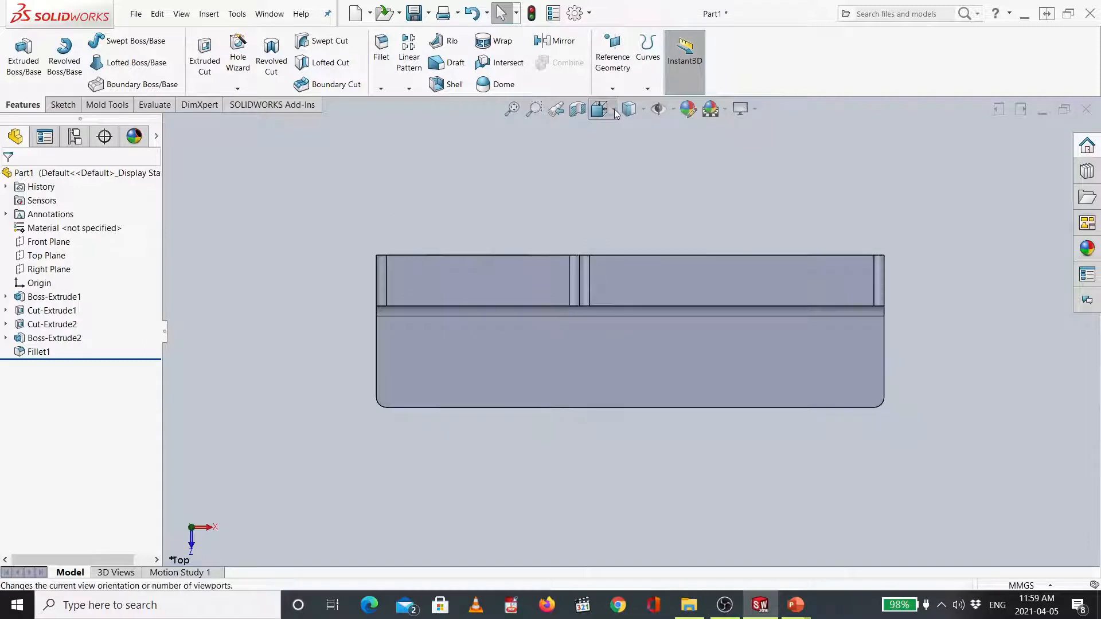
left_click(614, 109)
left_click(621, 175)
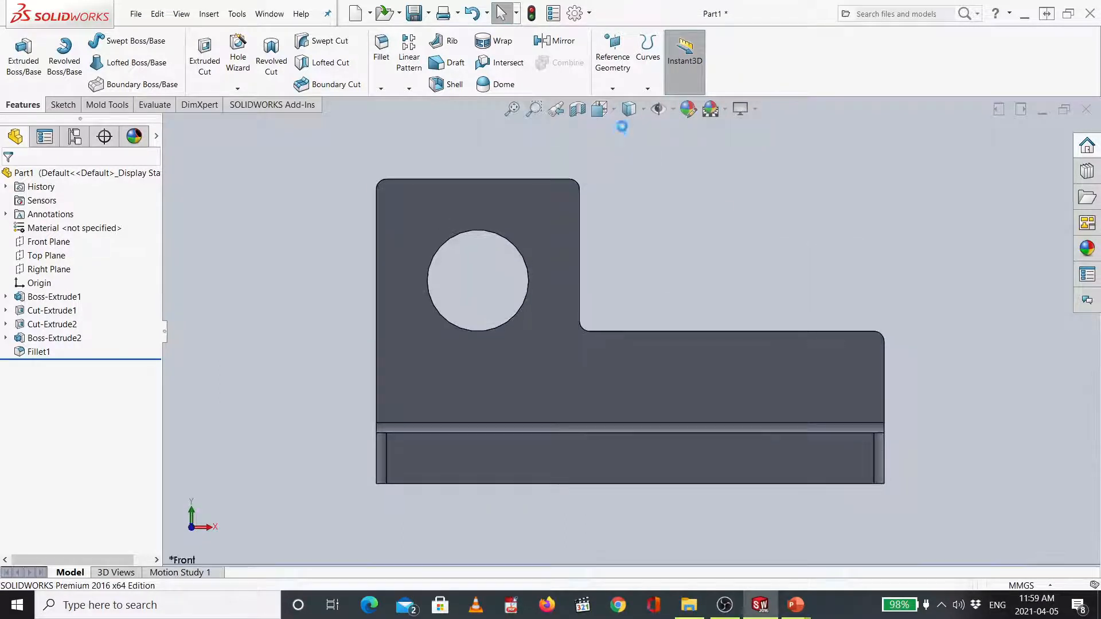
left_click(614, 109)
left_click(600, 178)
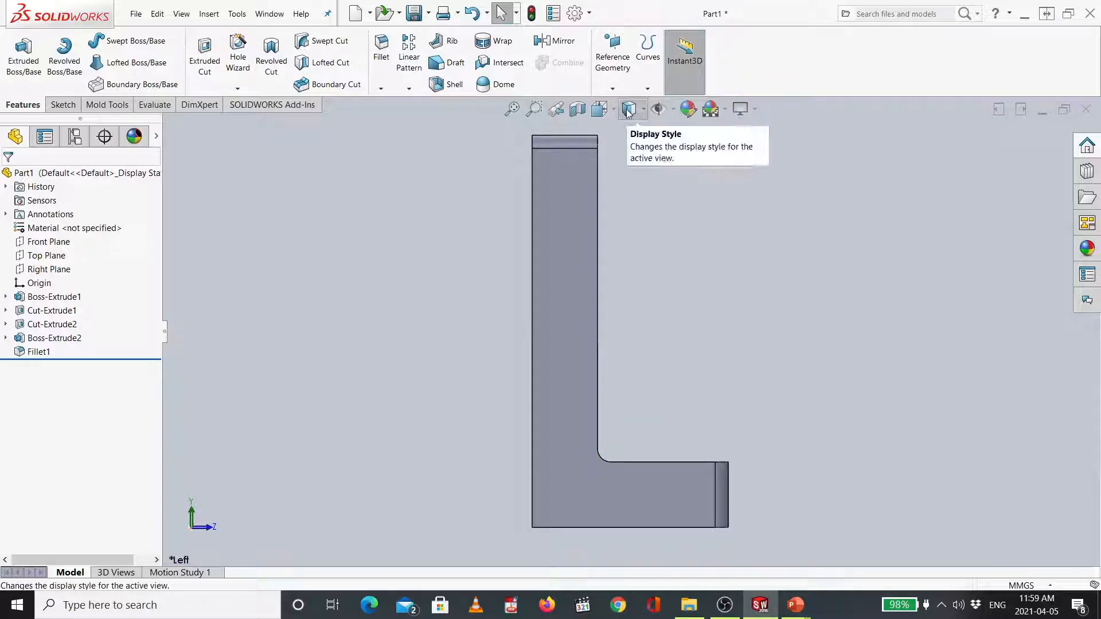
left_click(600, 113)
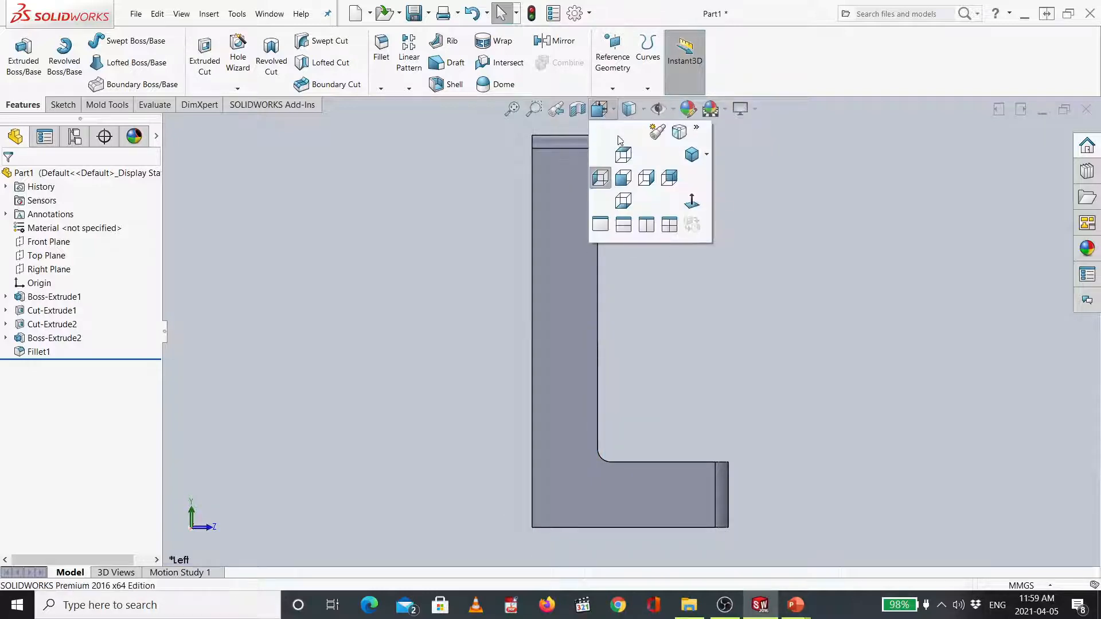
left_click(646, 174)
left_click(614, 114)
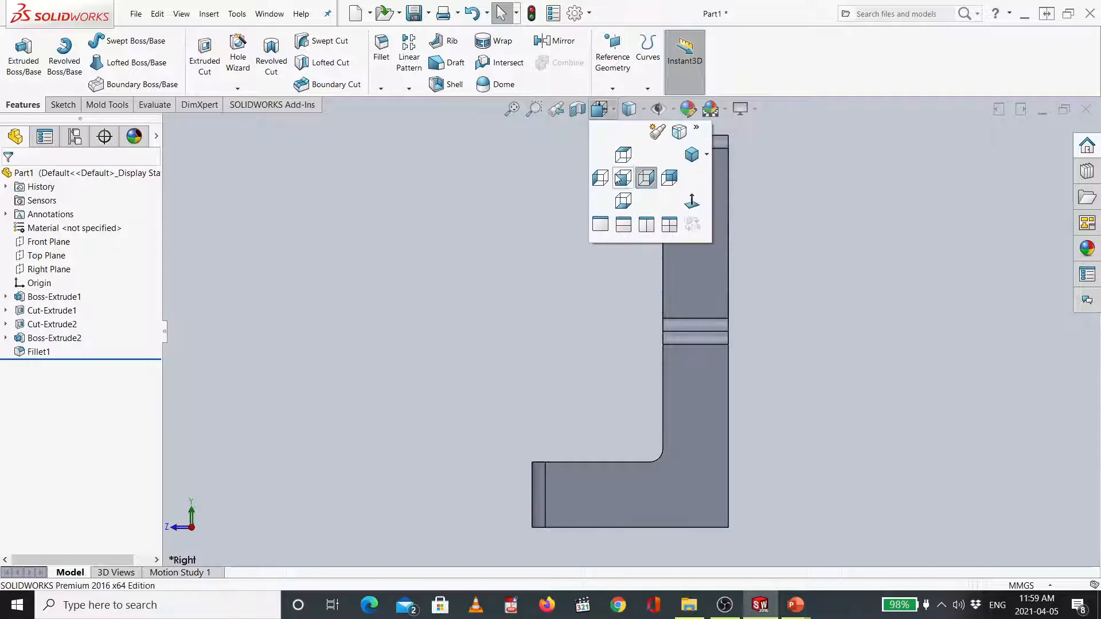
left_click(627, 203)
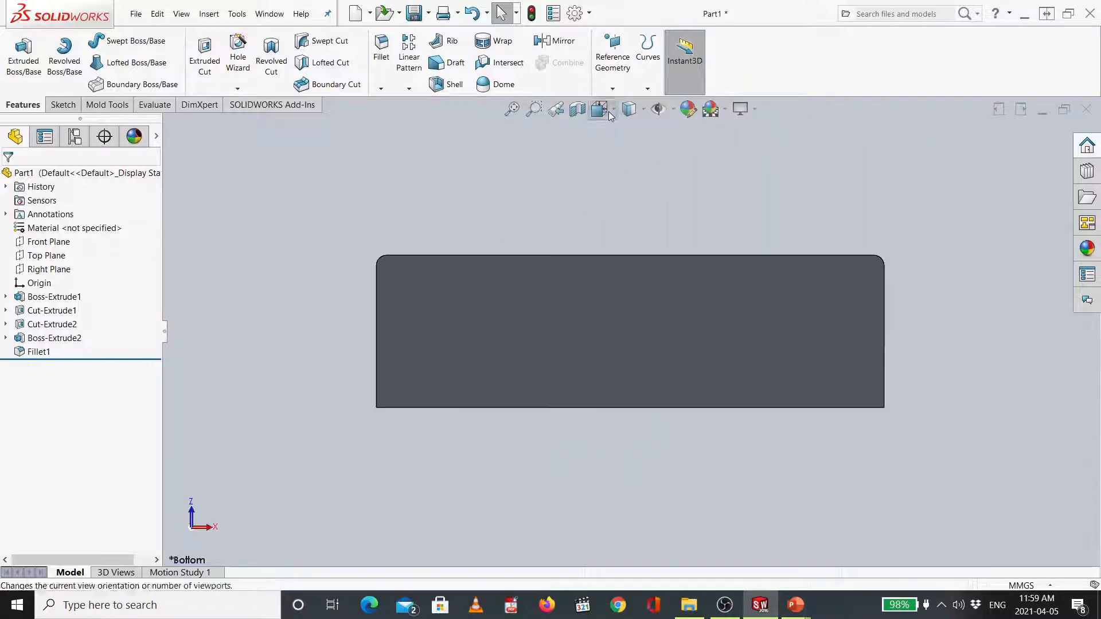
- Compare the bracket in the isometric, dimetric and trimetric views, ending on the trimetric orientation
left_click(603, 111)
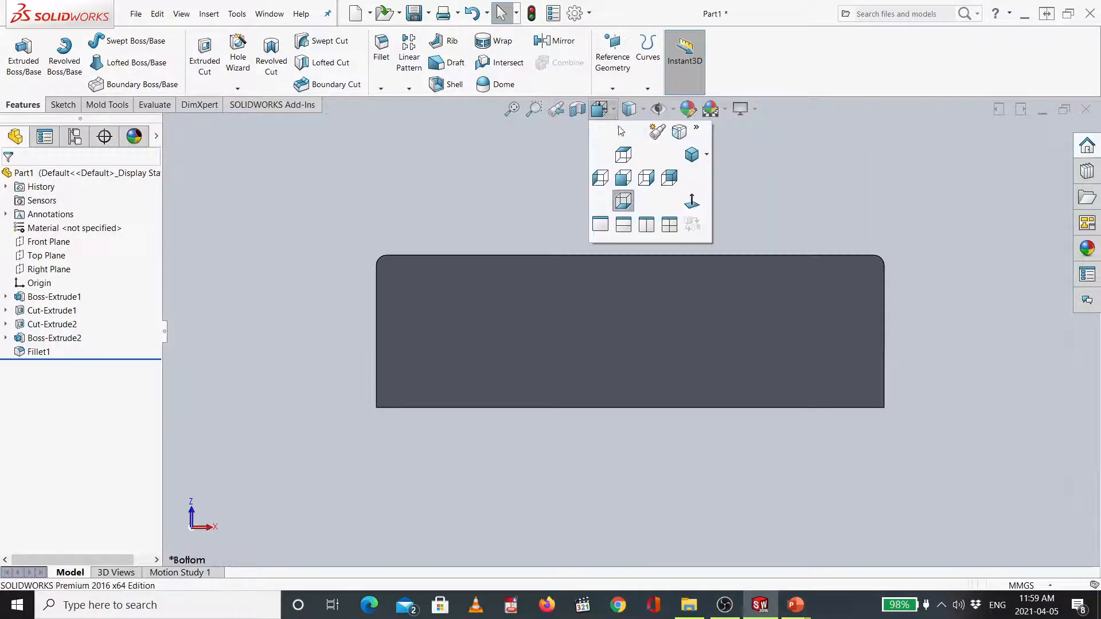
left_click(709, 156)
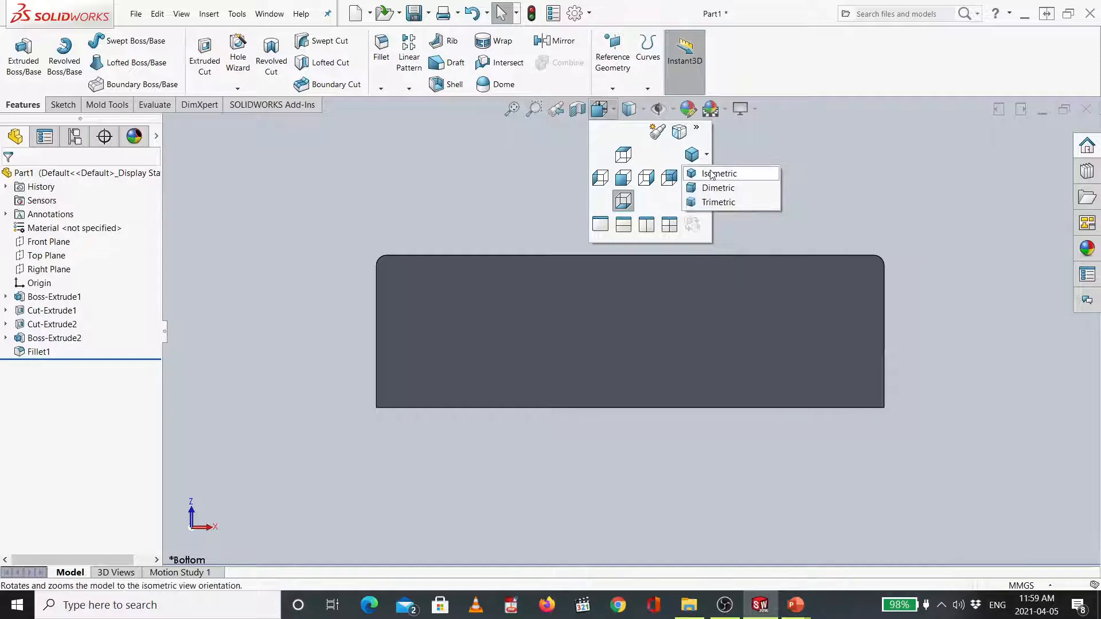
left_click(711, 172)
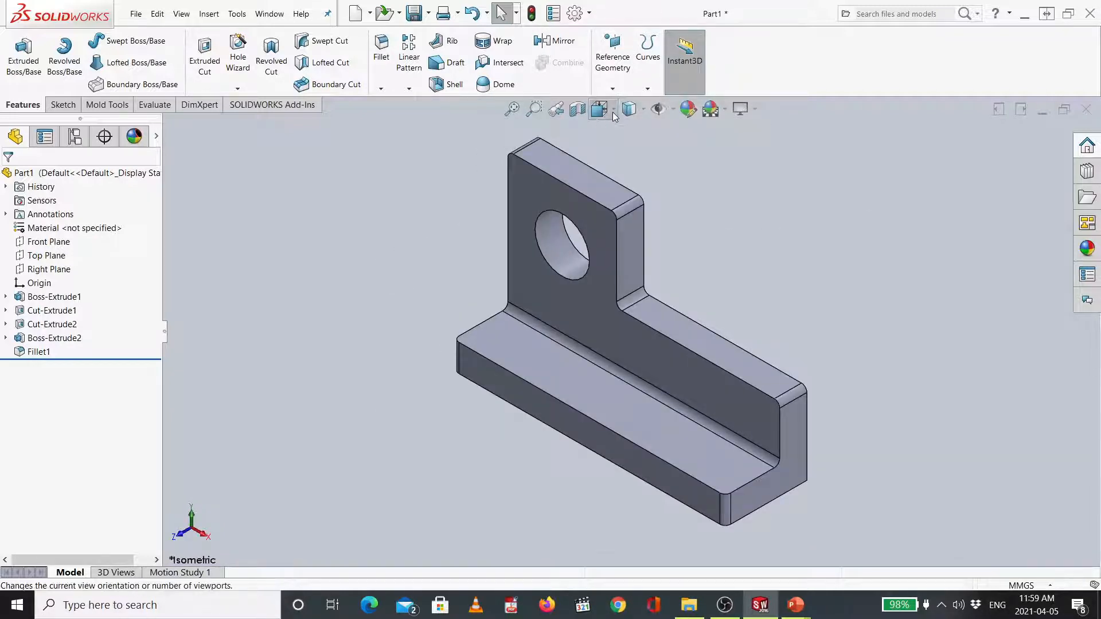
left_click(614, 112)
mouse_move(616, 108)
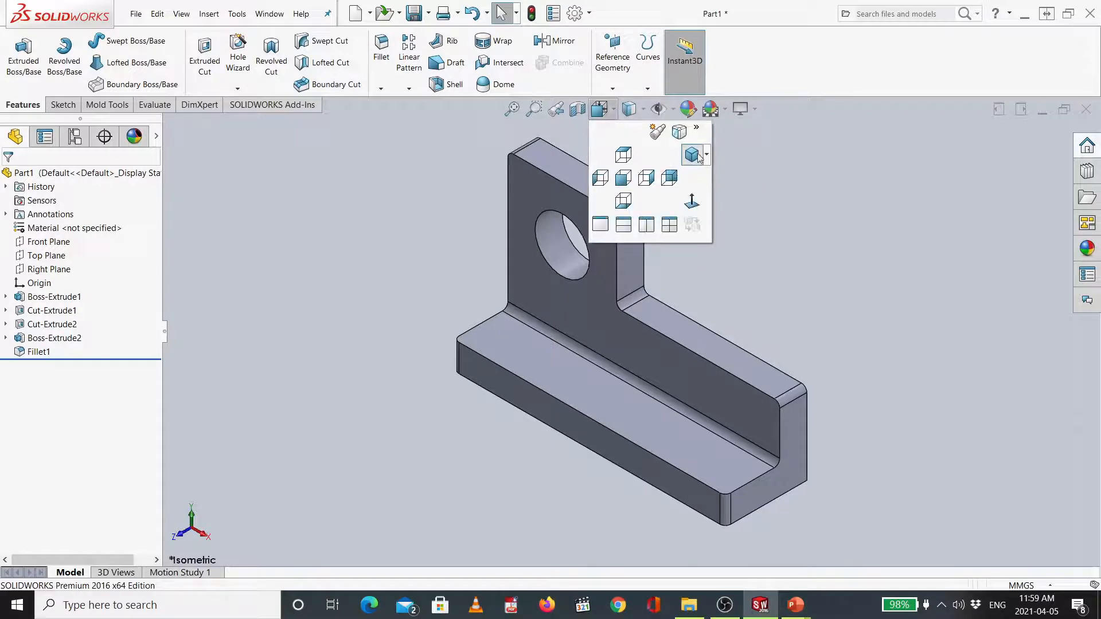
left_click(706, 154)
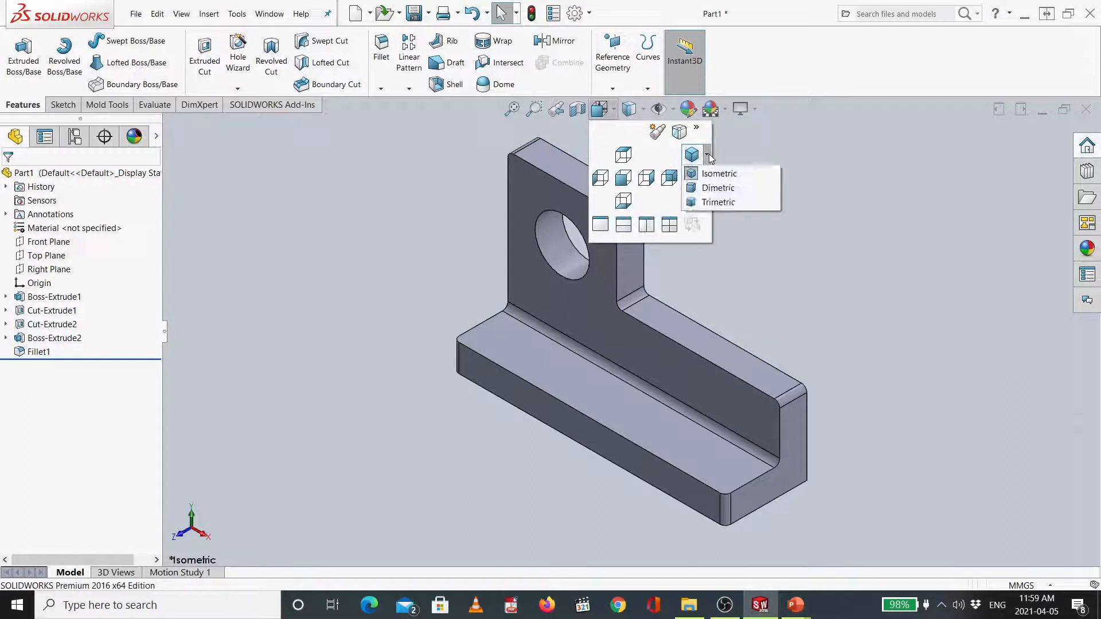
left_click(720, 188)
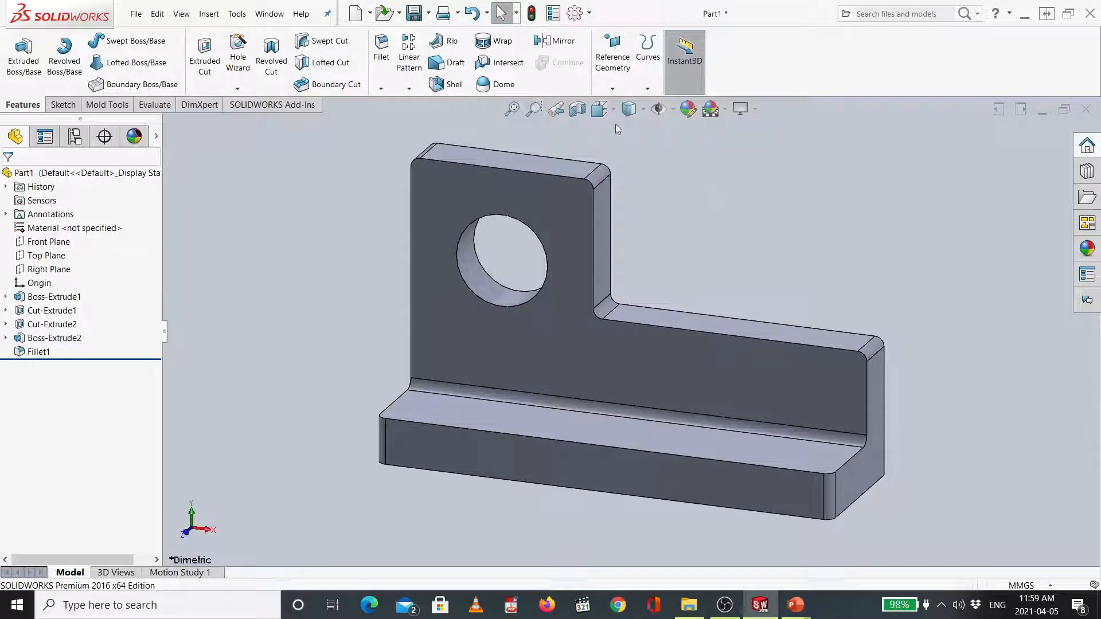
left_click(629, 109)
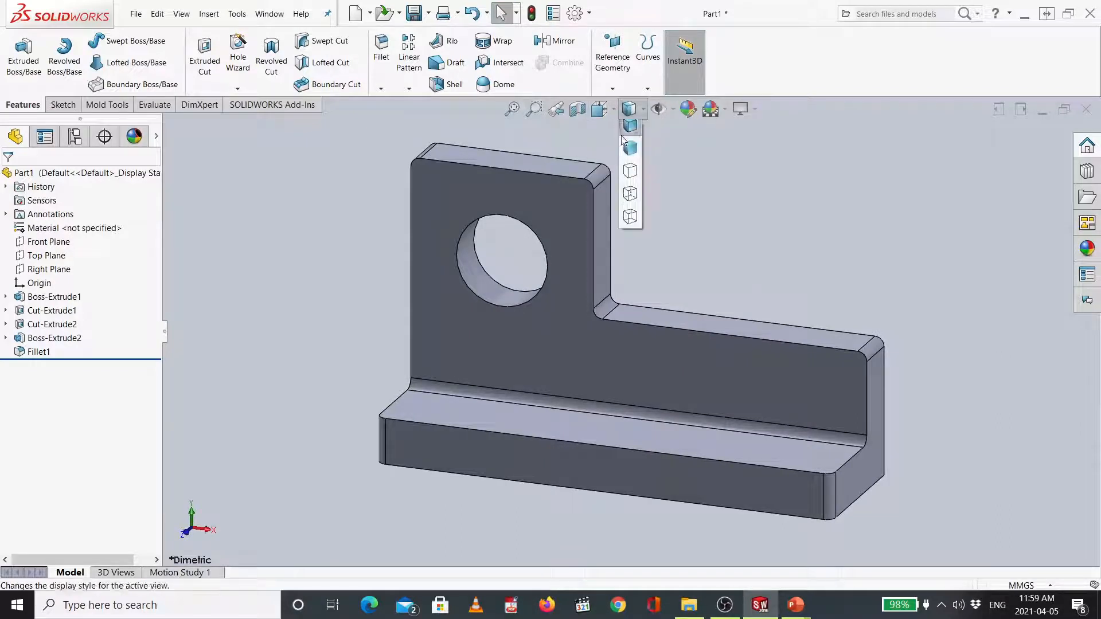
left_click(599, 109)
left_click(707, 154)
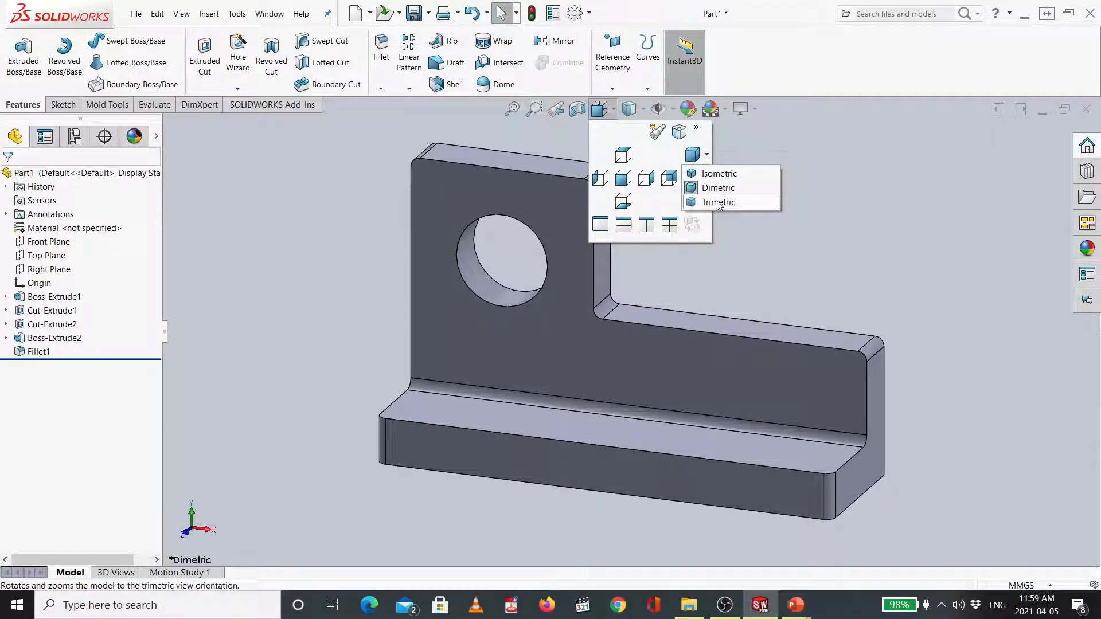
left_click(737, 207)
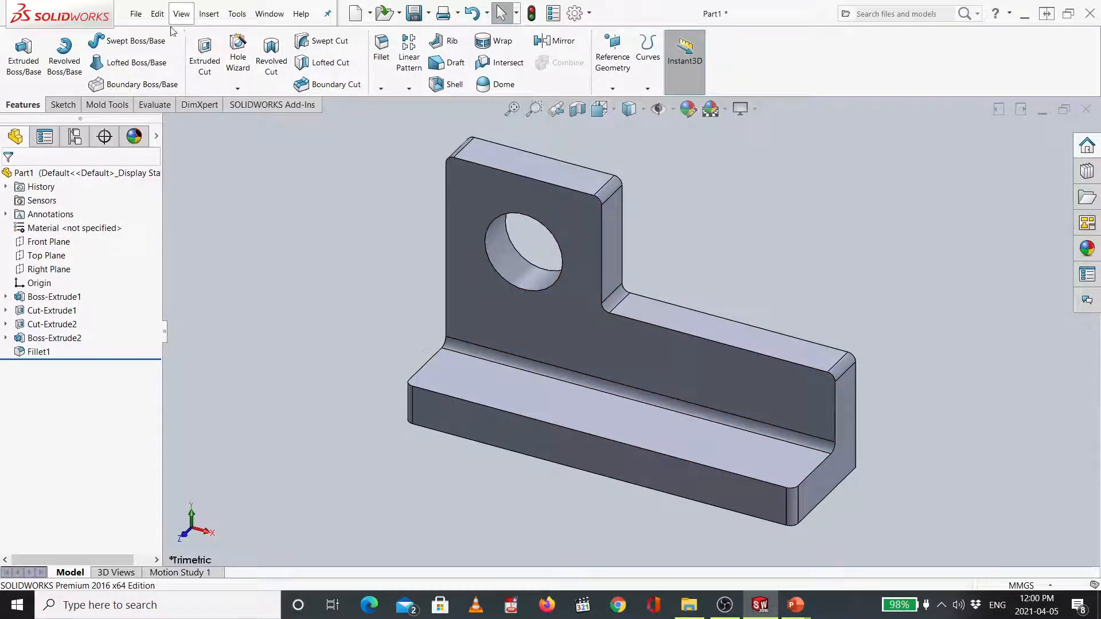
- Save the part as Part1 in the New folder on the desktop
left_click(136, 15)
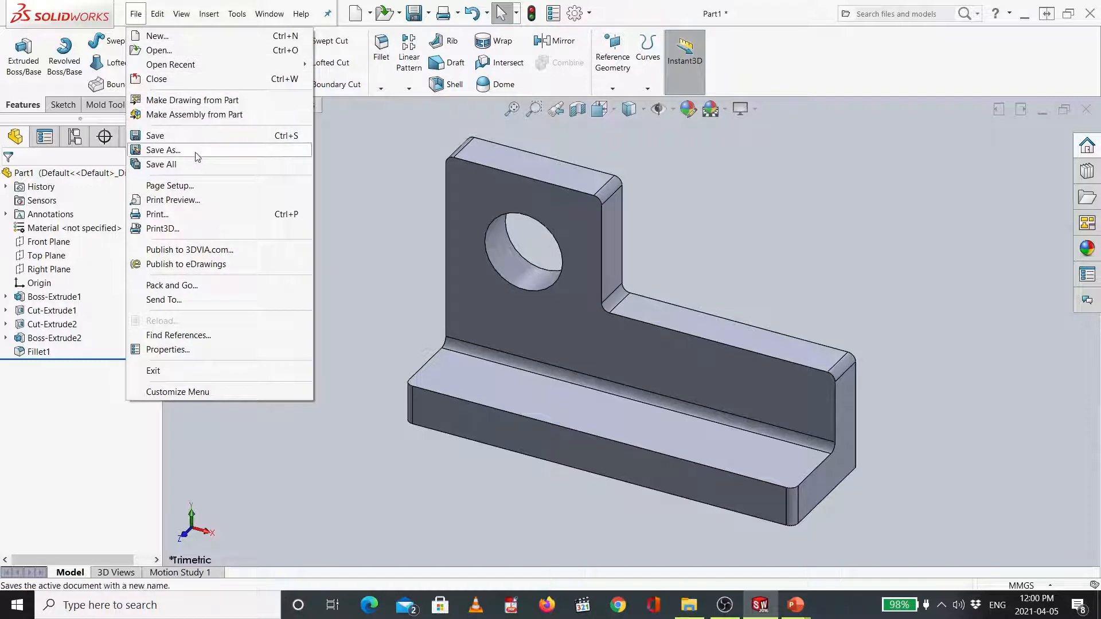
left_click(199, 138)
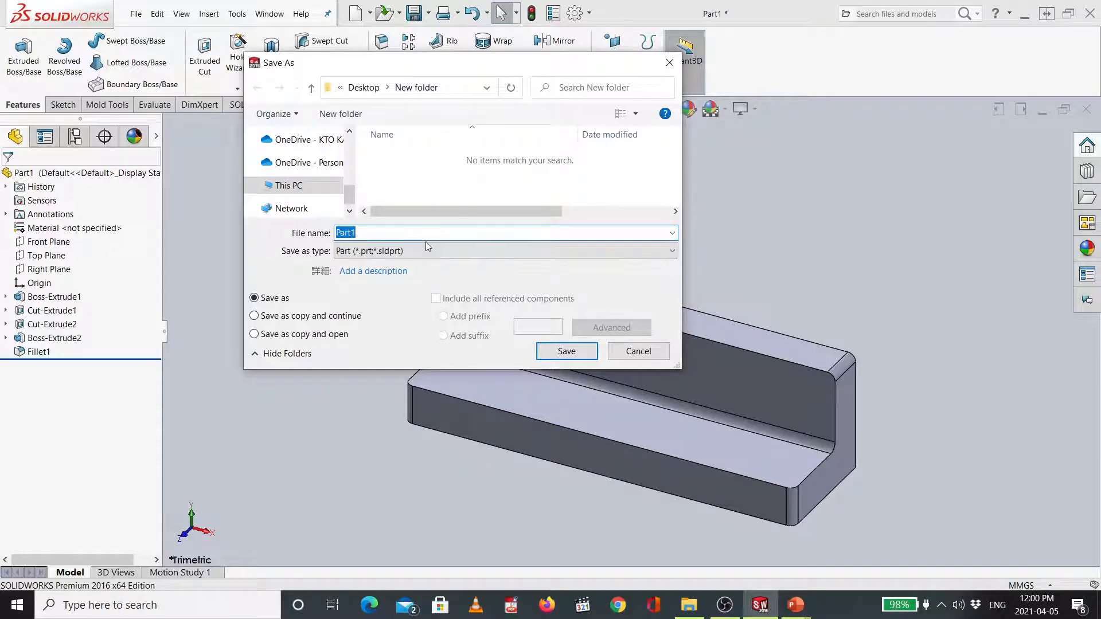
left_click(566, 347)
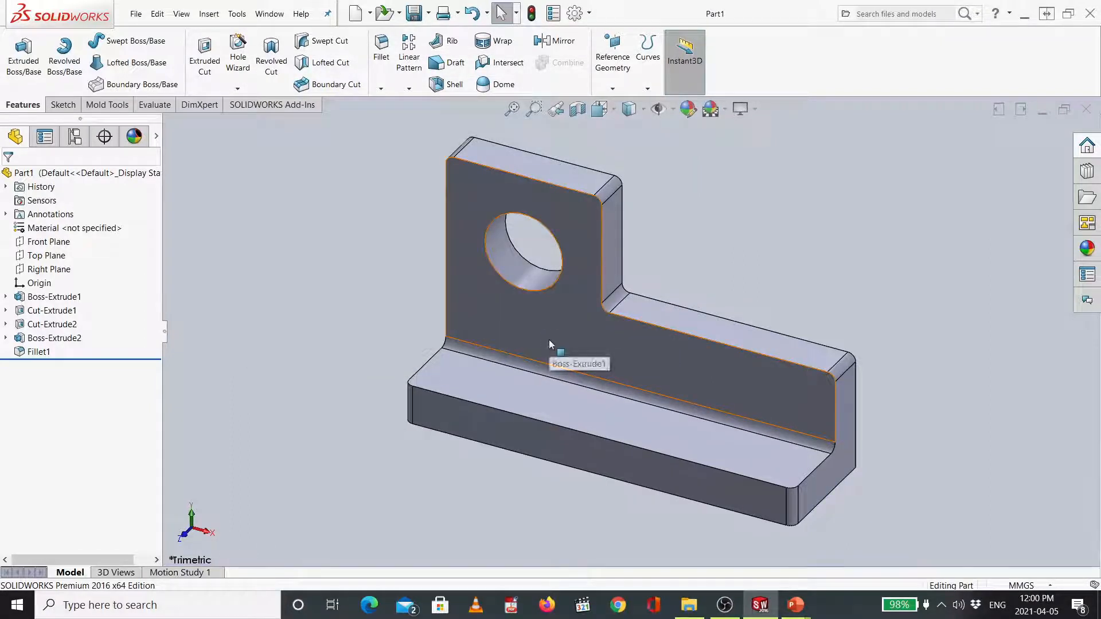
left_click(142, 20)
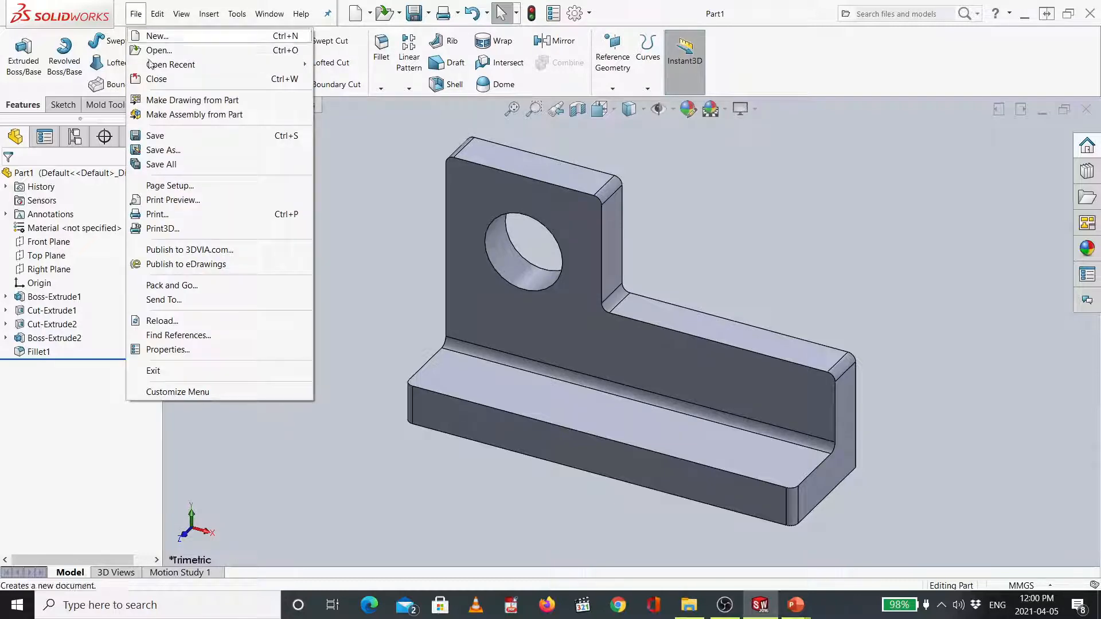
left_click(171, 150)
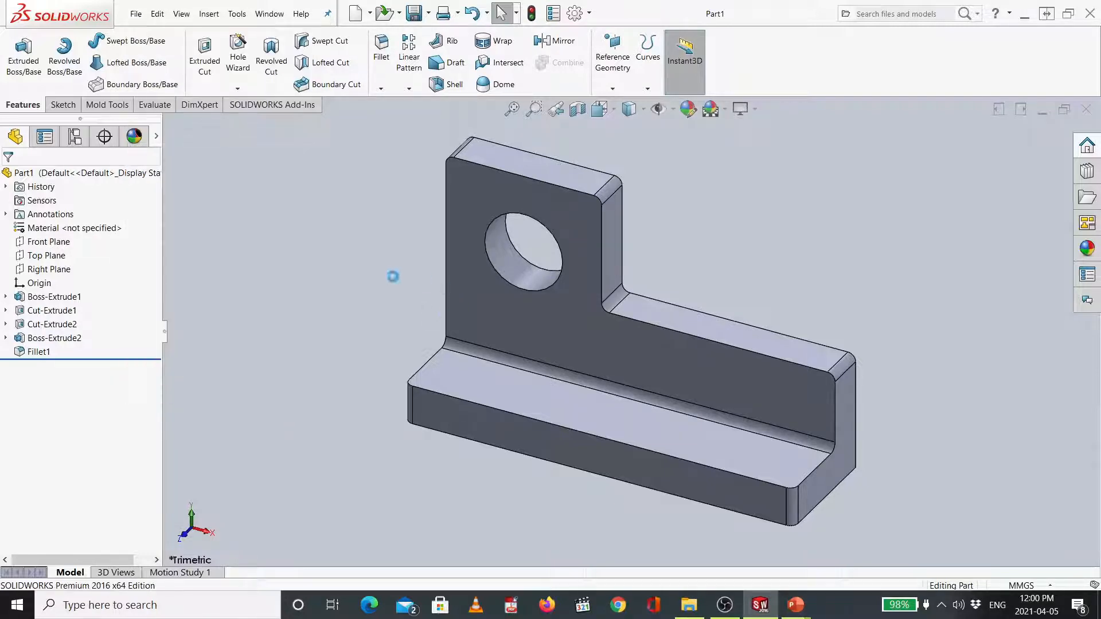
left_click(353, 253)
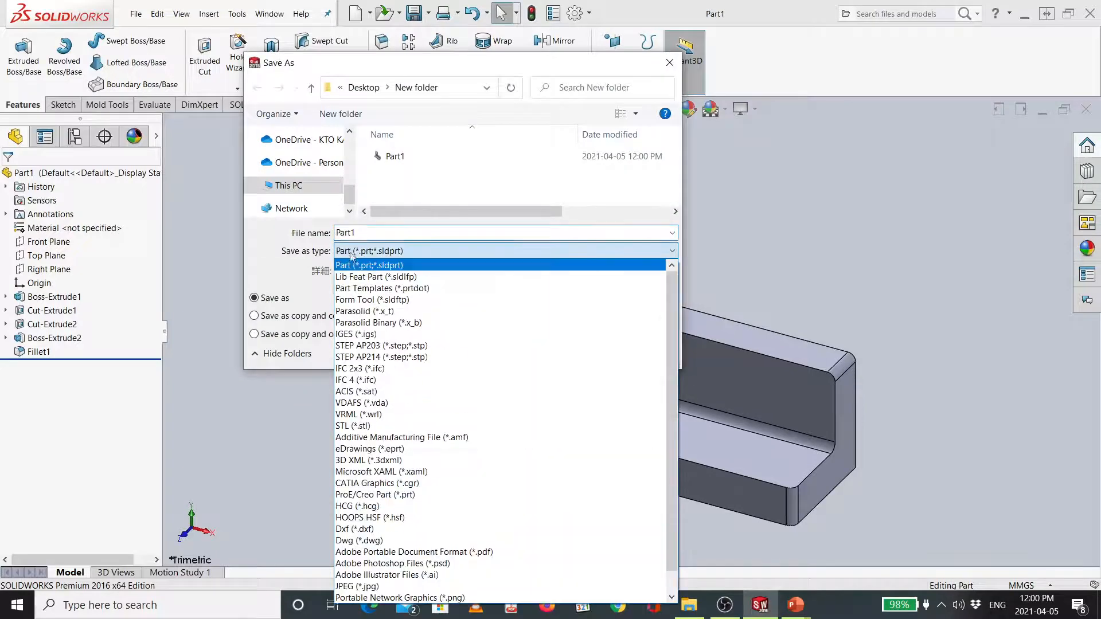
left_click(388, 258)
left_click(637, 357)
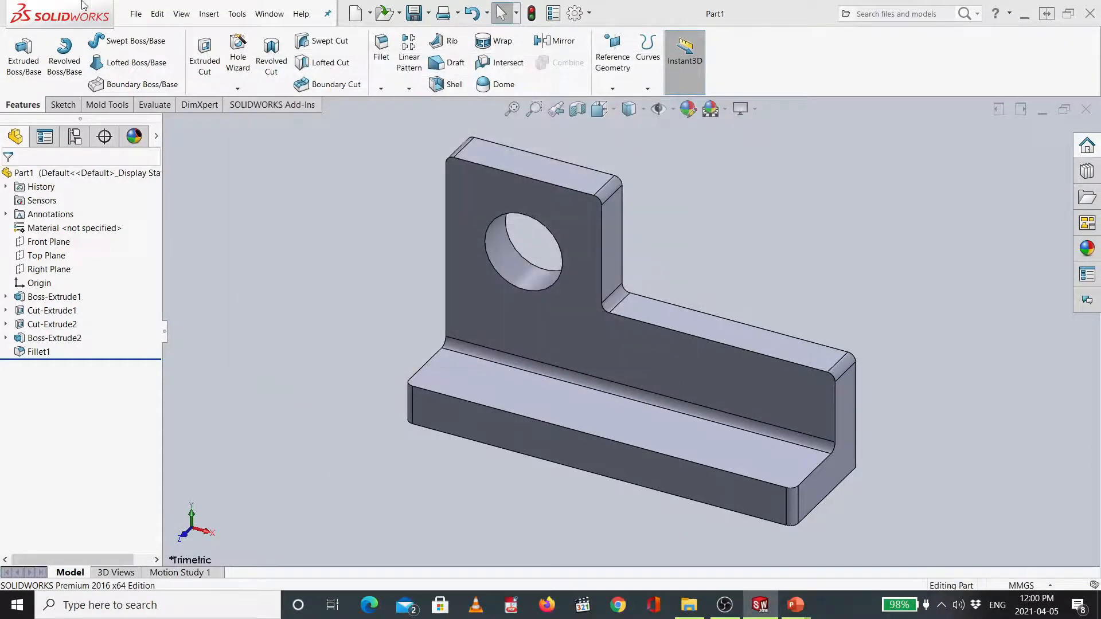
- Export the part as an Adobe PDF file named aaaaaaa in the same folder and close the part window
left_click(136, 14)
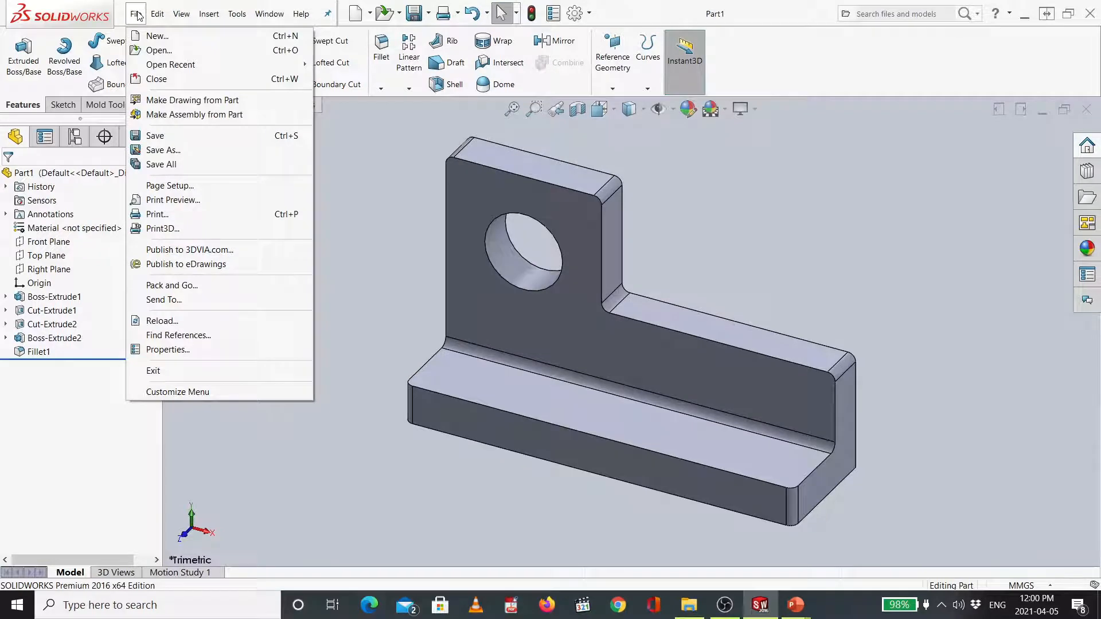
left_click(165, 150)
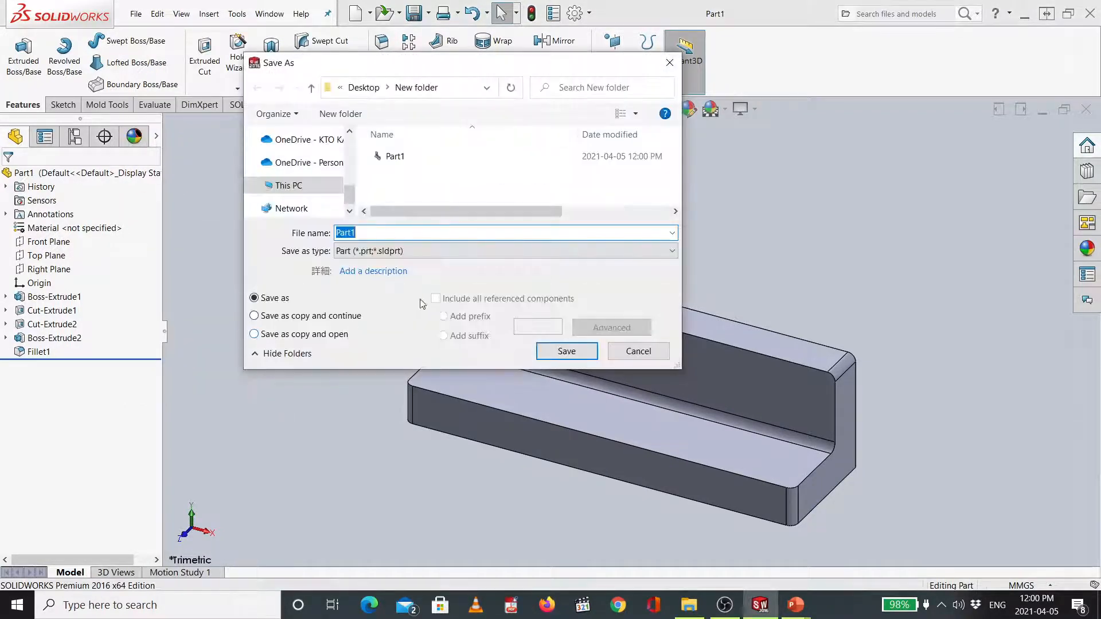
left_click(437, 251)
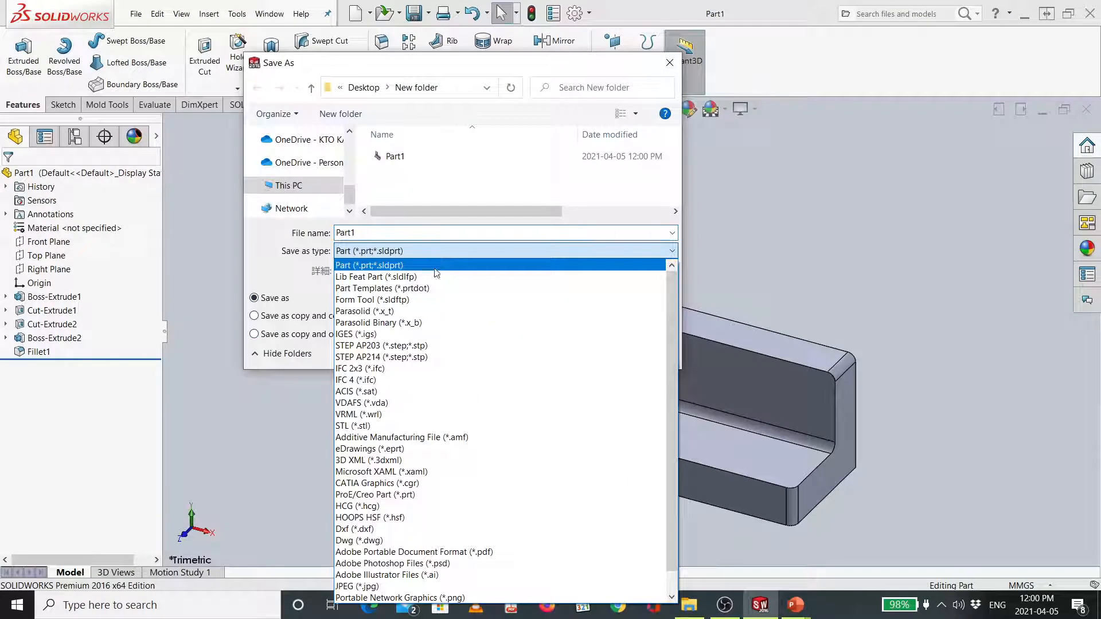
left_click(453, 552)
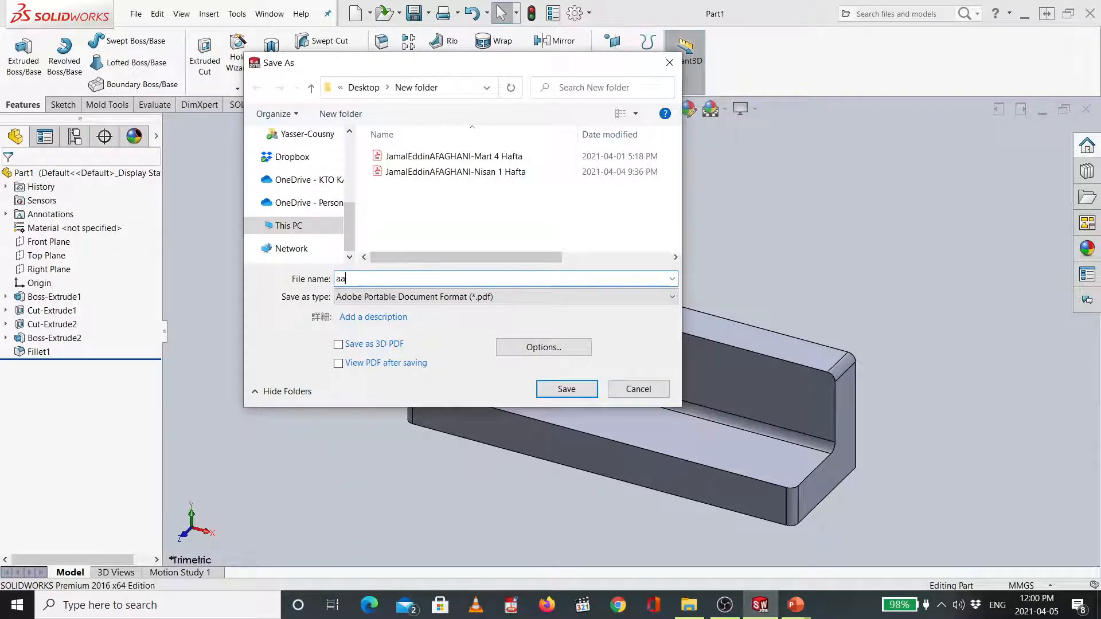
left_click(390, 279)
type("aaaaaaa")
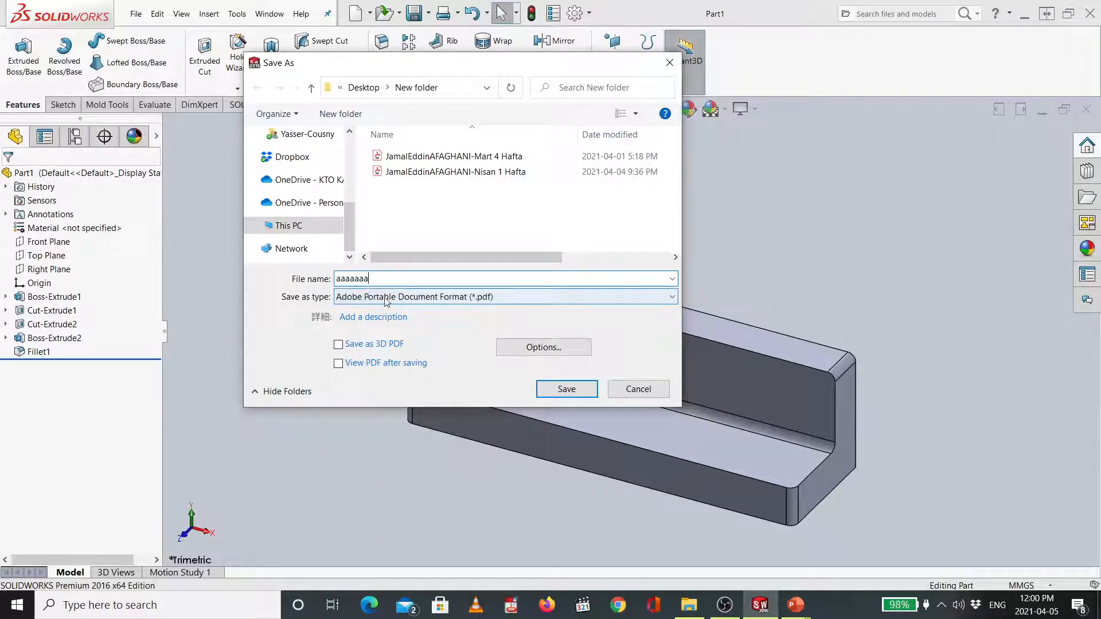
left_click(579, 394)
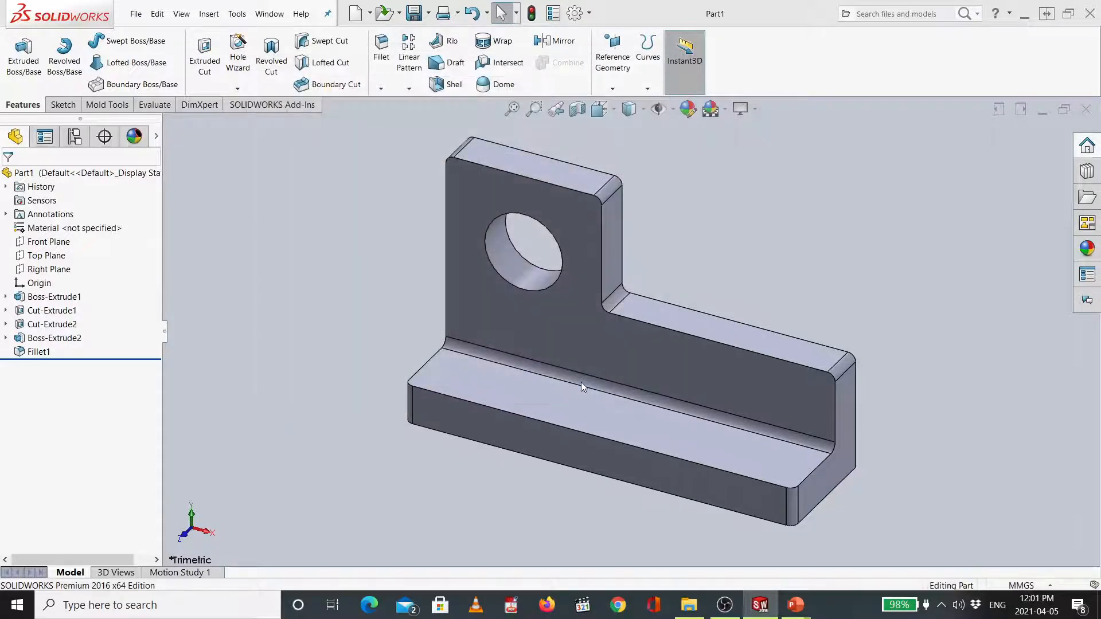
left_click(1089, 110)
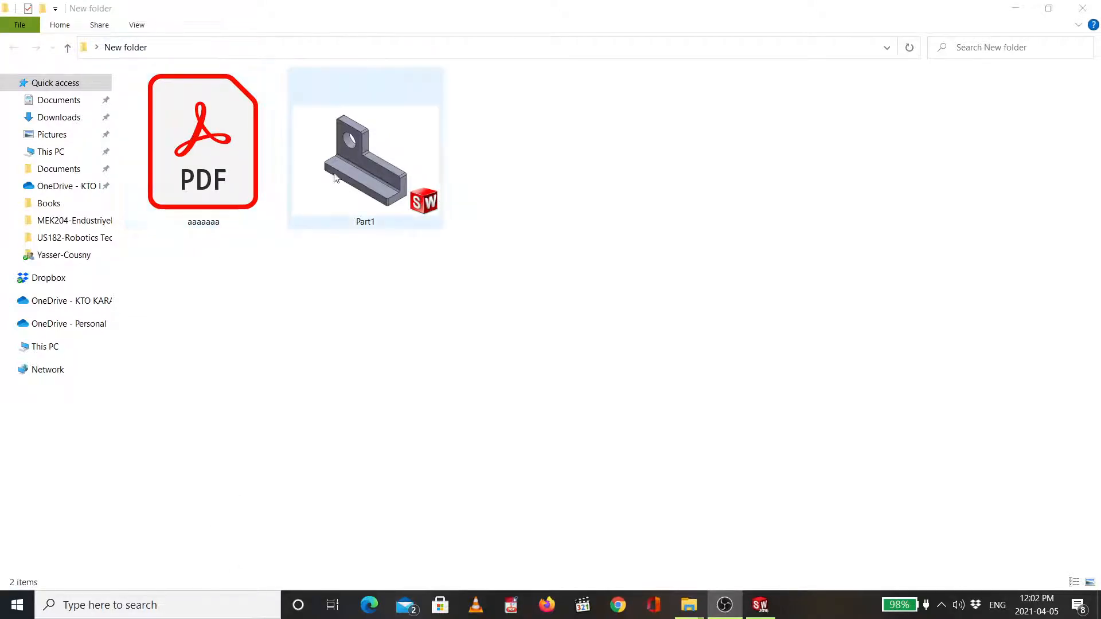
- Open the saved Part1 file from the New folder in SOLIDWORKS and close it again
left_click(366, 164)
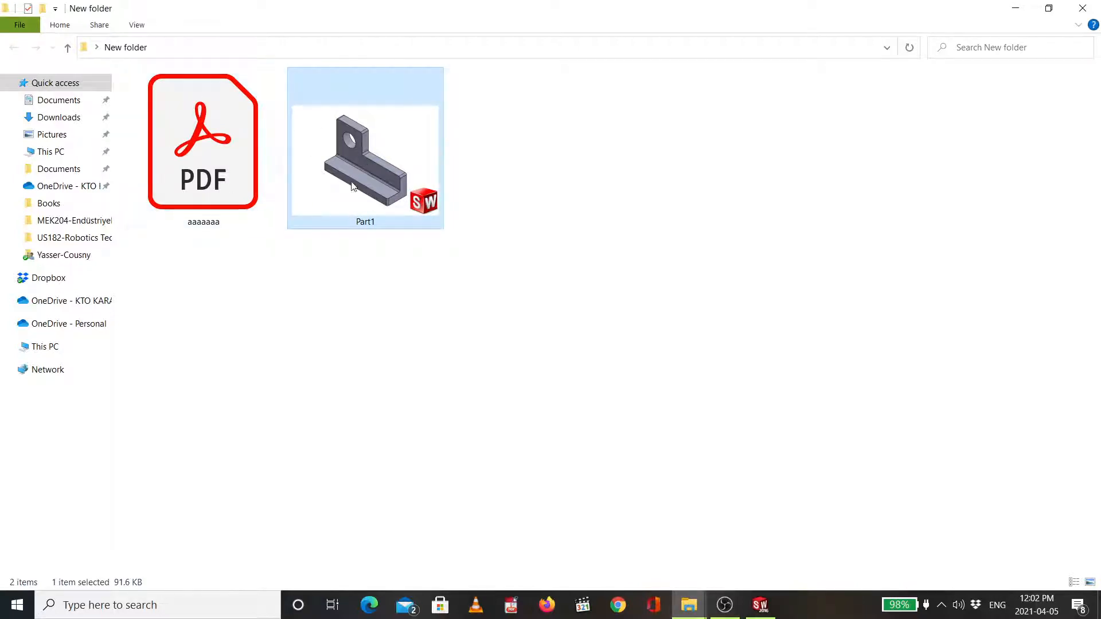
double_click(352, 184)
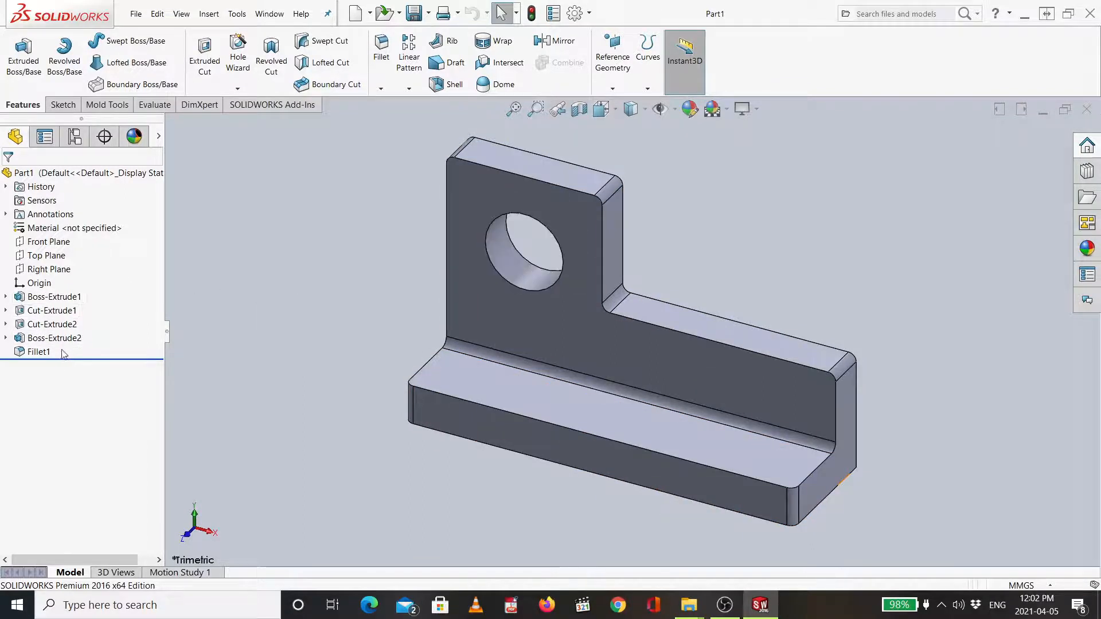
left_click(1087, 109)
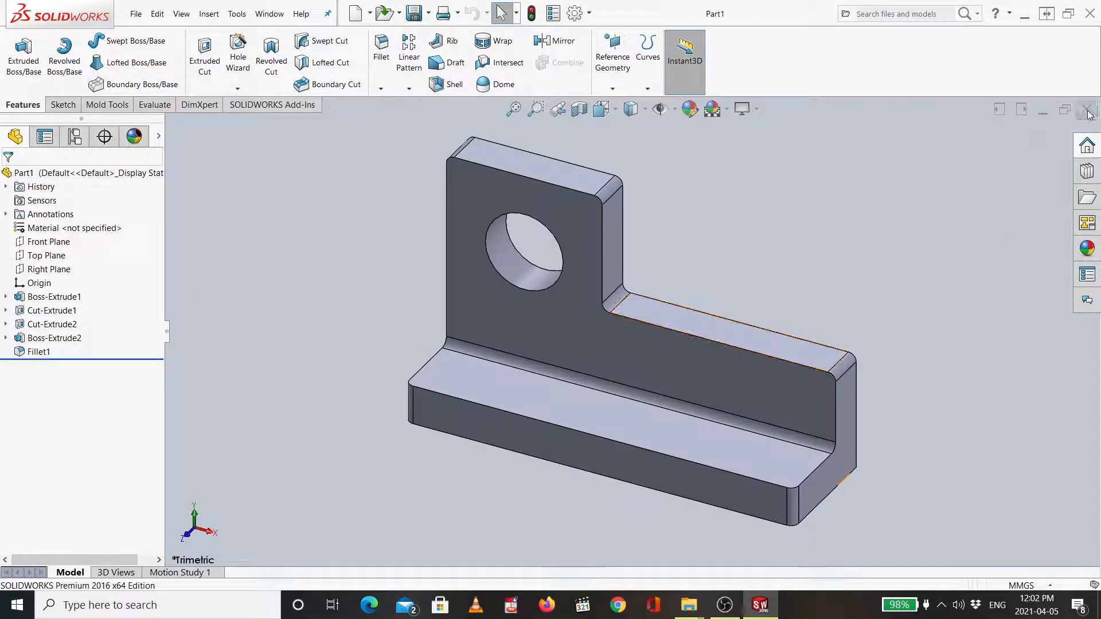
key("alt+Tab")
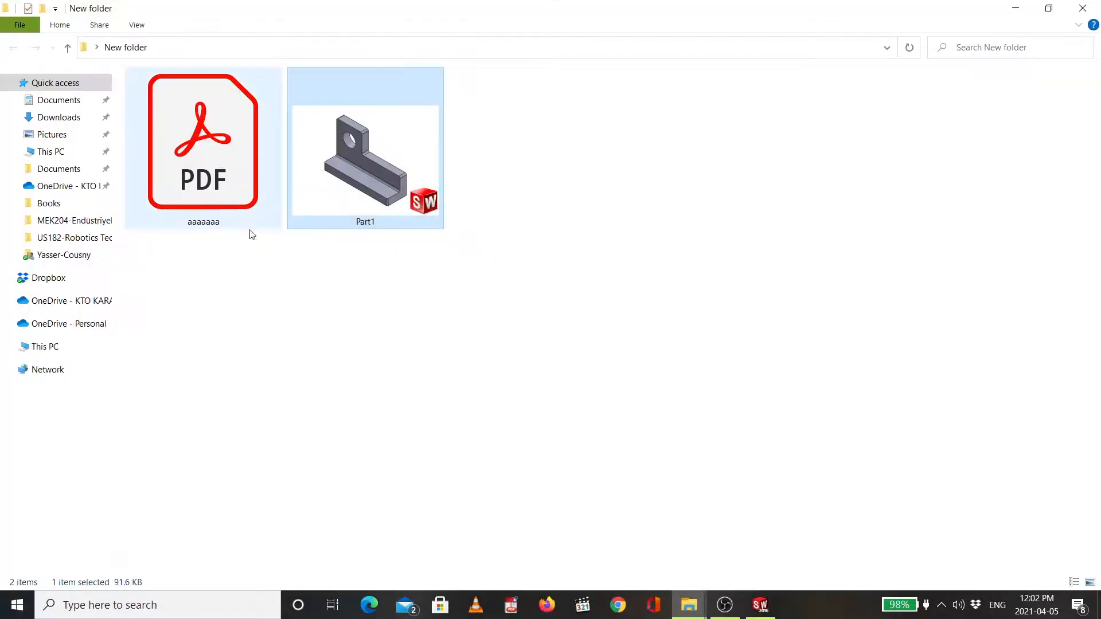
- Open the aaaaaaa PDF to inspect the exported bracket view, then close the PDF viewer
left_click(241, 208)
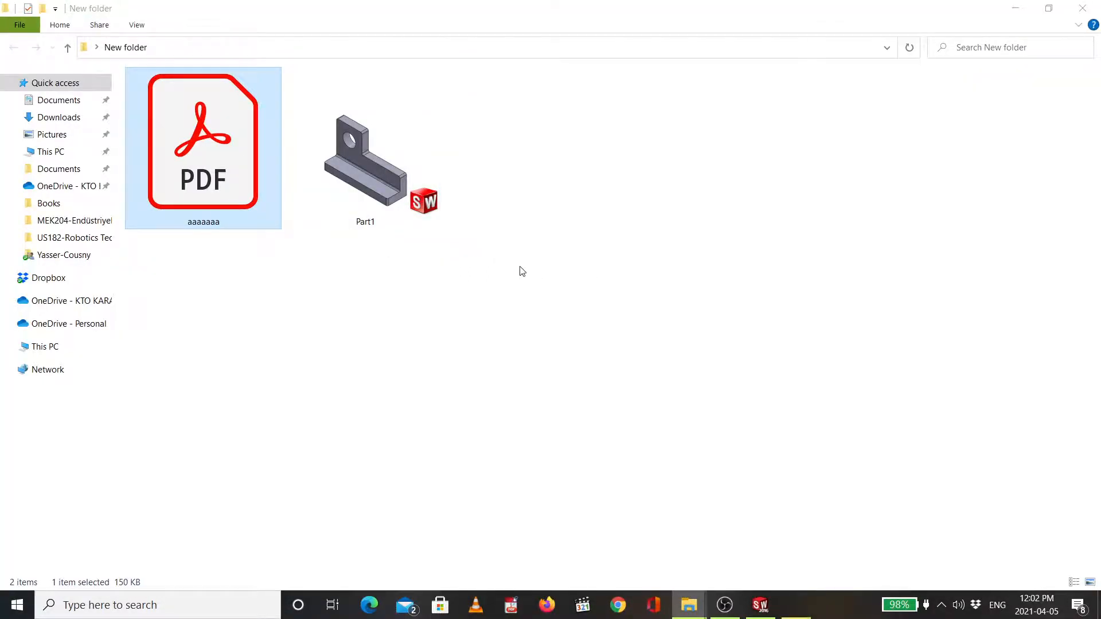
left_click(500, 12)
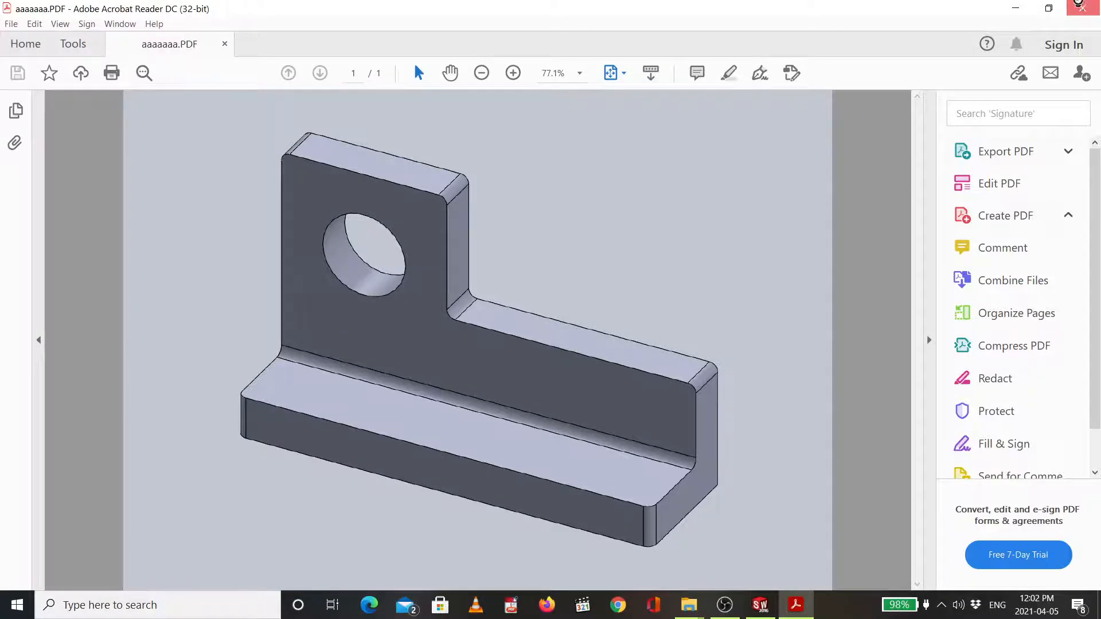
left_click(1081, 6)
- Reopen Part1 in SOLIDWORKS from the New folder
key("alt+Tab")
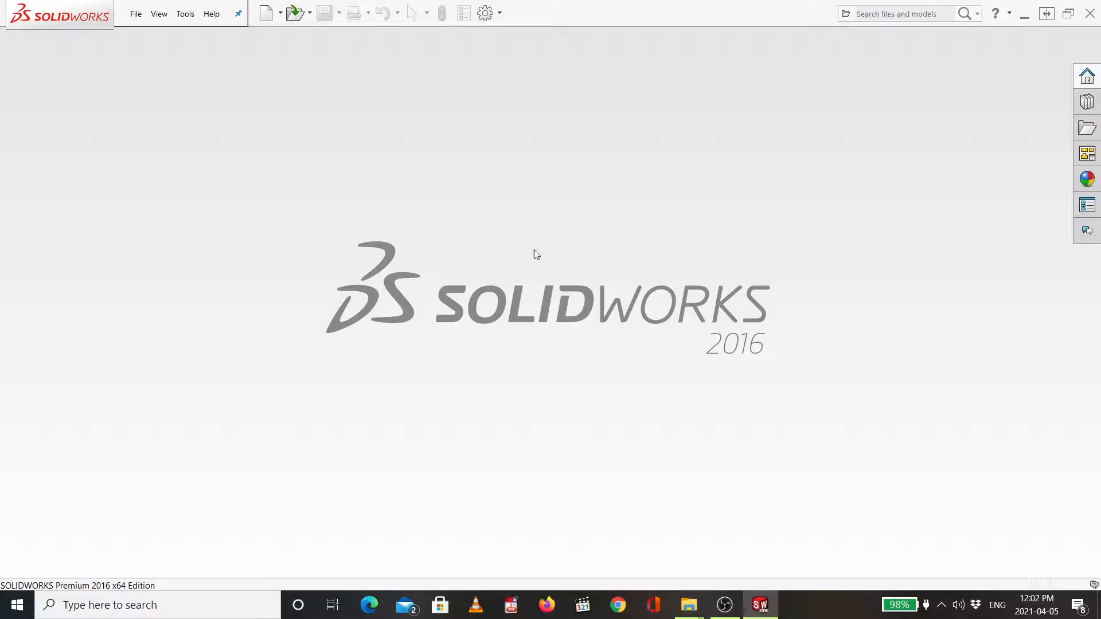
key("alt+Tab")
double_click(393, 159)
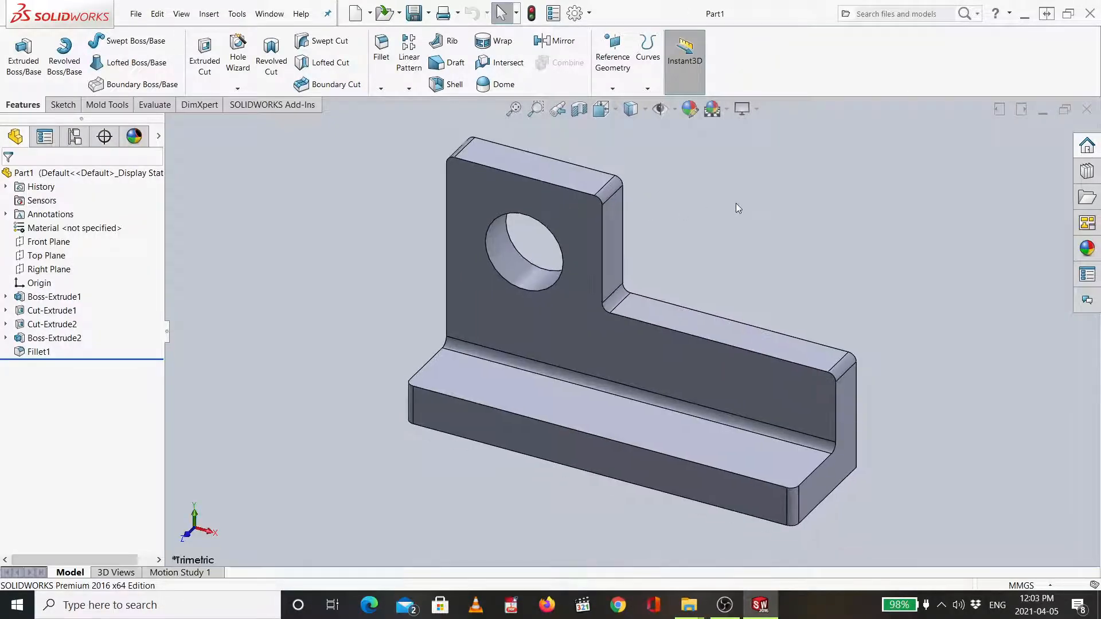
- Export the rotated bracket view as an Adobe Portable Document Format file named bbbbbb in the New folder
middle_click_drag(735, 204, 614, 230)
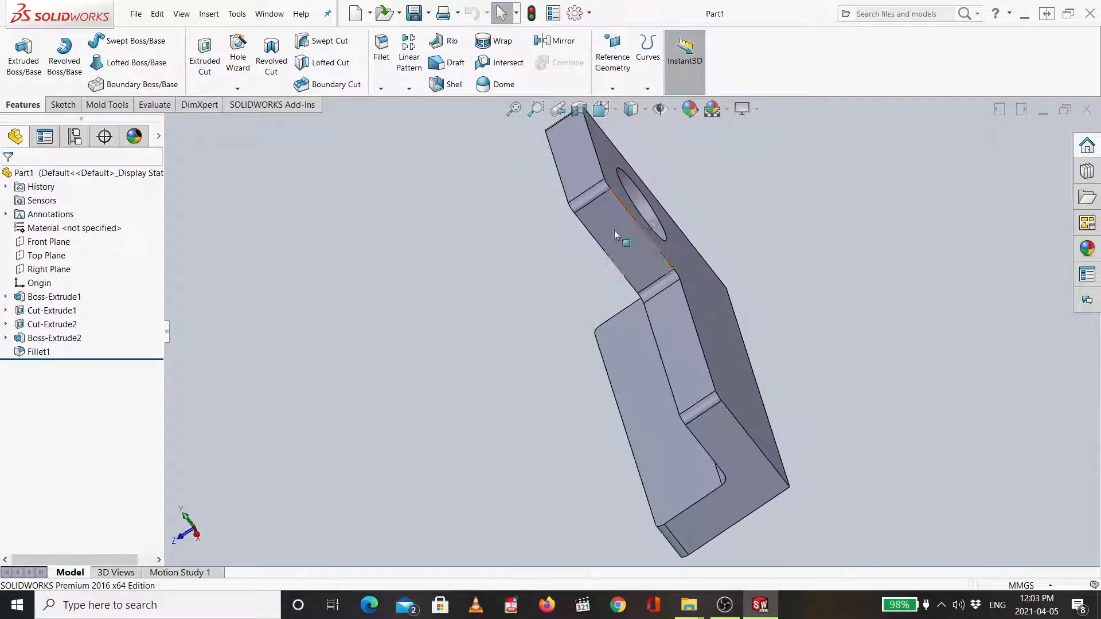
left_click(136, 14)
left_click(166, 150)
left_click(453, 250)
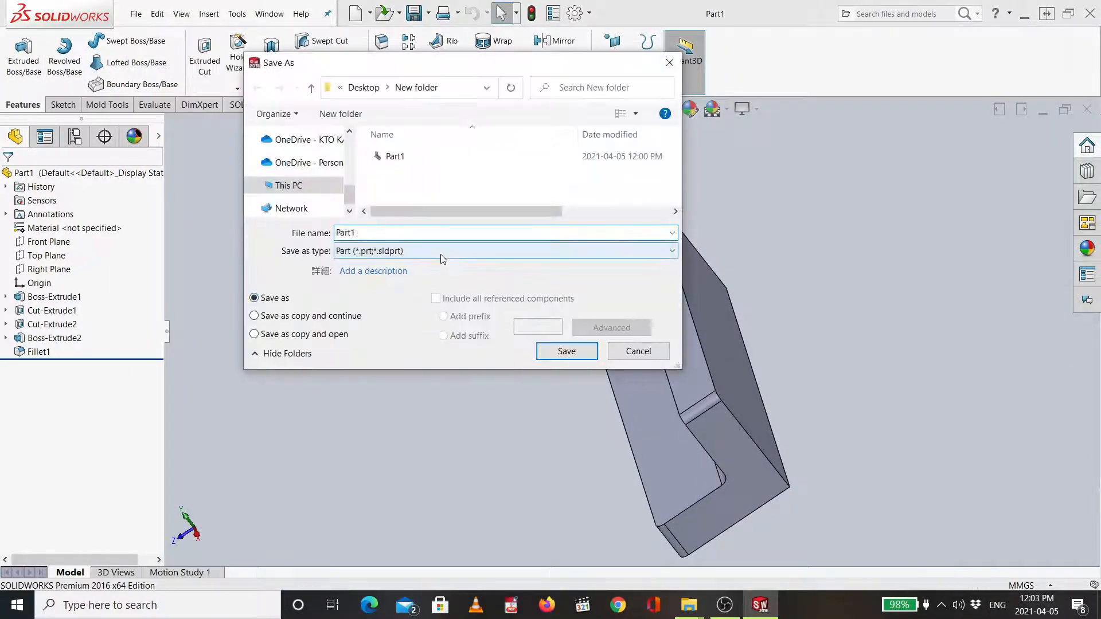
left_click(474, 553)
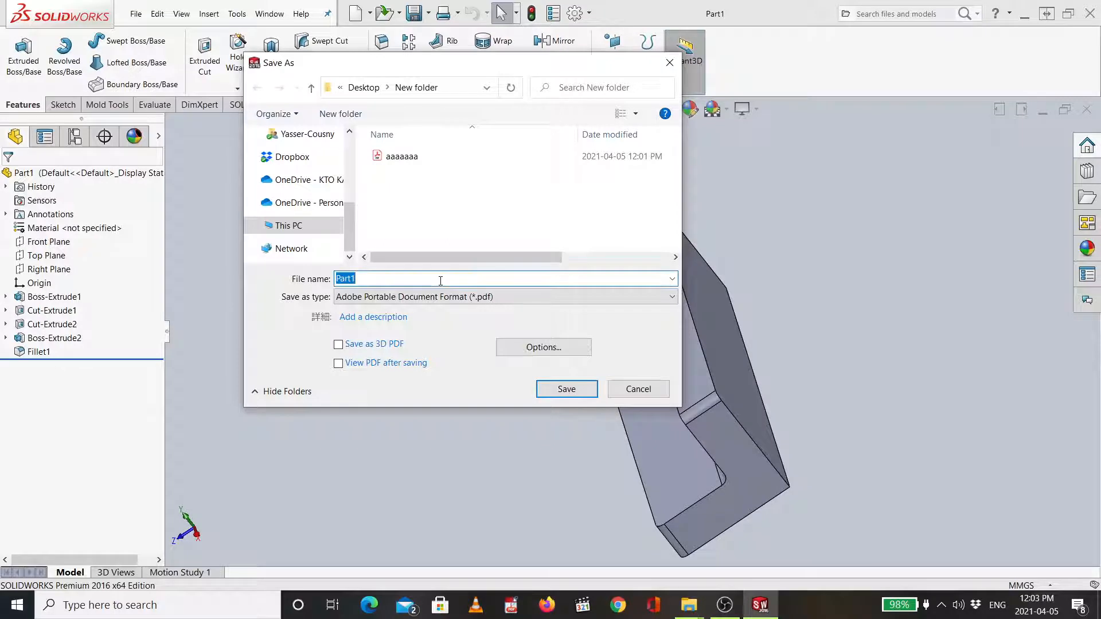
left_click_drag(402, 277, 342, 266)
type("sssssss")
left_click(566, 388)
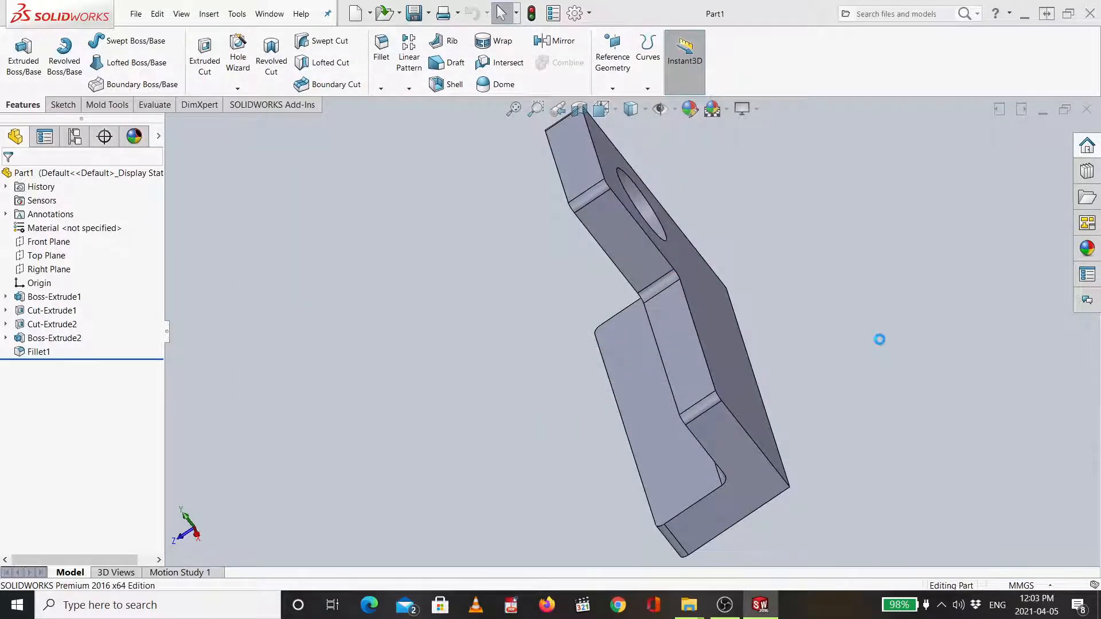
- Open the bbbbbb PDF to check the exported view and return to the part
key("alt+Tab")
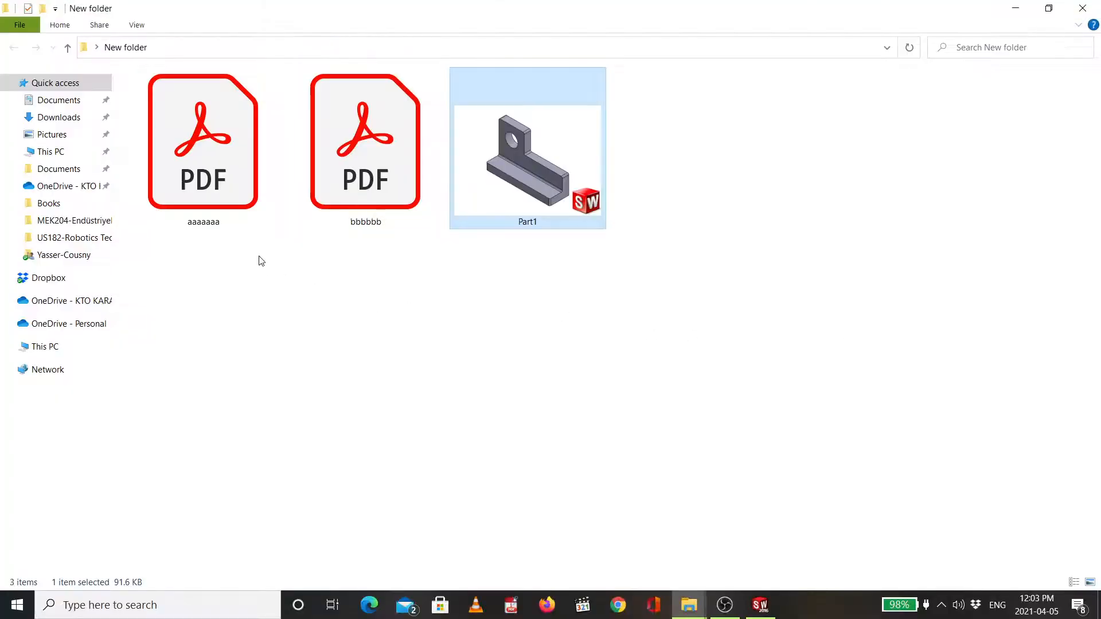
double_click(340, 214)
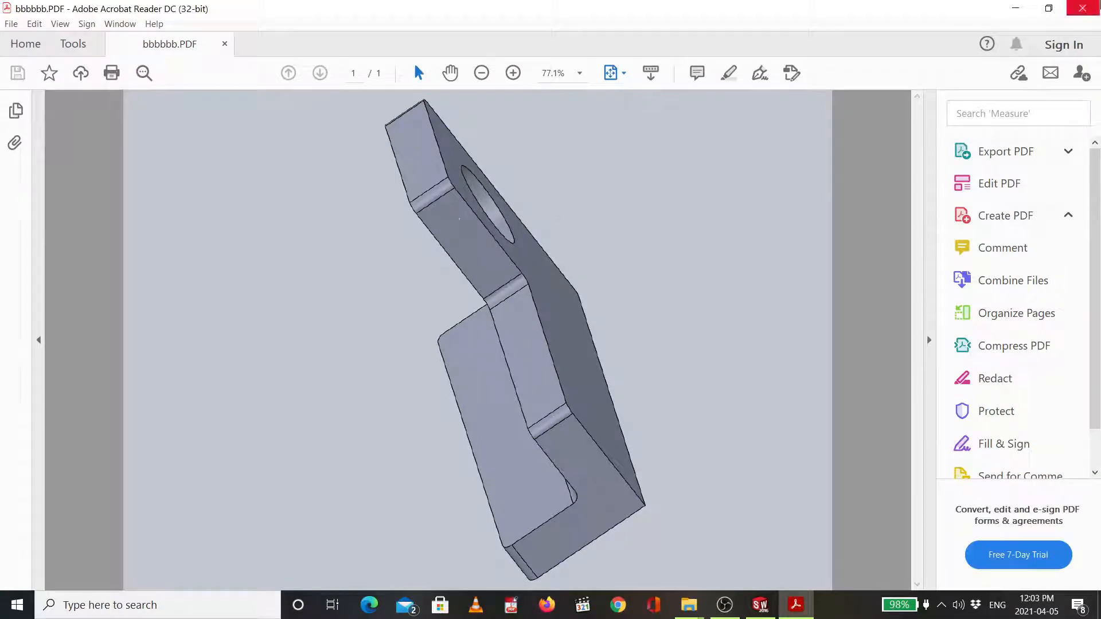
key("alt+Tab")
key("alt+Tab")
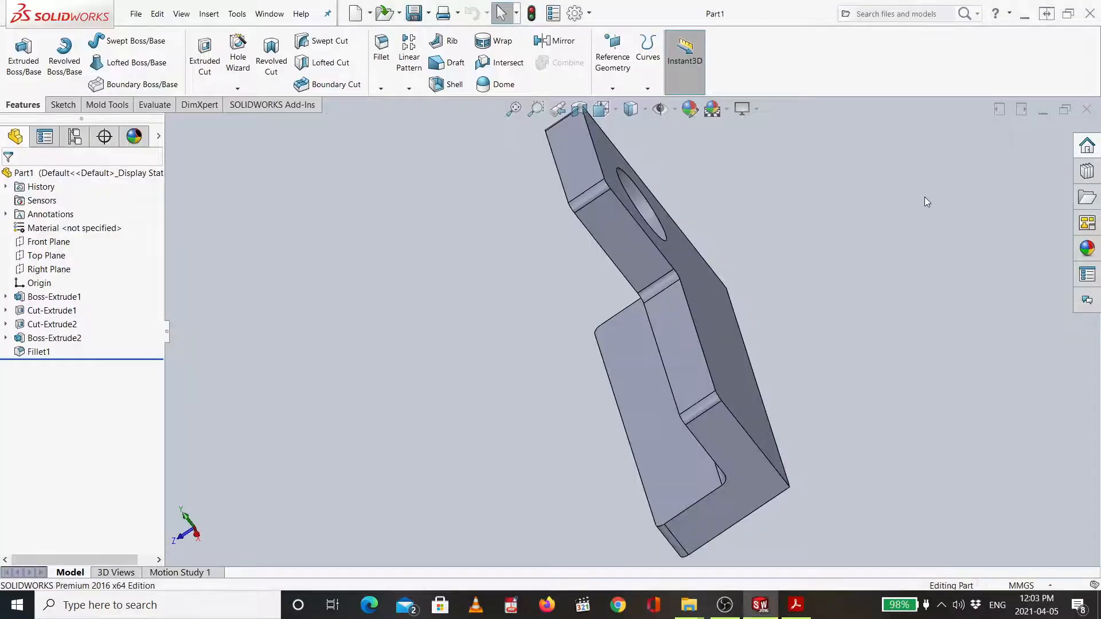
- Return the bracket to the isometric view and close the part window
key("ctrl+7")
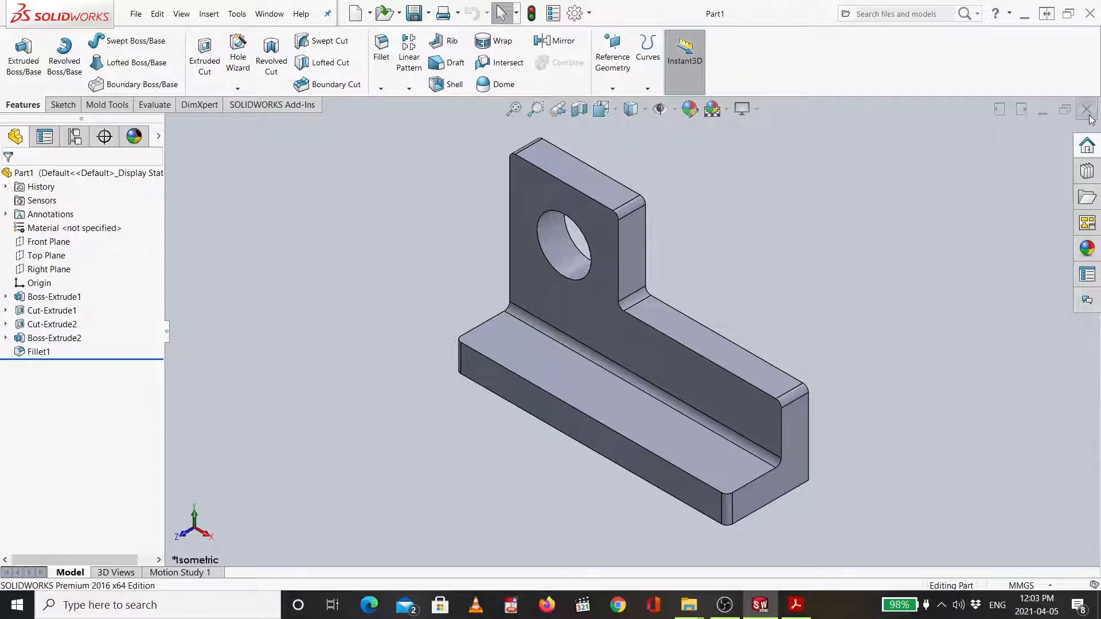
left_click(1090, 116)
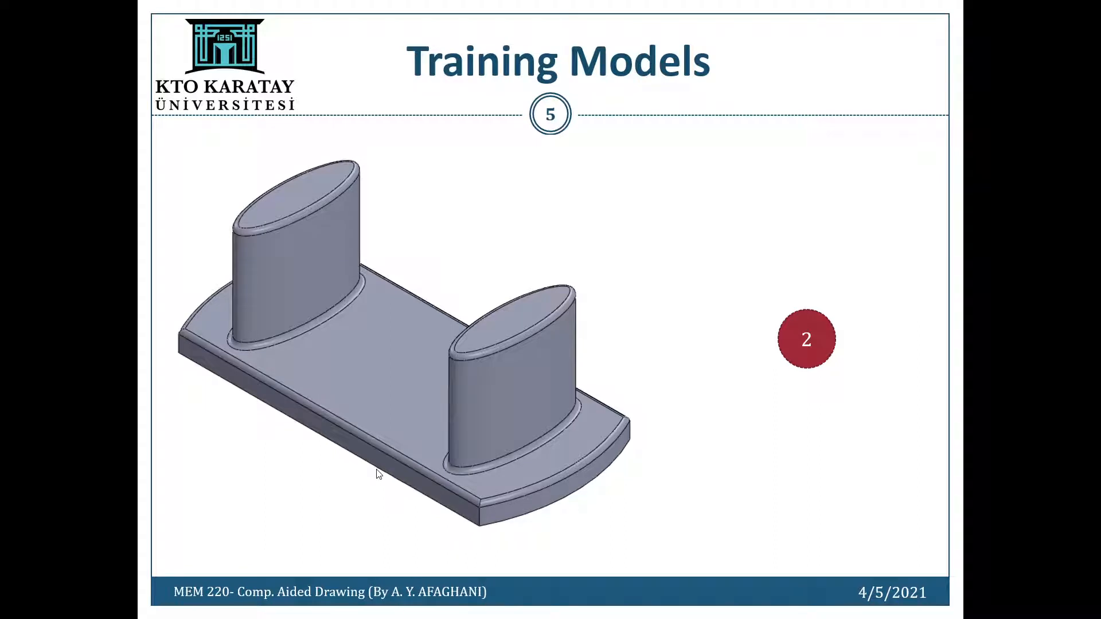
key("ctrl+l")
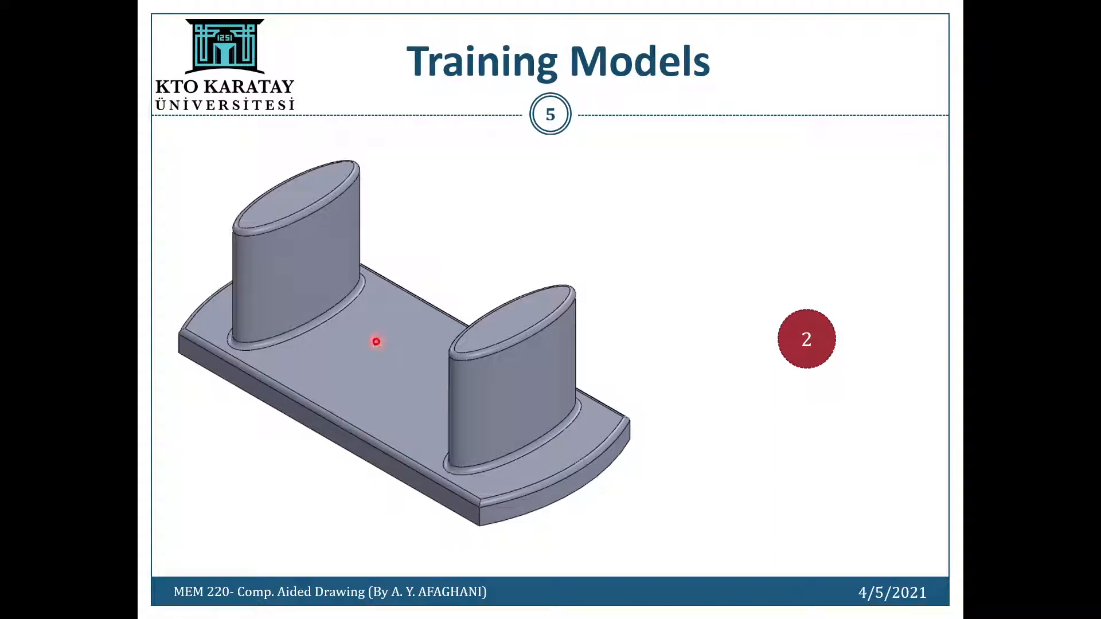
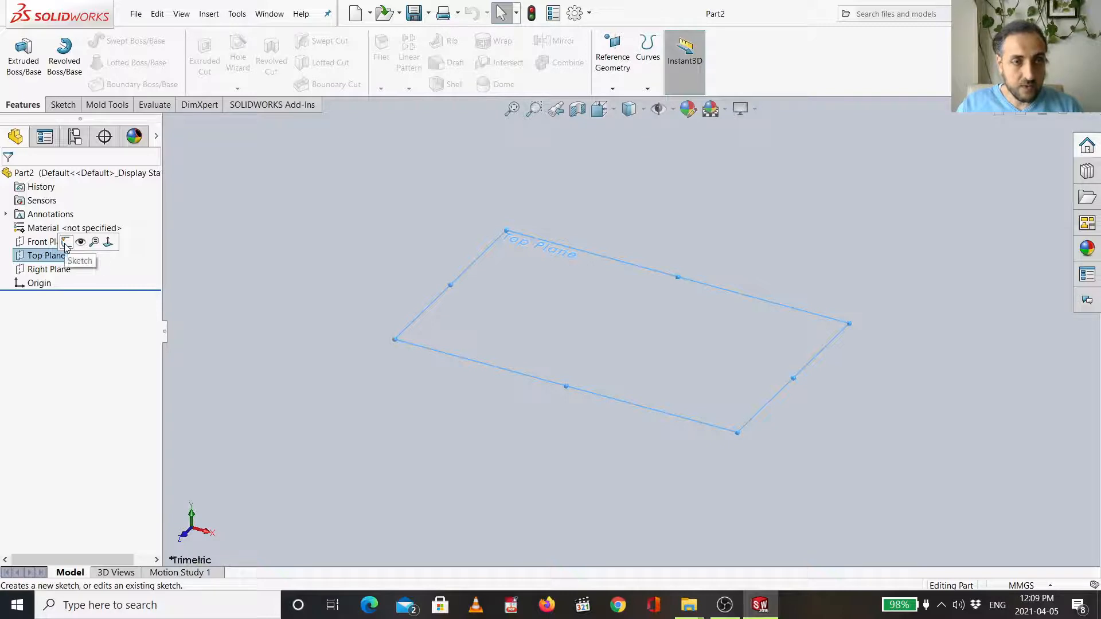
- Start a sketch on the Top Plane and draw a center rectangle at the origin, about 228 mm wide, keeping MMGS units
left_click(67, 243)
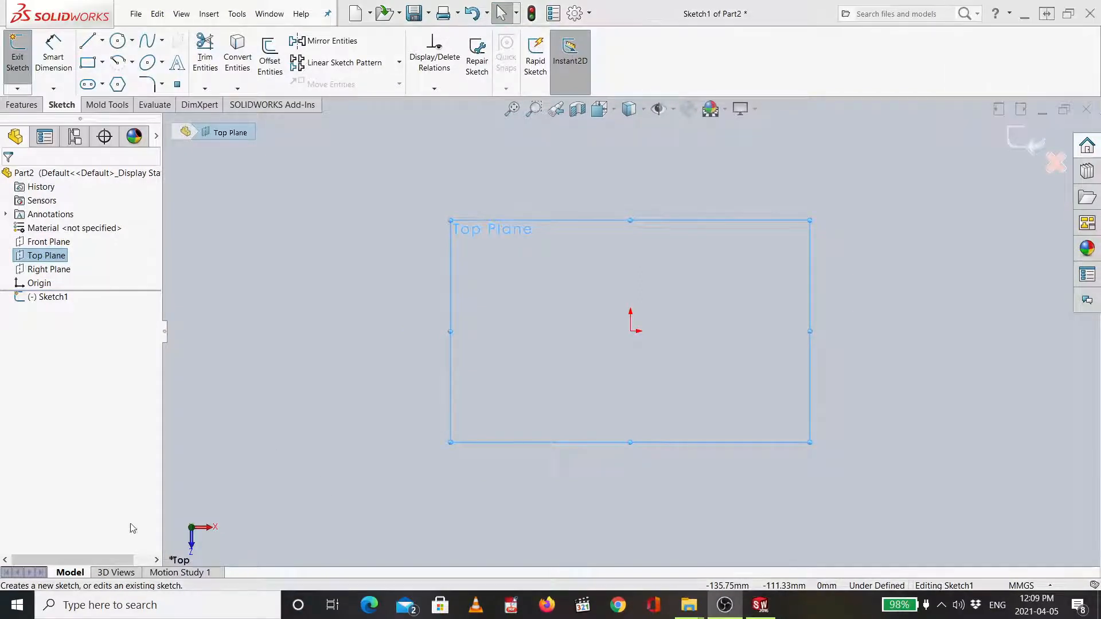
left_click(103, 64)
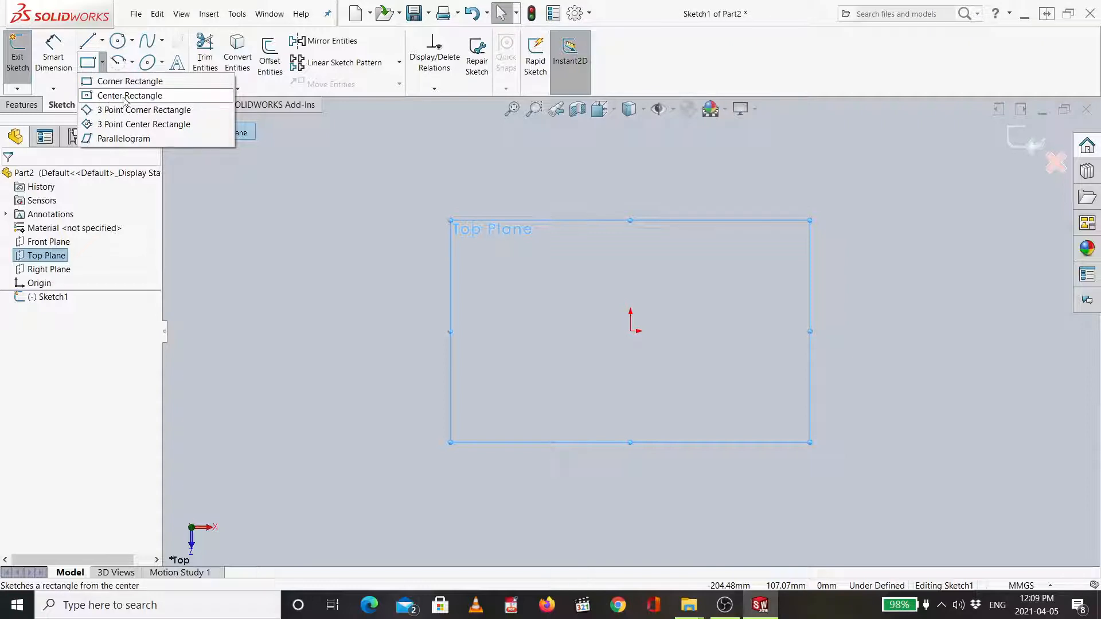
left_click(162, 98)
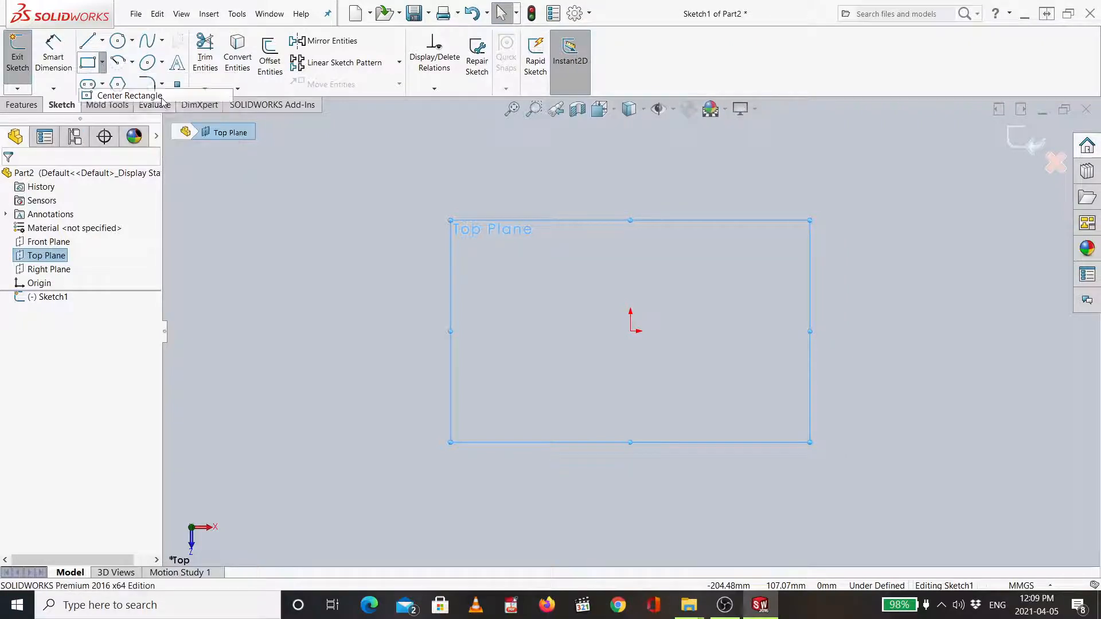
left_click(632, 332)
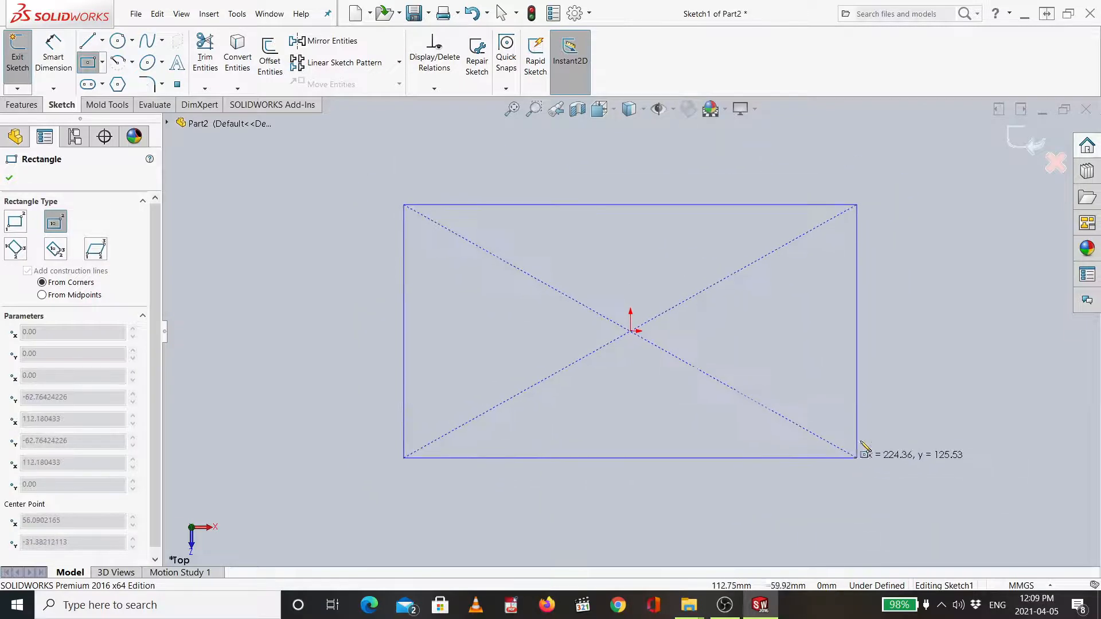
left_click(861, 436)
left_click(1027, 585)
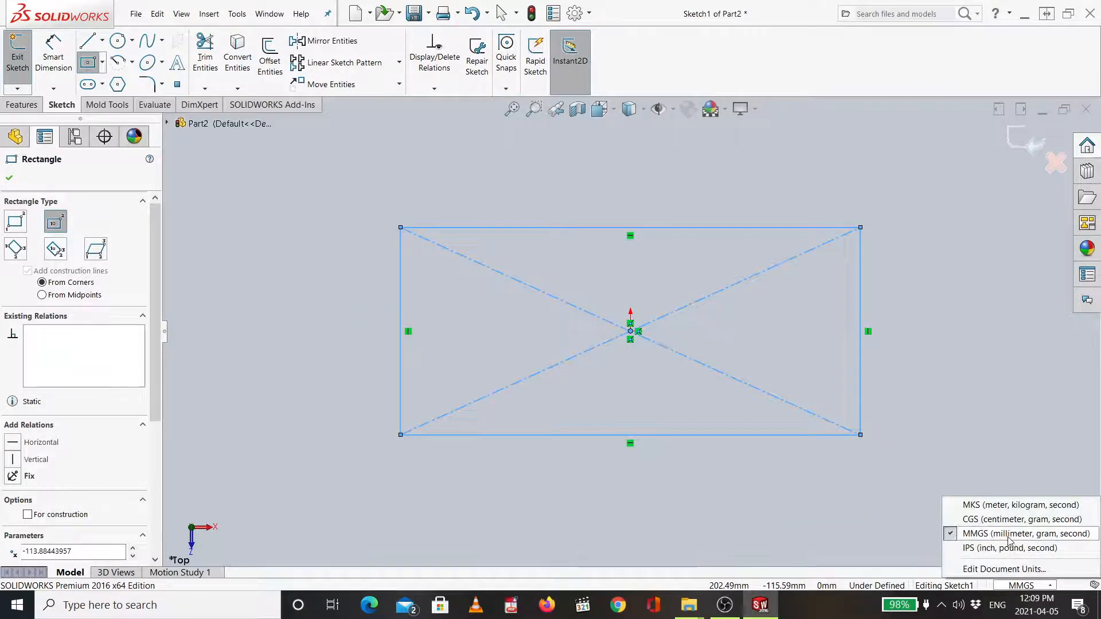
left_click(978, 534)
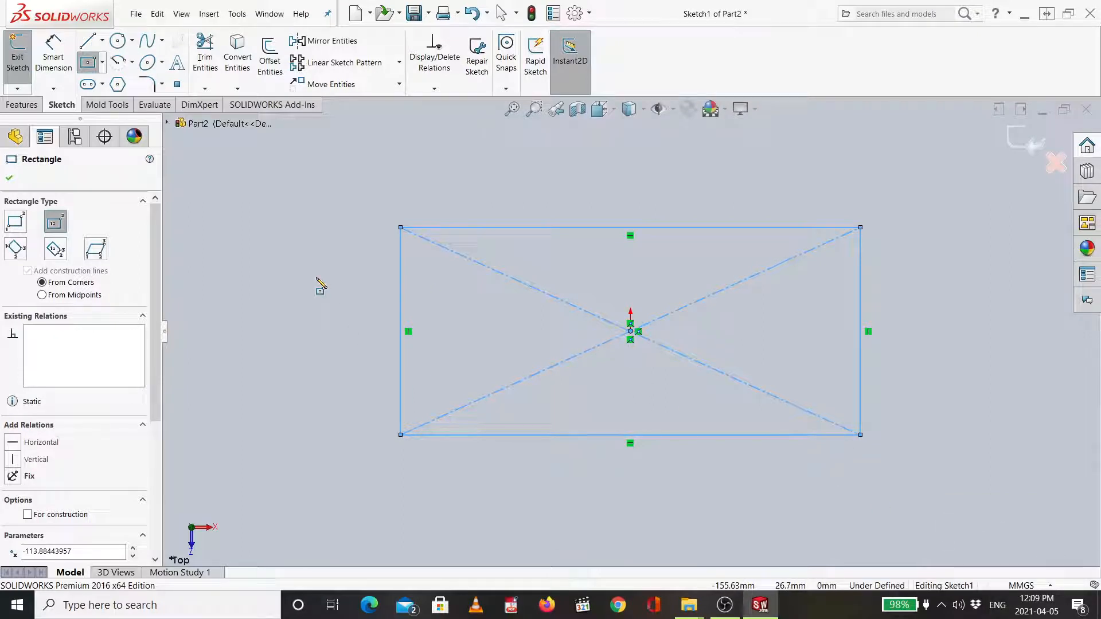
- Dimension the rectangle's top edge to 150 mm
left_click(53, 55)
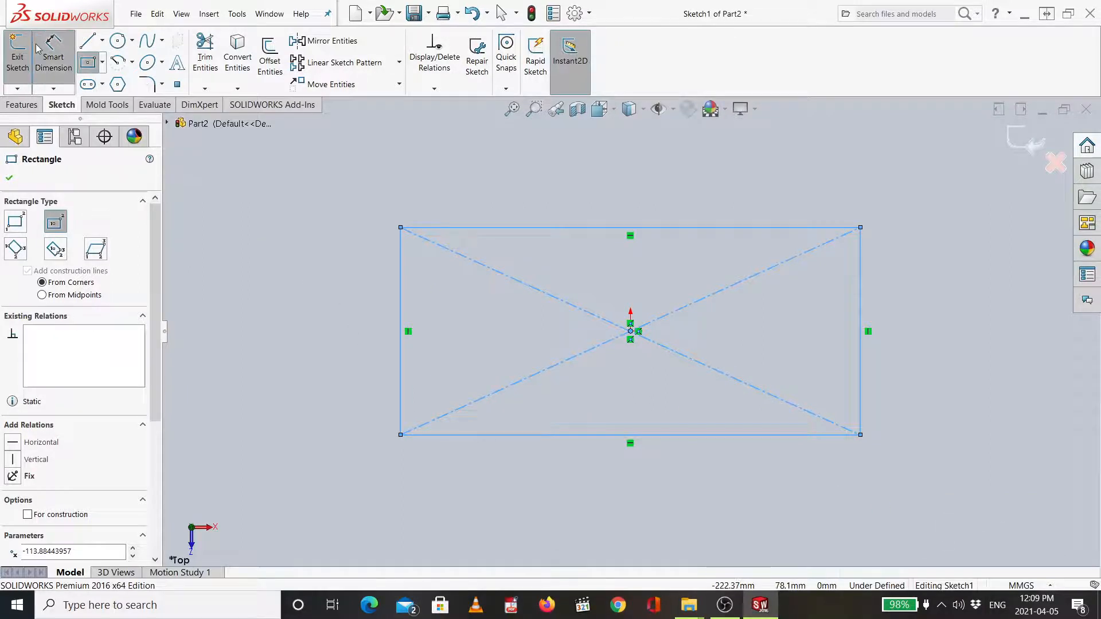
left_click(481, 225)
left_click(483, 216)
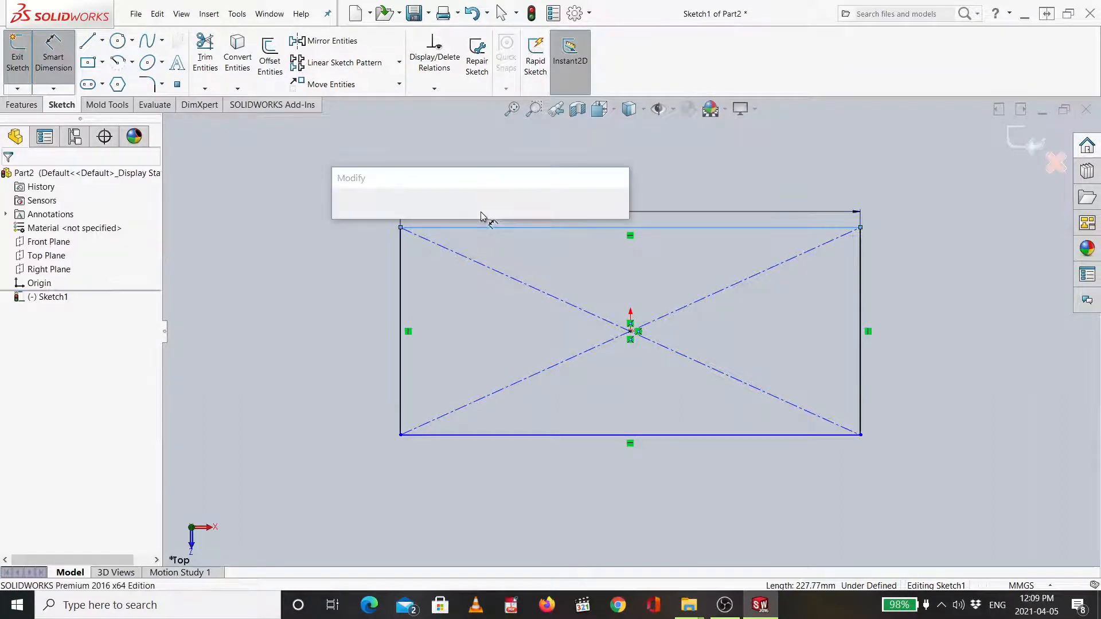
type("150")
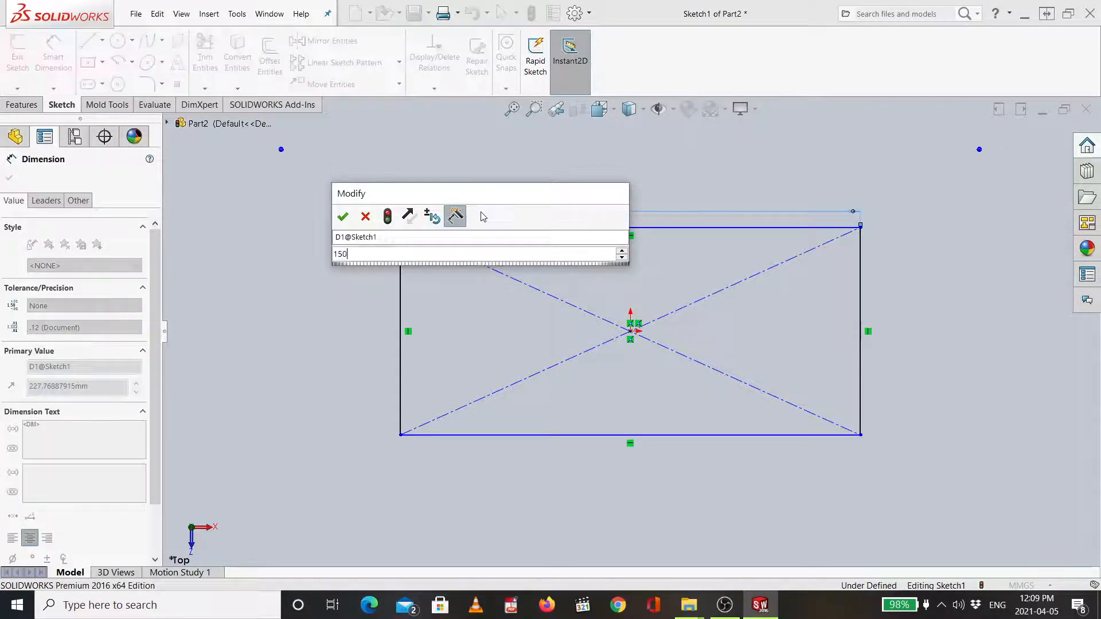
key("Return")
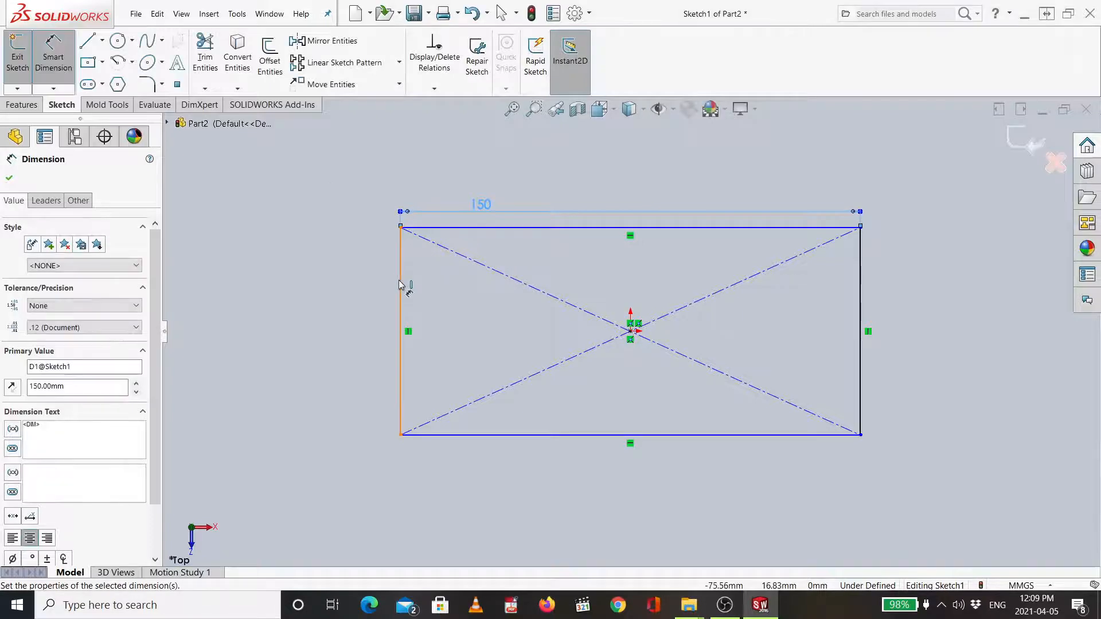
- Dimension the rectangle's left edge to 75 mm
left_click(379, 284)
left_click(367, 281)
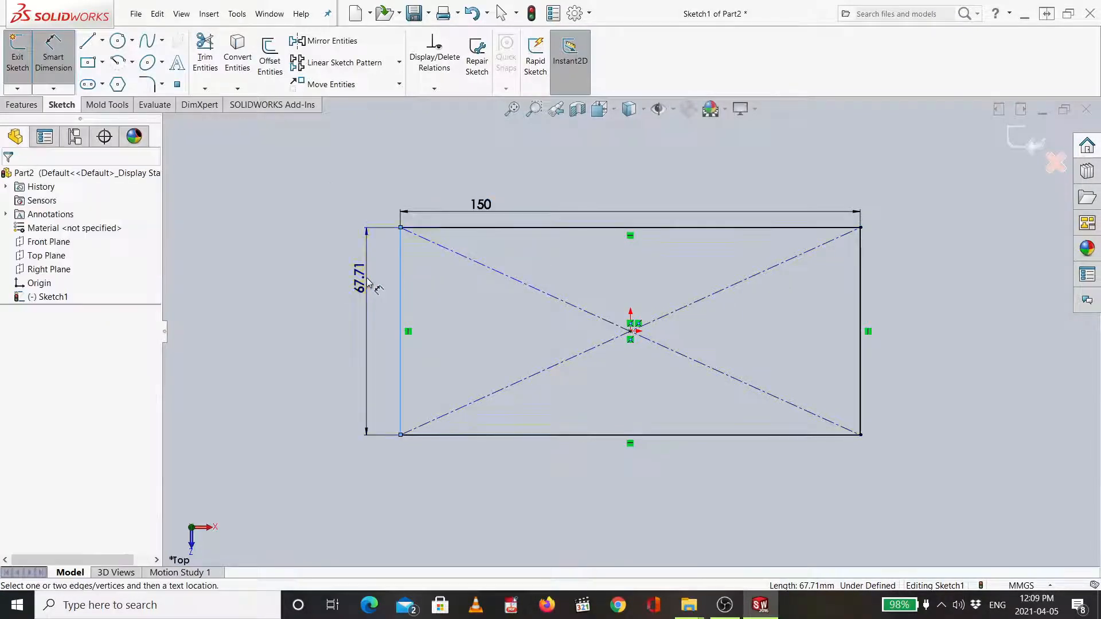
key("Escape")
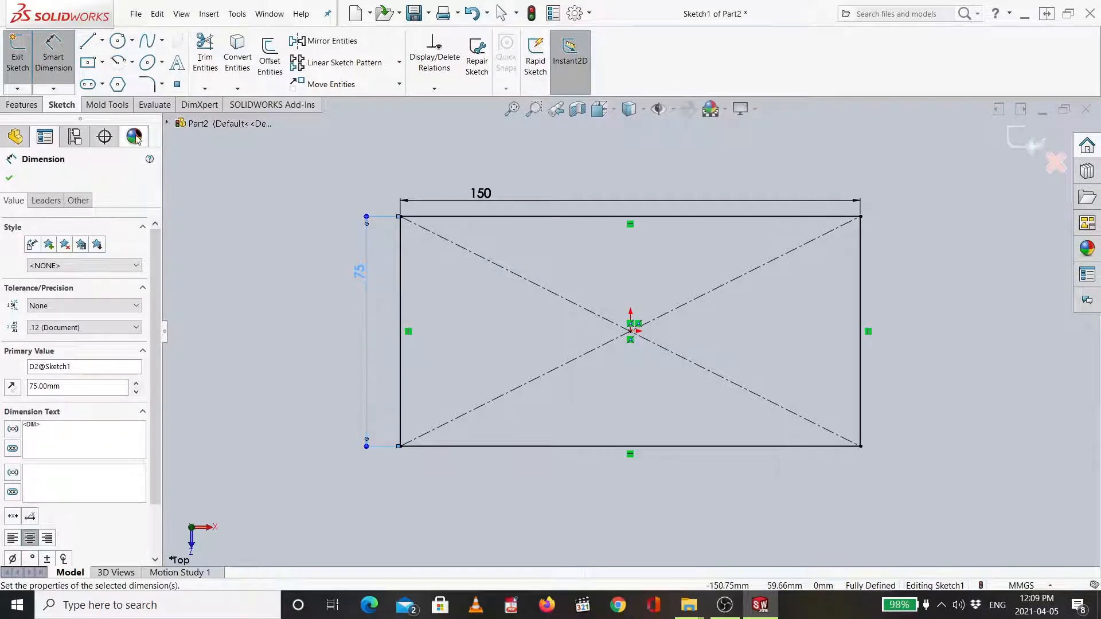
- Draw a centerpoint arc from the origin joining the rectangle's two left corners
left_click(132, 63)
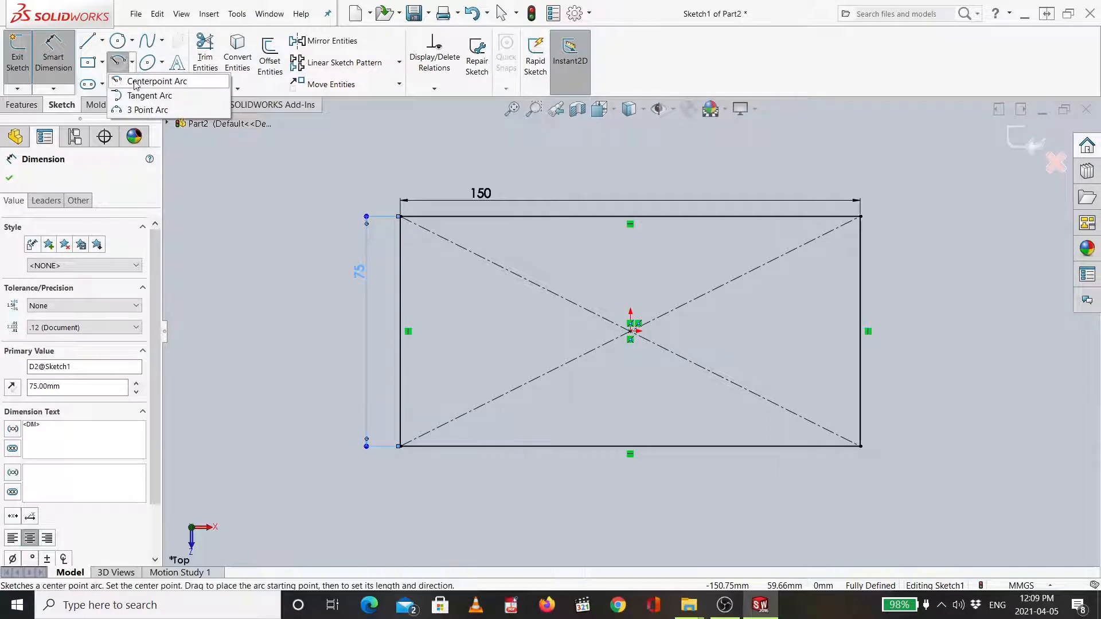
left_click(184, 82)
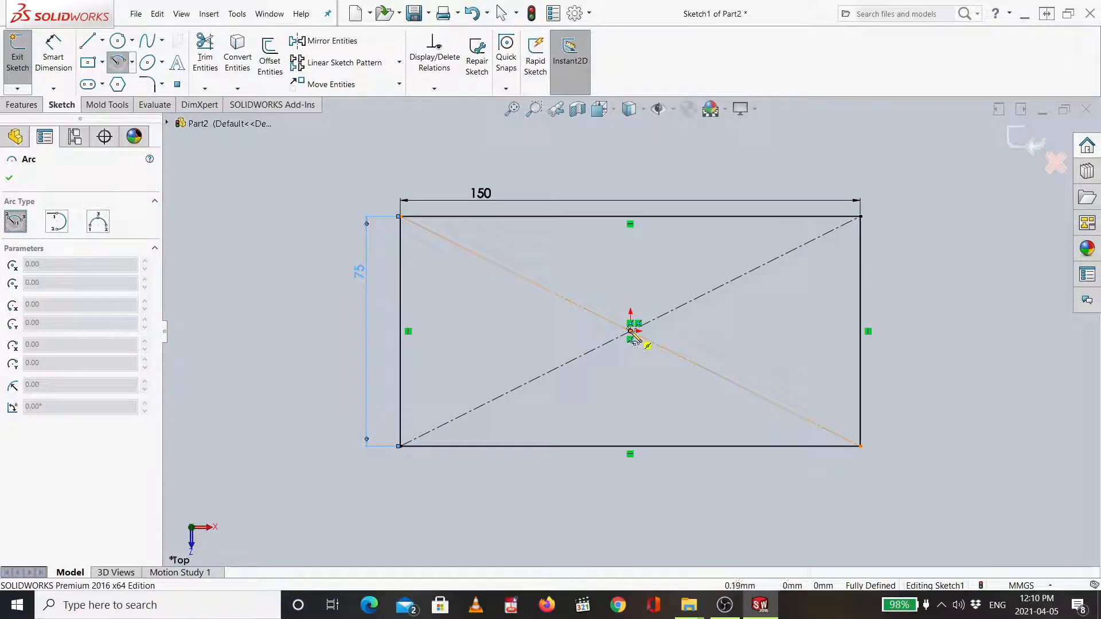
left_click(631, 331)
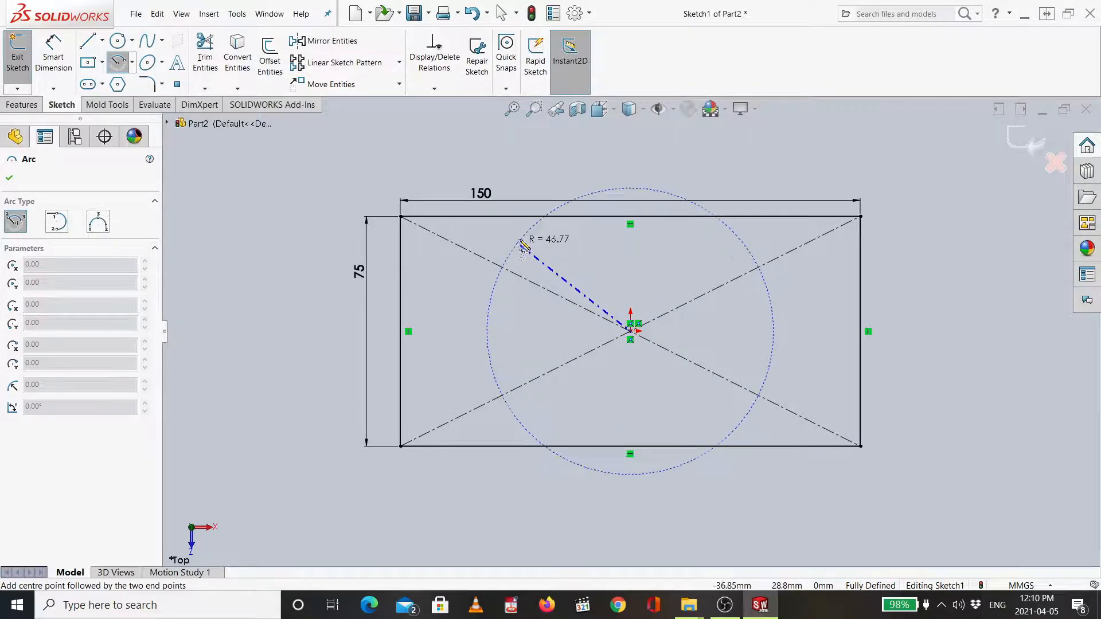
left_click(401, 218)
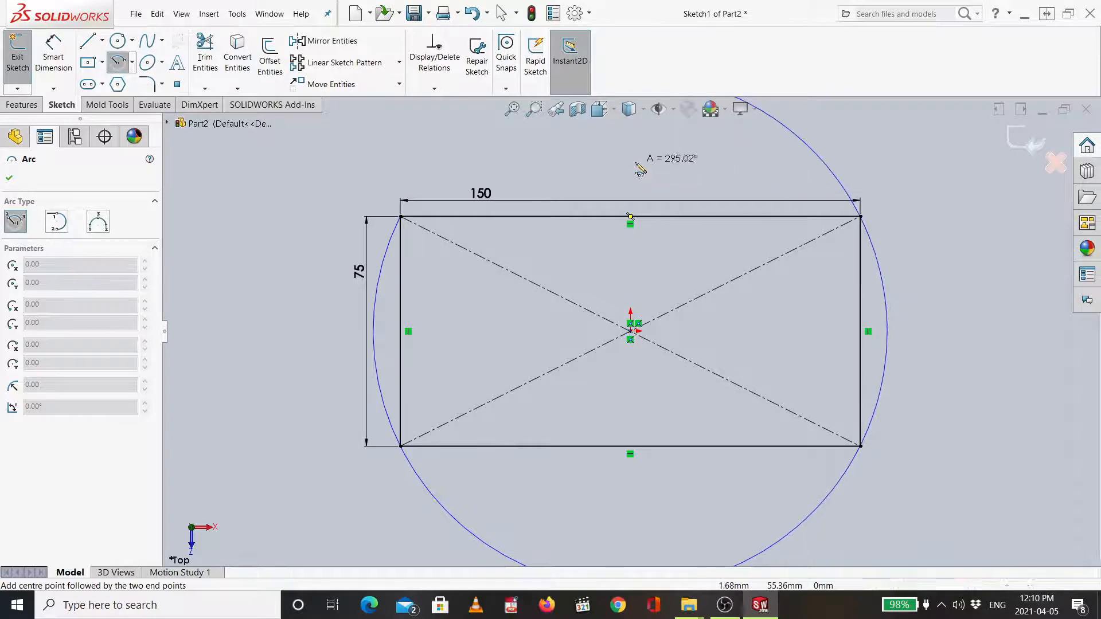
left_click(403, 447)
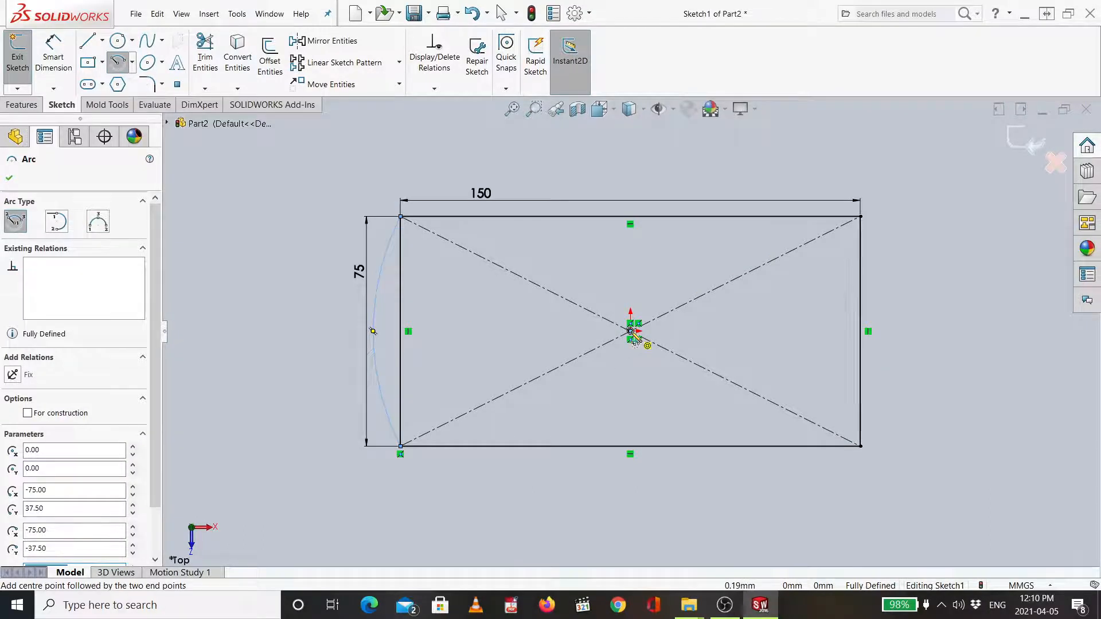
- Draw a matching centerpoint arc from the origin joining the rectangle's two right corners
left_click(631, 331)
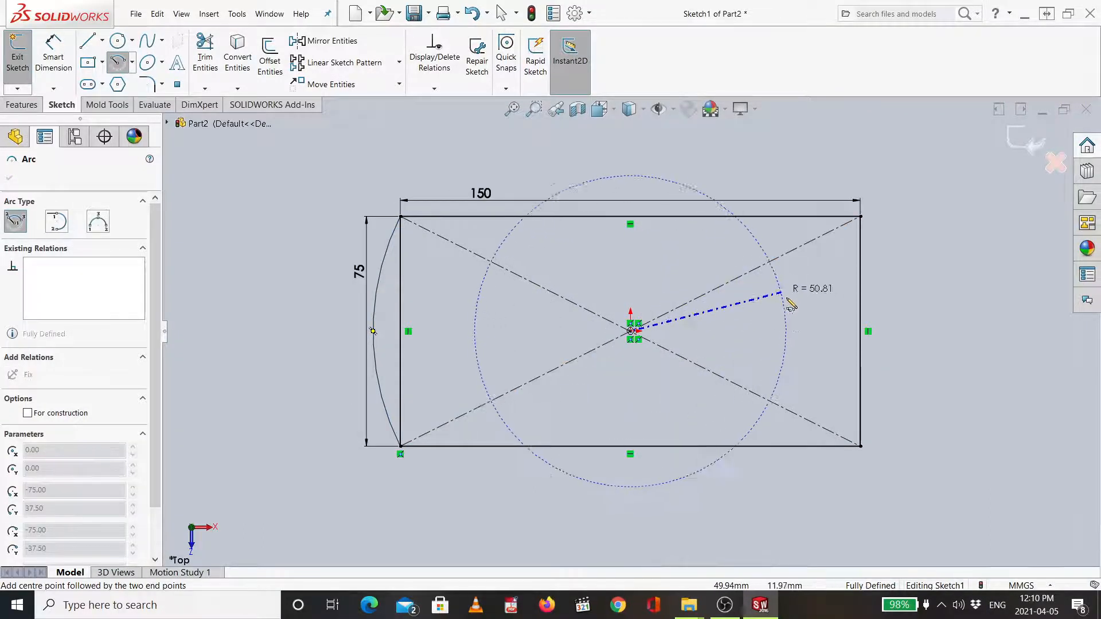
left_click(861, 447)
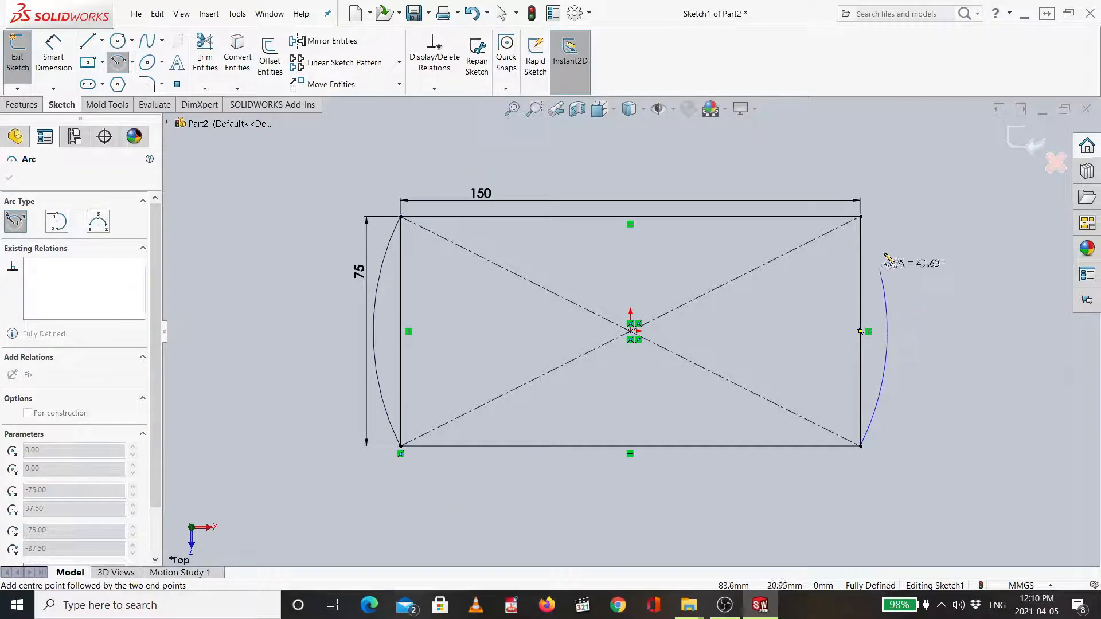
left_click(860, 217)
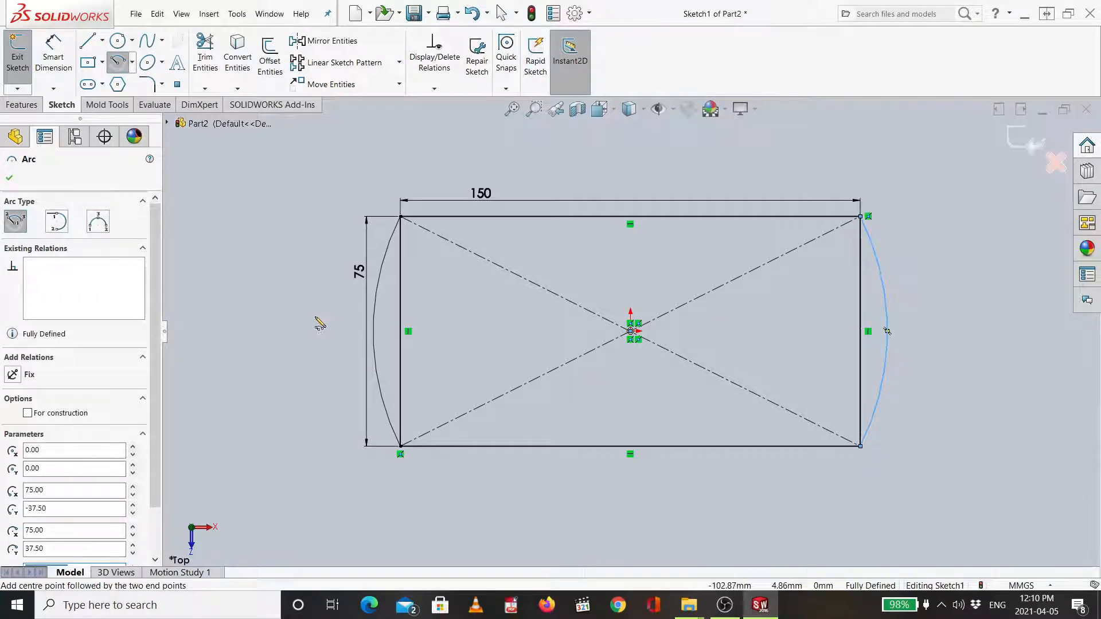
key("Escape")
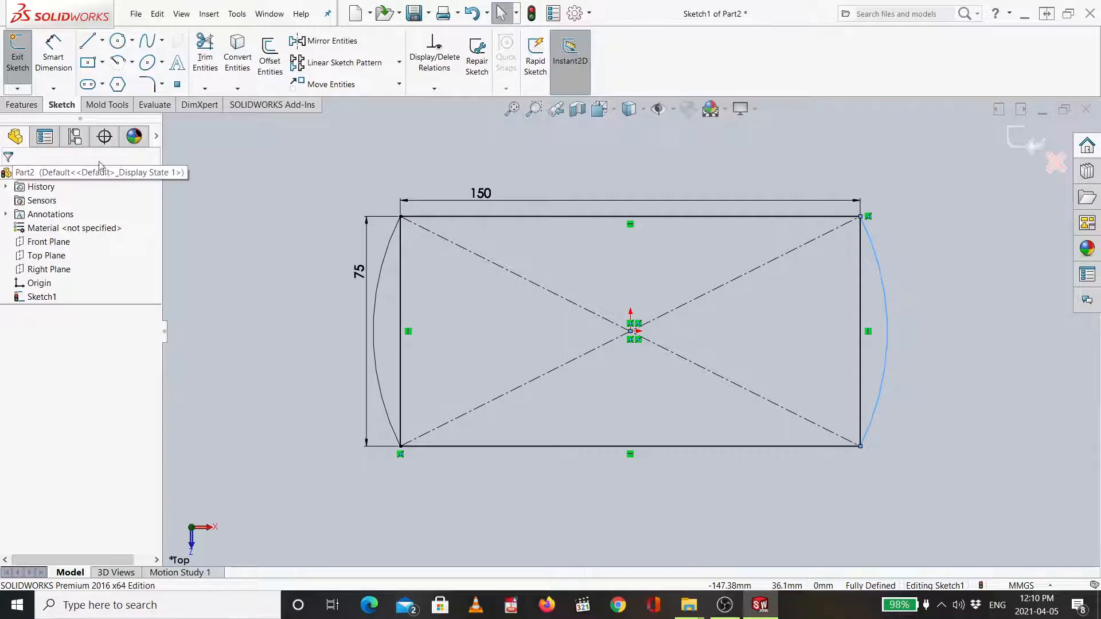
- Extrude the rectangle and both arc regions 10 mm as one boss
left_click(21, 105)
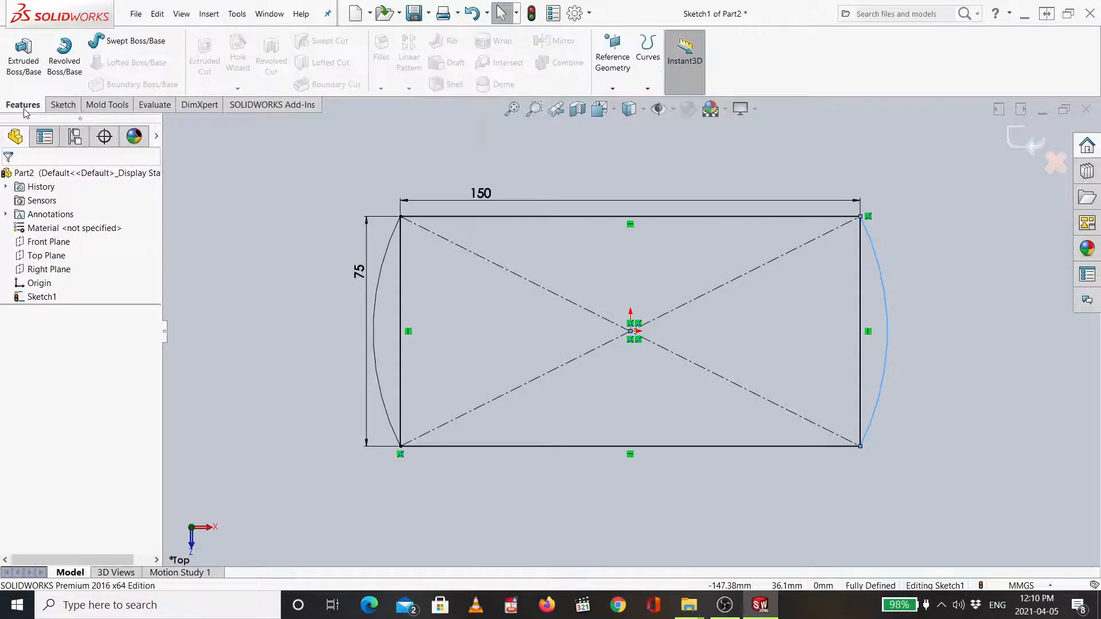
left_click(23, 57)
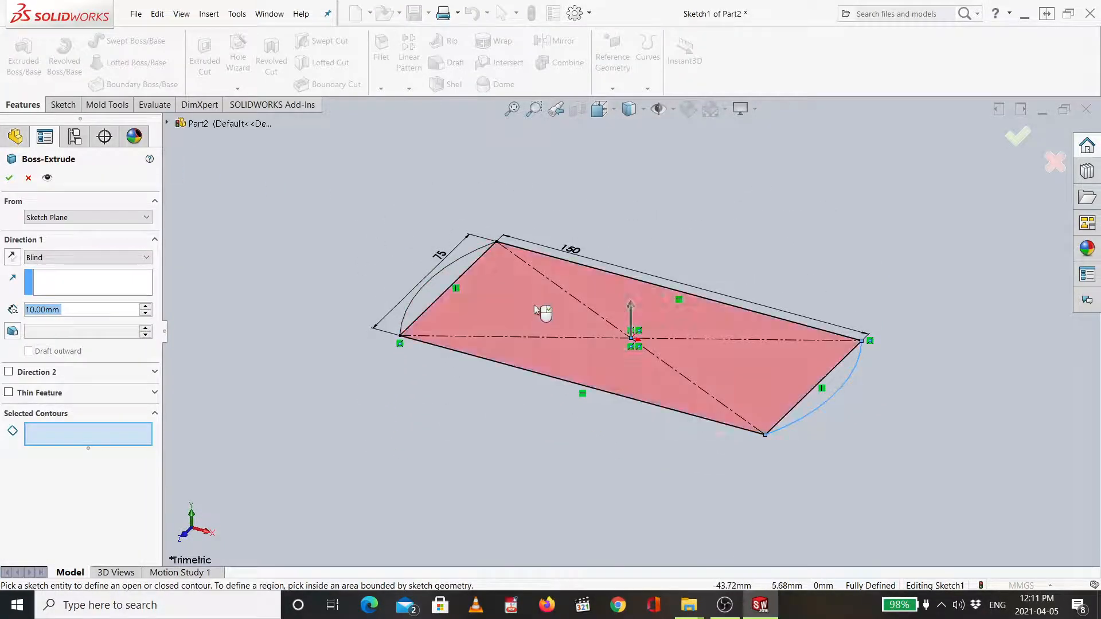
left_click(450, 280)
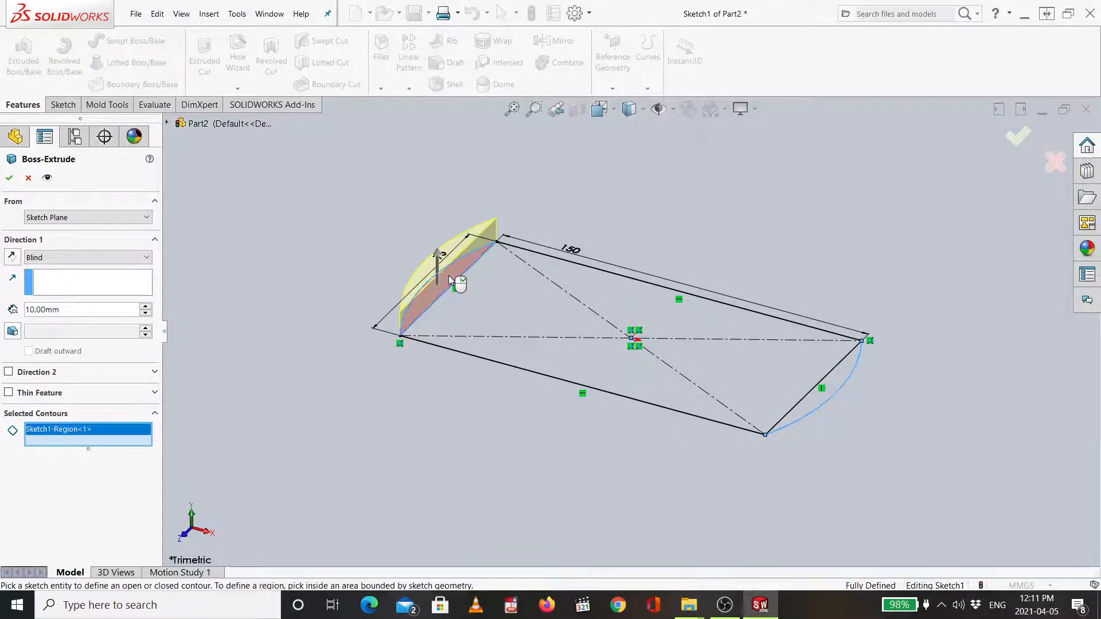
left_click(504, 308)
left_click(825, 401)
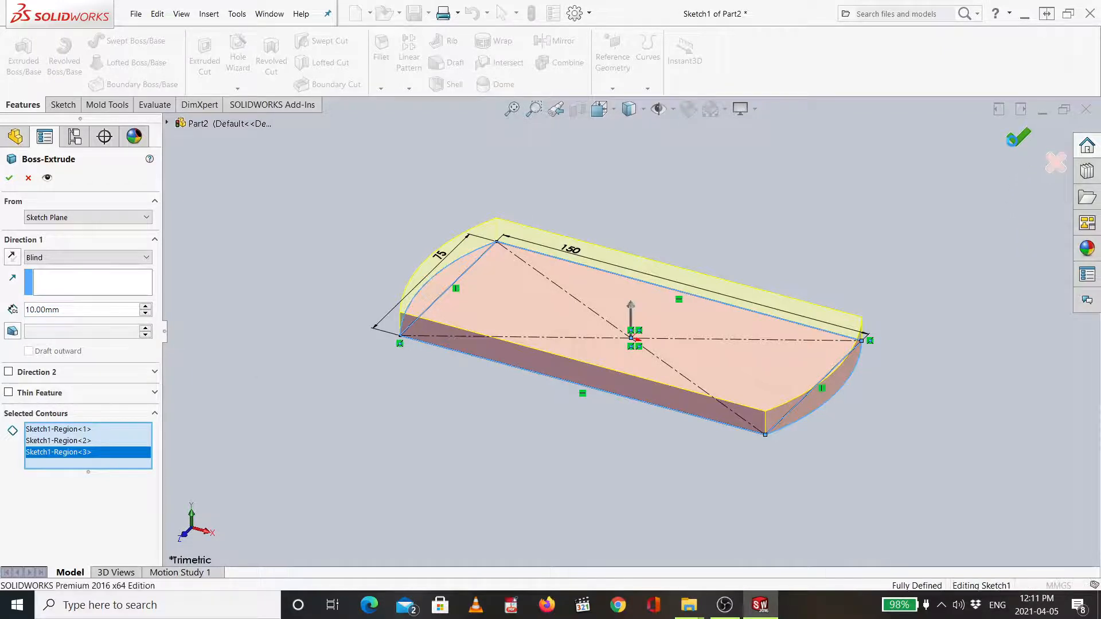
key("Return")
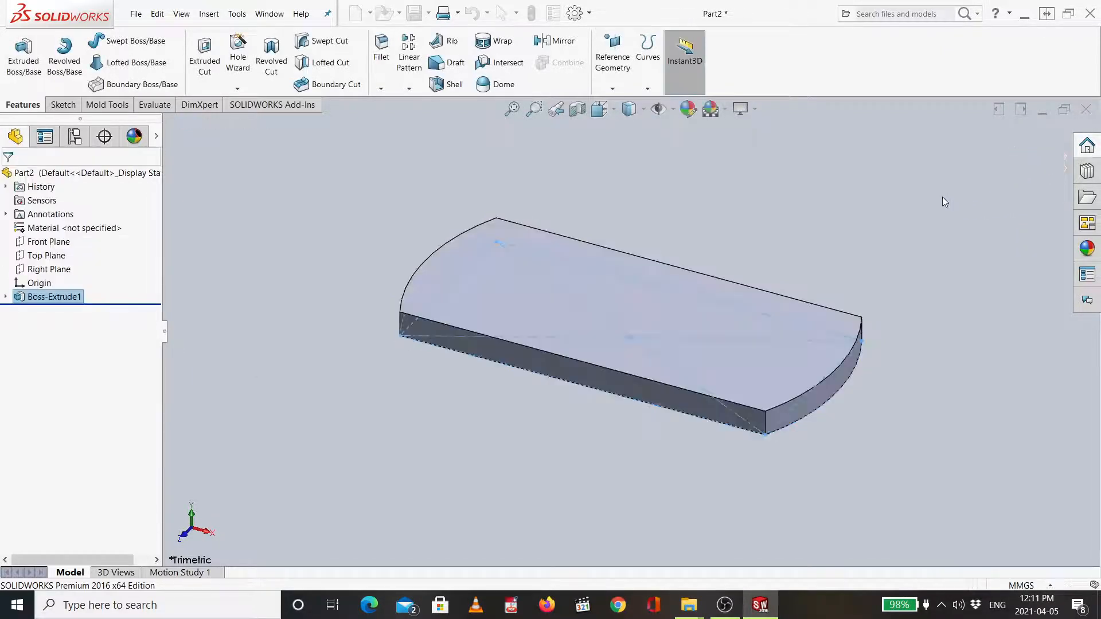
- Try sketching an ellipse about 85 by 24 mm on the plate's top face, then discard the sketch
left_click(443, 348)
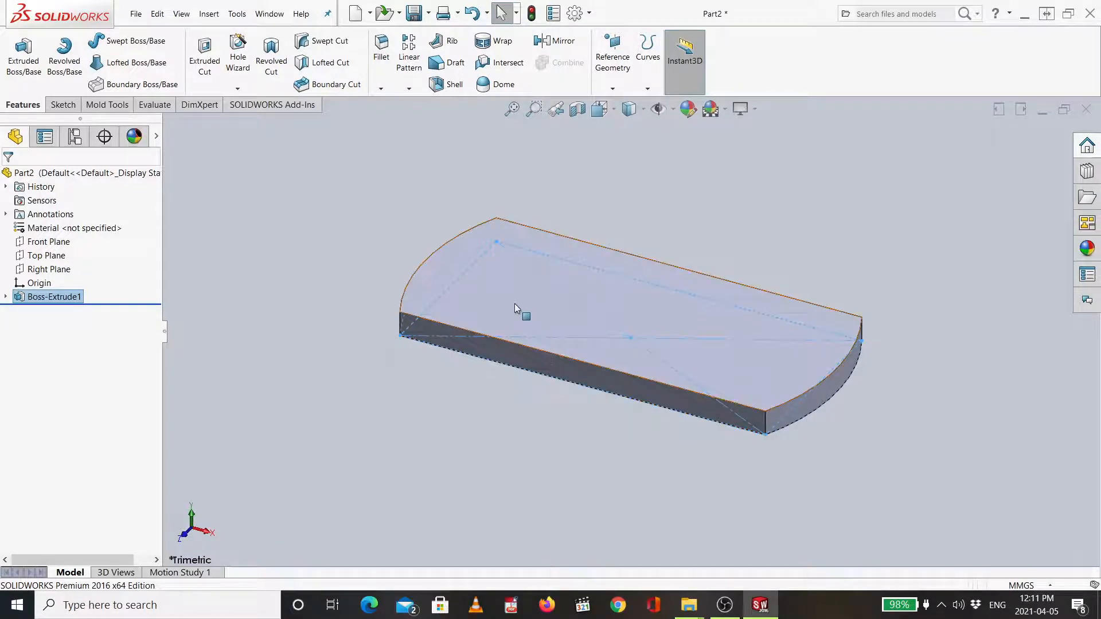
left_click(524, 291)
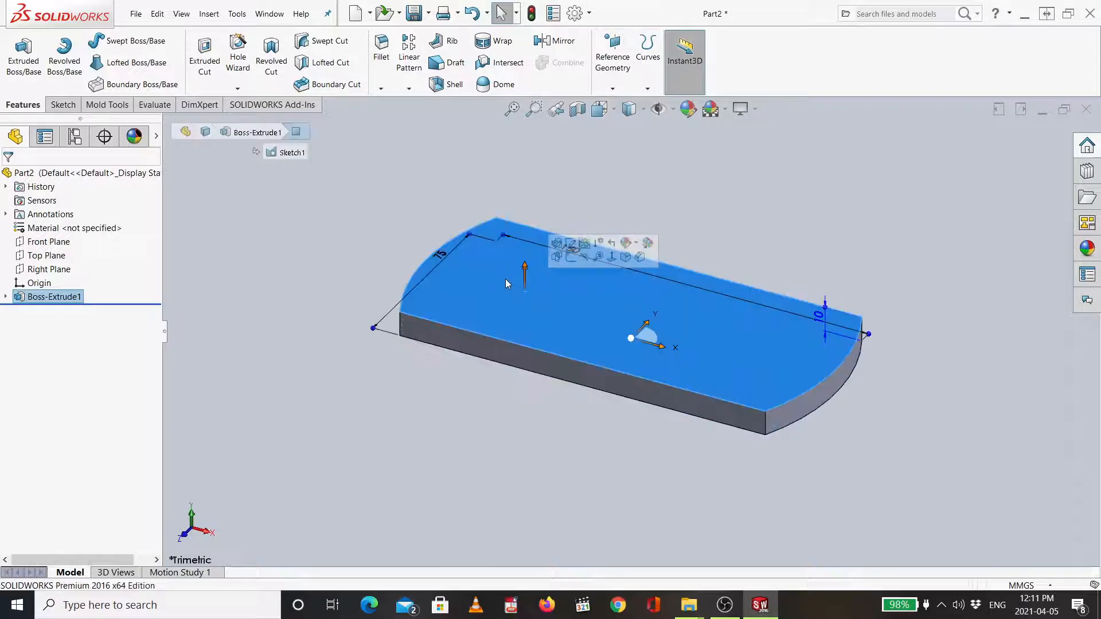
left_click(526, 306)
left_click(576, 277)
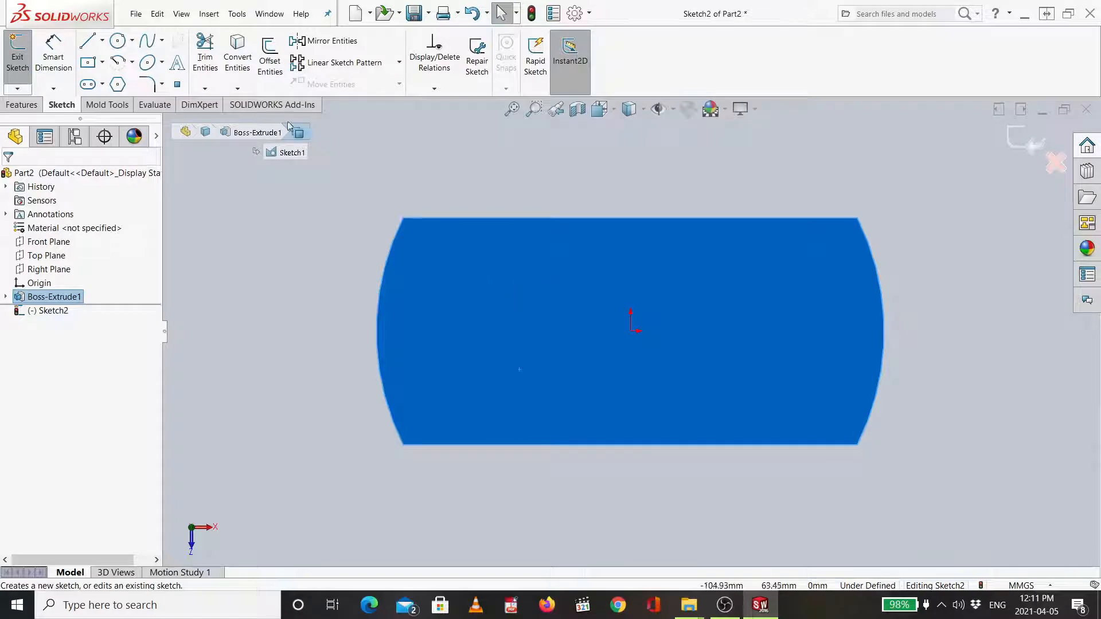
left_click(150, 67)
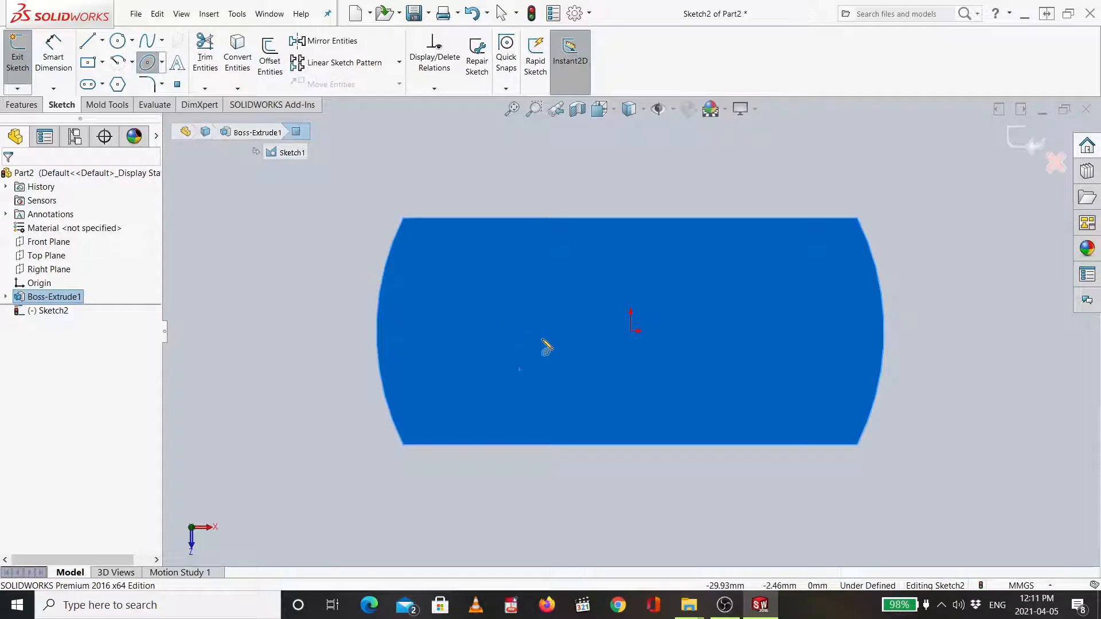
left_click(503, 280)
left_click(503, 280)
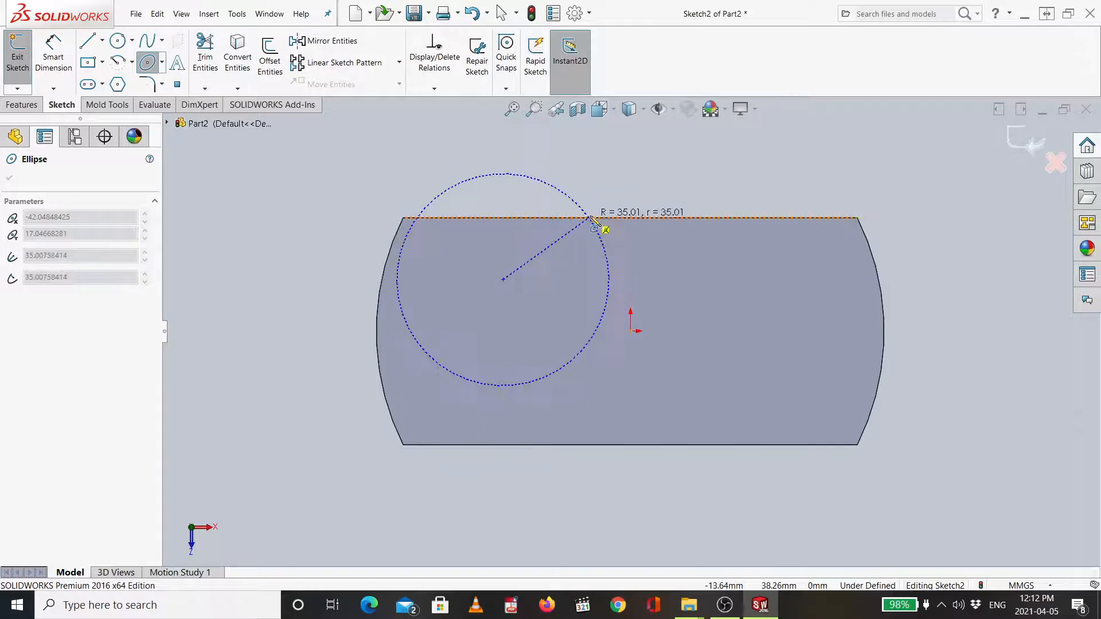
left_click(602, 198)
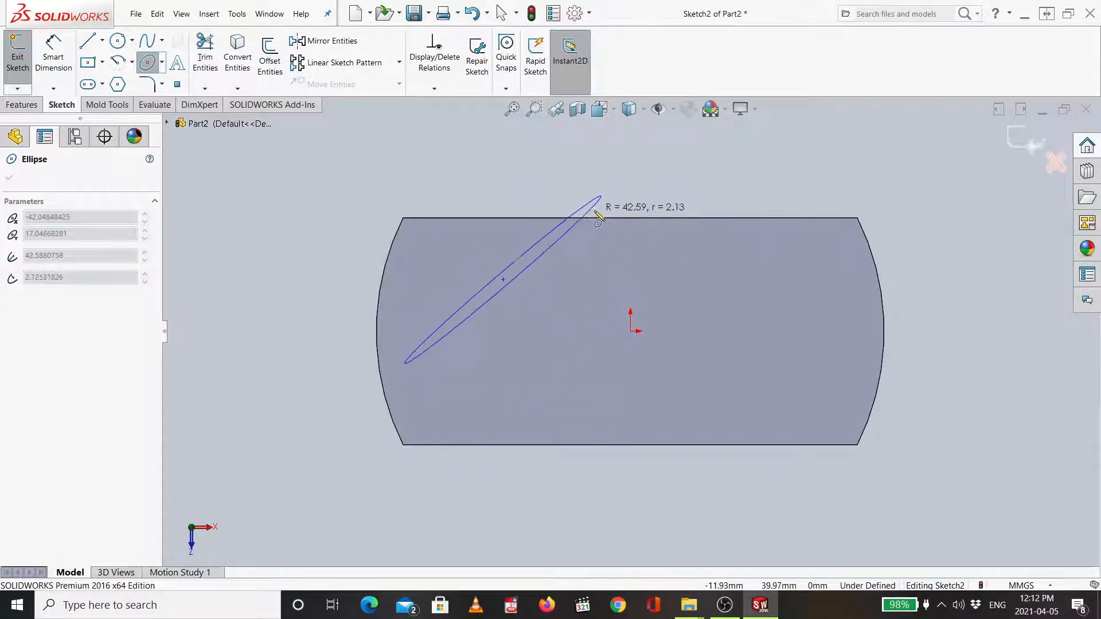
left_click(618, 248)
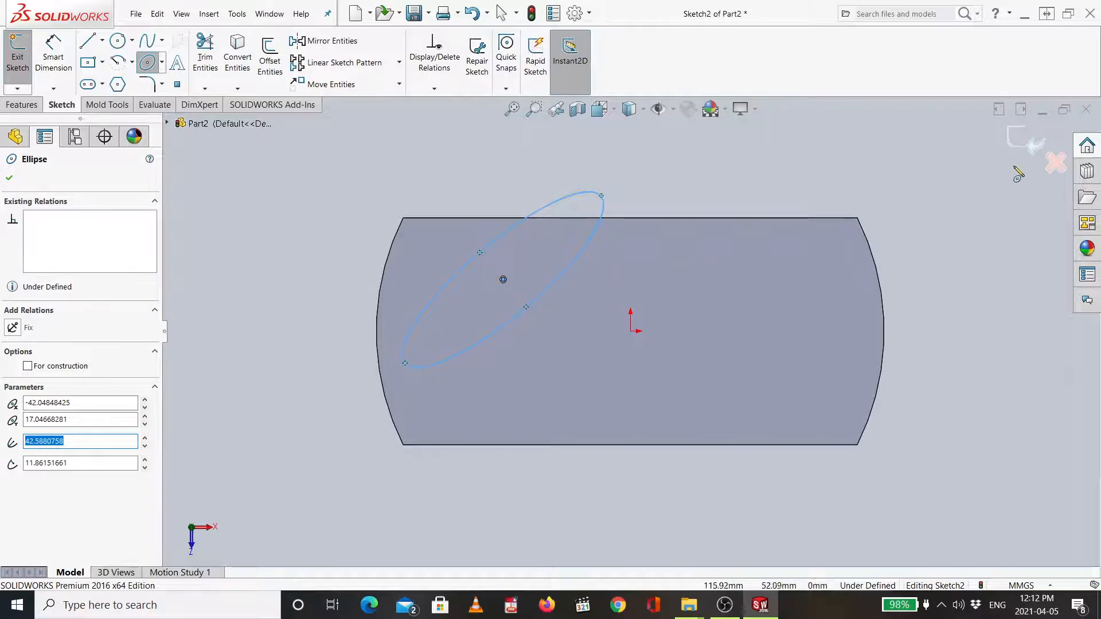
left_click(1056, 165)
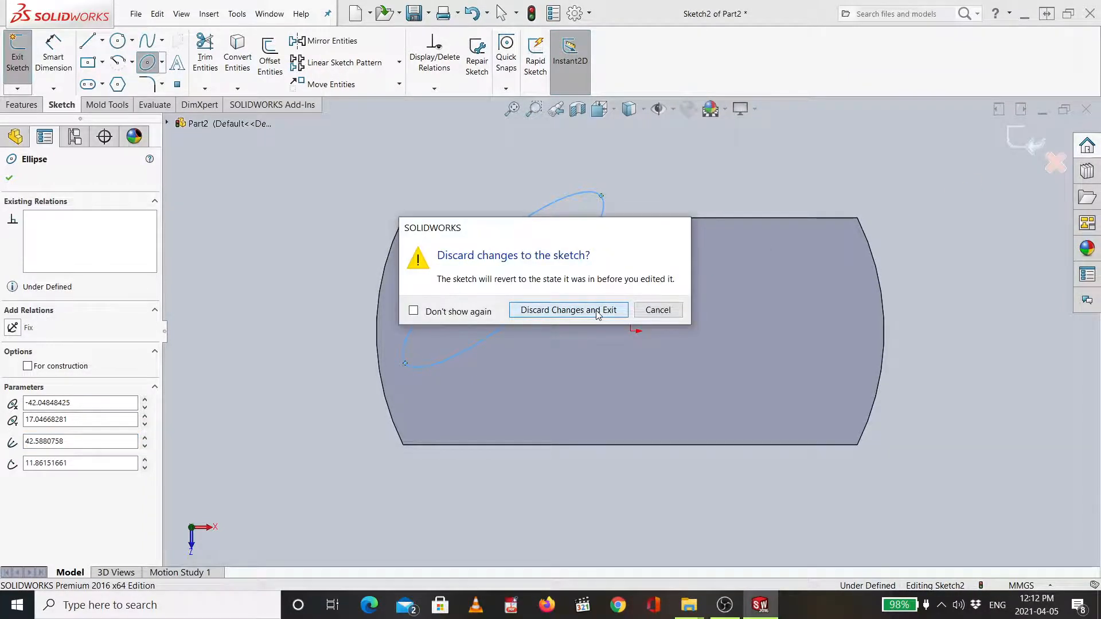
left_click(596, 311)
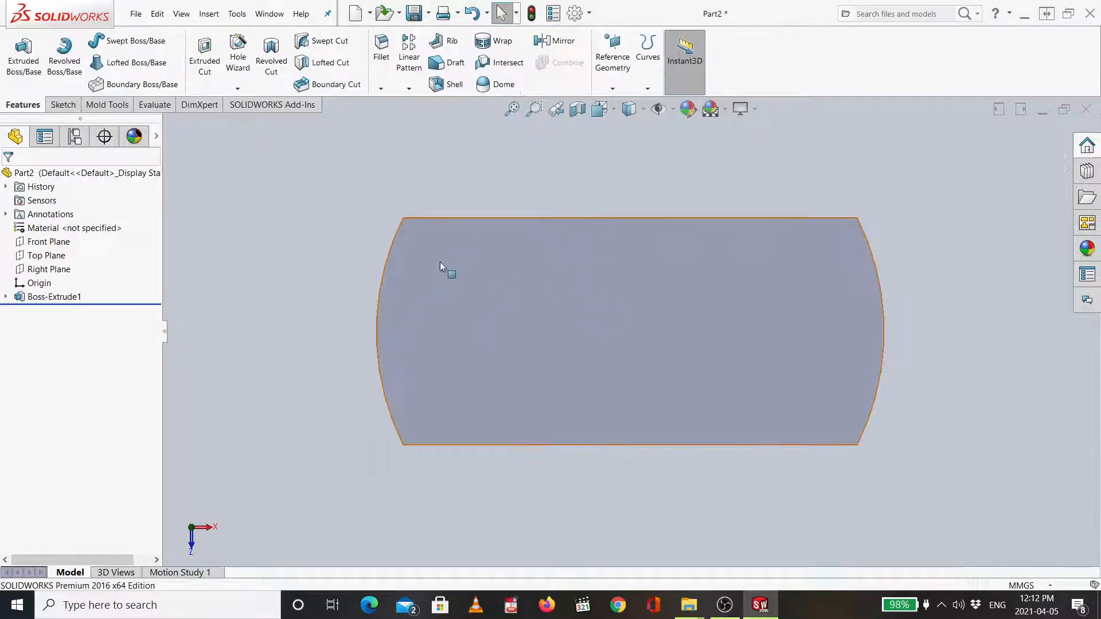
- Start a sketch on the plate's top face and draw an ellipse left of the origin with radii 30 and 10 mm
left_click(514, 321)
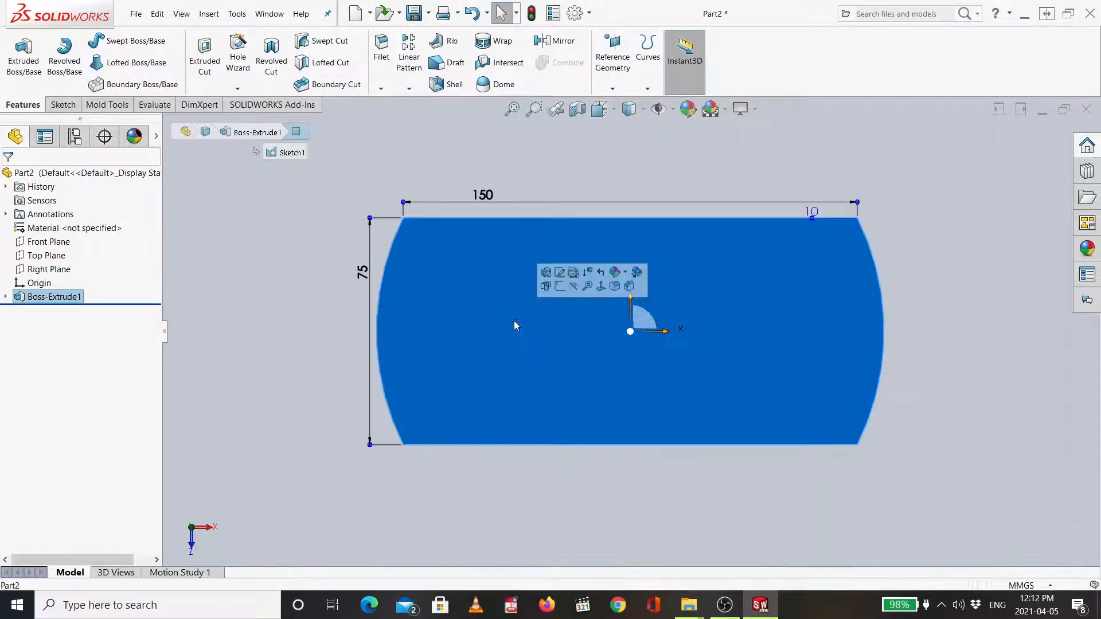
left_click(560, 286)
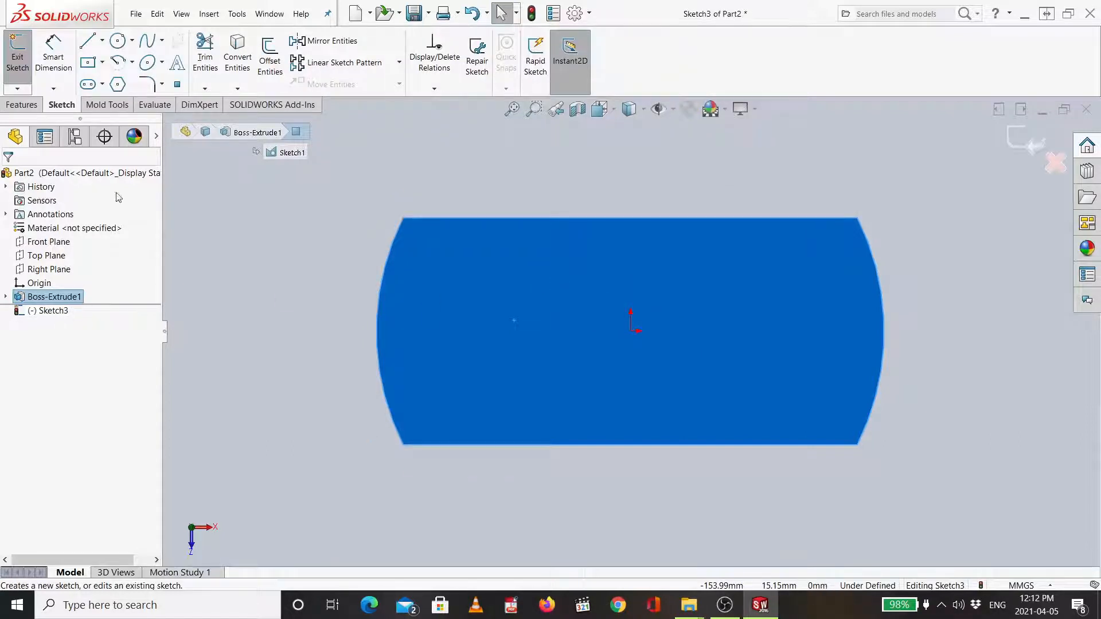
left_click(150, 68)
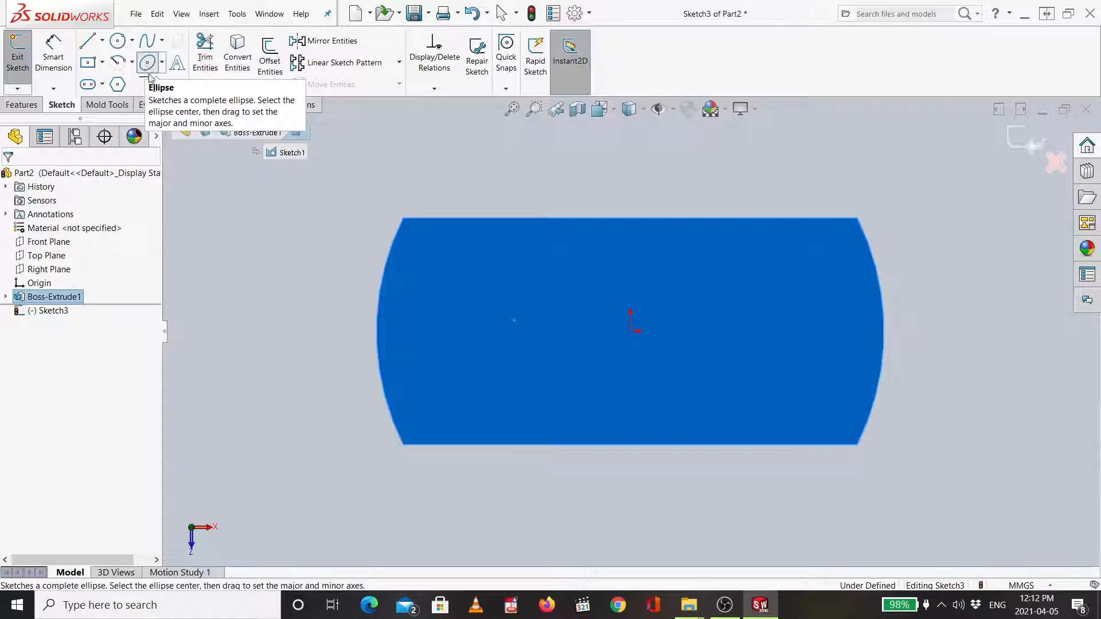
left_click(489, 301)
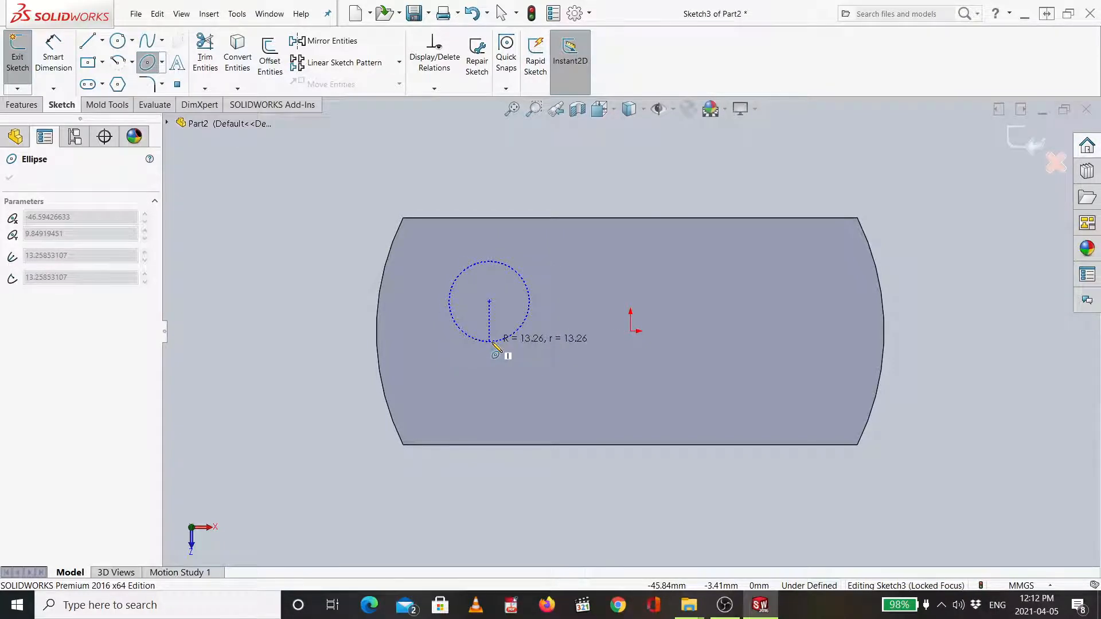
left_click(530, 303)
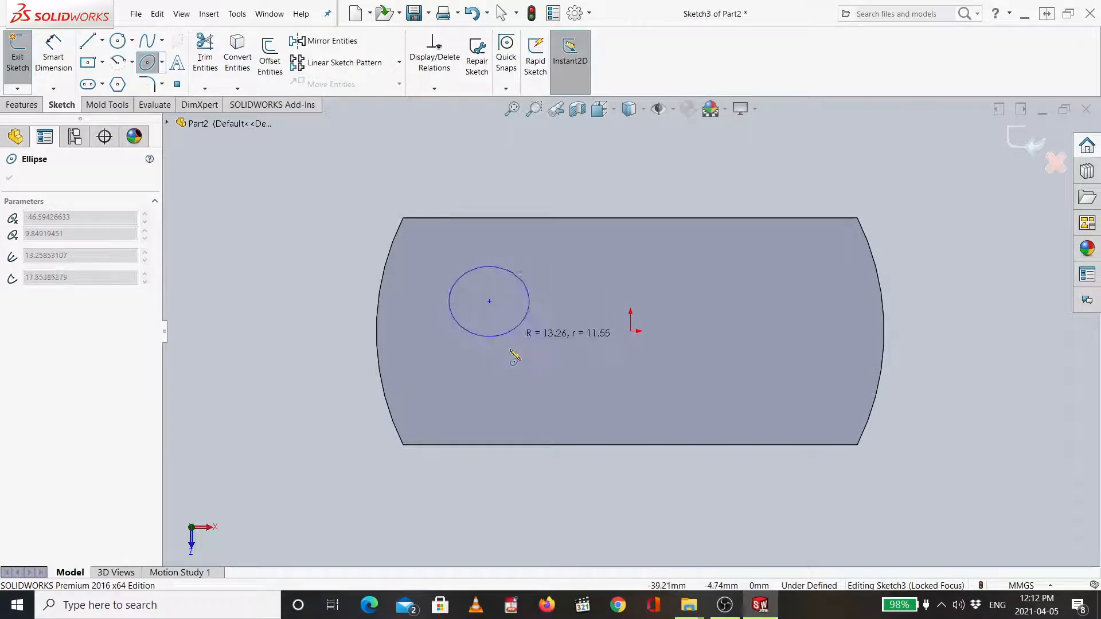
left_click(489, 454)
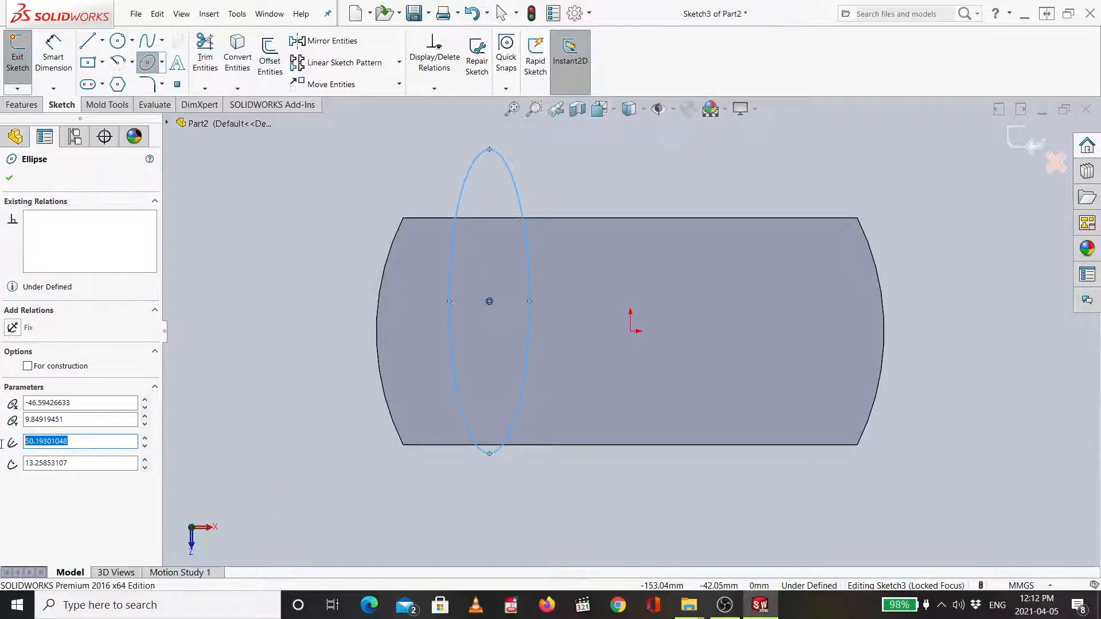
key("Tab")
left_click(90, 441)
type("30")
key("Return")
left_click(93, 464)
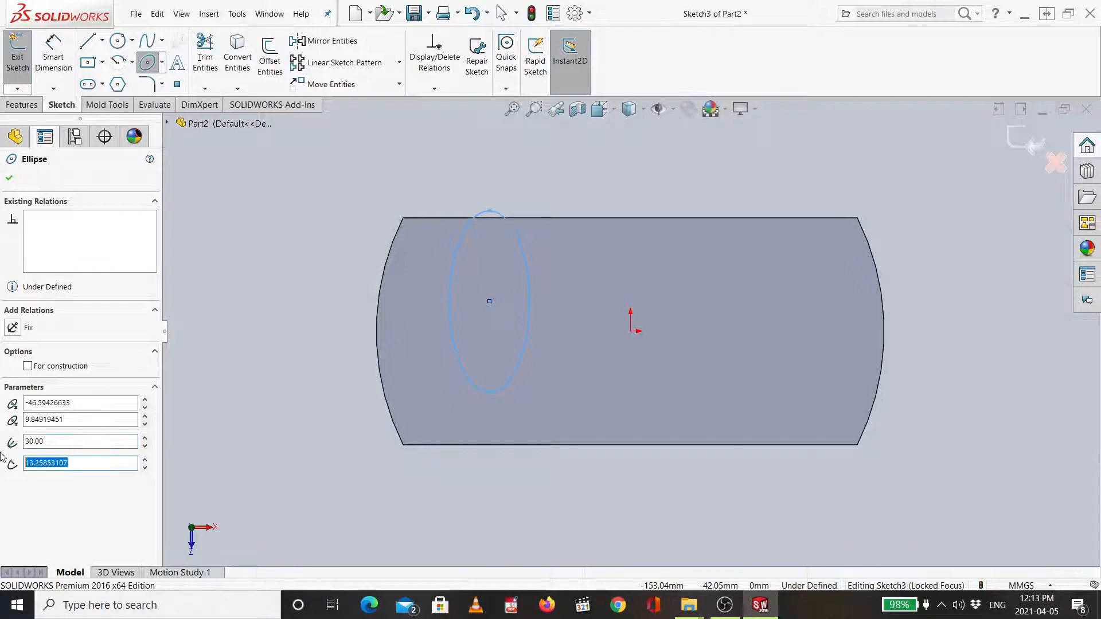
type("10")
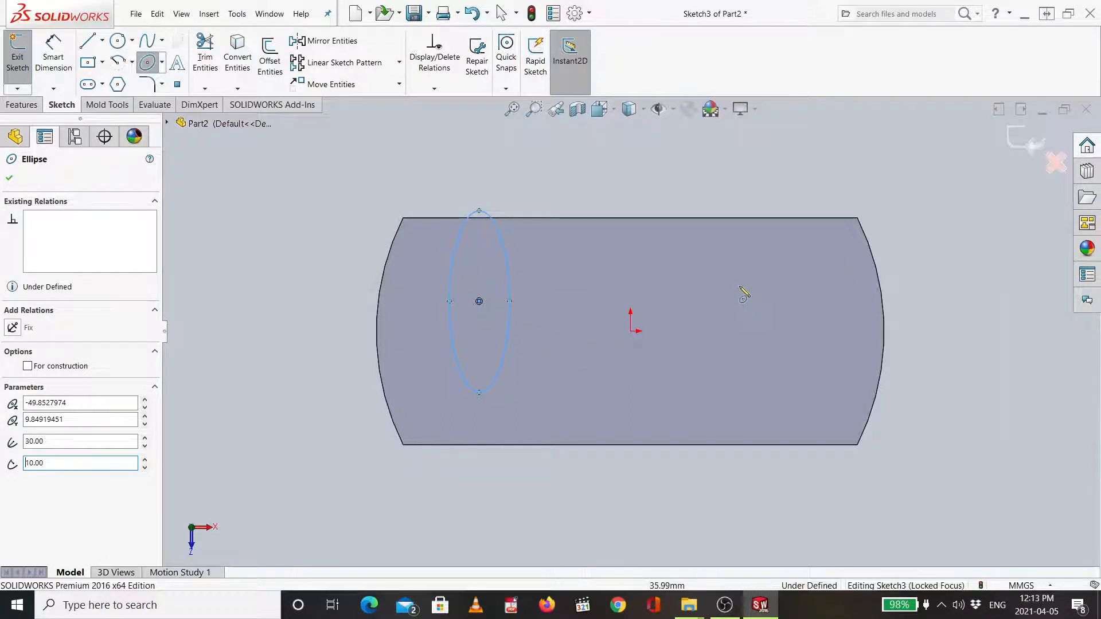
- Draw a second ellipse right of the origin with radii 30 and 10 mm
left_click(783, 289)
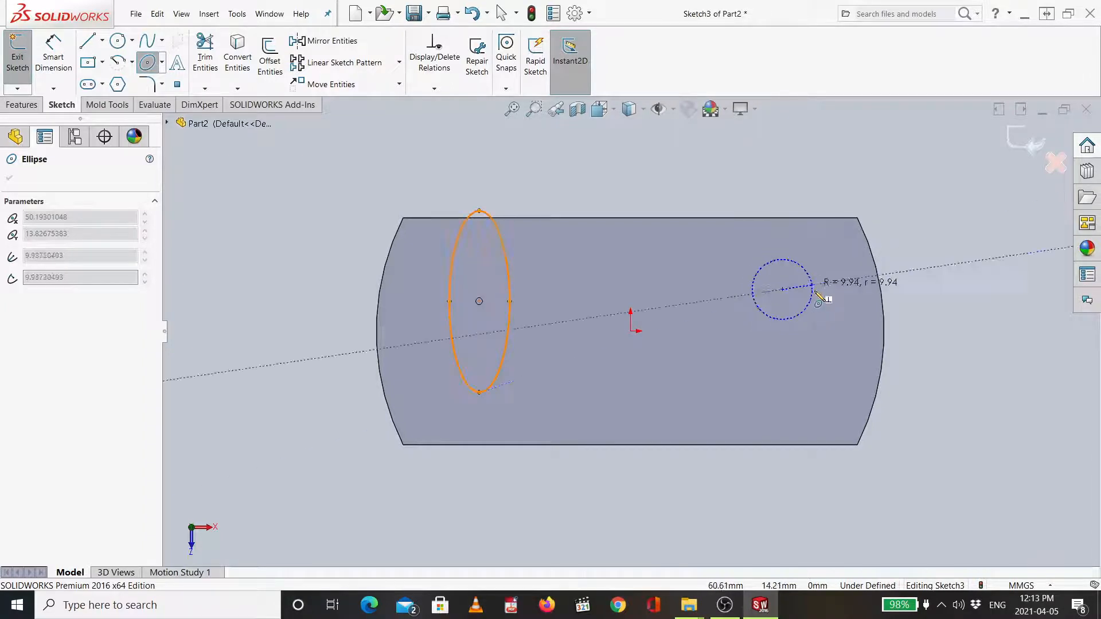
left_click(784, 258)
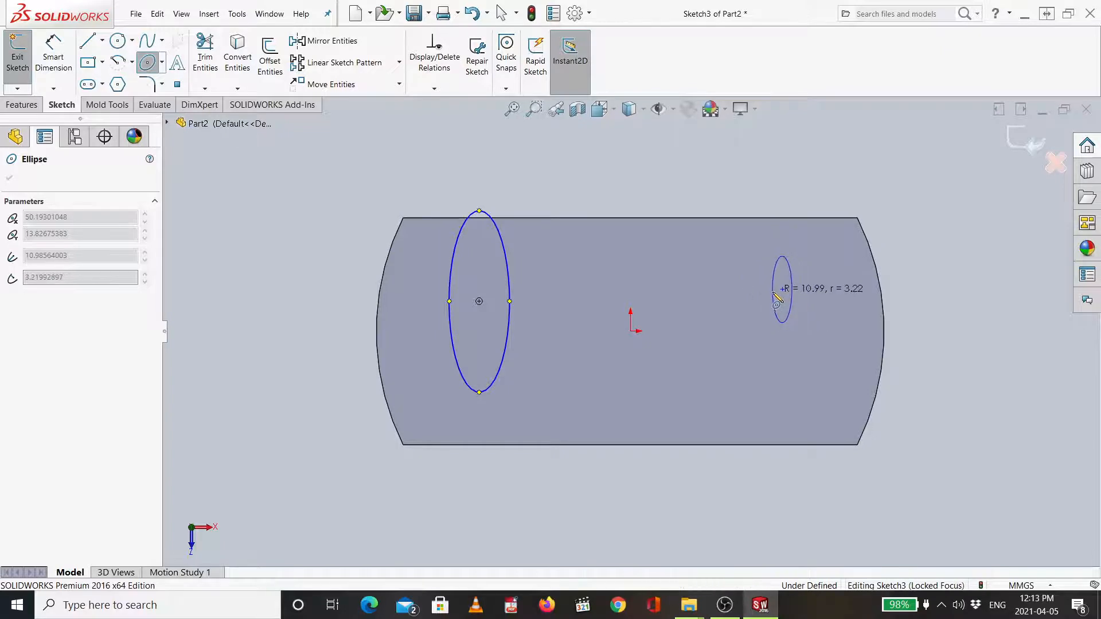
left_click(775, 295)
left_click(85, 424)
type("30")
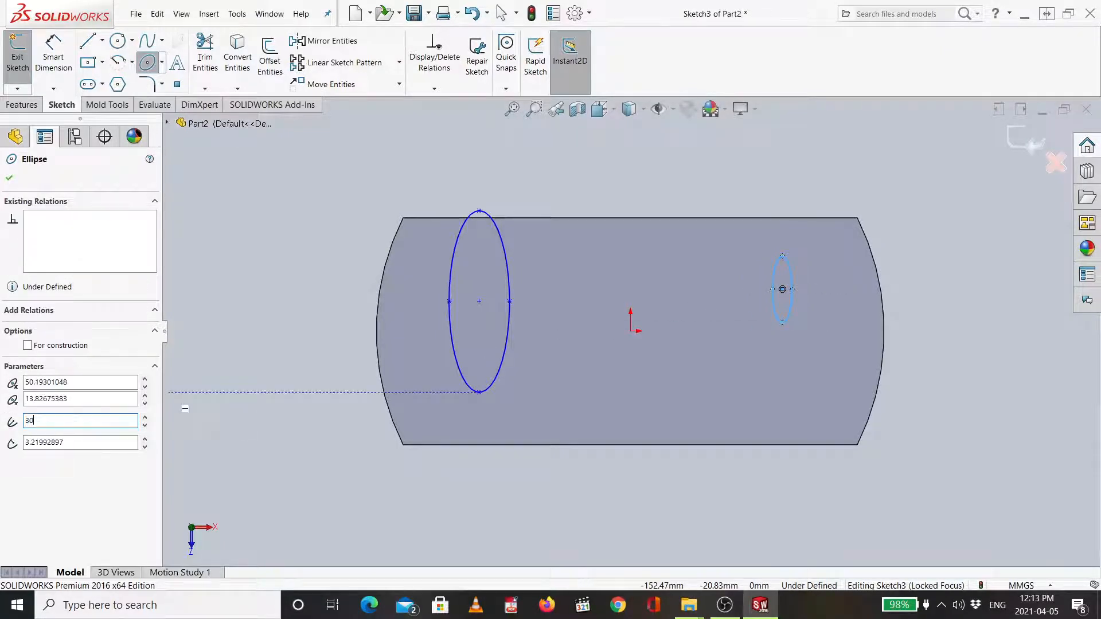
key("Return")
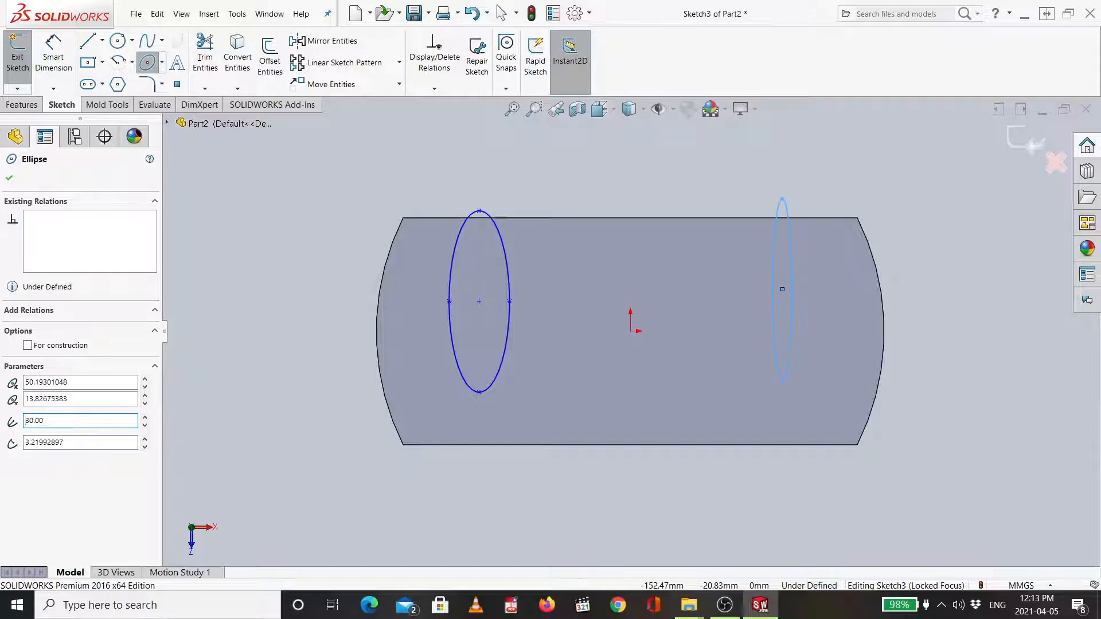
left_click_drag(65, 443, 2, 434)
type("10")
key("Return")
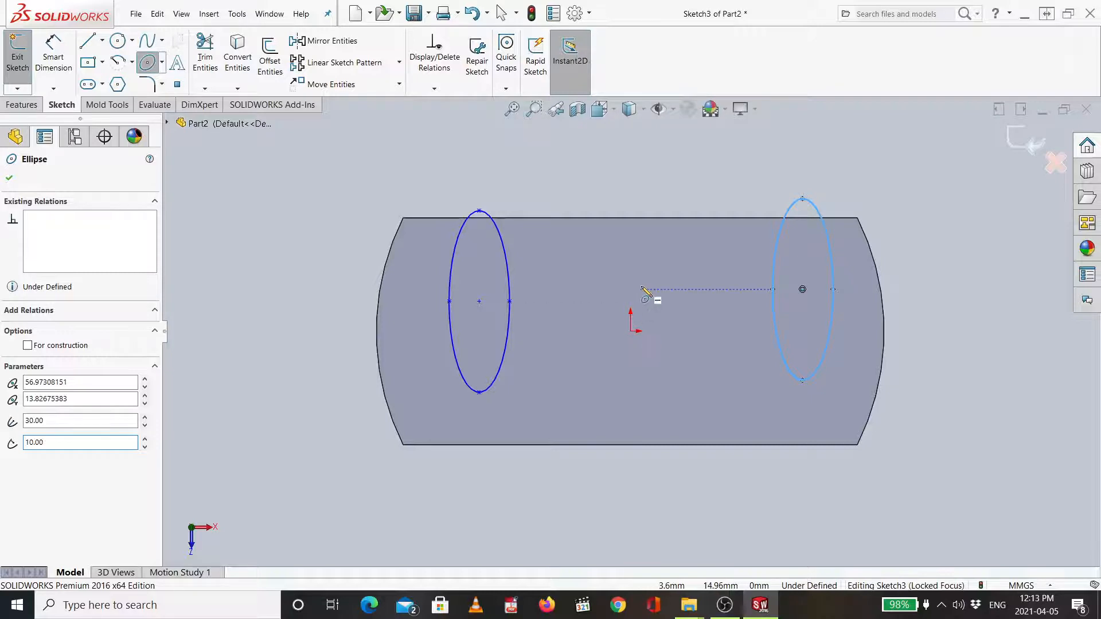
key("Escape")
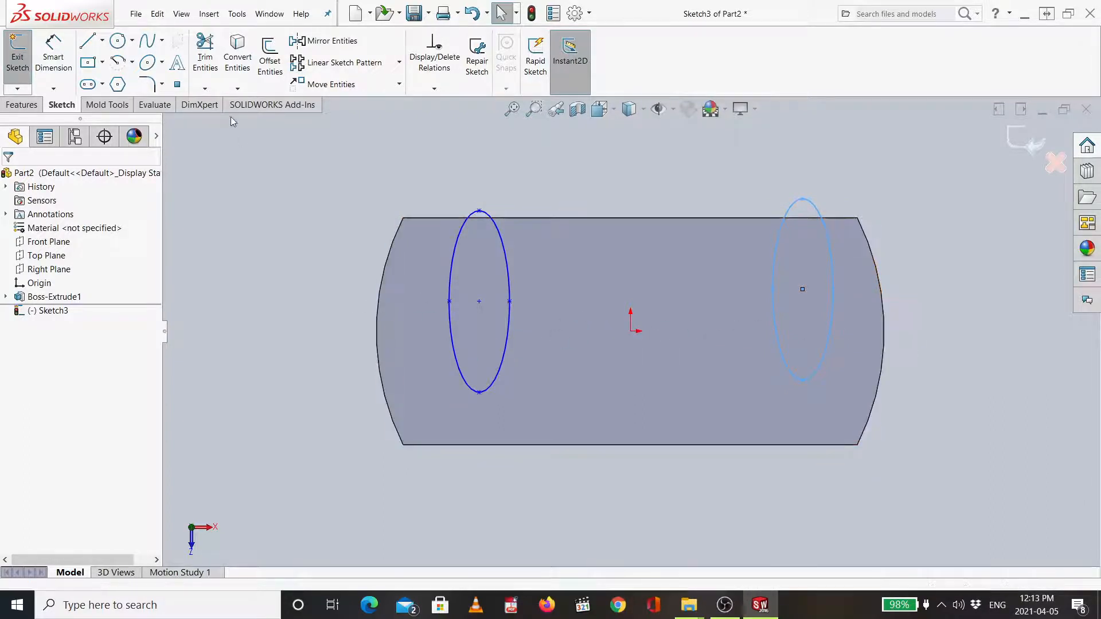
- Draw a horizontal centerline from the left arced edge's midpoint to the right arced edge through the origin
left_click(103, 40)
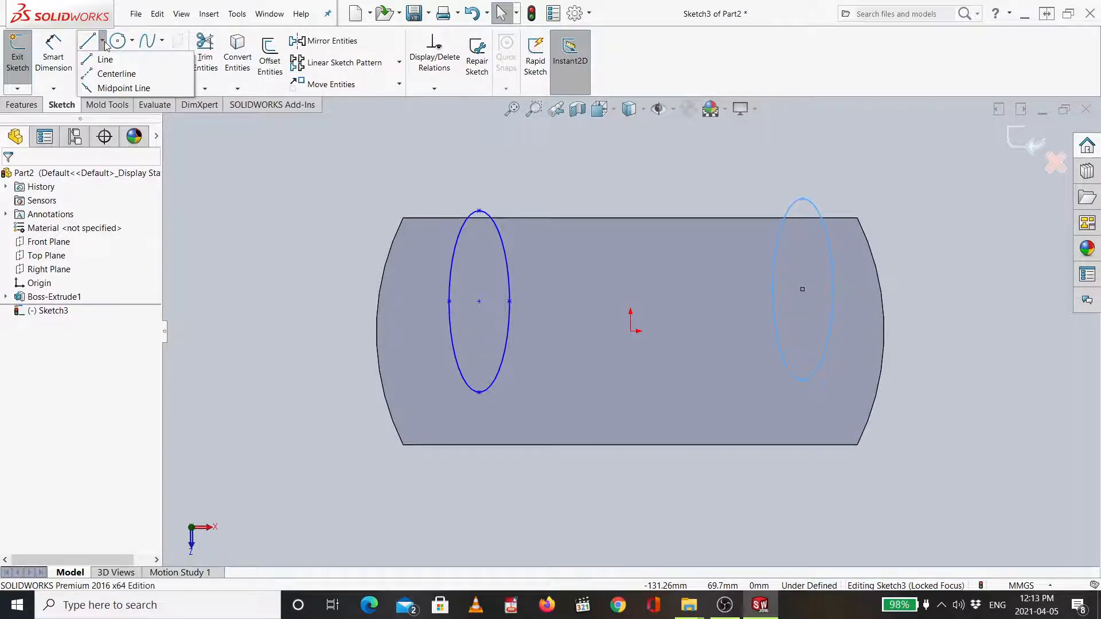
left_click(118, 74)
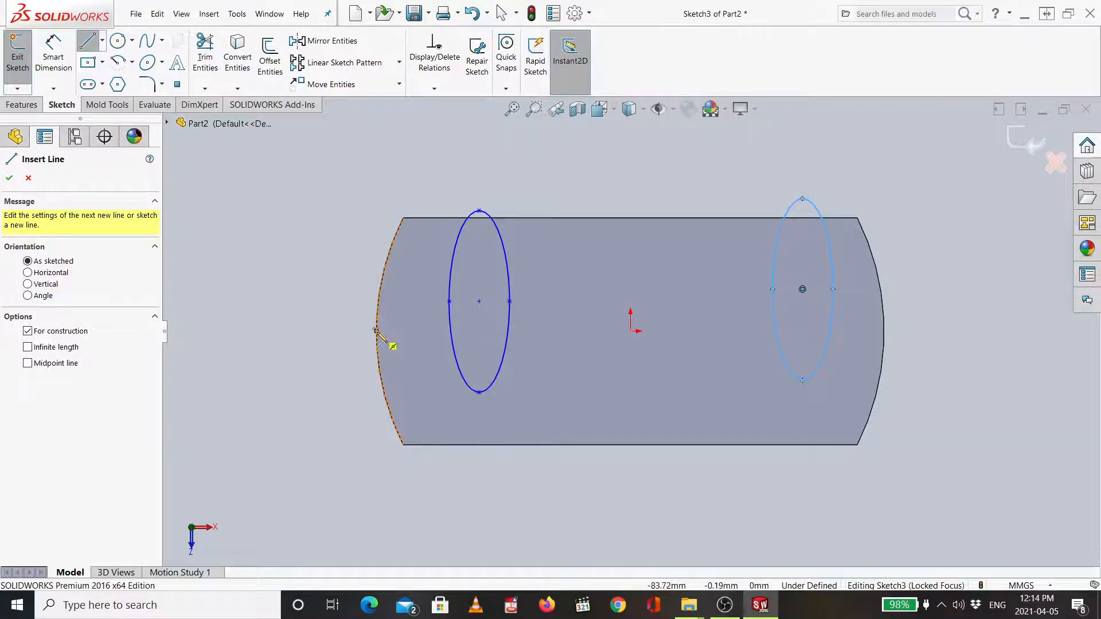
scroll(375, 332, "up", 2)
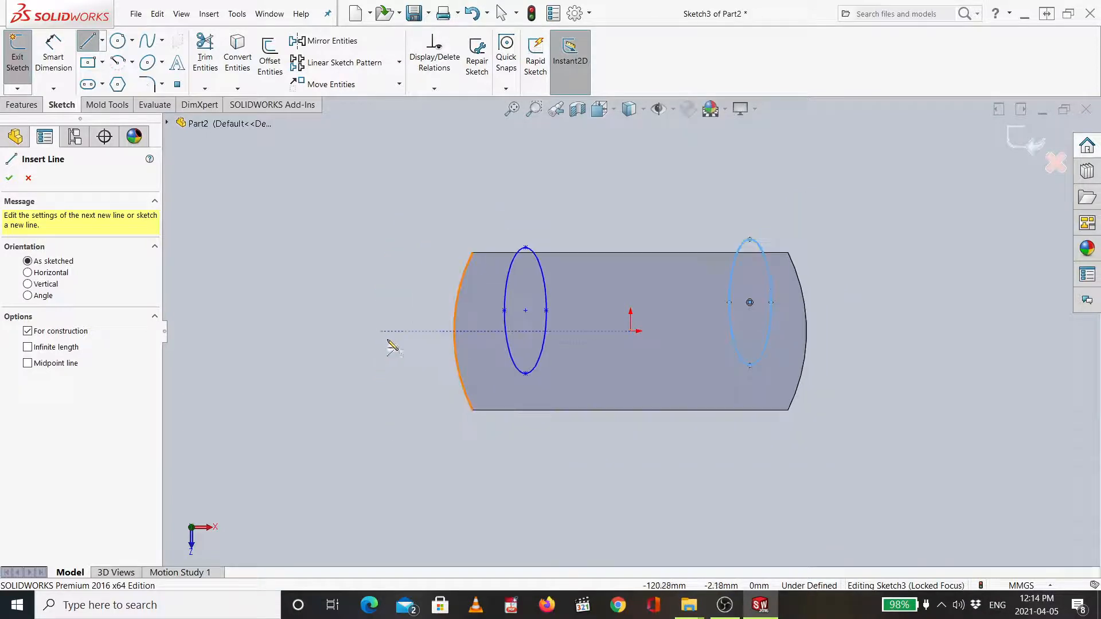
scroll(385, 344, "down", 5)
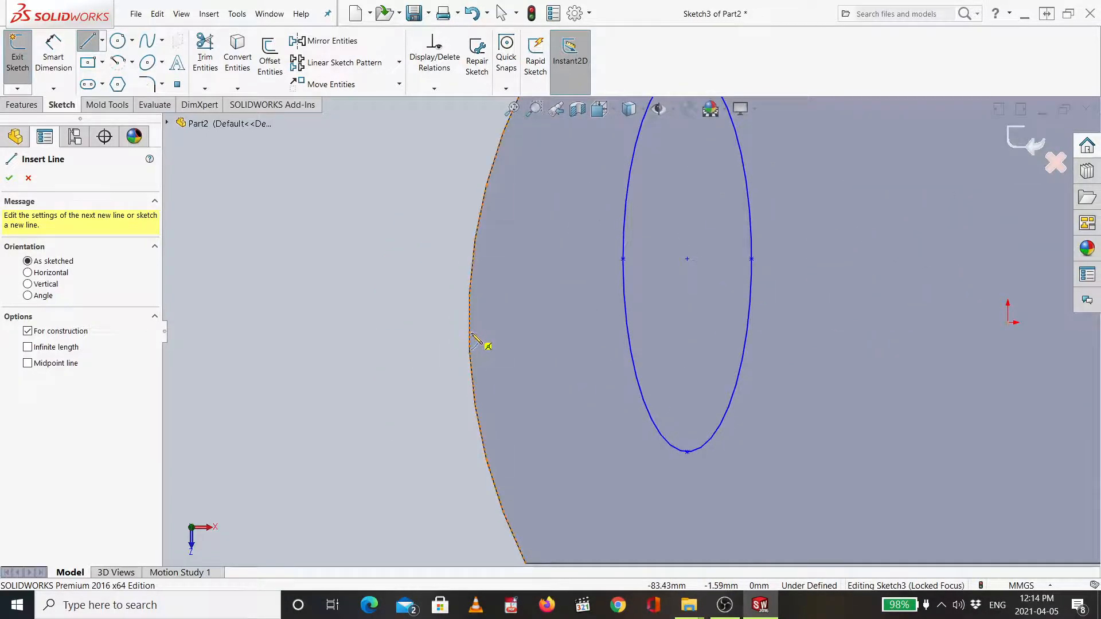
scroll(494, 347, "up", 3)
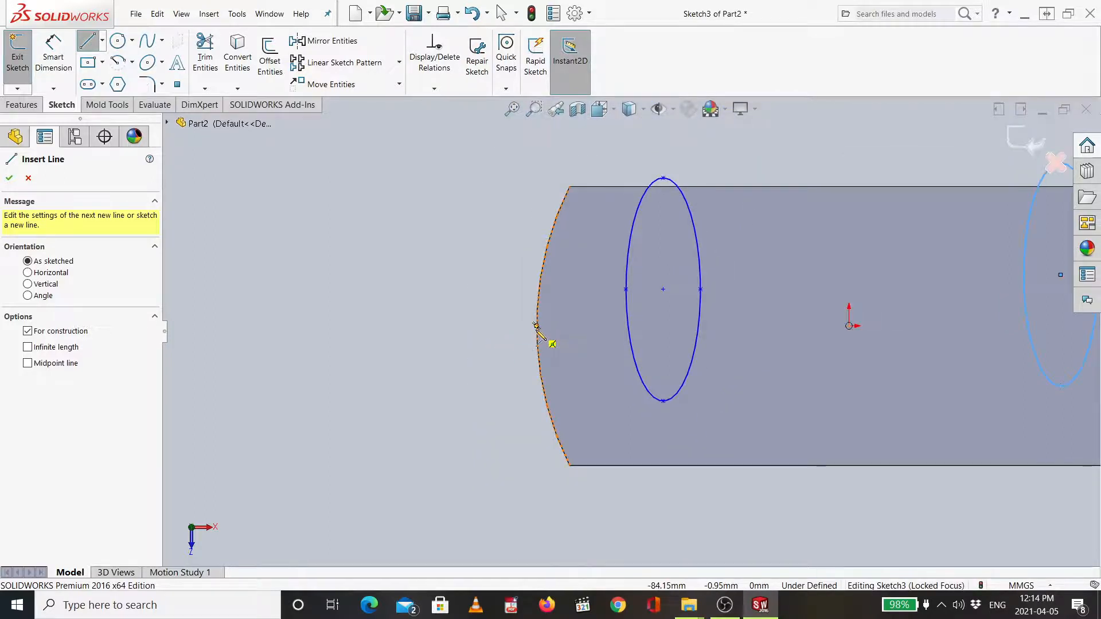
scroll(545, 331, "up", 3)
scroll(602, 333, "down", 5)
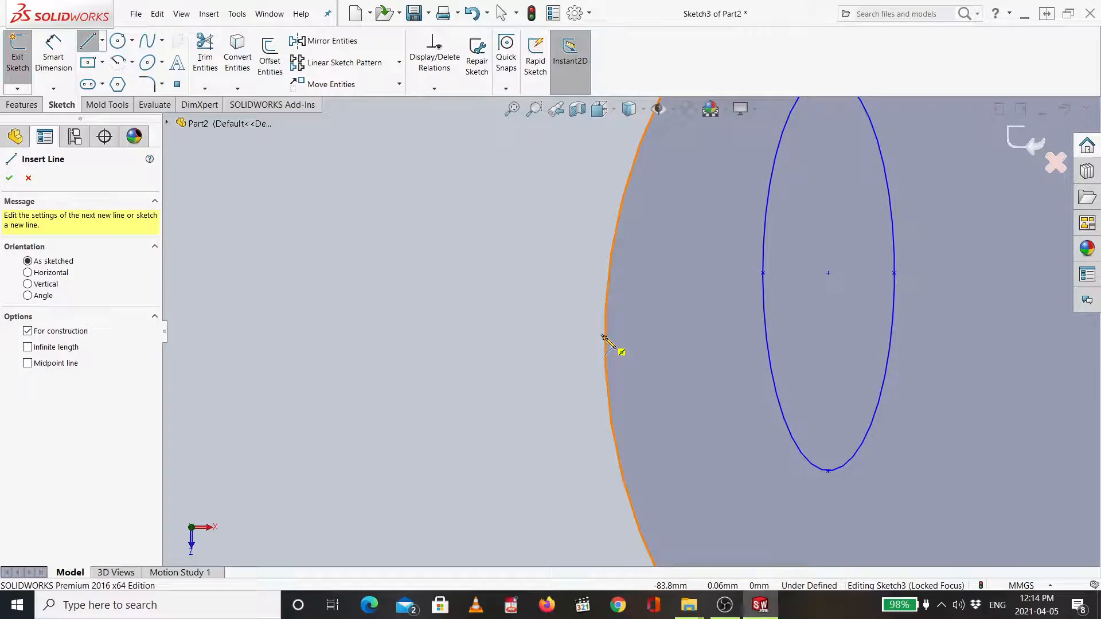
left_click(604, 337)
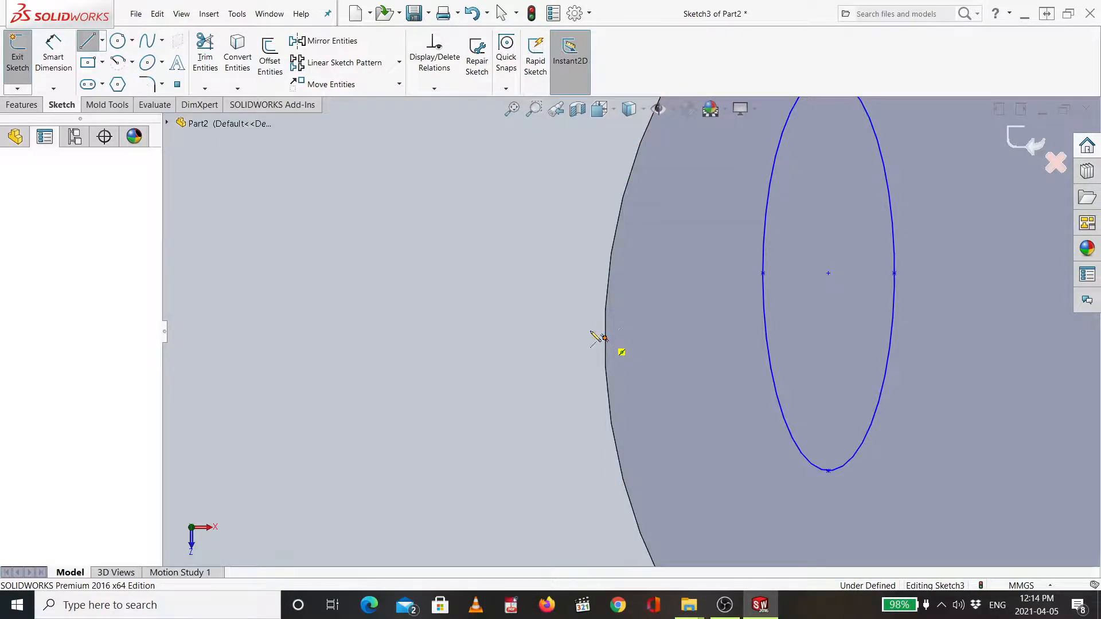
scroll(780, 321, "down", 2)
scroll(799, 312, "up", 6)
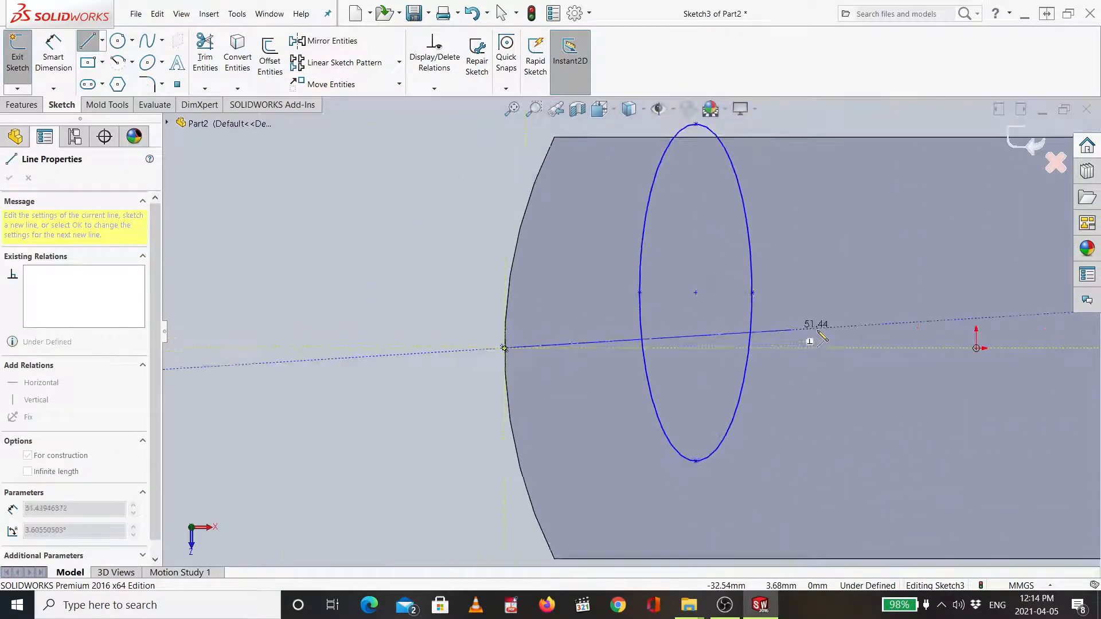
scroll(872, 315, "down", 3)
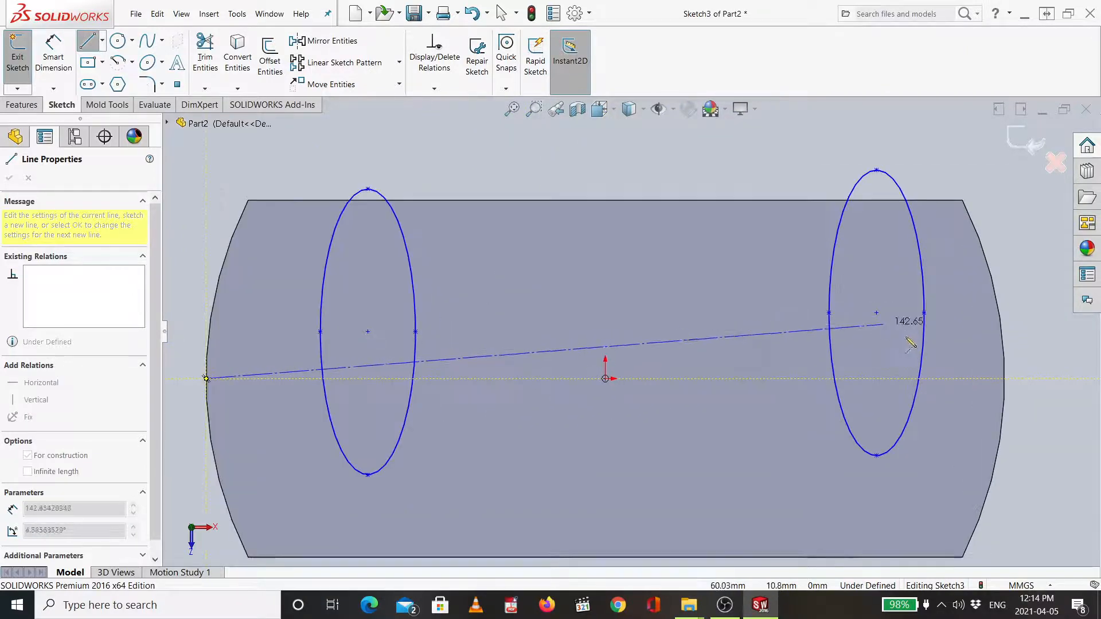
left_click(1004, 379)
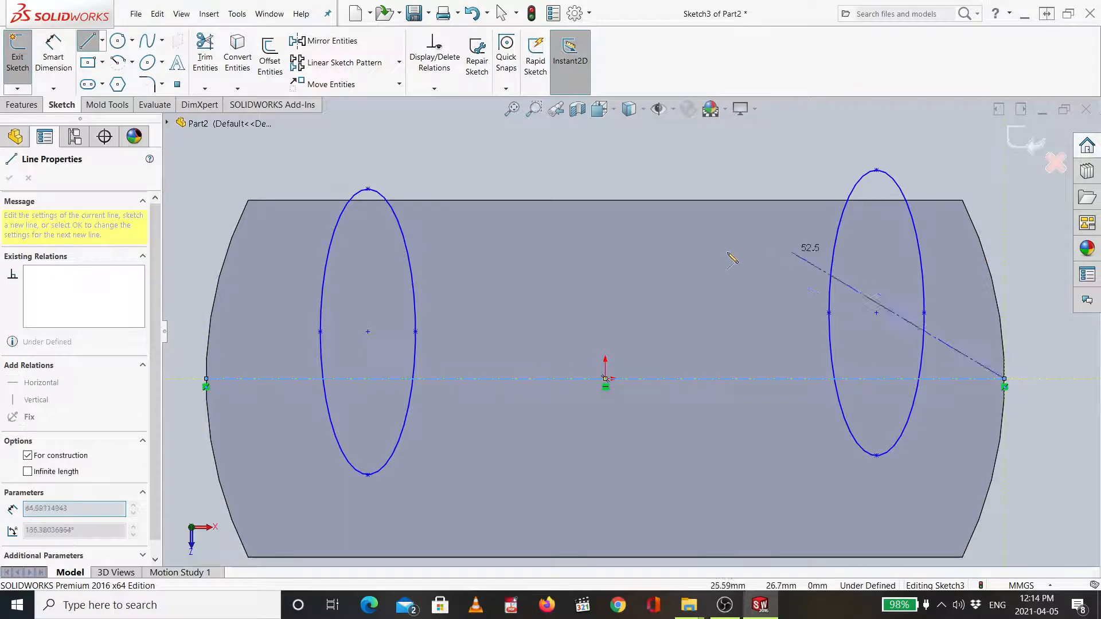
key("Escape")
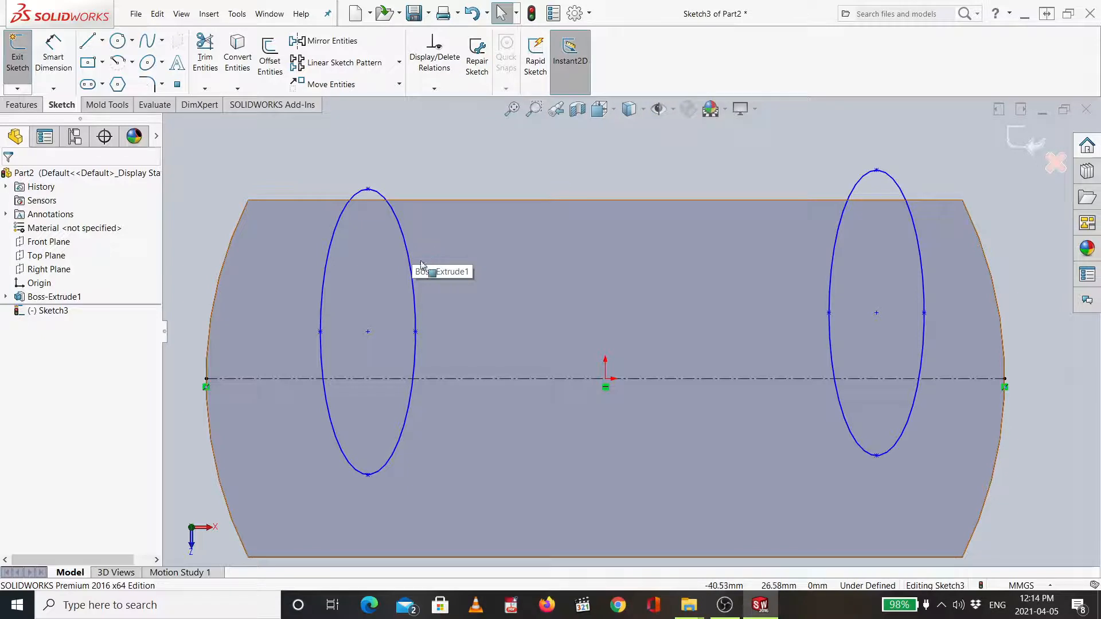
- Make the centers of both ellipses coincident with the centerline
left_click(368, 334)
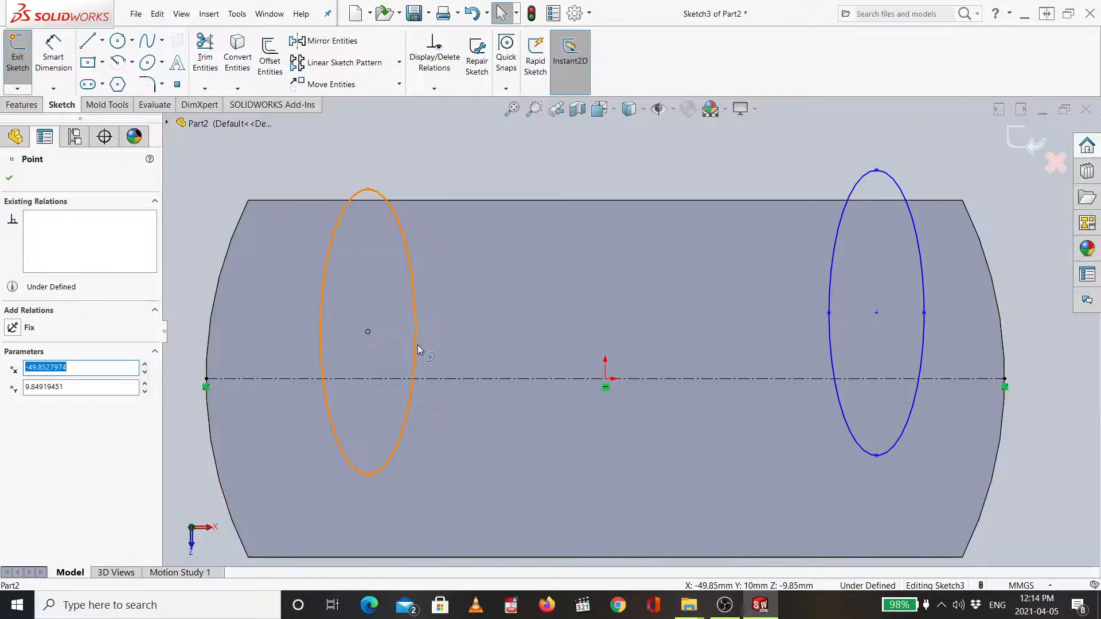
left_click(445, 383, "ctrl")
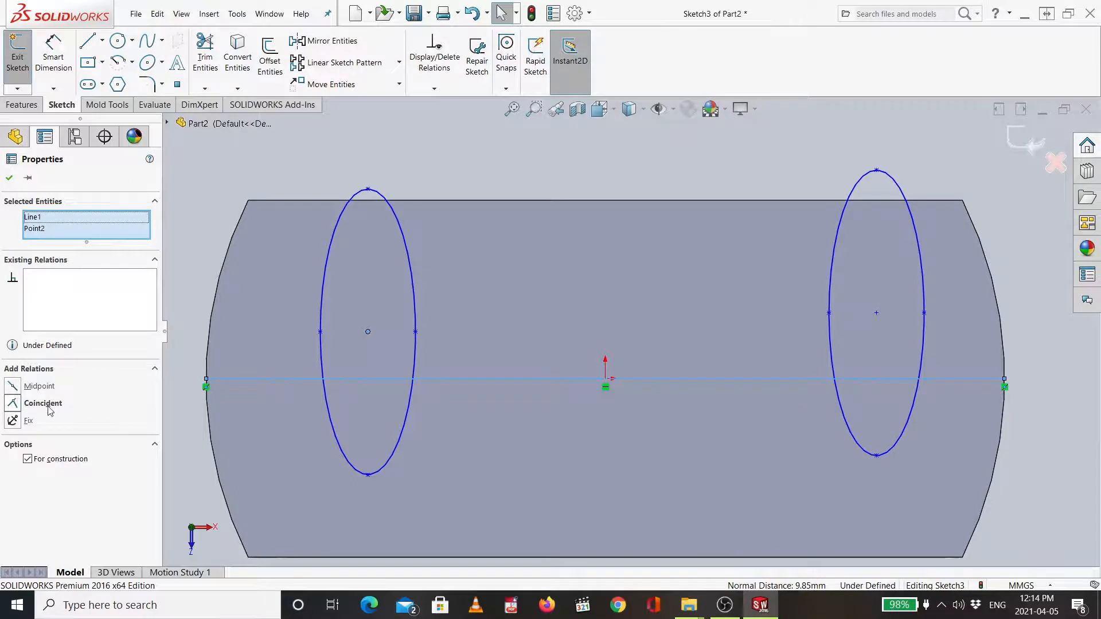
left_click(12, 404)
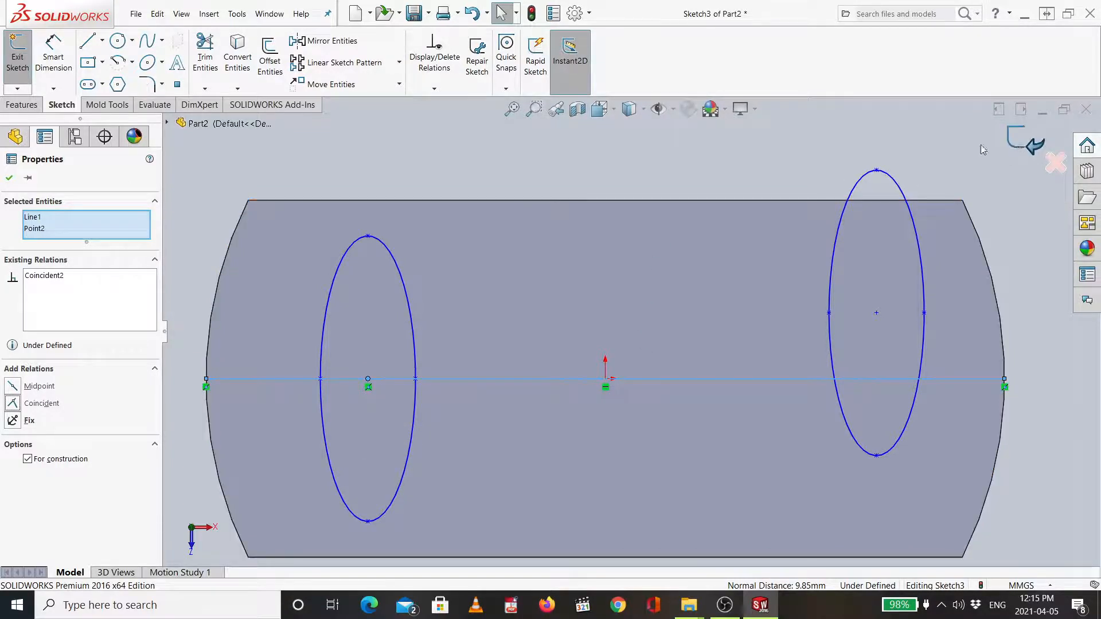
left_click(700, 262)
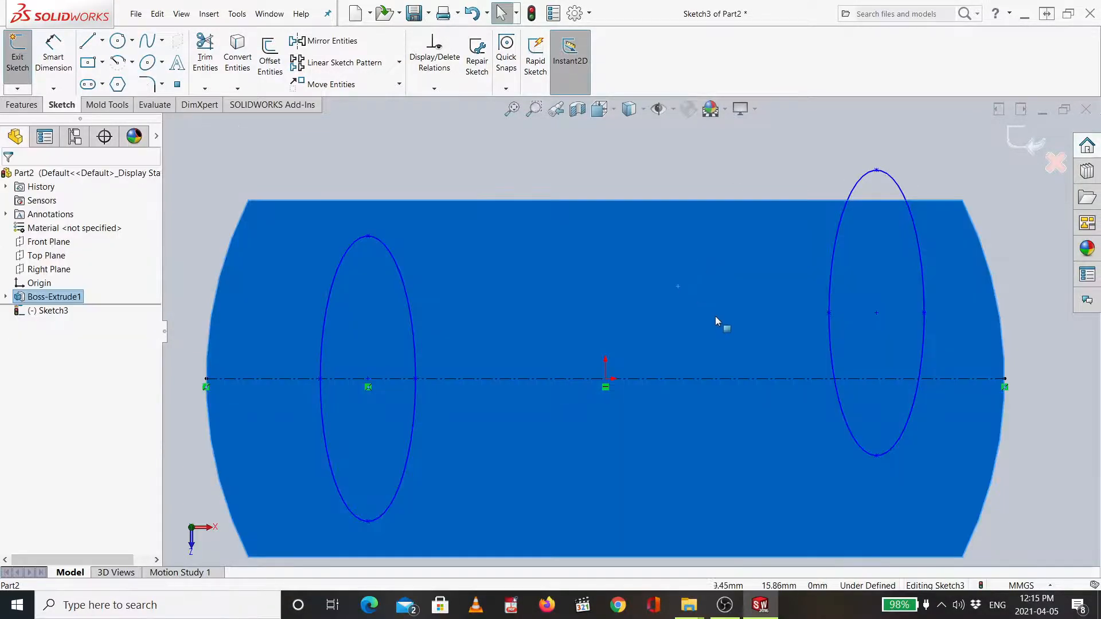
left_click(876, 312)
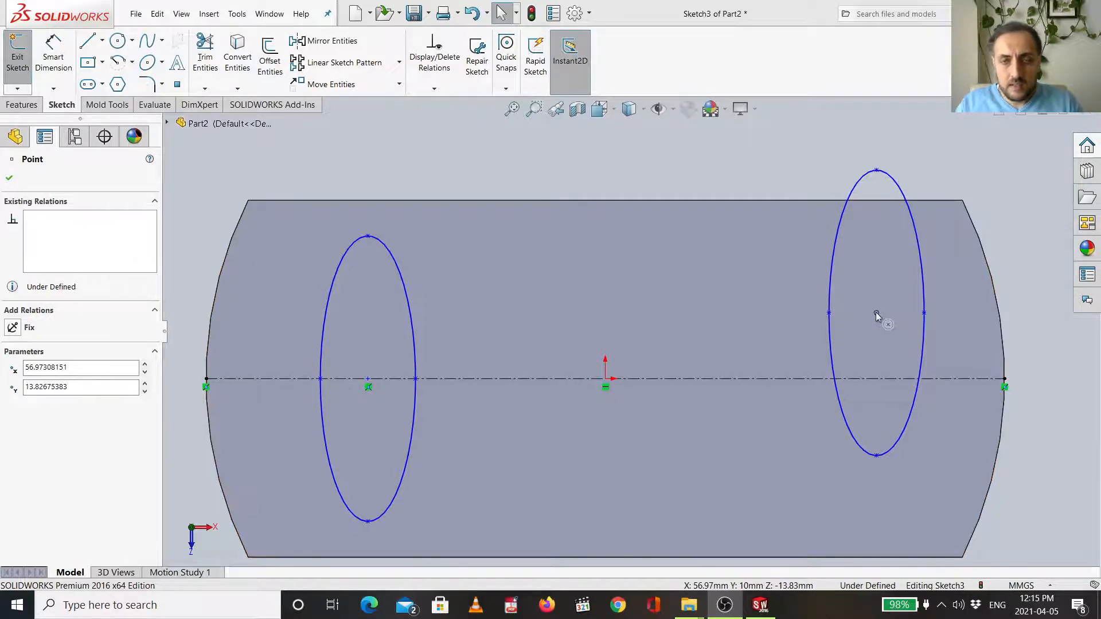
left_click(754, 382, "ctrl")
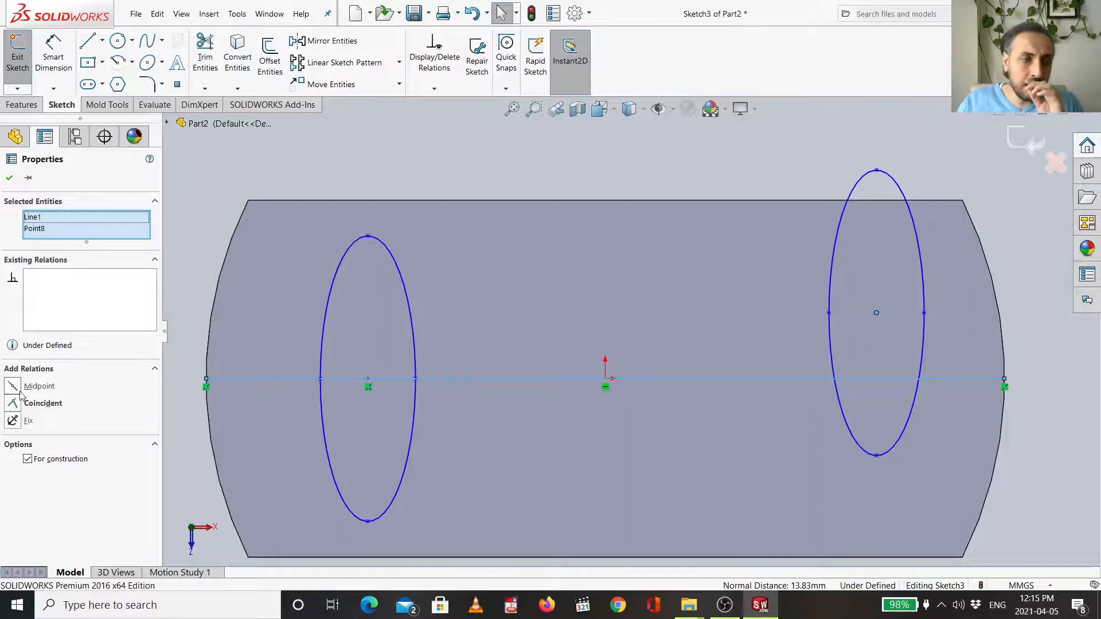
left_click(14, 403)
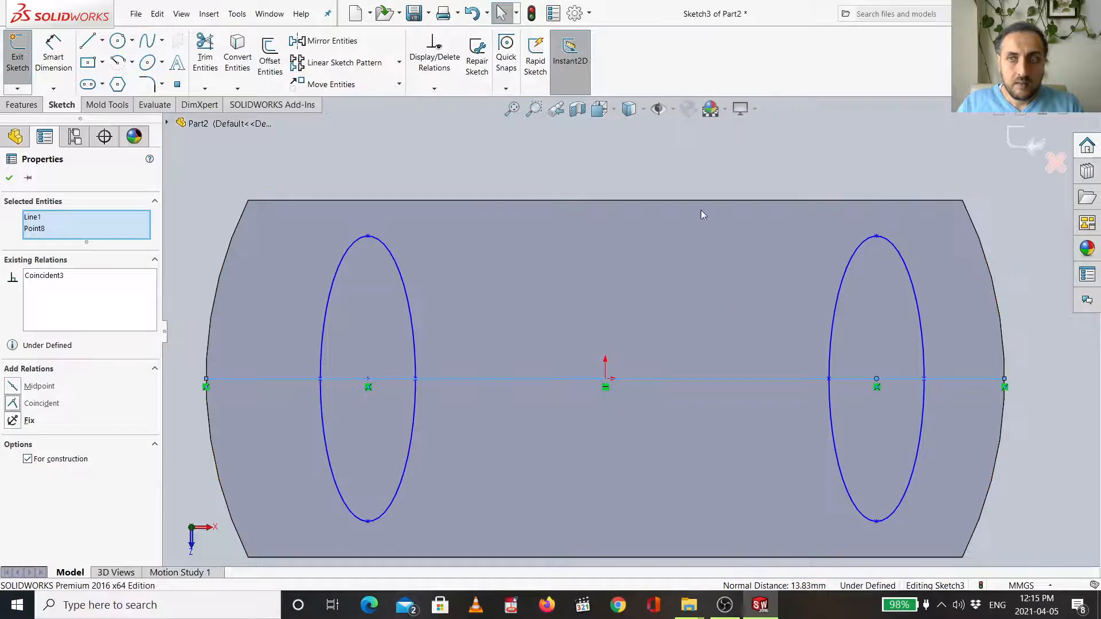
key("Escape")
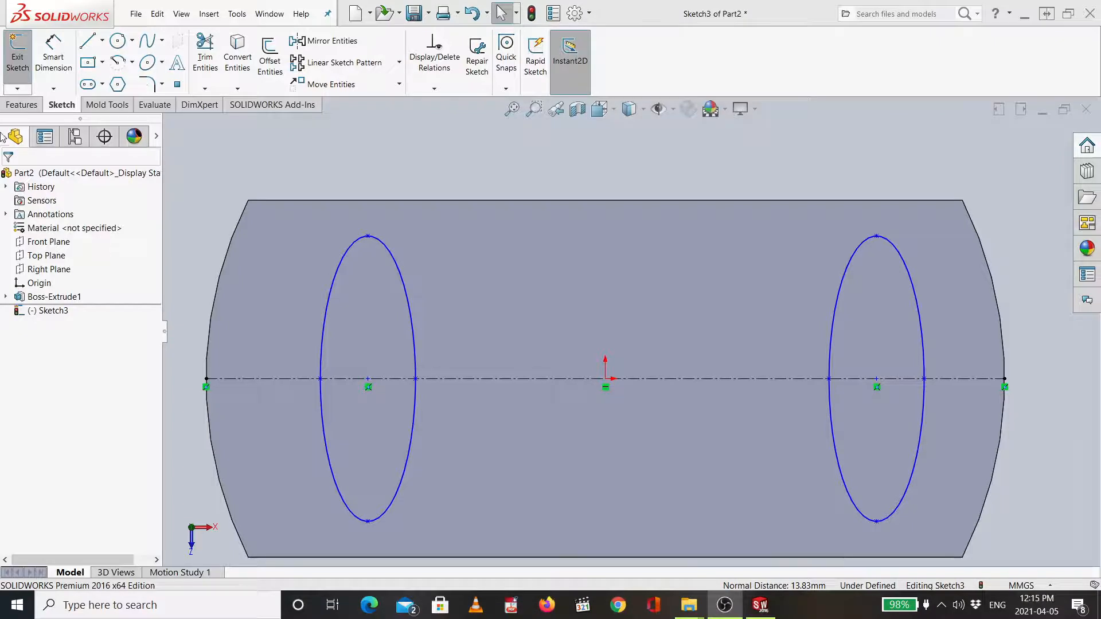
- Dimension the horizontal distance from the plate's top-left corner to the left ellipse's center as 30 mm
left_click(53, 60)
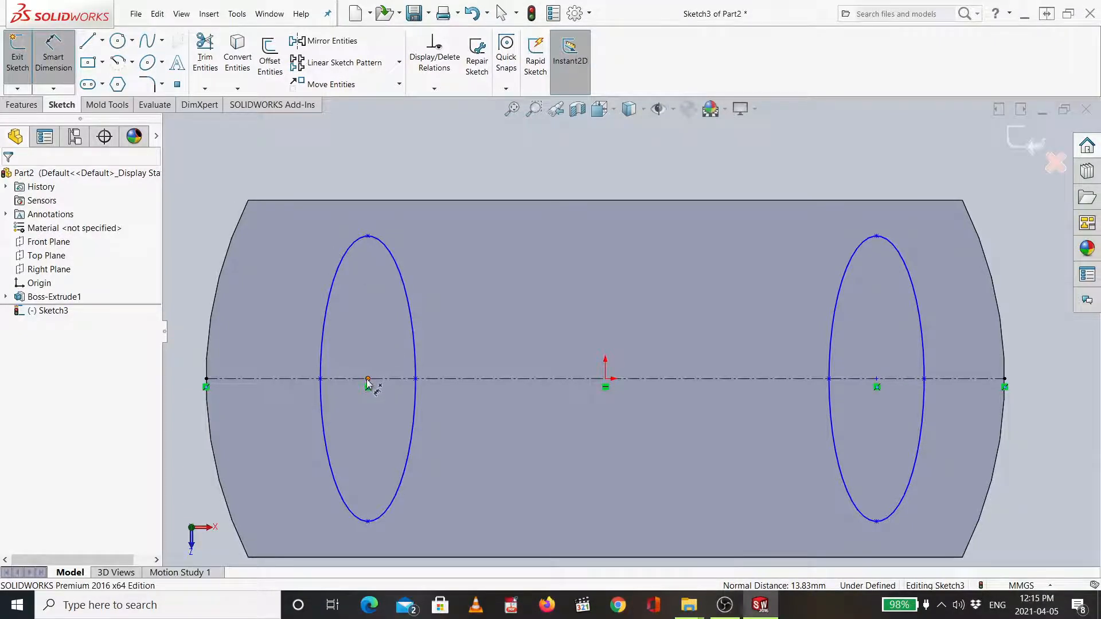
left_click(368, 380)
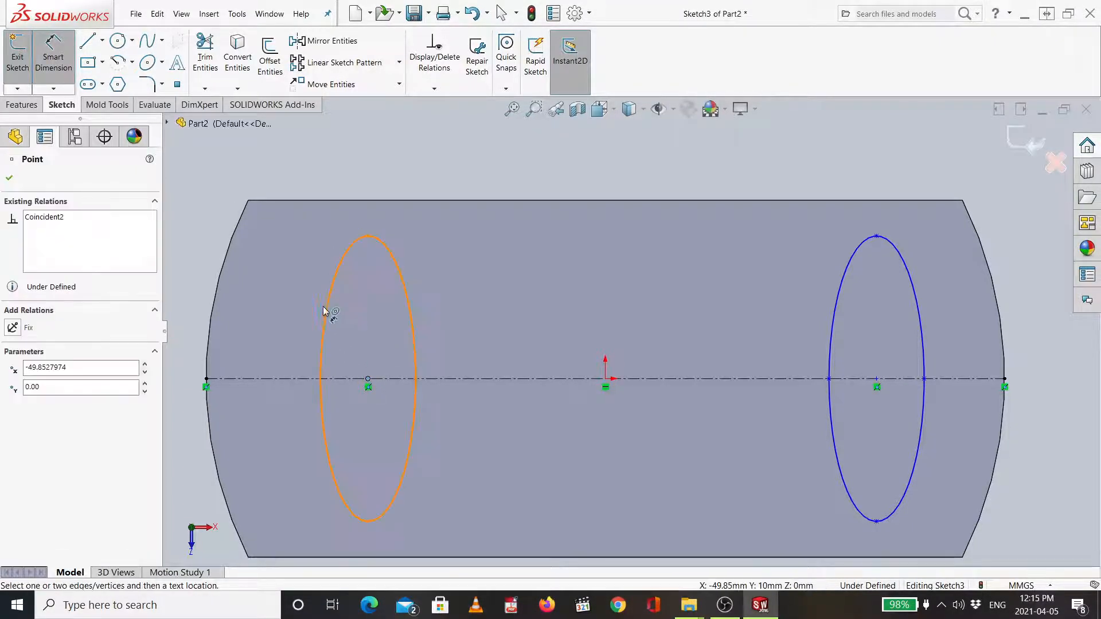
left_click(249, 200)
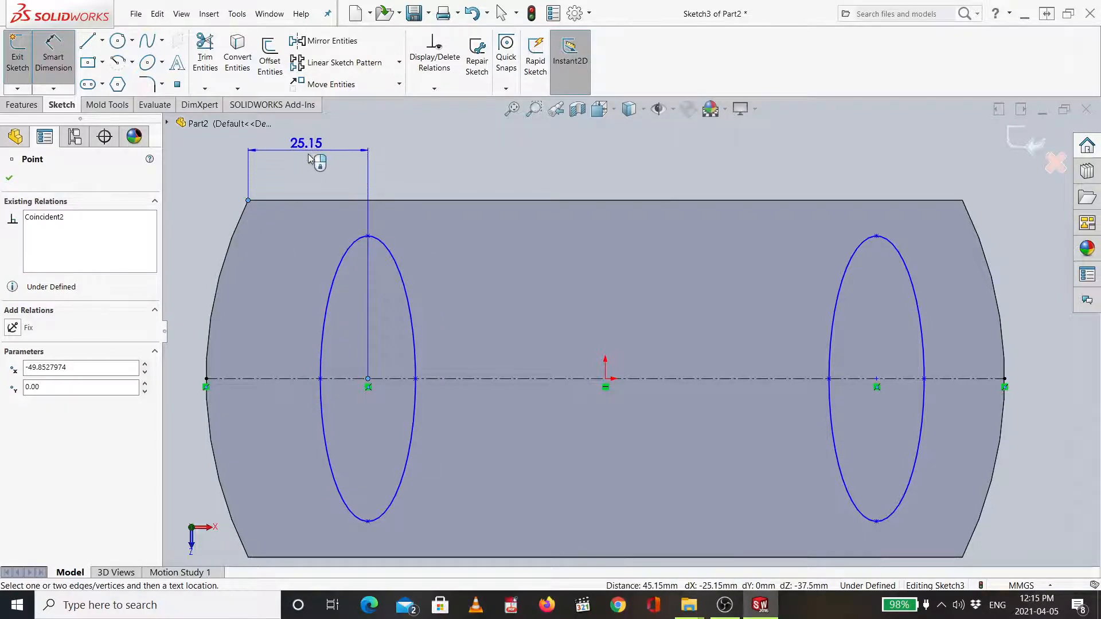
left_click(320, 168)
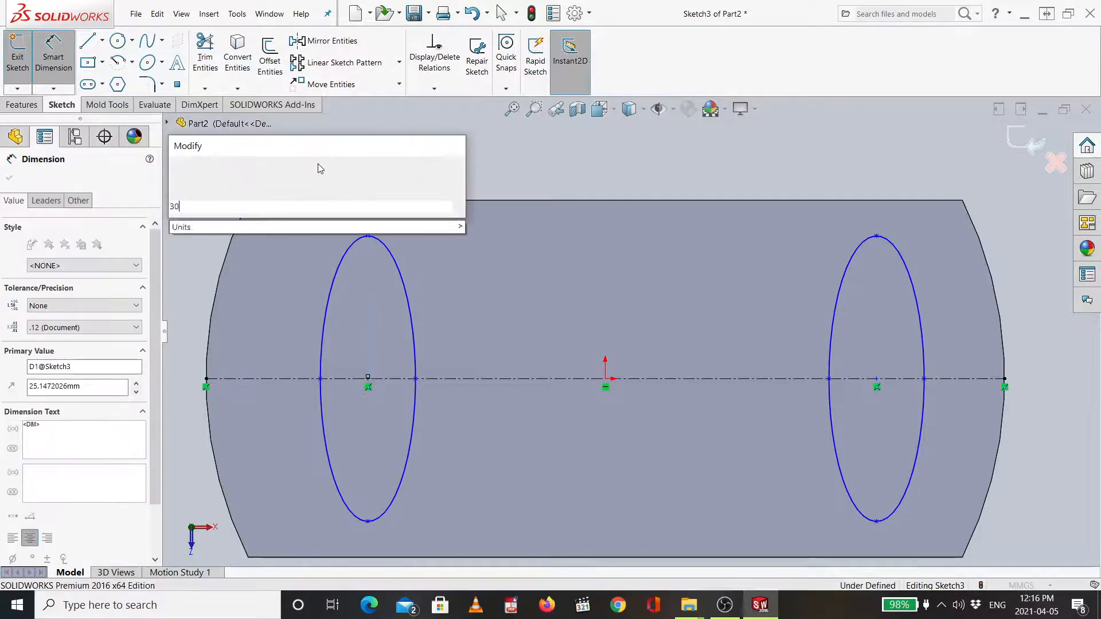
type("30")
key("Return")
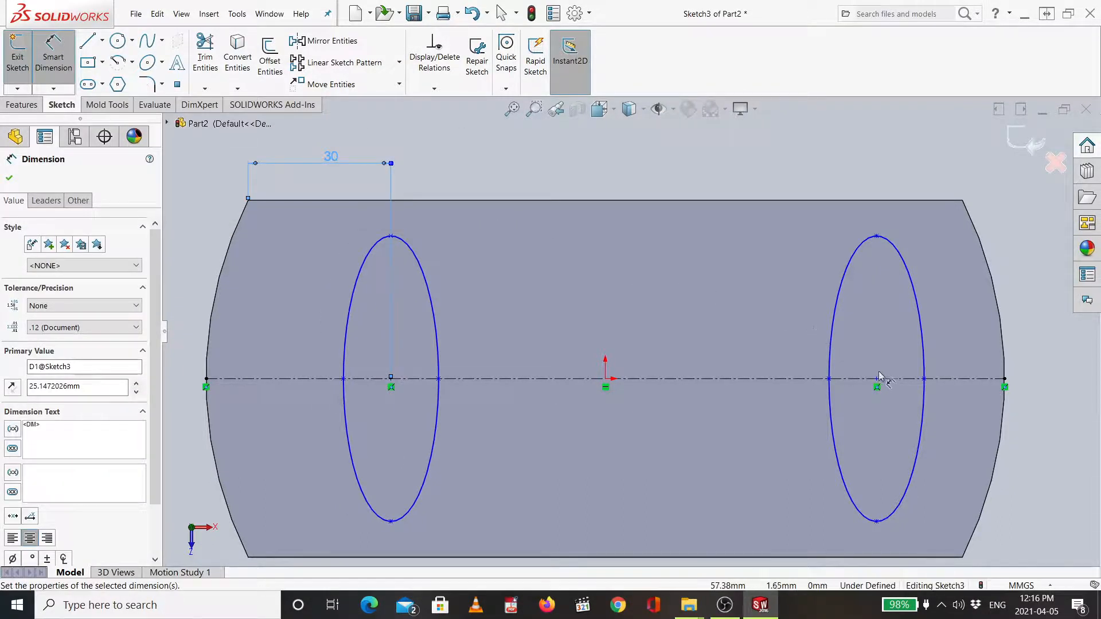
- Dimension the right ellipse's center 30 mm horizontally from the plate's top-right corner
left_click(877, 380)
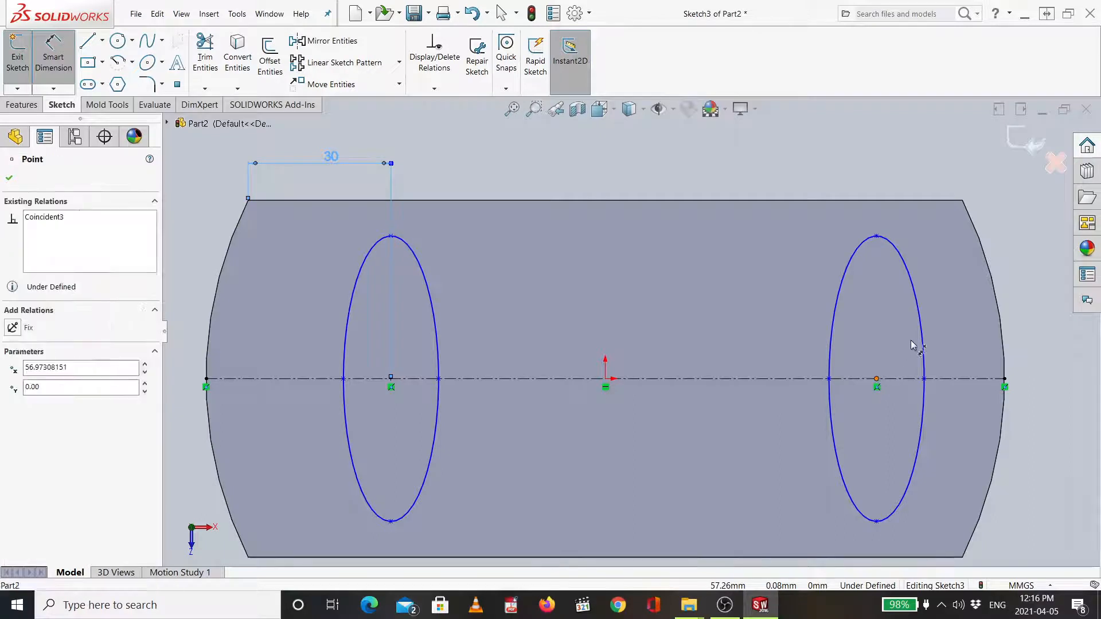
left_click(963, 201)
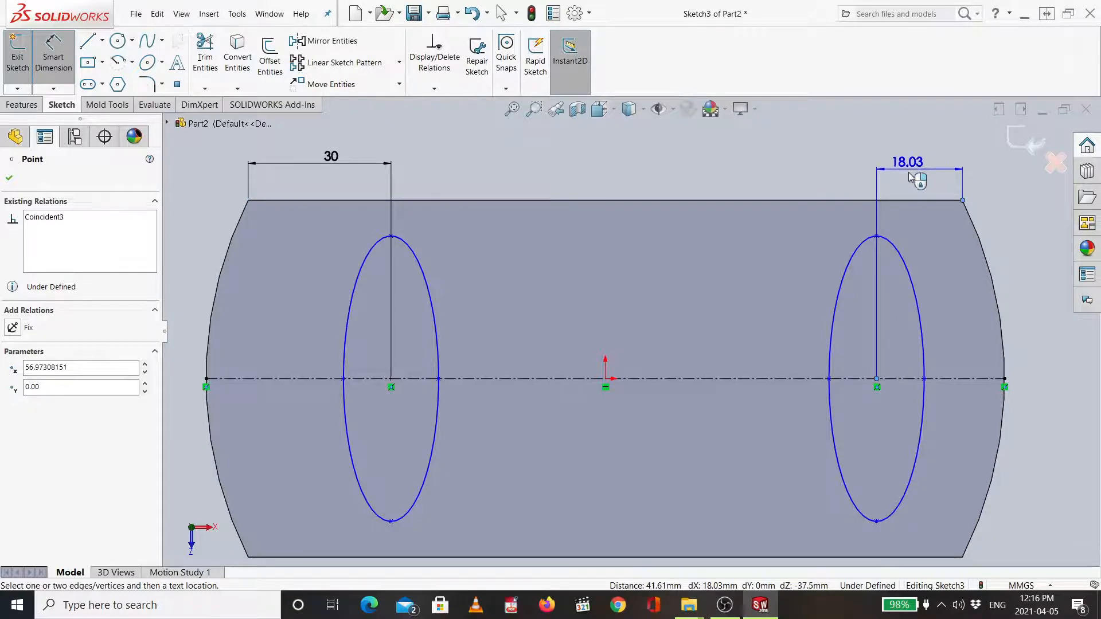
left_click(929, 156)
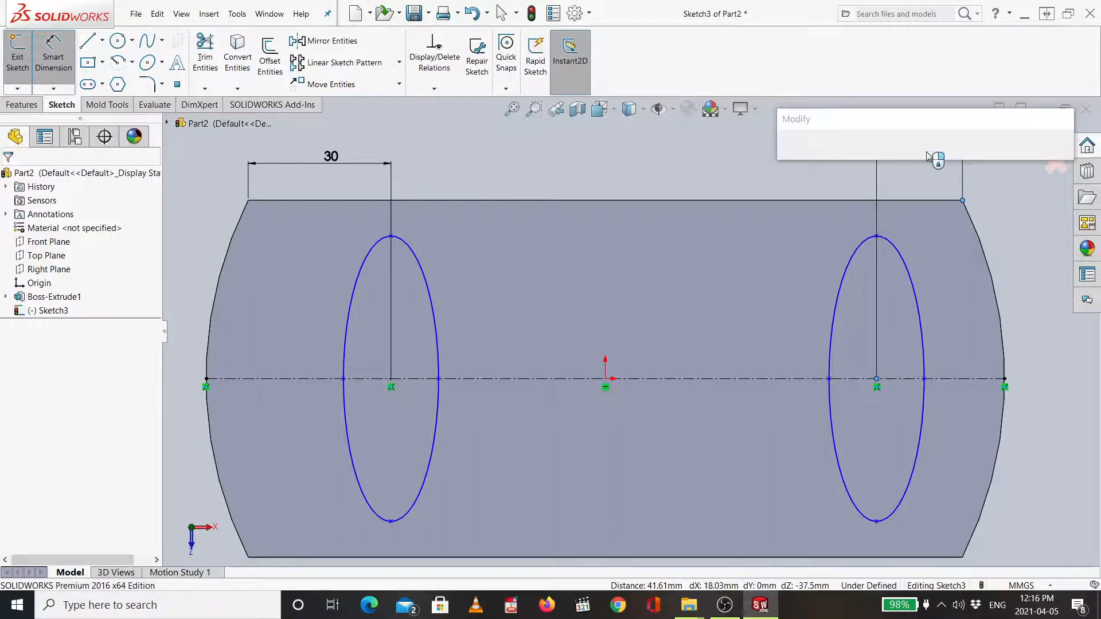
key("Return")
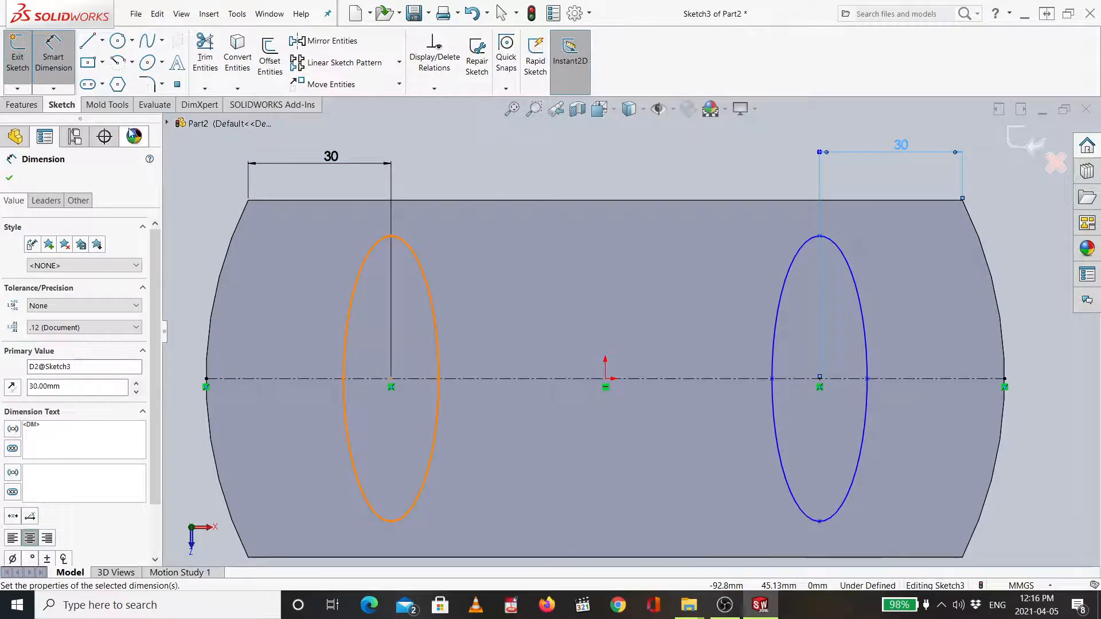
- Extrude both ellipses 50 mm upward from the plate as bosses
left_click(31, 109)
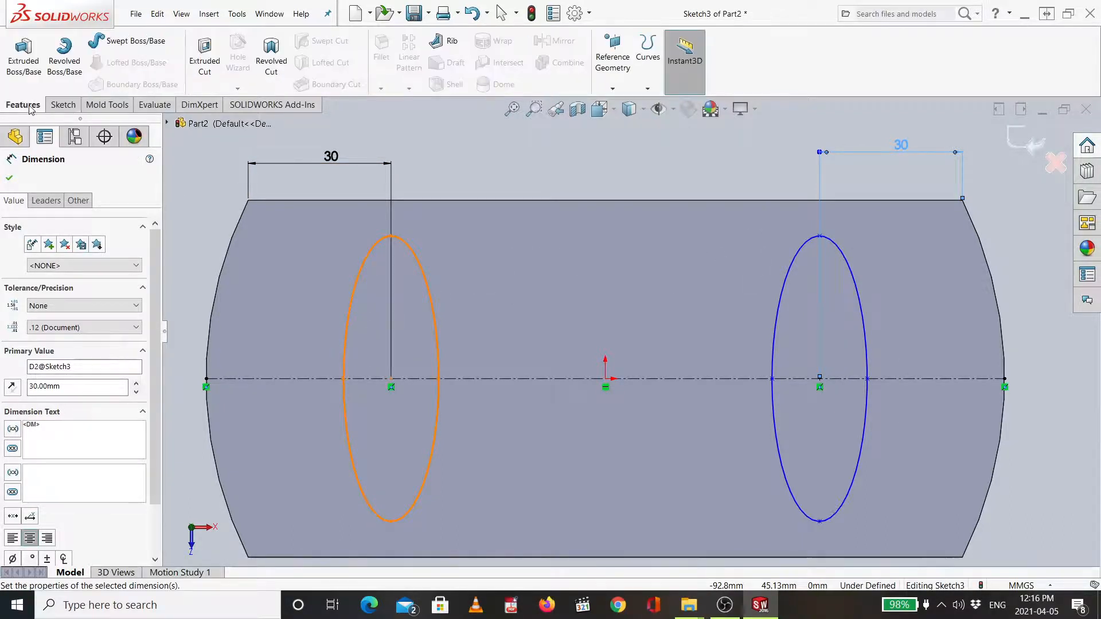
left_click(34, 72)
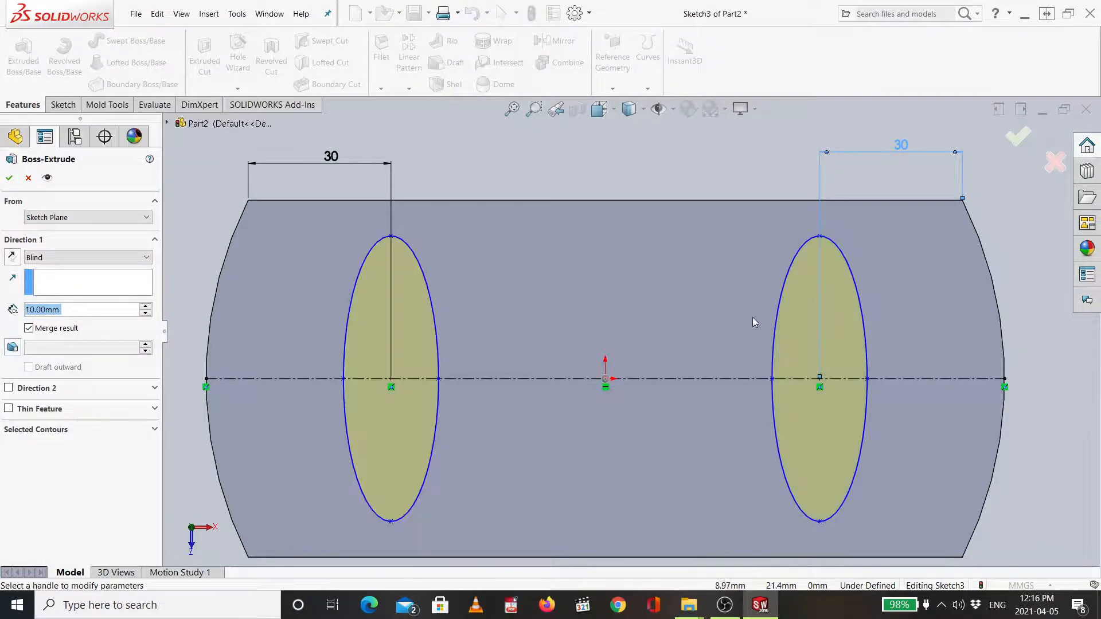
middle_click_drag(1035, 466, 934, 344)
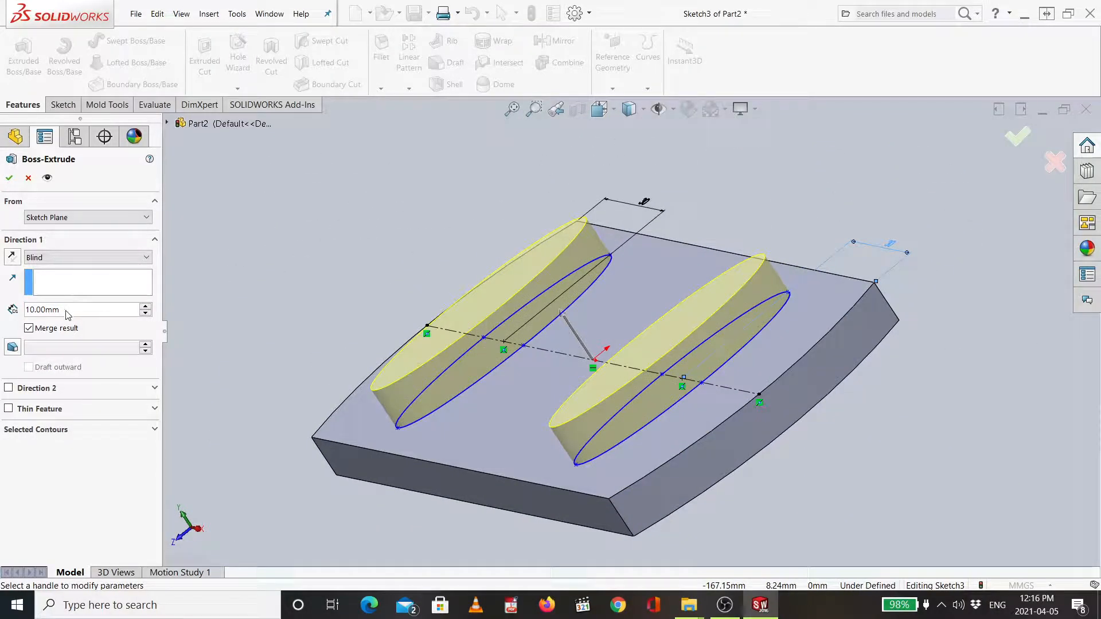
left_click_drag(63, 312, 13, 297)
type("50")
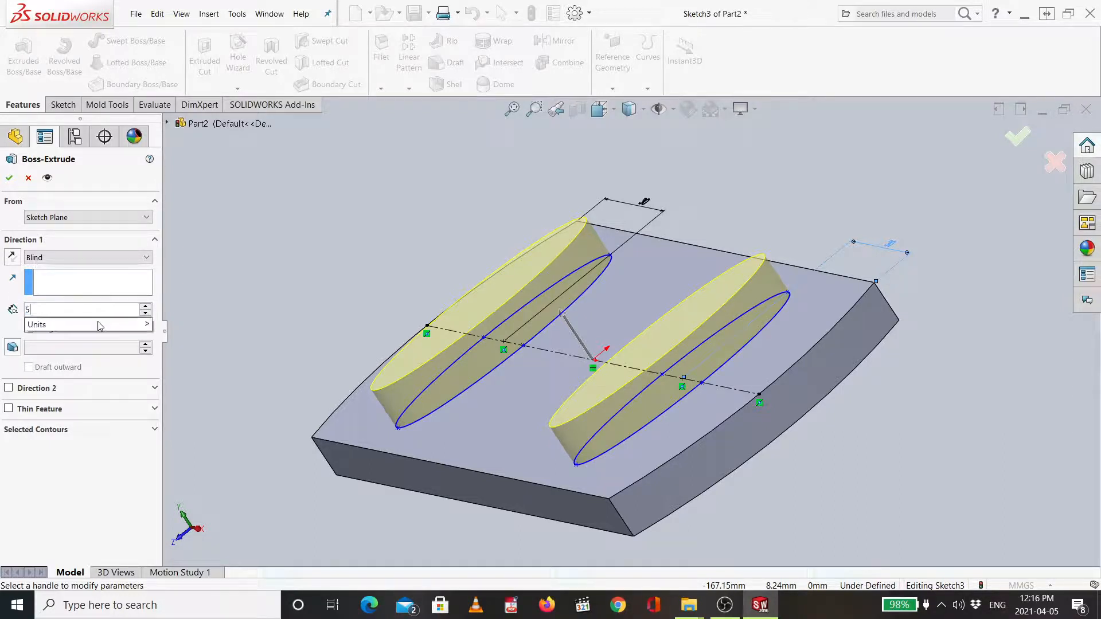
key("Return")
mouse_move(253, 333)
middle_mouse_down()
mouse_move(273, 320)
mouse_move(224, 336)
mouse_move(250, 335)
middle_mouse_up()
scroll(253, 334, "down", 3)
scroll(273, 330, "up", 5)
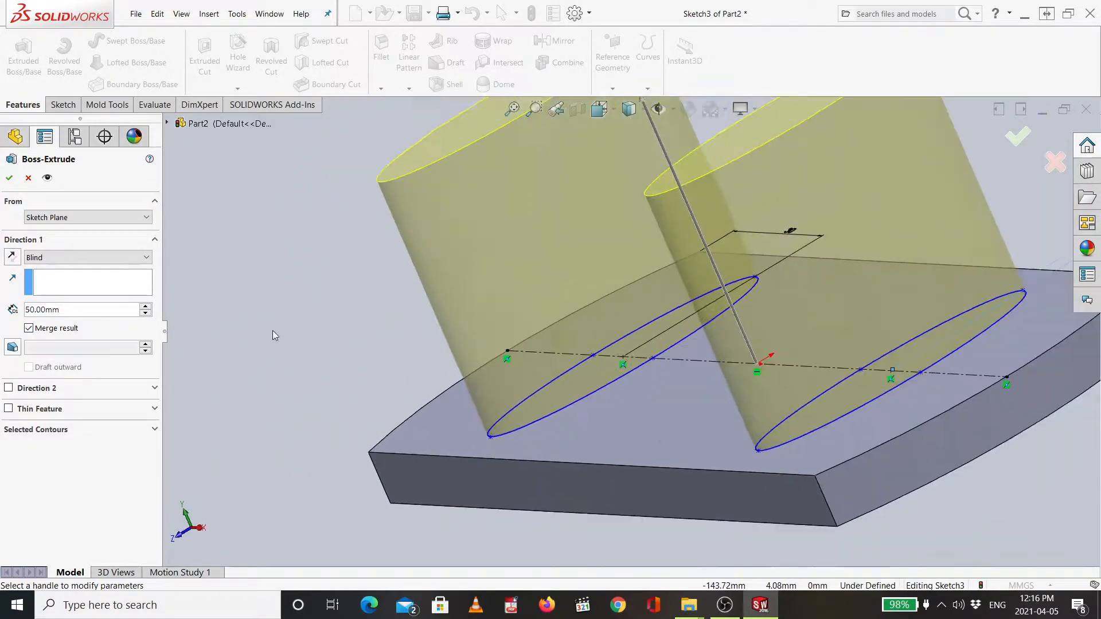
left_click(1020, 138)
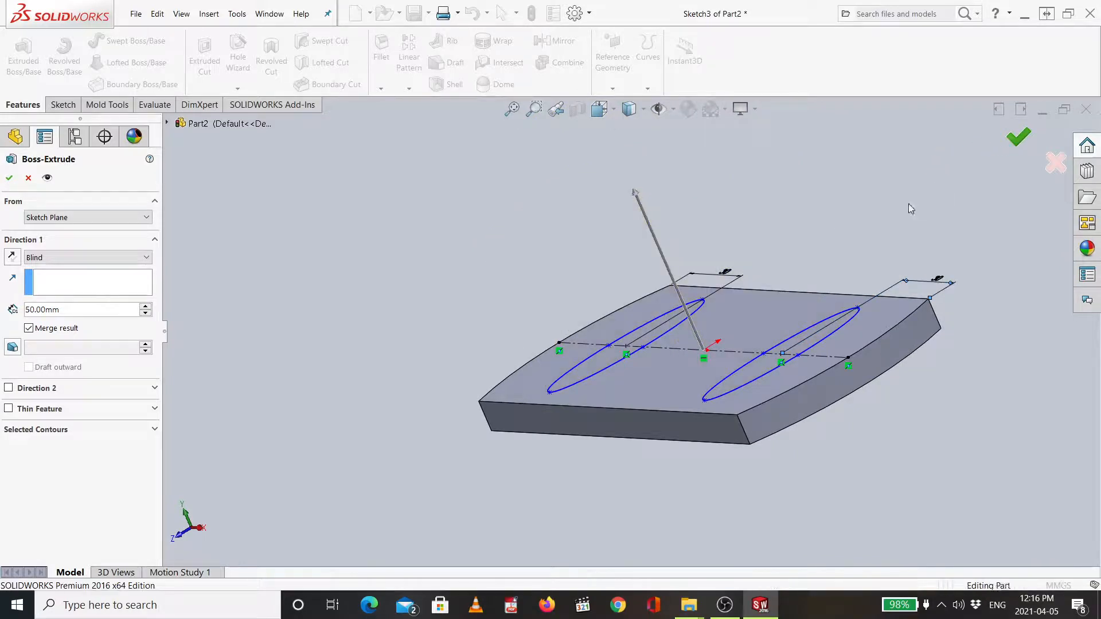
left_click(1019, 137)
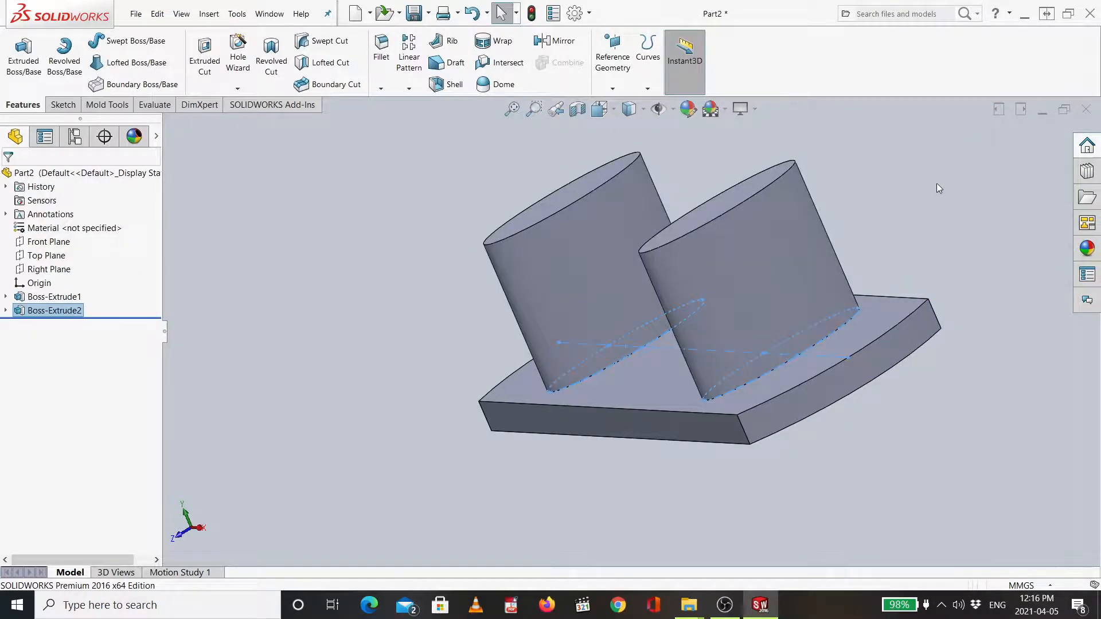
- Start a 2 mm Fillet and select both bosses' top faces and their base edges
middle_click_drag(929, 181, 961, 200)
key("ctrl+7")
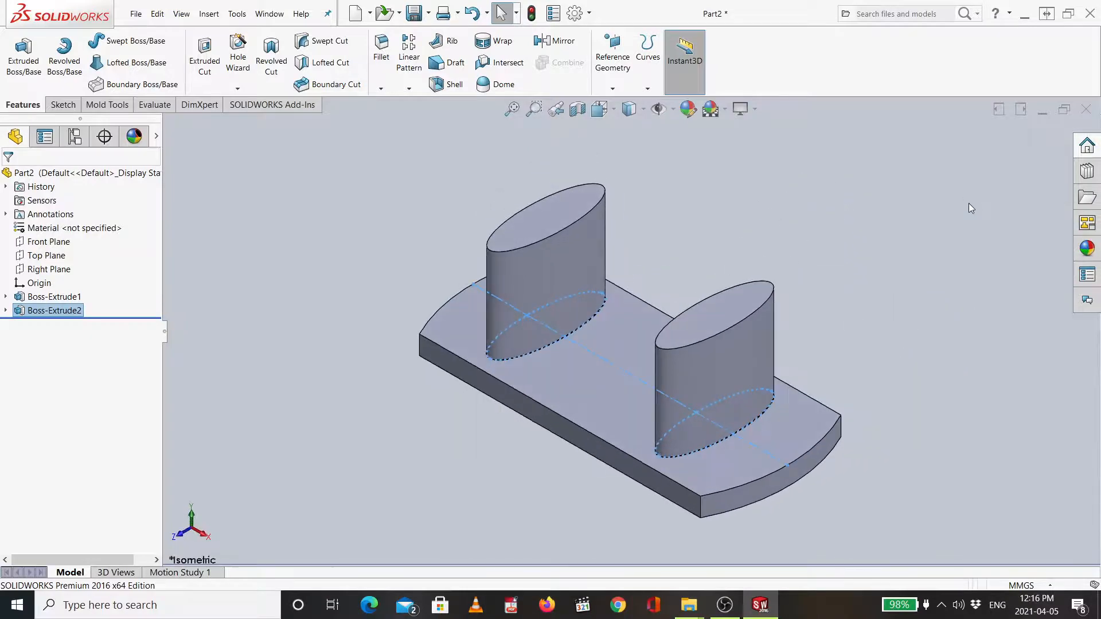
key("ctrl+5")
key("ctrl+7")
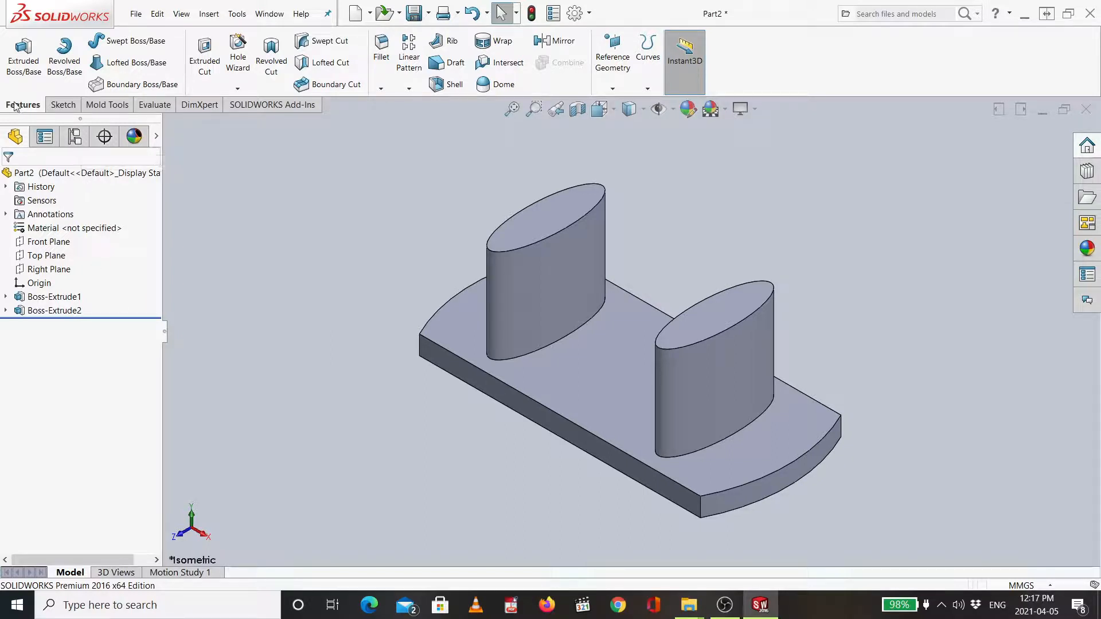
left_click(377, 43)
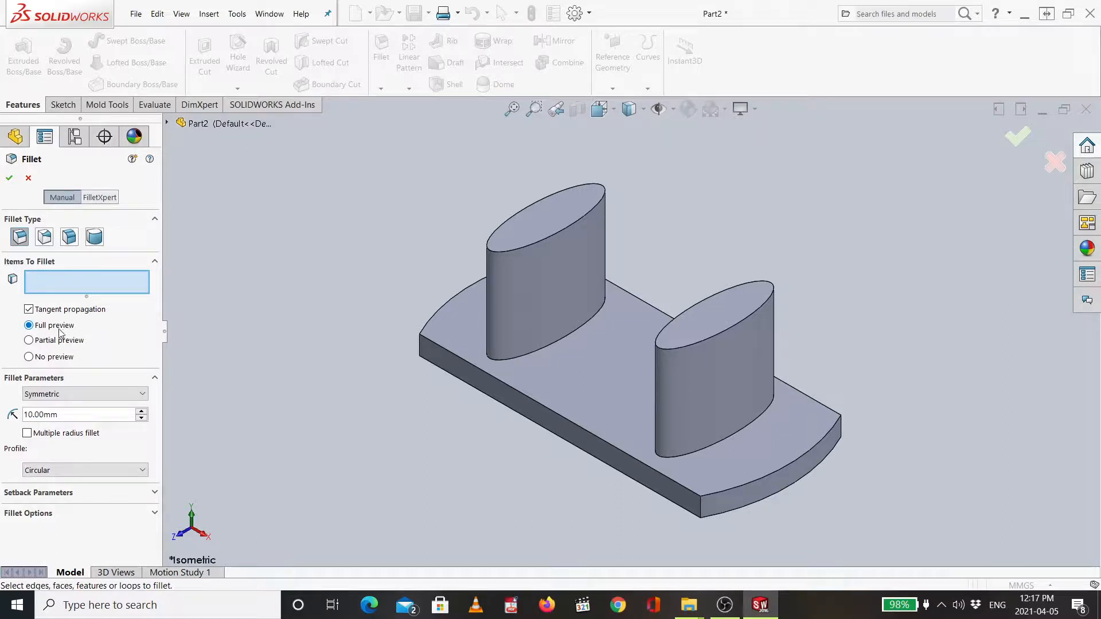
double_click(89, 415)
type("2")
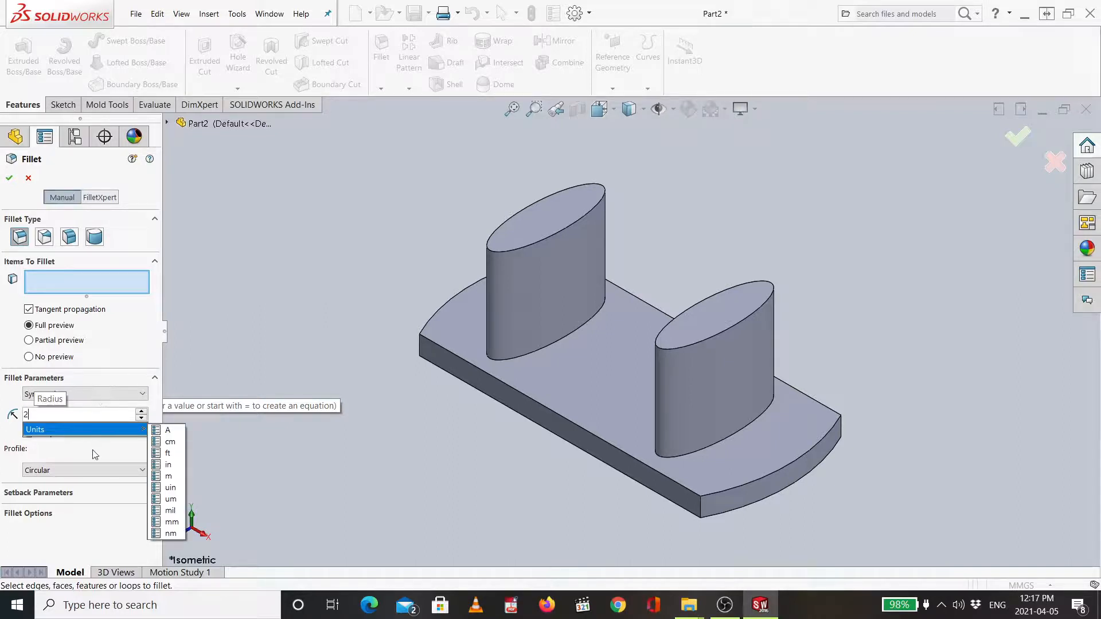
left_click(93, 451)
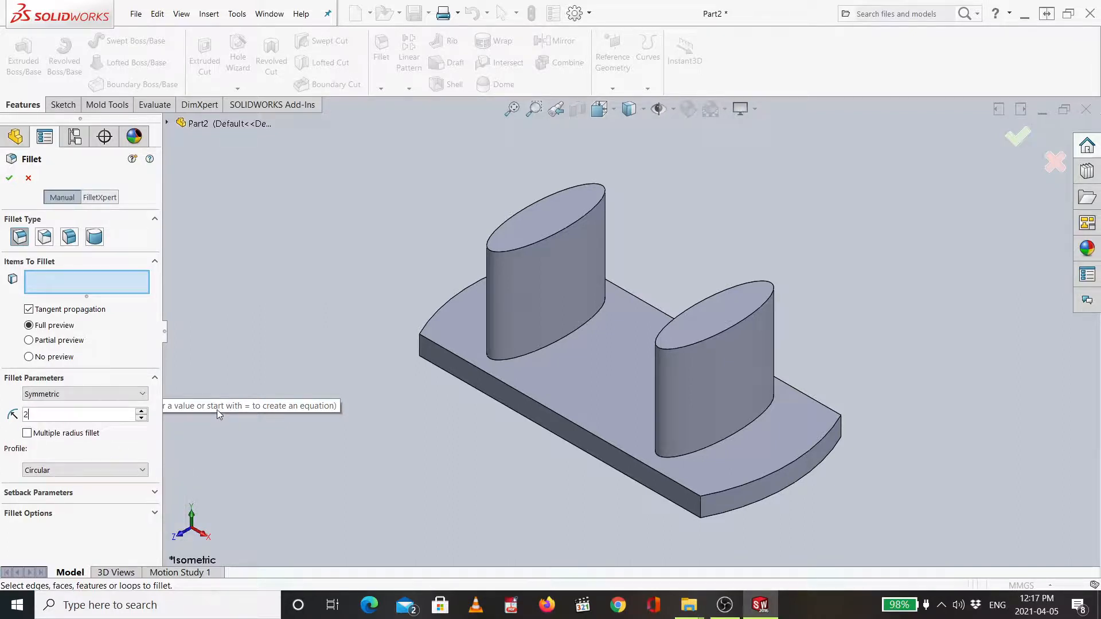
left_click(541, 222)
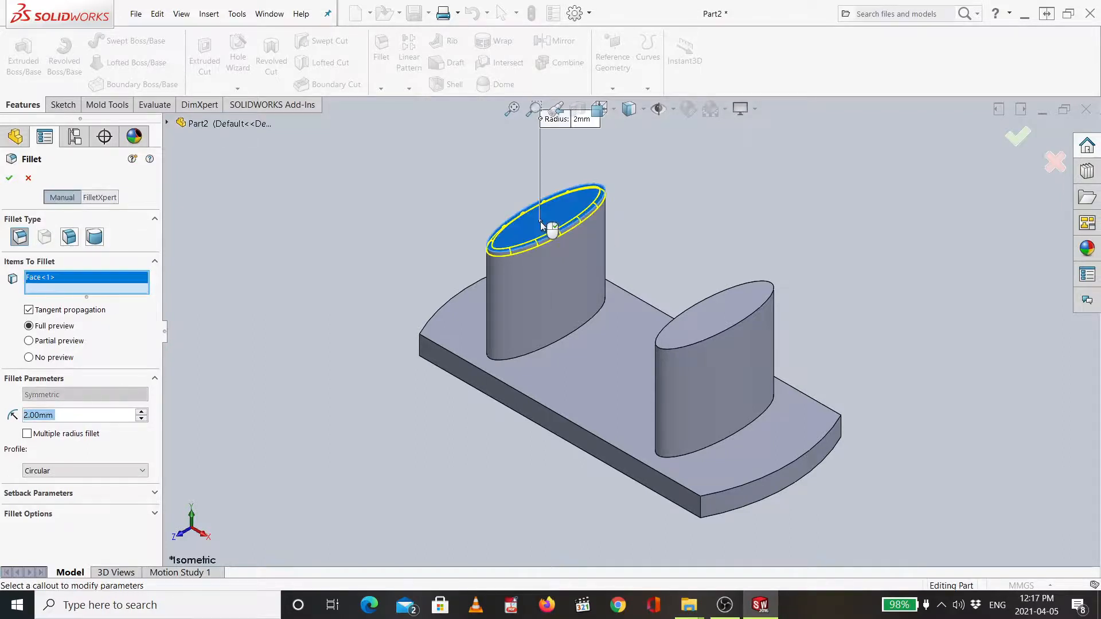
left_click(713, 325)
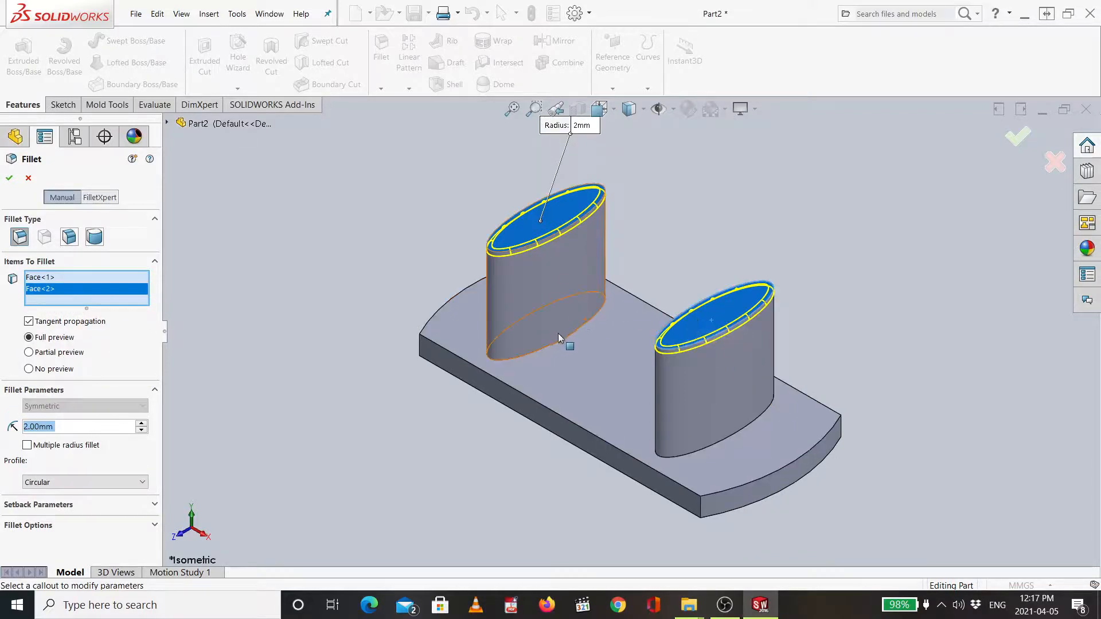
left_click(543, 348)
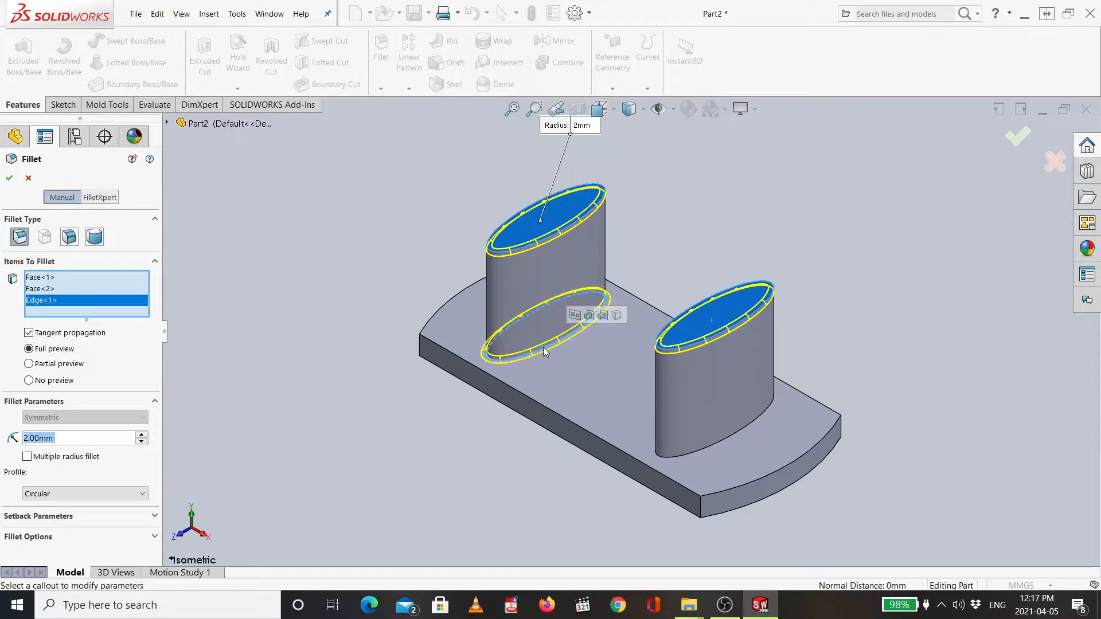
left_click(693, 457)
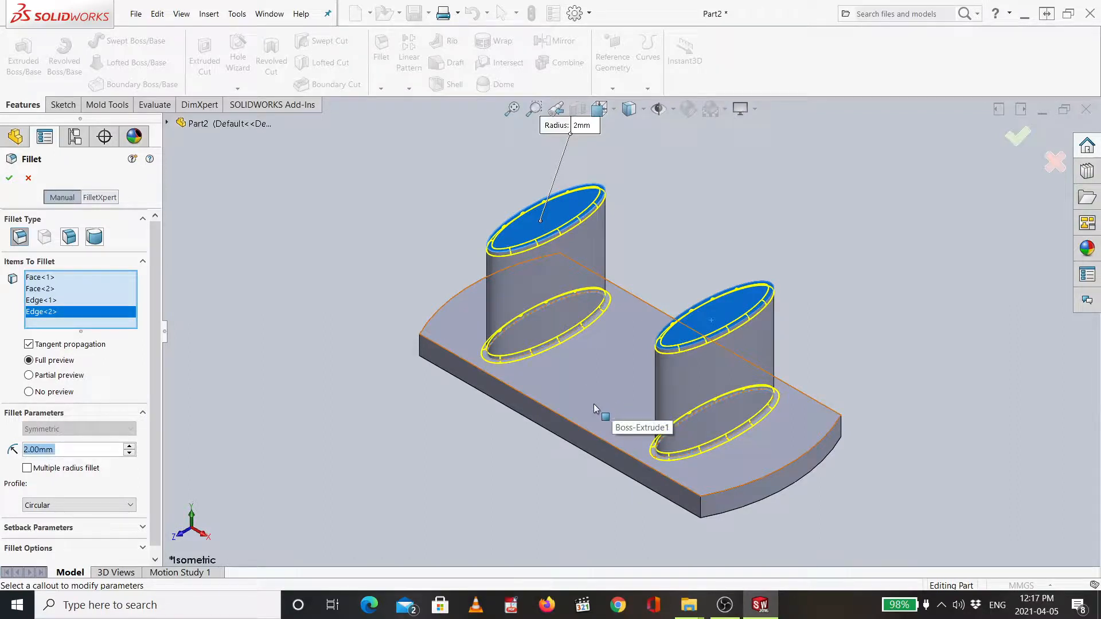
left_click(570, 426)
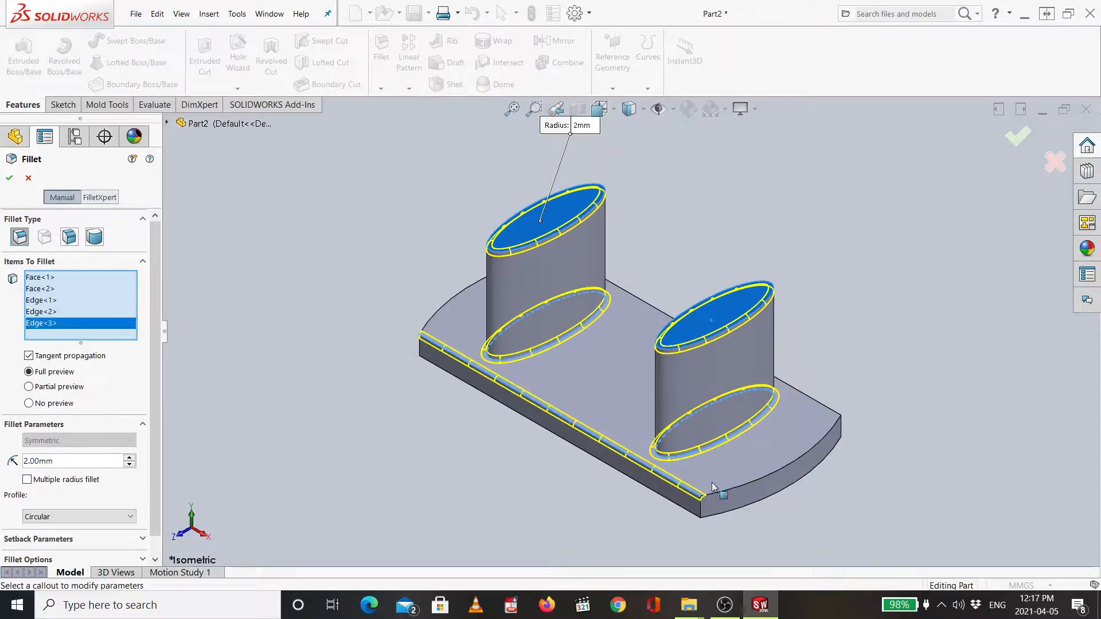
left_click(761, 478)
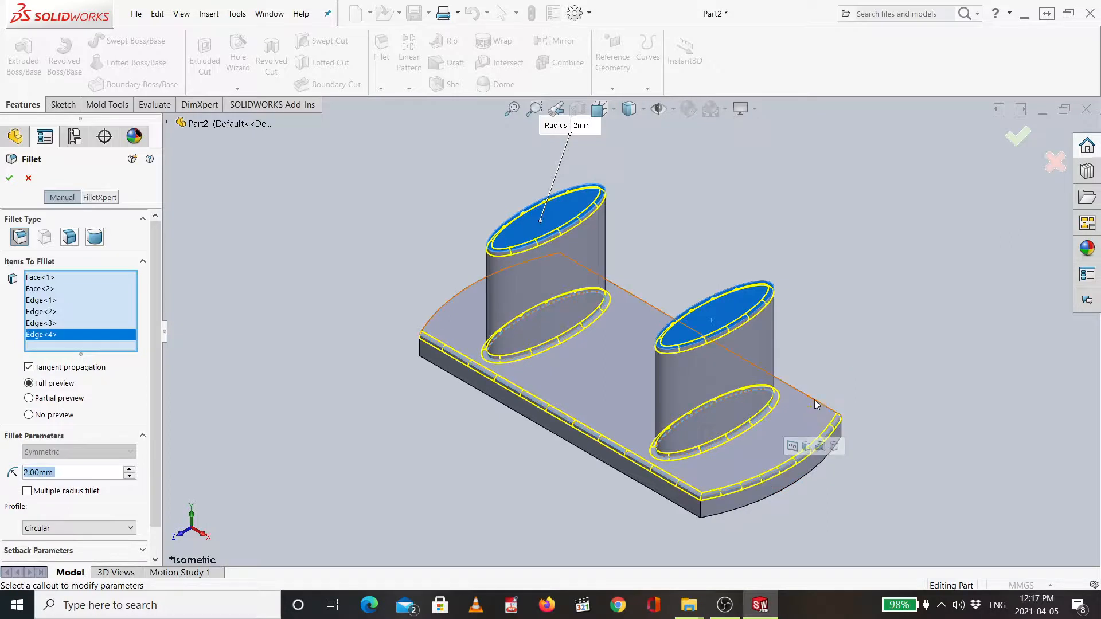
left_click(815, 400)
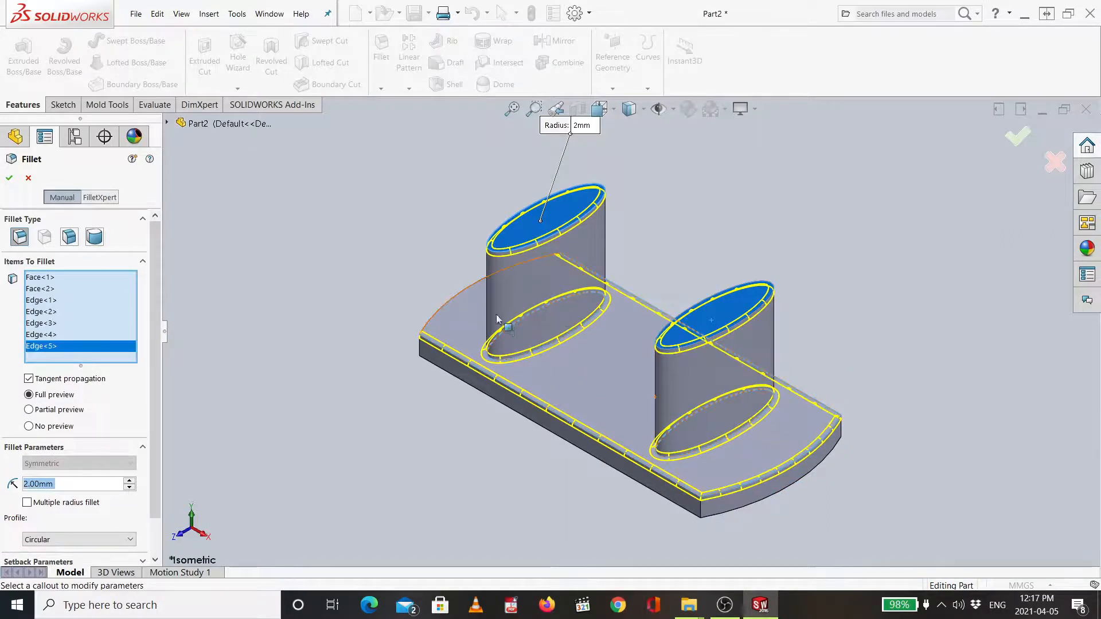
left_click(460, 291)
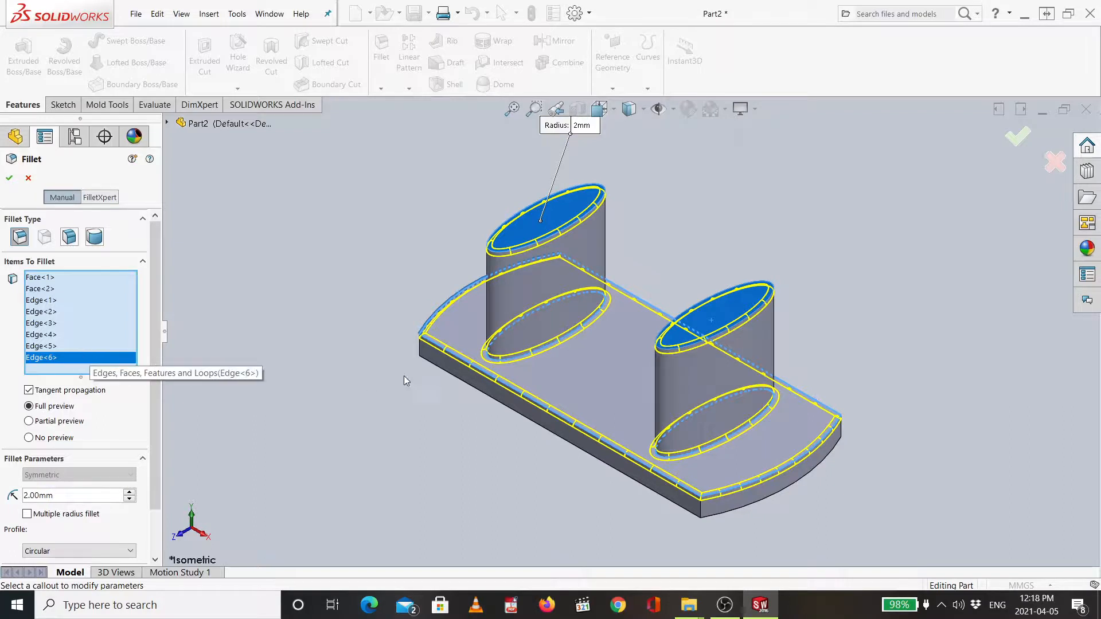
key("Delete")
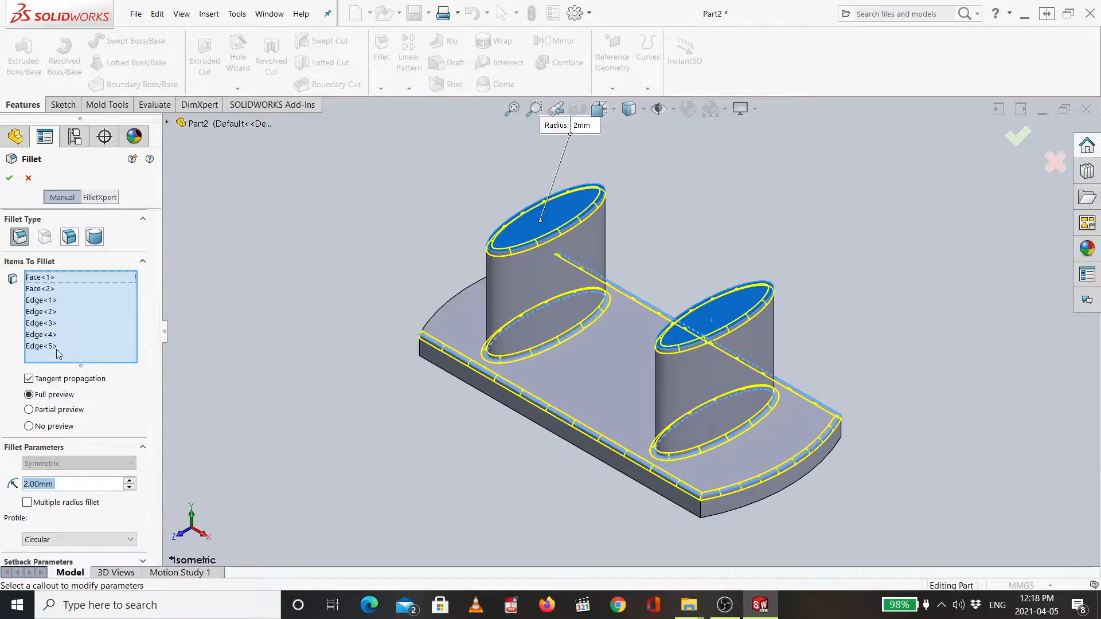
left_click(56, 347)
key("Delete")
left_click(52, 335)
key("Delete")
left_click(51, 322)
key("Delete")
left_click(56, 315)
key("Delete")
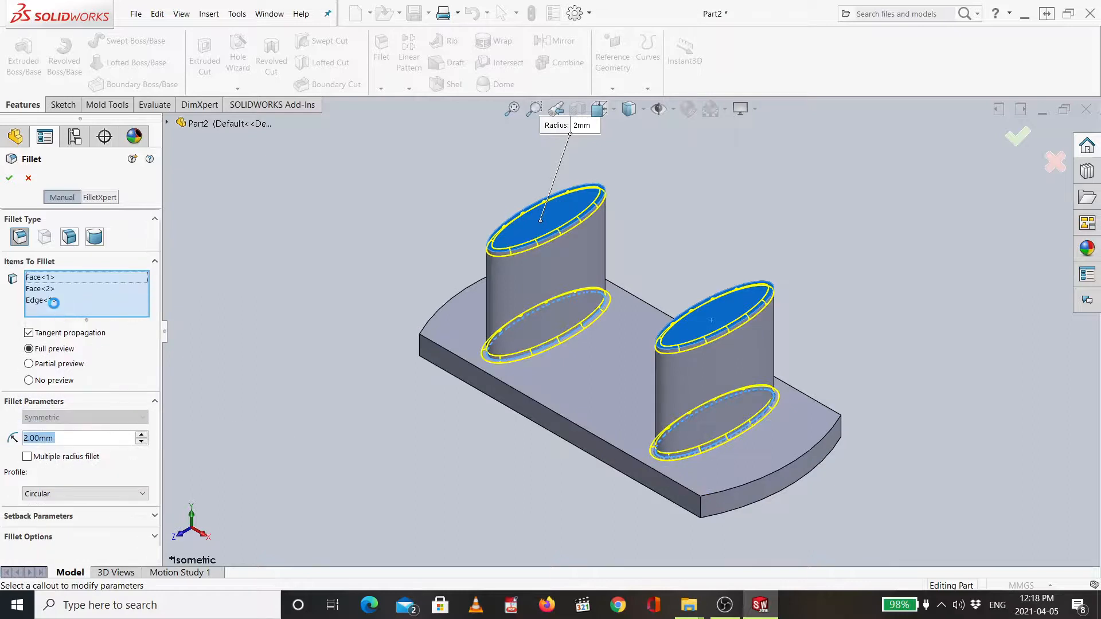
left_click(55, 300)
key("Delete")
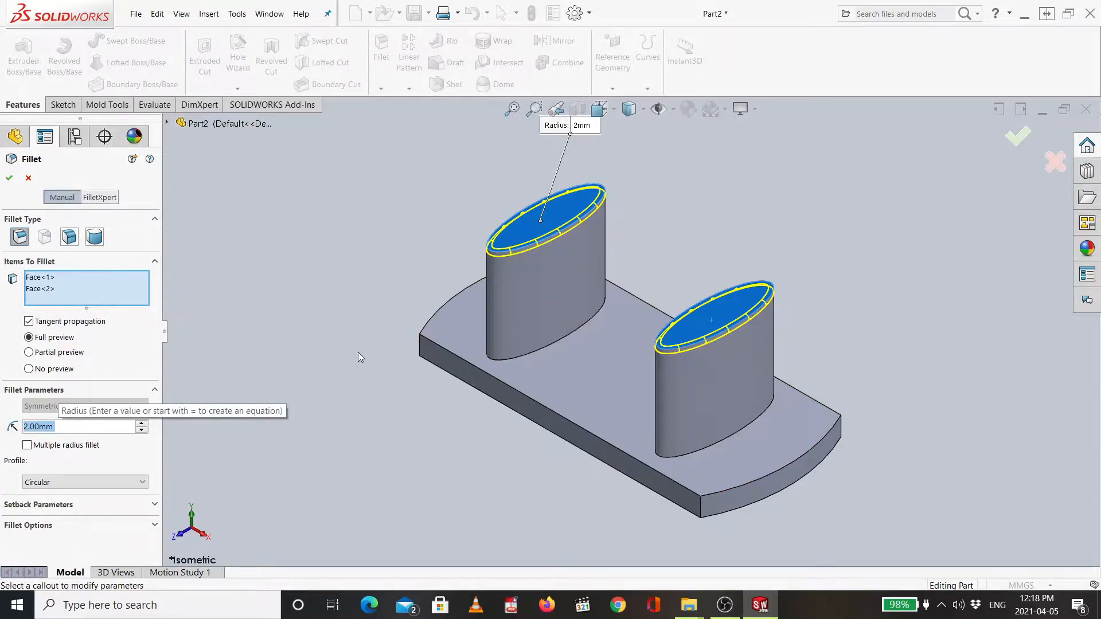
- Add the plate's top face to the fillet selection and apply the fillet
left_click(588, 375)
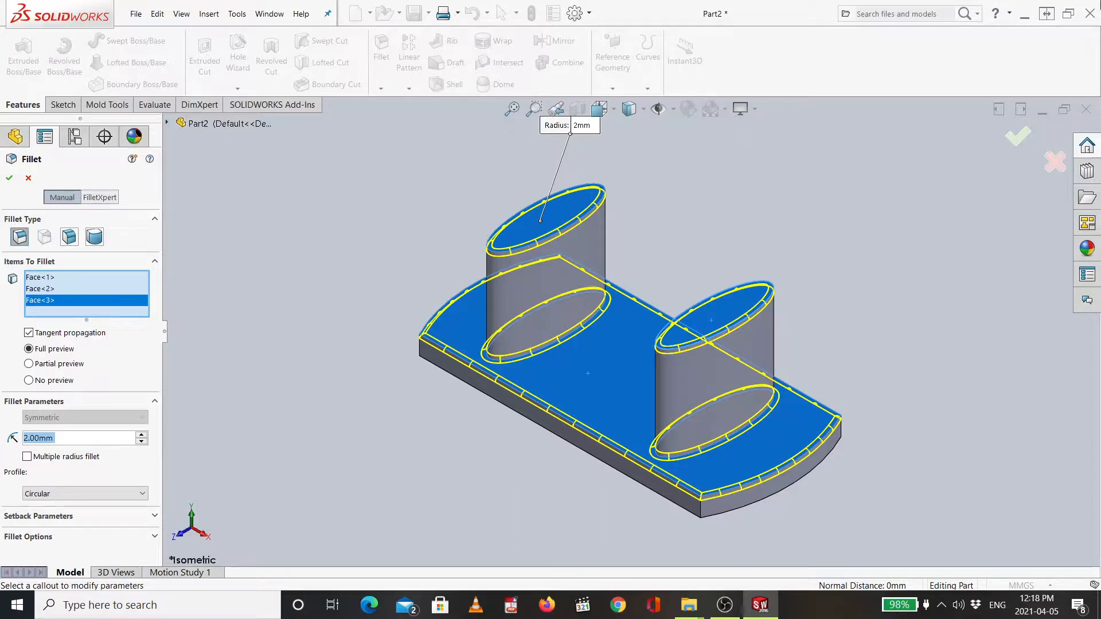
left_click(1014, 140)
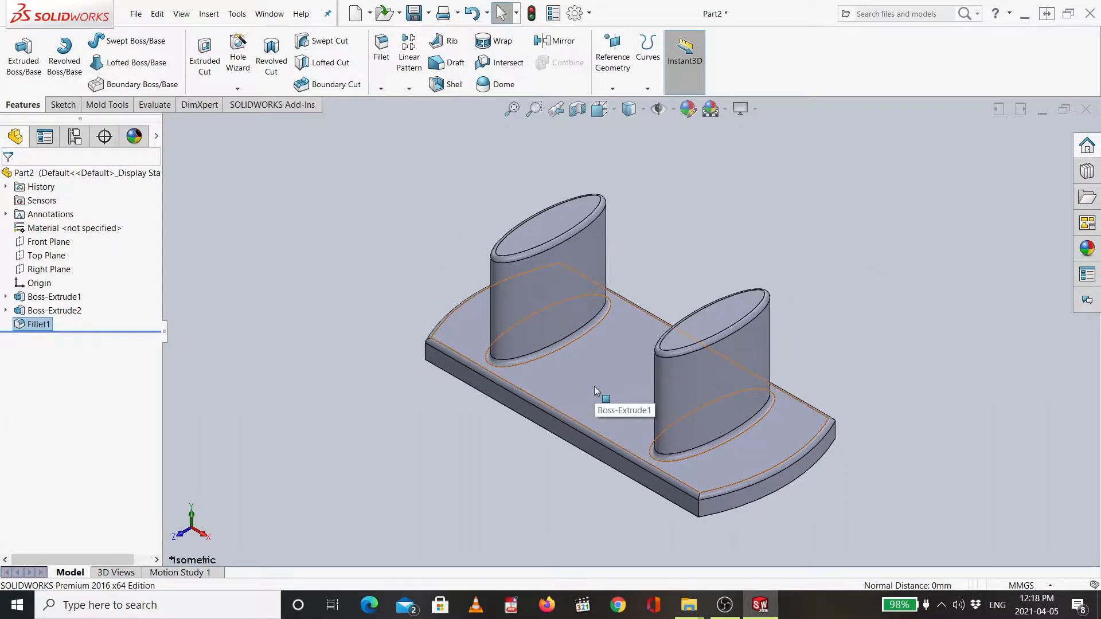
- Save the part as a SOLIDWORKS part file named Part2 in the New folder on the Desktop
left_click(137, 16)
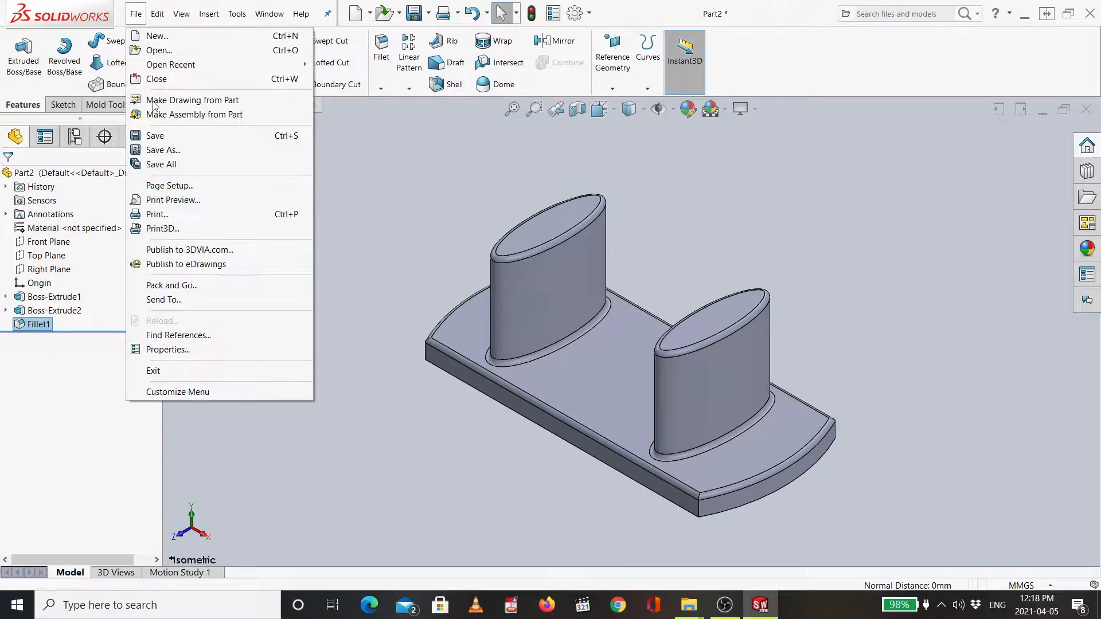
left_click(156, 152)
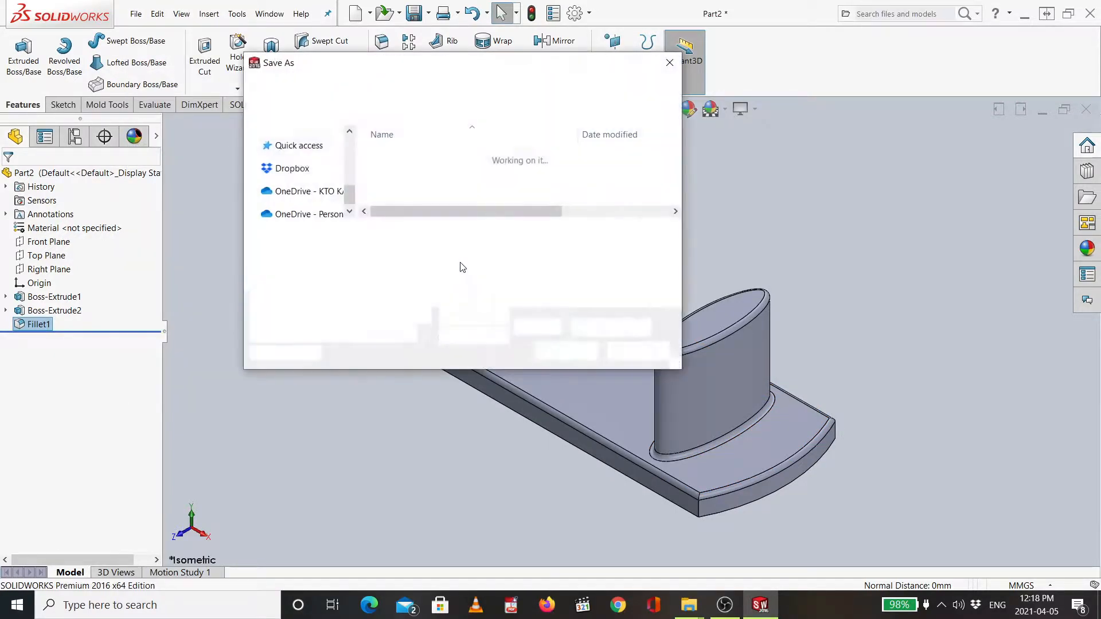
left_click(436, 250)
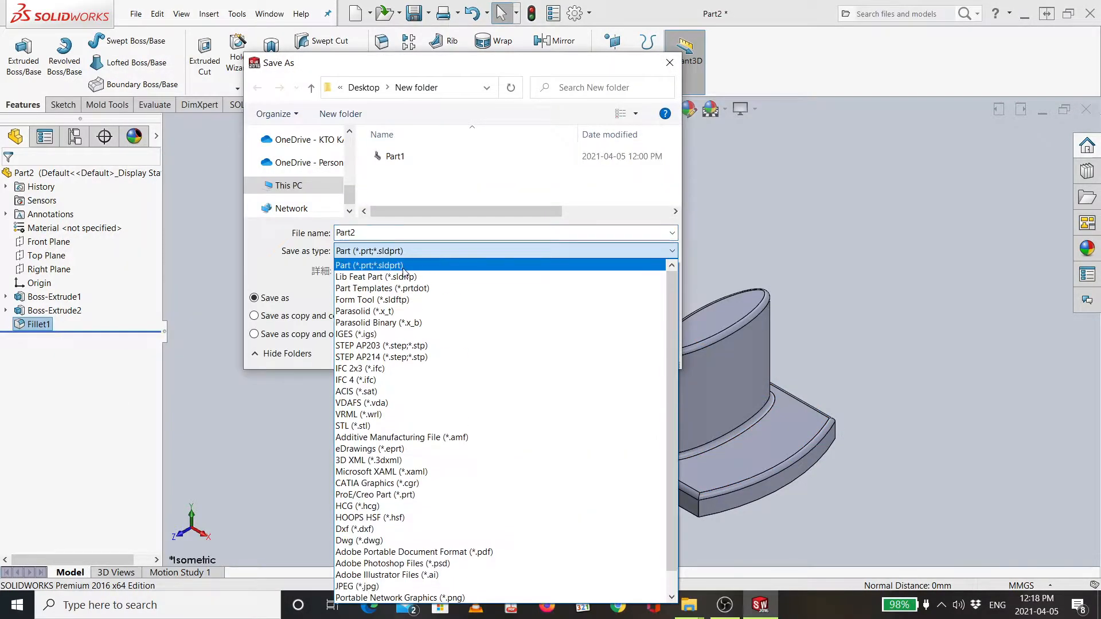
left_click(401, 265)
left_click(570, 354)
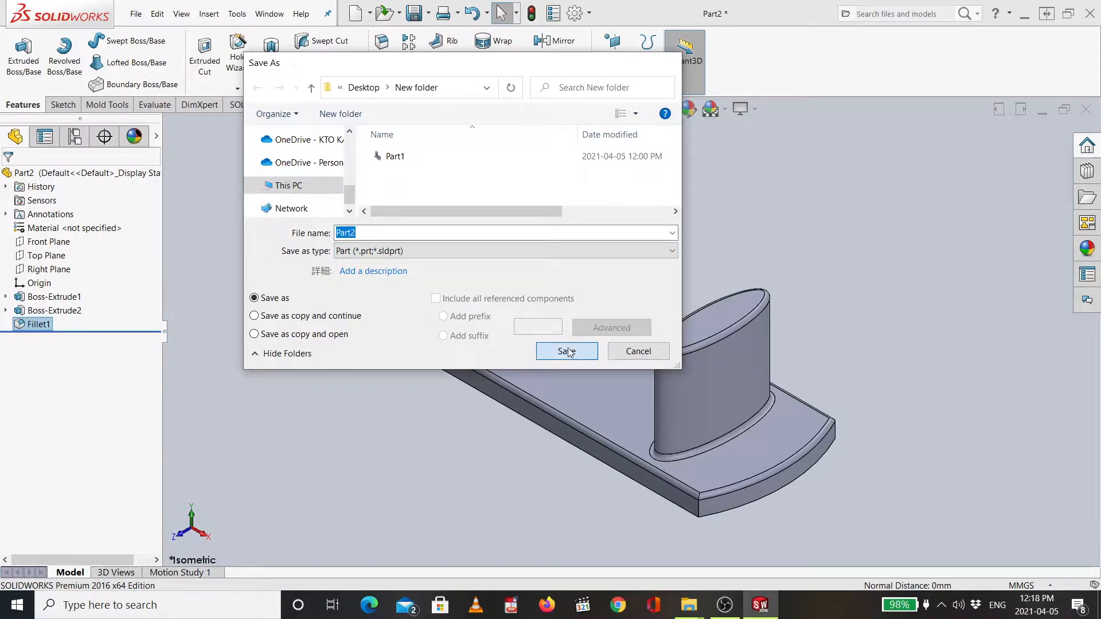
- Save the part again as an Adobe PDF file named ccccc in the same folder
left_click(138, 14)
left_click(163, 150)
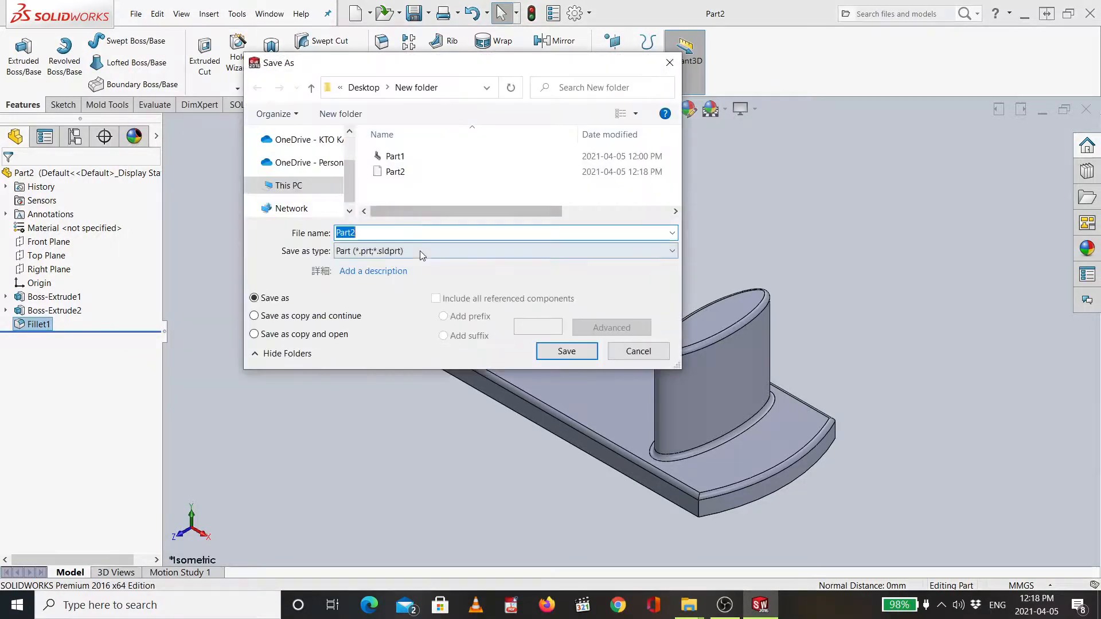
left_click(420, 251)
left_click(441, 553)
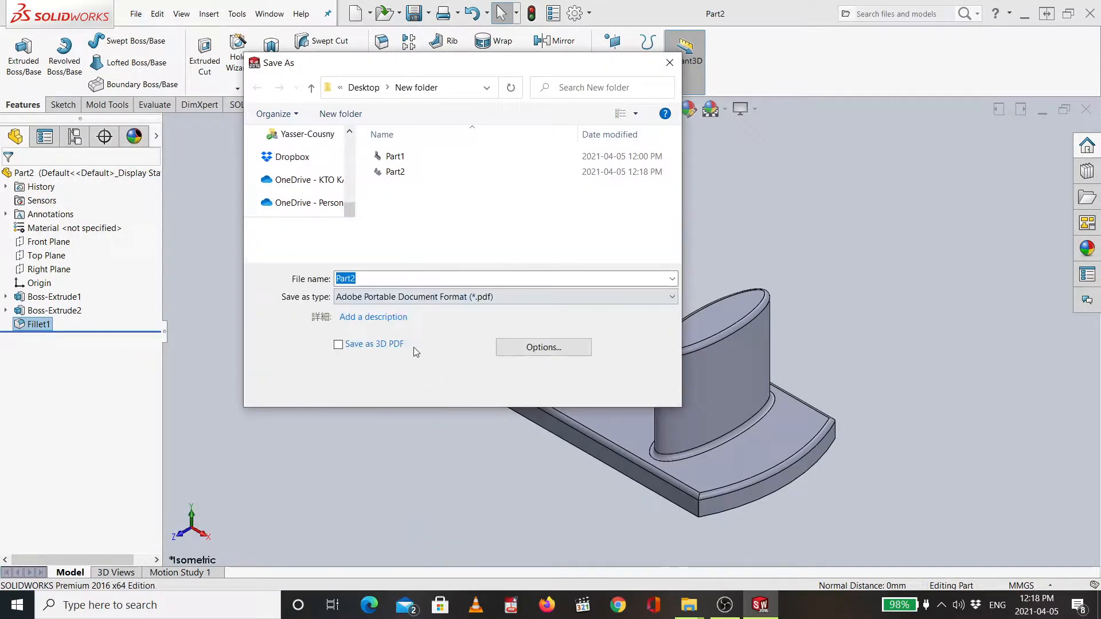
scroll(413, 293, "up", 6)
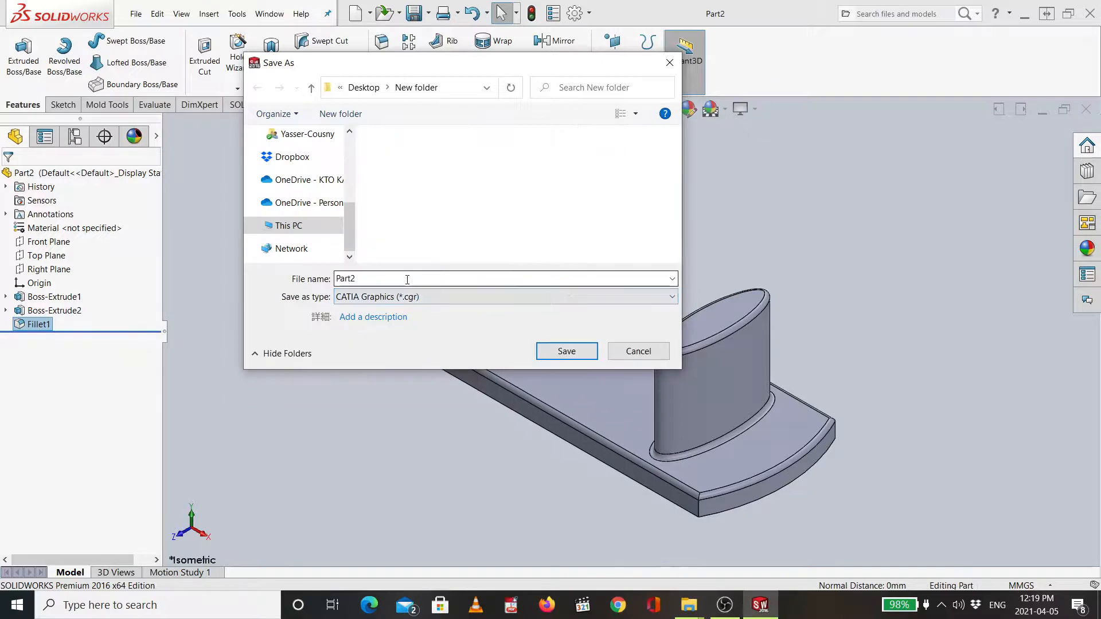
left_click(407, 296)
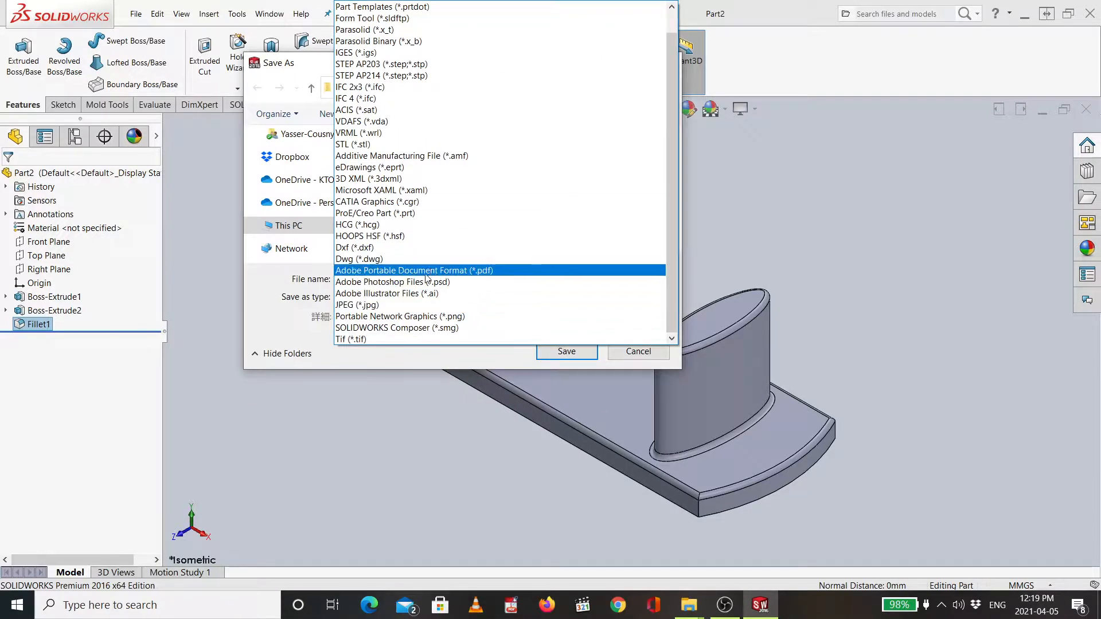
left_click(382, 270)
type("ccccccc")
left_click(587, 395)
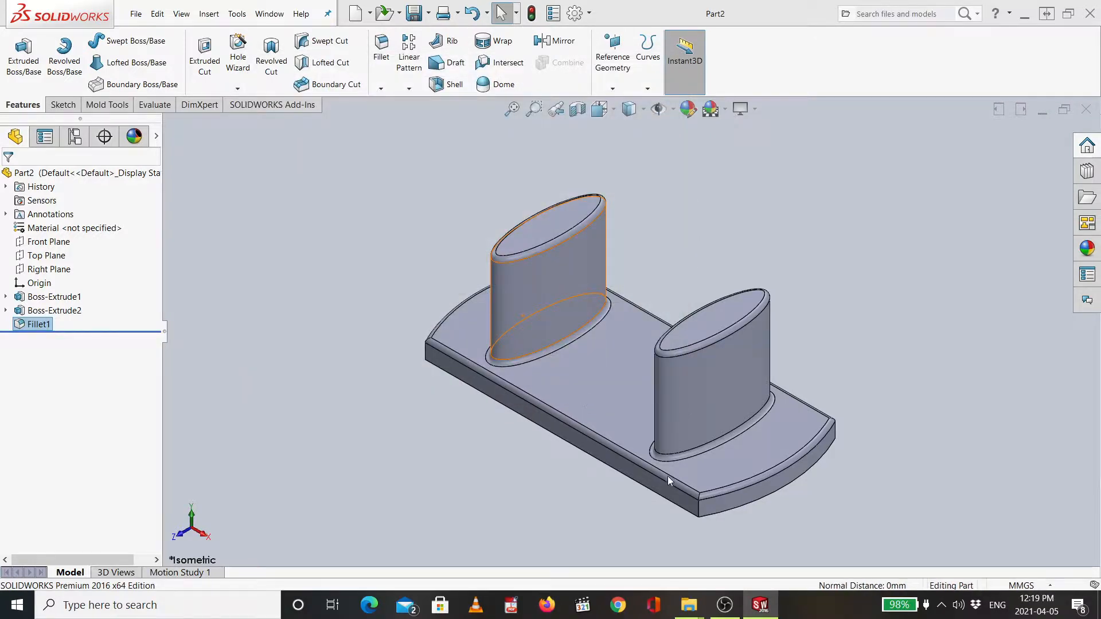
- Switch to the New folder in File Explorer and open the ccccc PDF to review the exported view
key("alt+Tab")
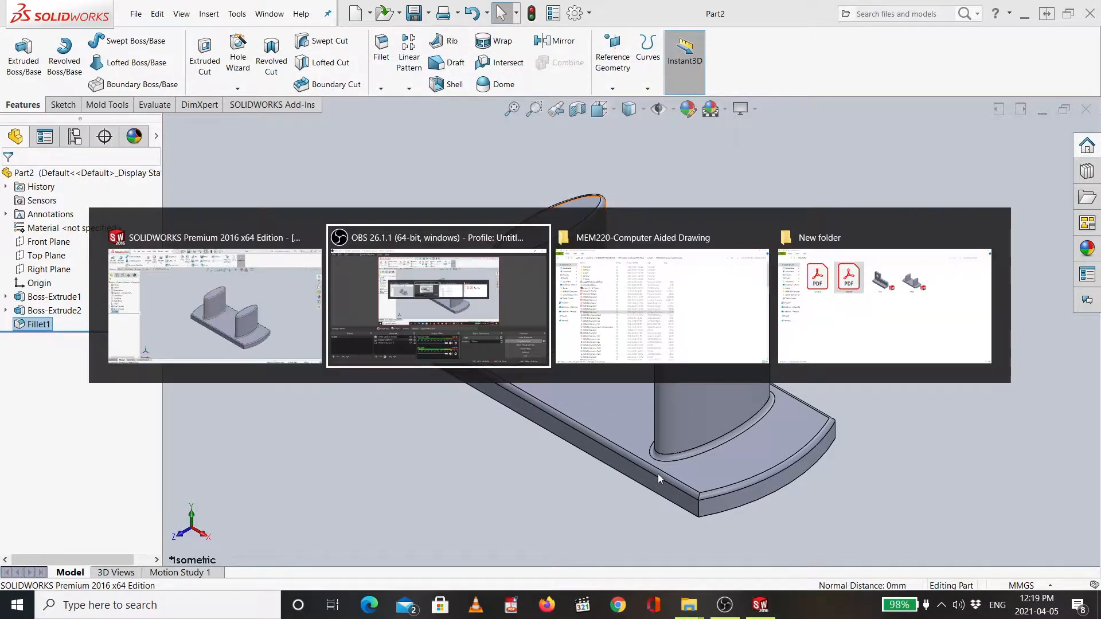
key("alt+Tab")
key("alt+Tab")
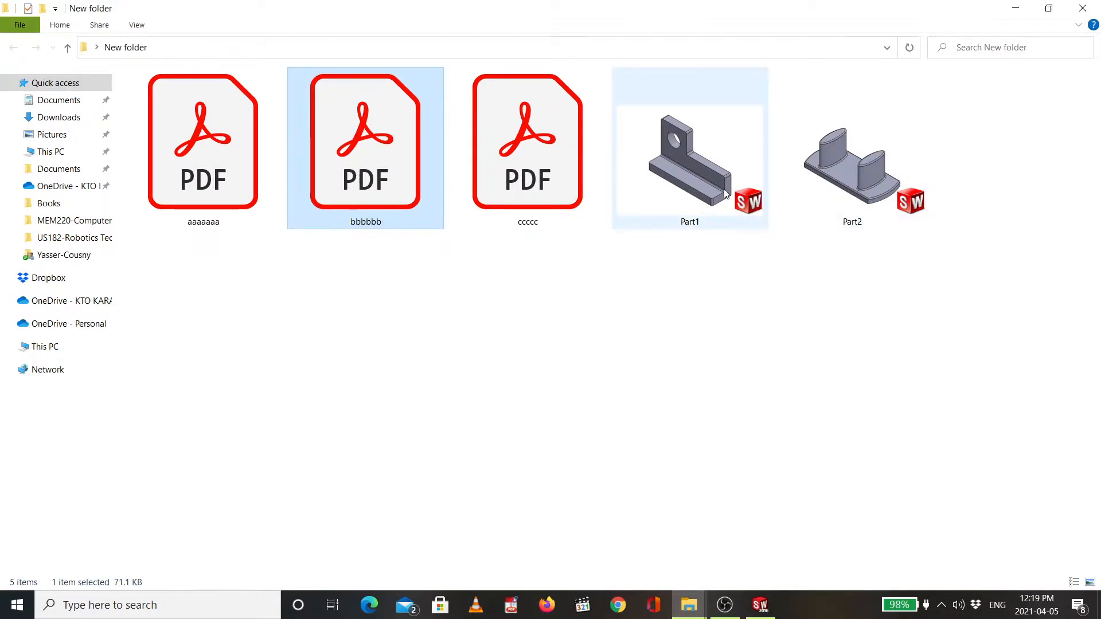
left_click(694, 164)
left_click(844, 164)
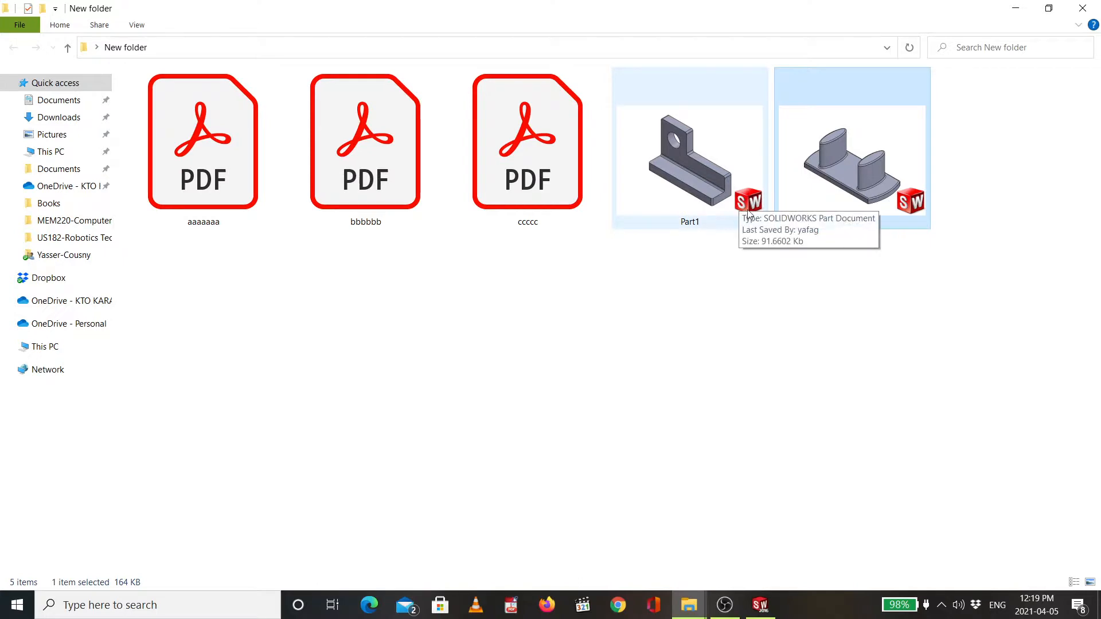
left_click(519, 207)
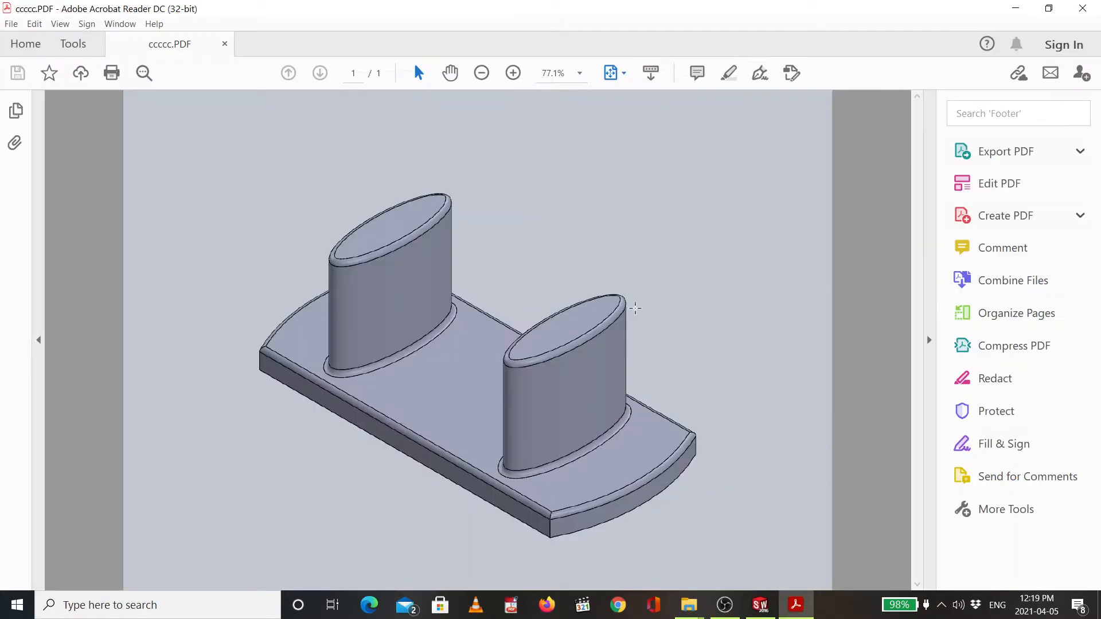
- Return to the folder and open the bbbbbb and aaaaaaa PDFs to compare the exported parts
key("alt+Tab")
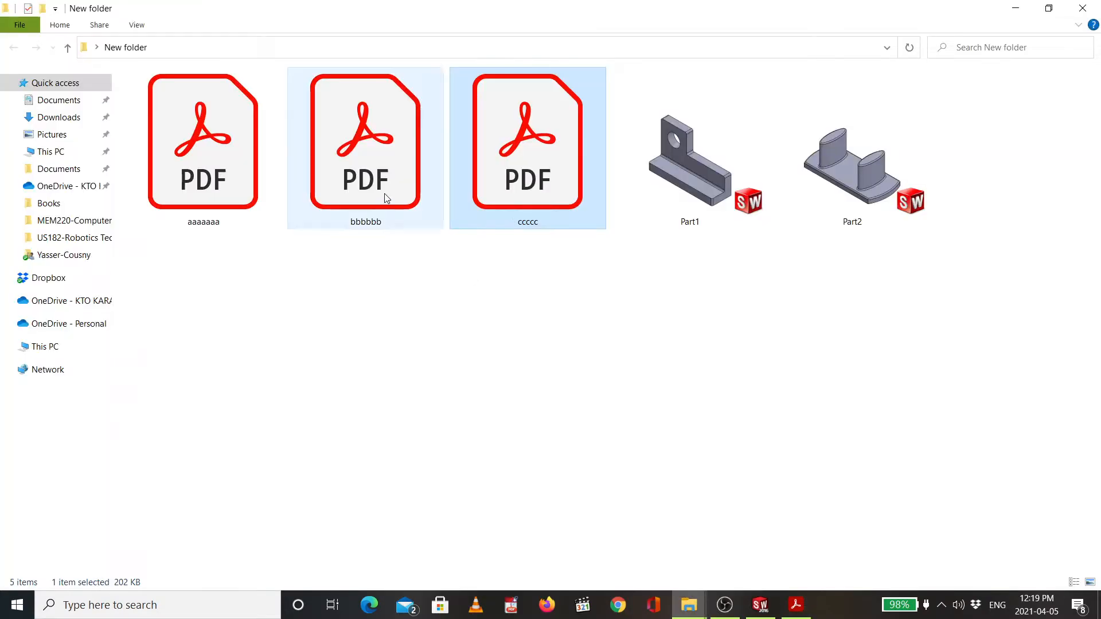
double_click(386, 196)
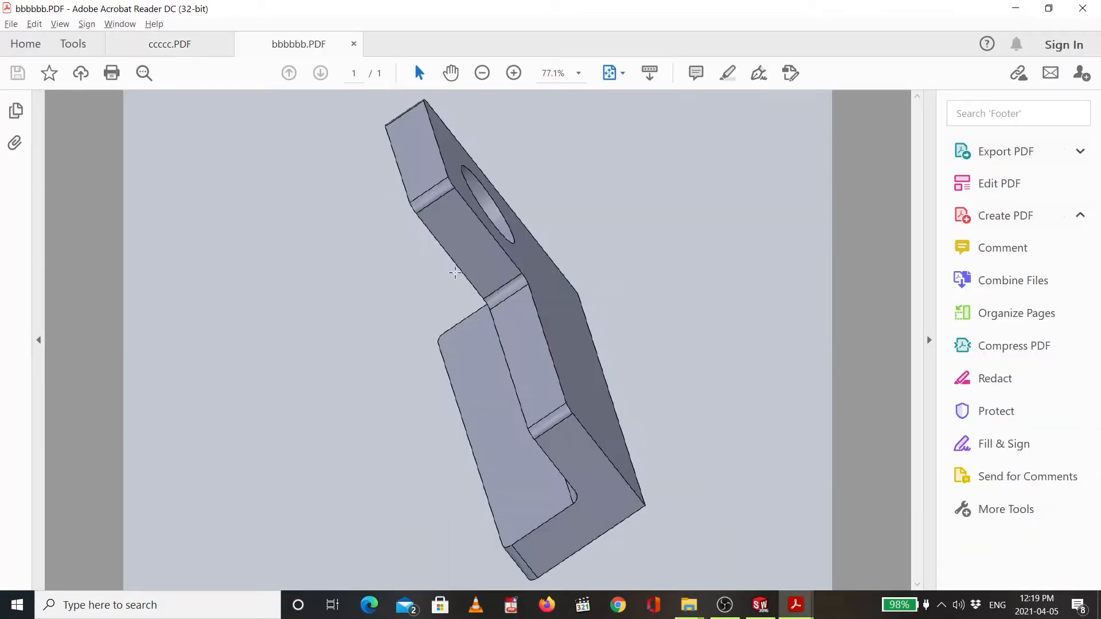
key("alt+Tab")
double_click(252, 172)
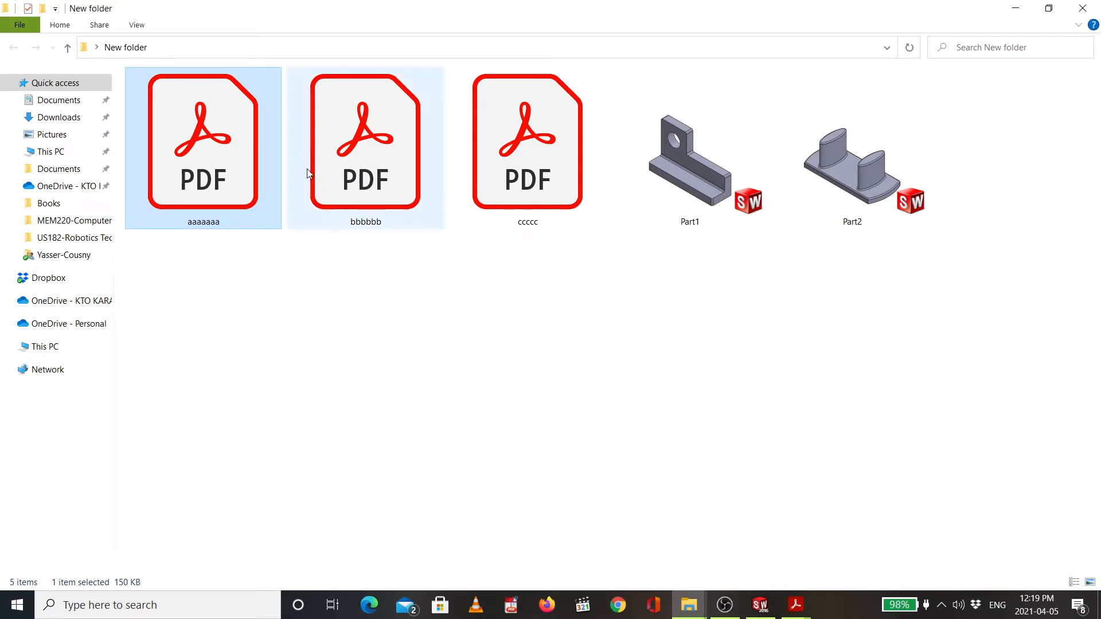
left_click(232, 179)
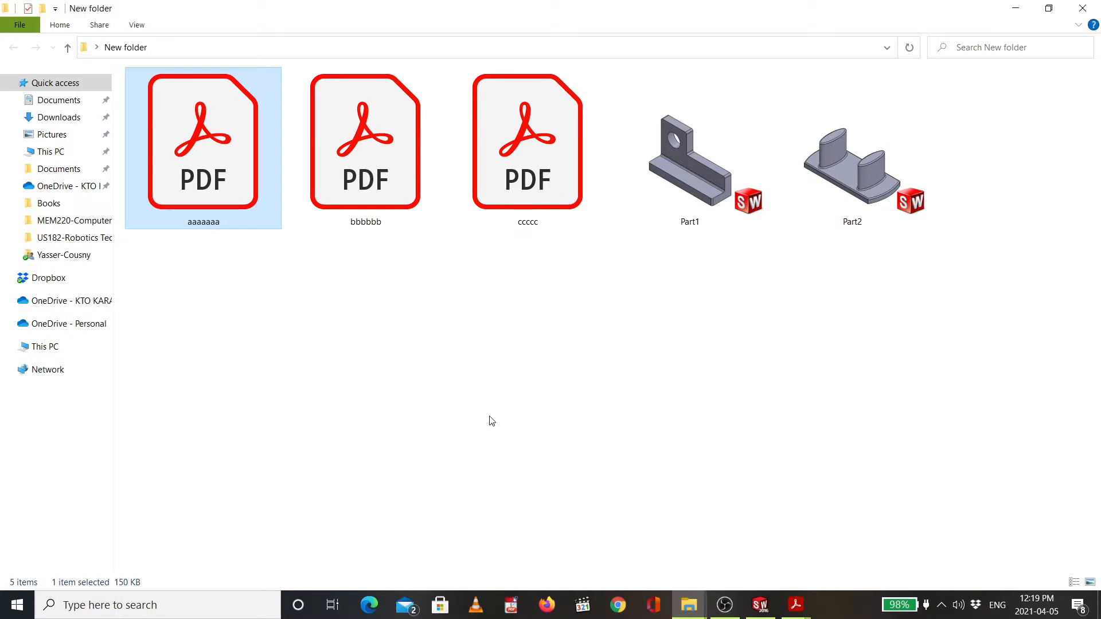